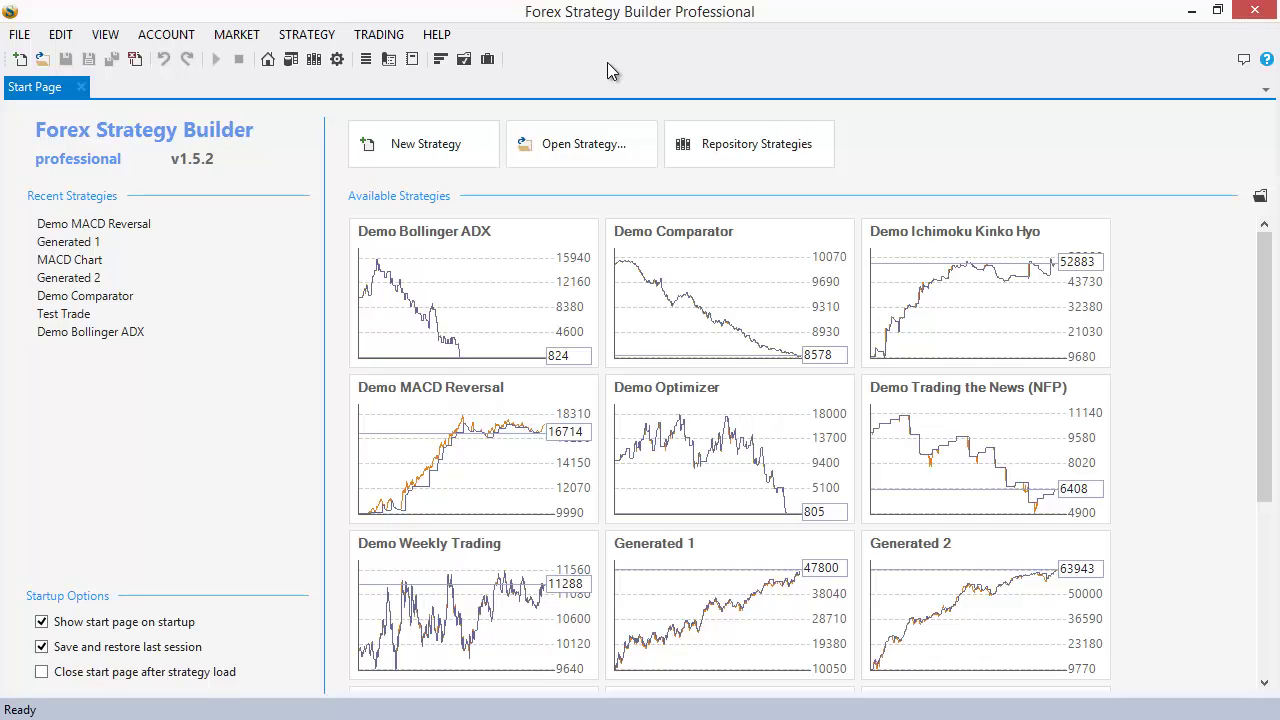
Step: Open the online user guide in the browser and look over its Strategy Structure topics
click(440, 38)
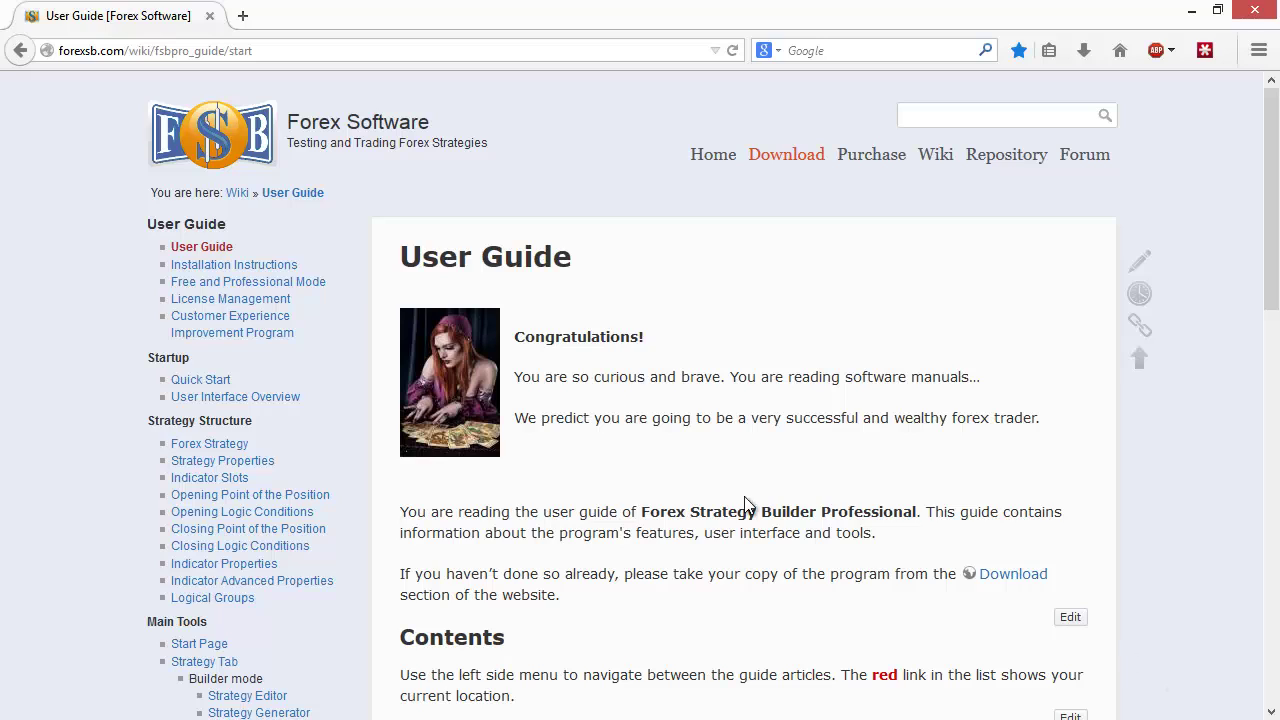
scroll(643, 391, down, 2)
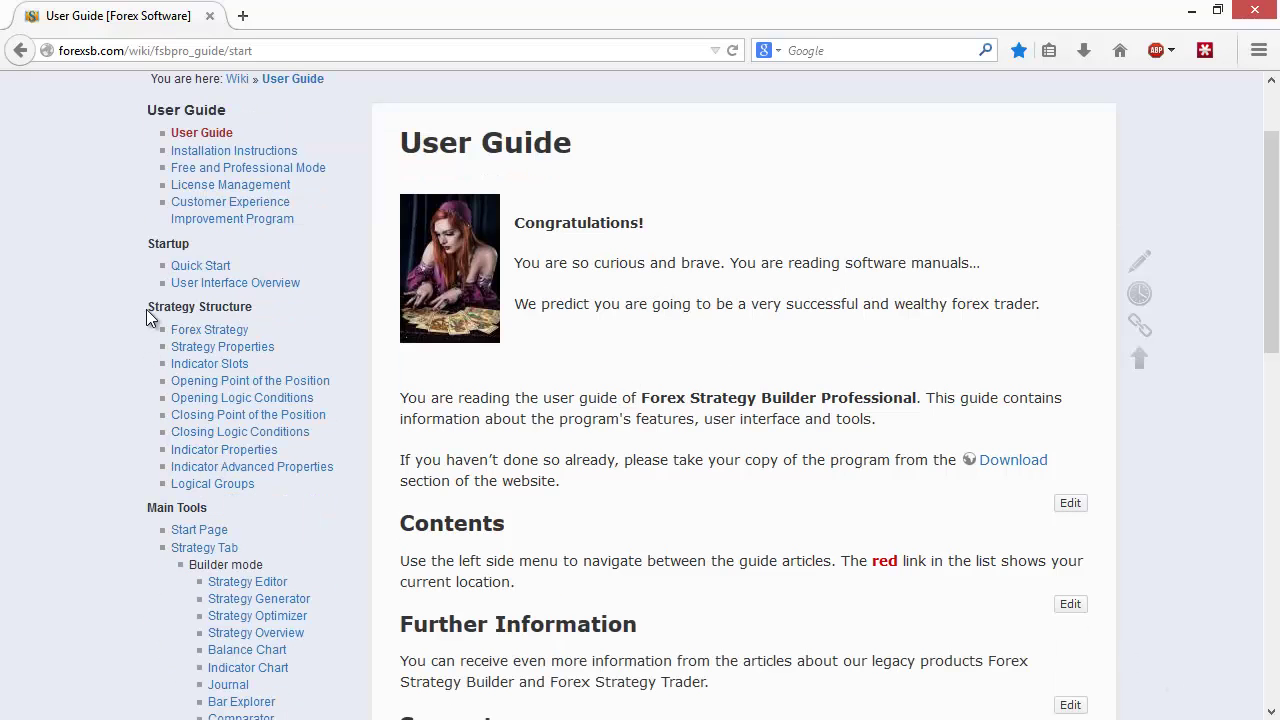
drag(148, 310, 320, 500)
click(318, 493)
scroll(679, 473, up, 2)
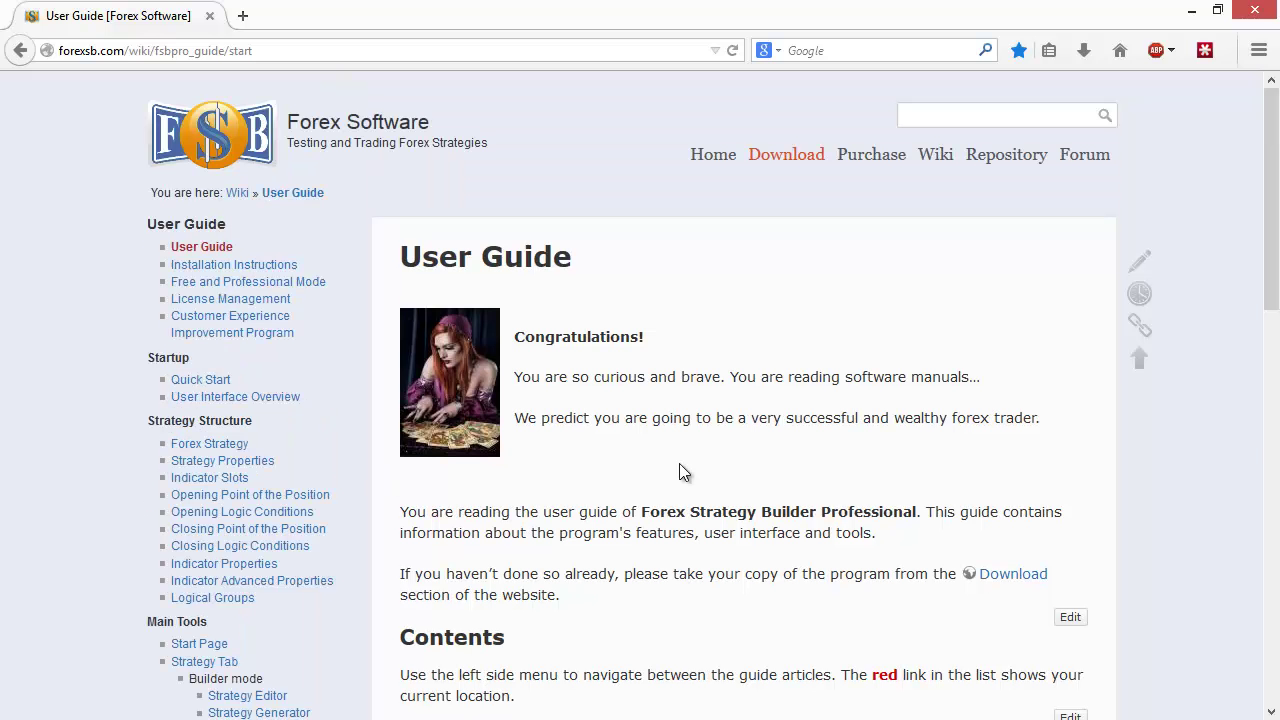
Step: Open the website's forum, look over its Forex Strategy Builder Project sections, and return to Forex Strategy Builder Professional
click(1095, 162)
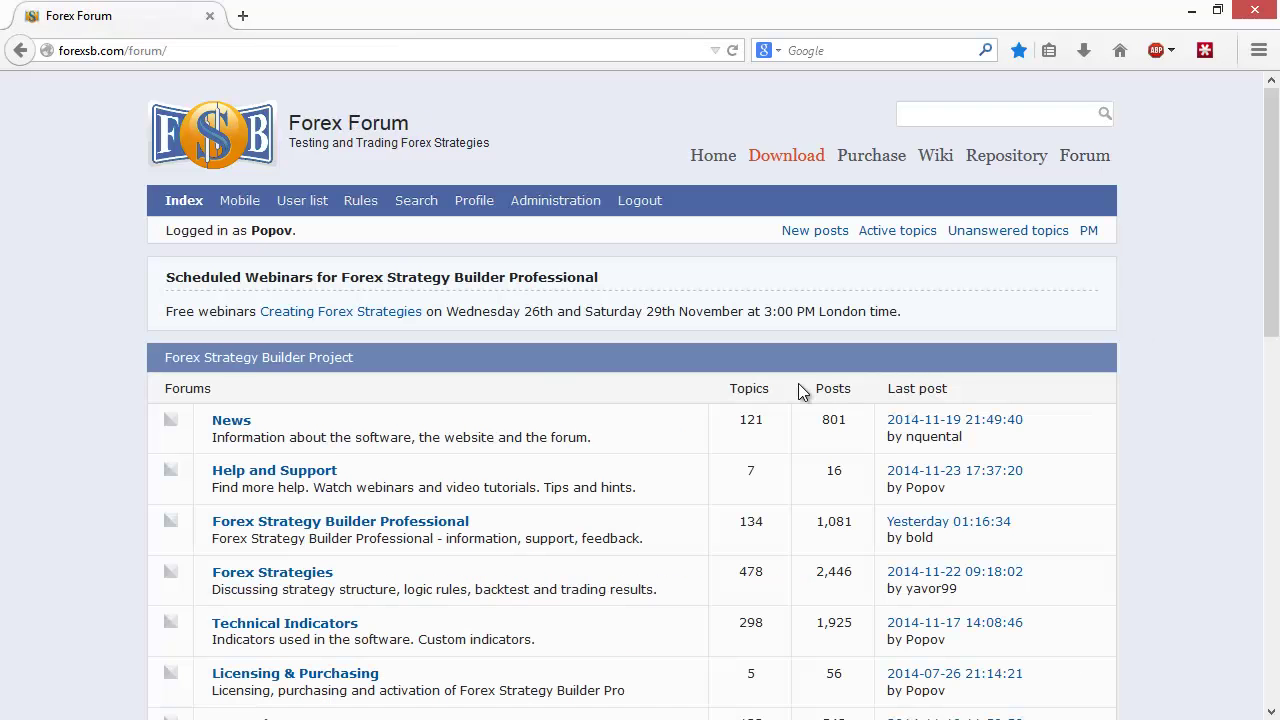
scroll(726, 400, down, 2)
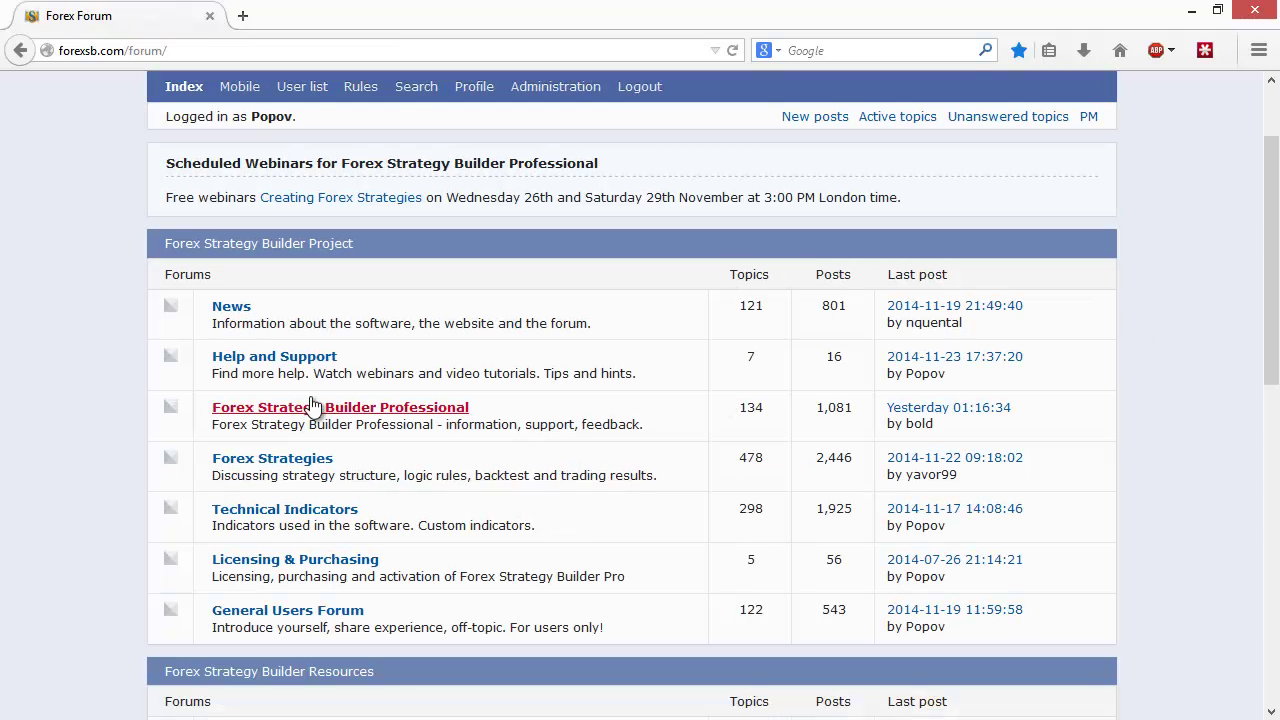
click(226, 363)
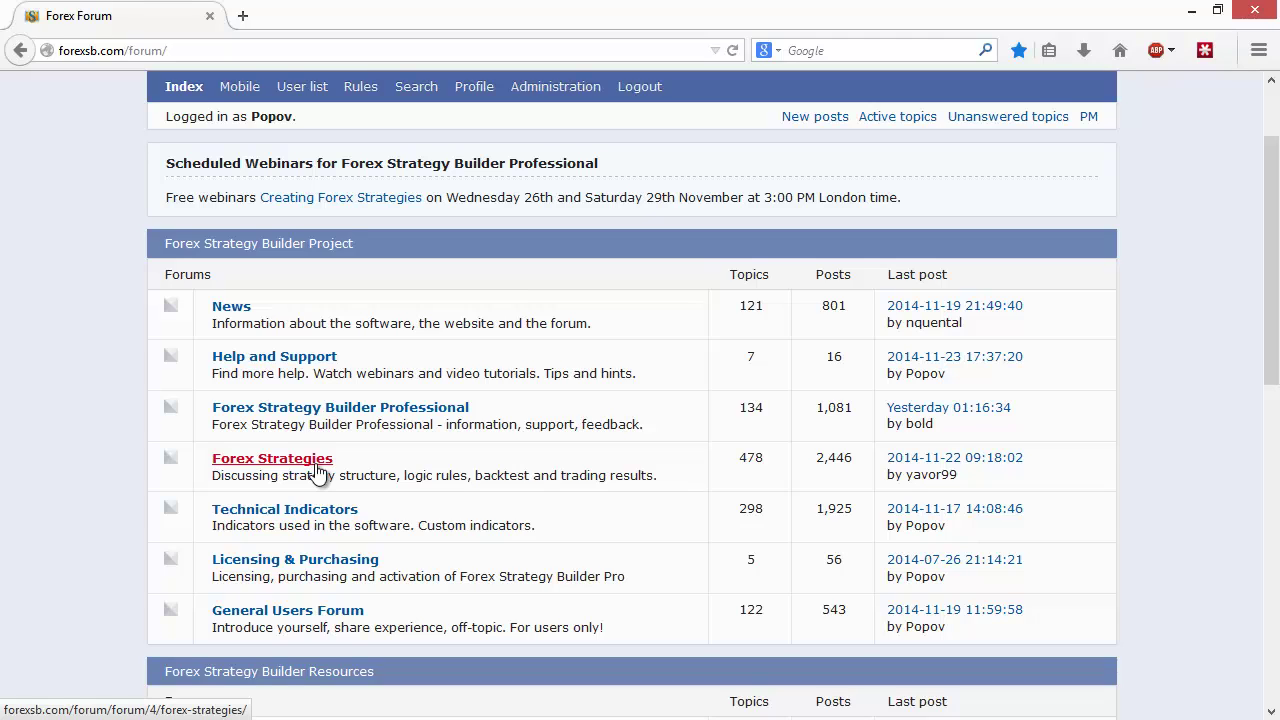
click(1191, 11)
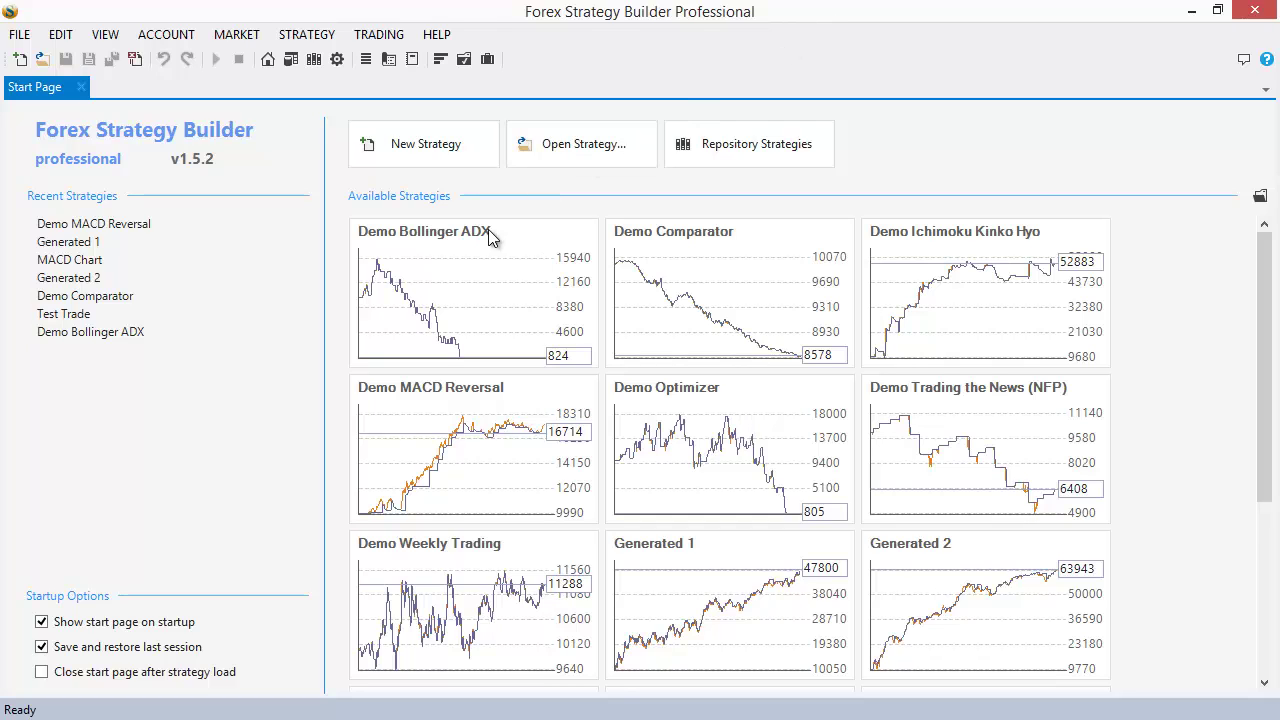
Step: Open the strategy file Demo Ichimoku Kinko Hyo.xml
mouse_move(375, 243)
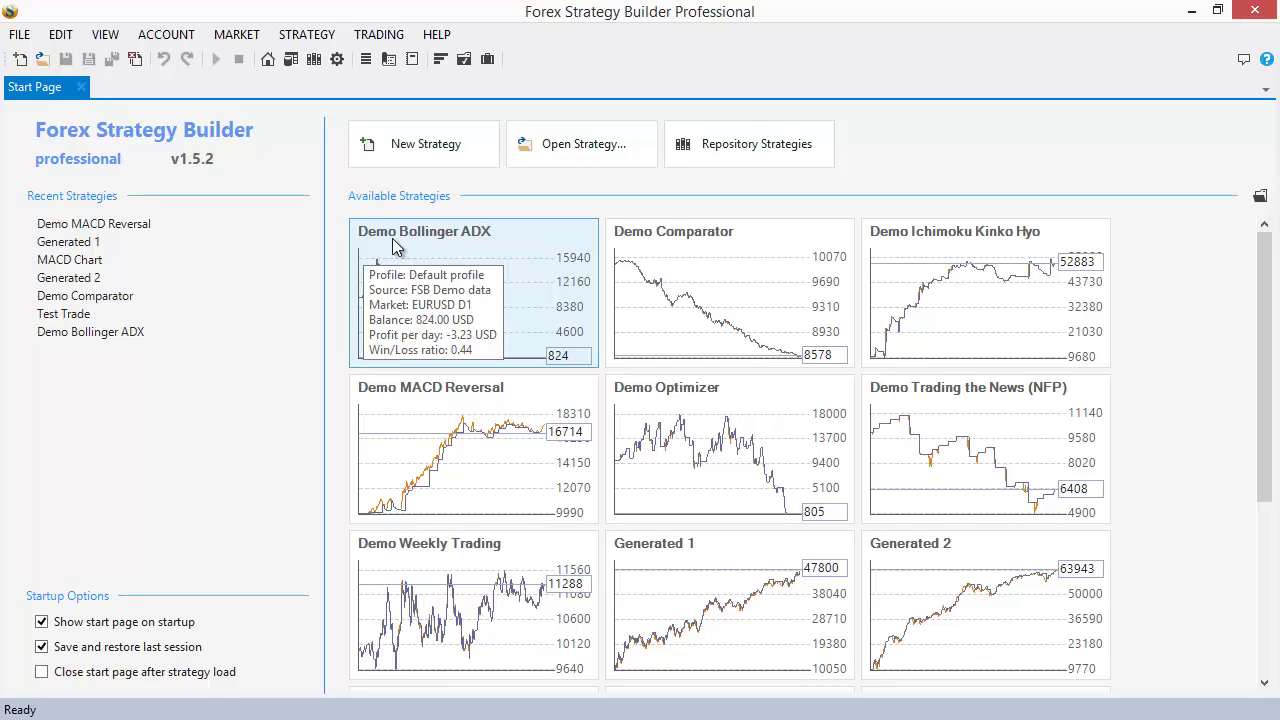
mouse_move(543, 390)
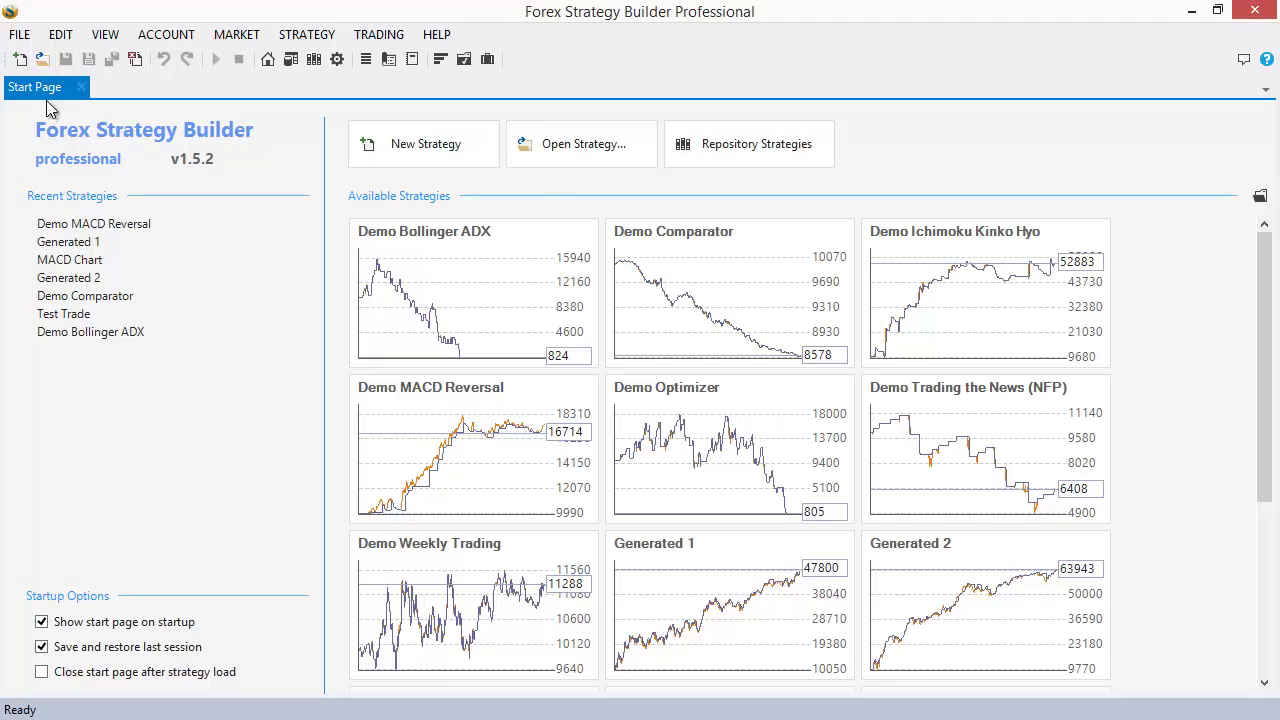
click(43, 62)
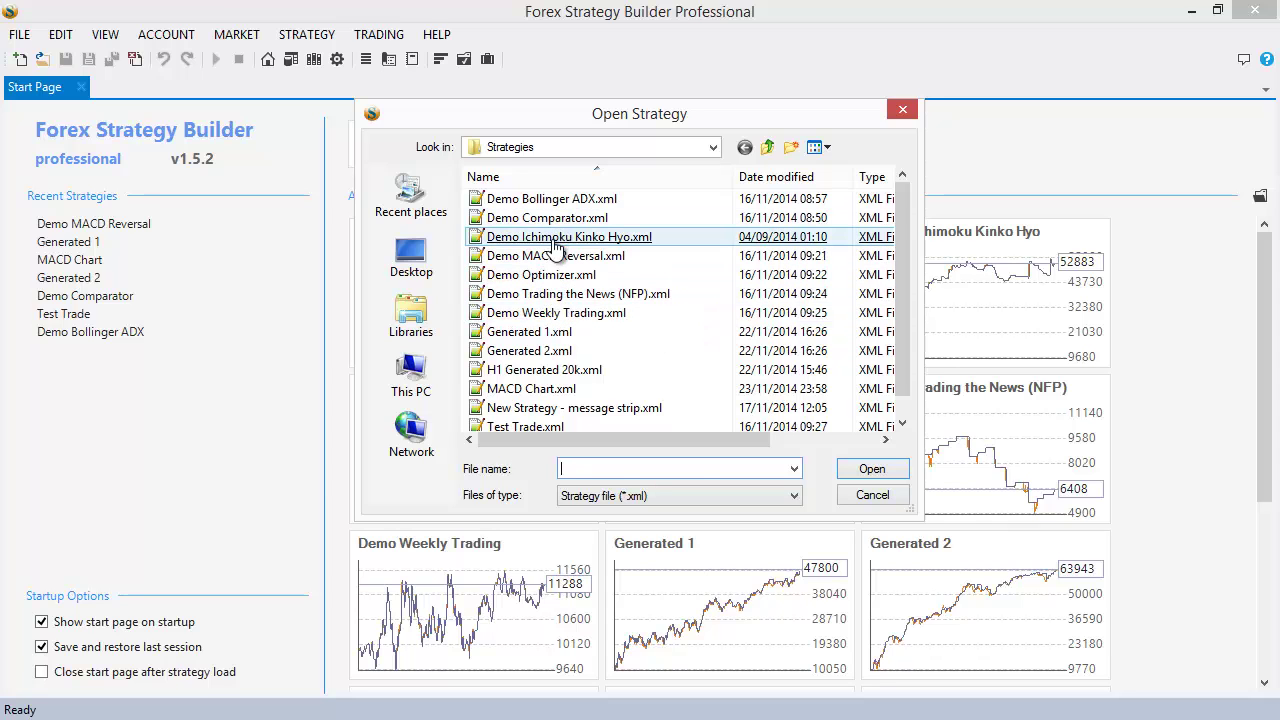
double_click(553, 240)
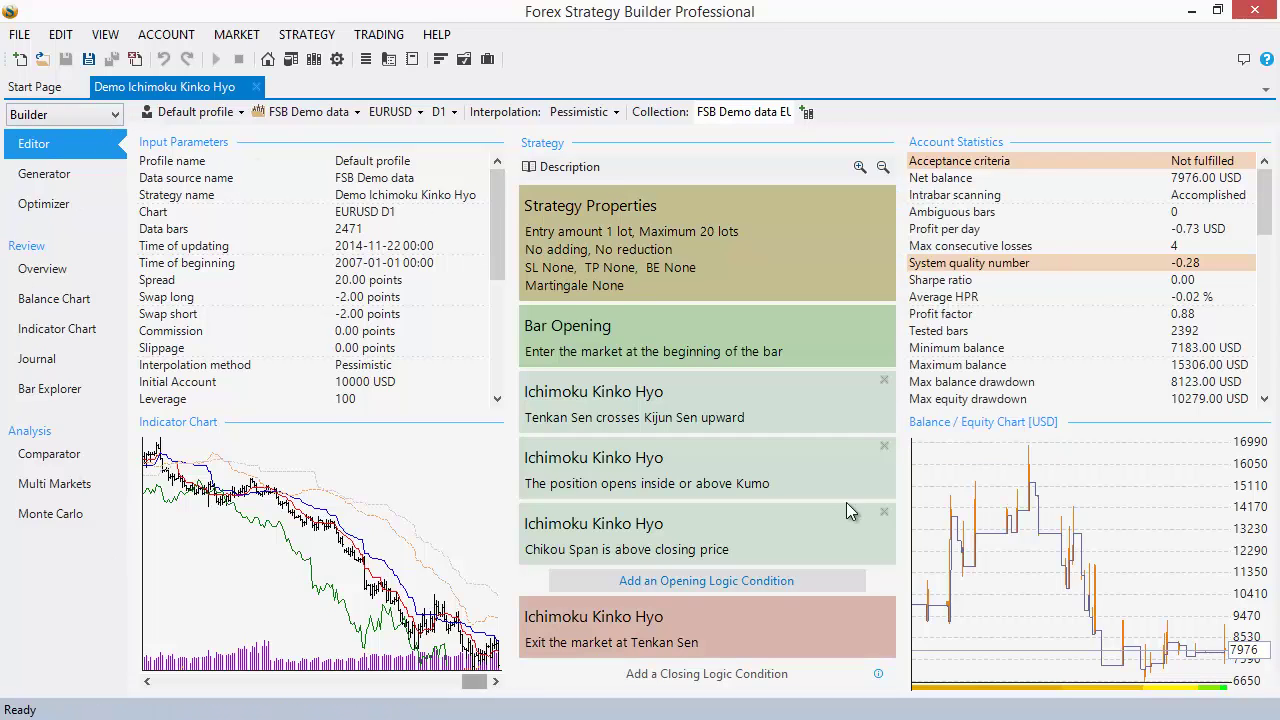
Step: Read the description of the Demo Ichimoku Kinko Hyo strategy and close the strategy
click(580, 178)
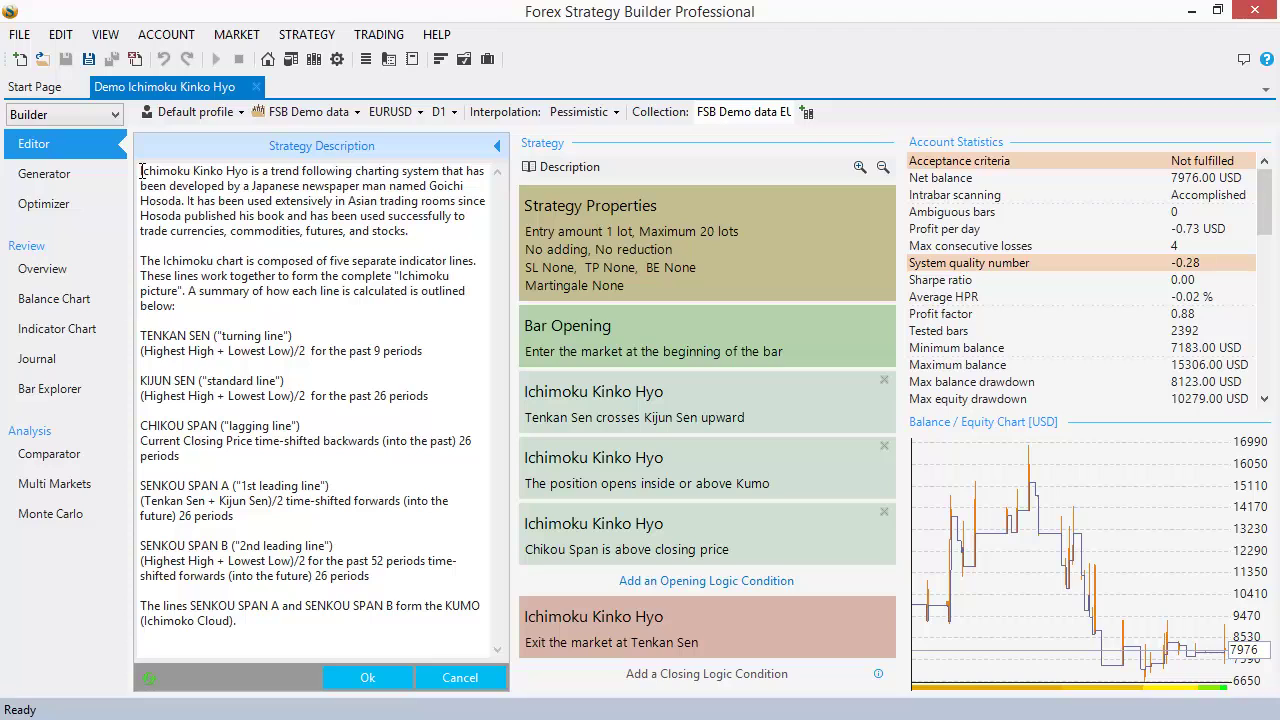
drag(141, 171, 396, 466)
click(421, 489)
click(498, 150)
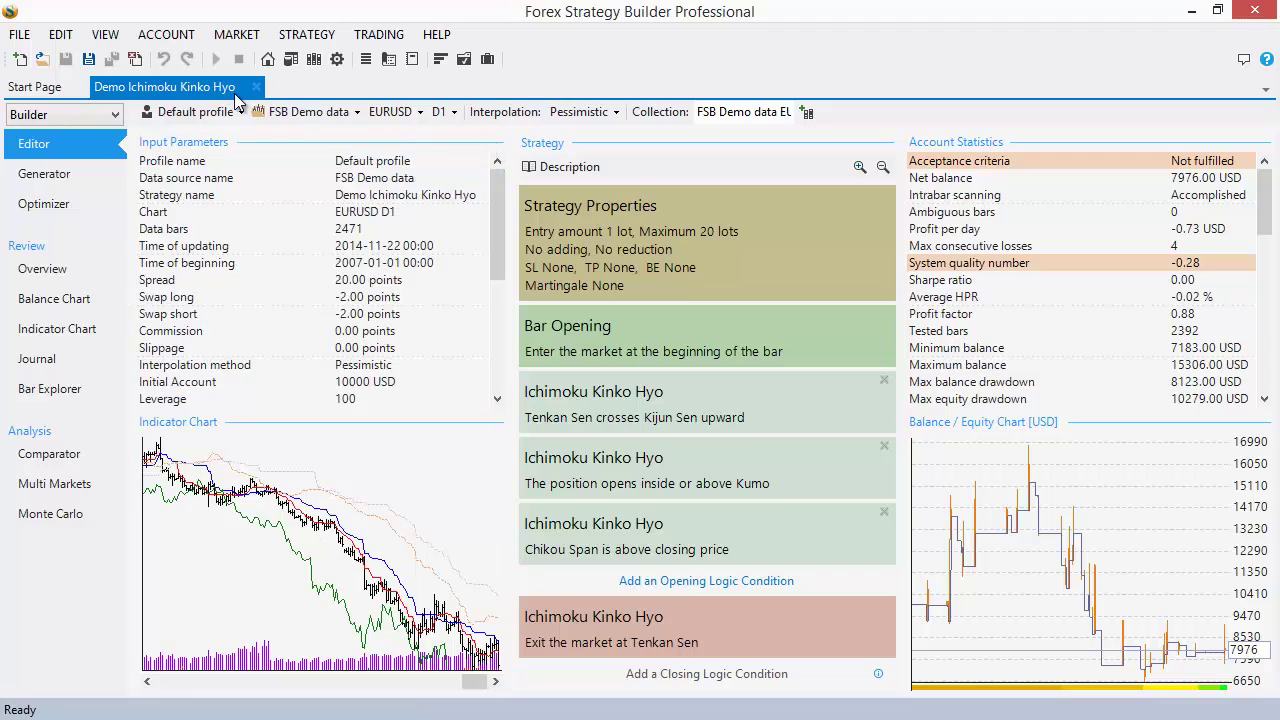
click(257, 87)
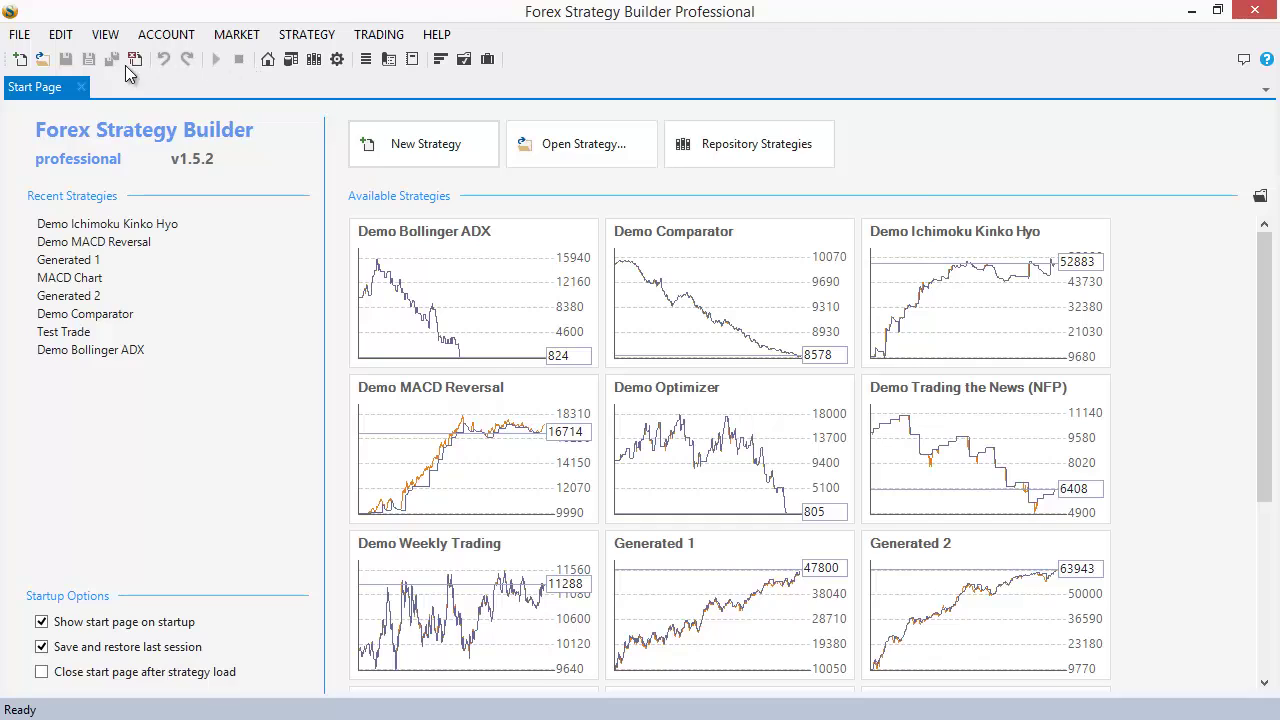
Step: Create a new strategy
click(23, 40)
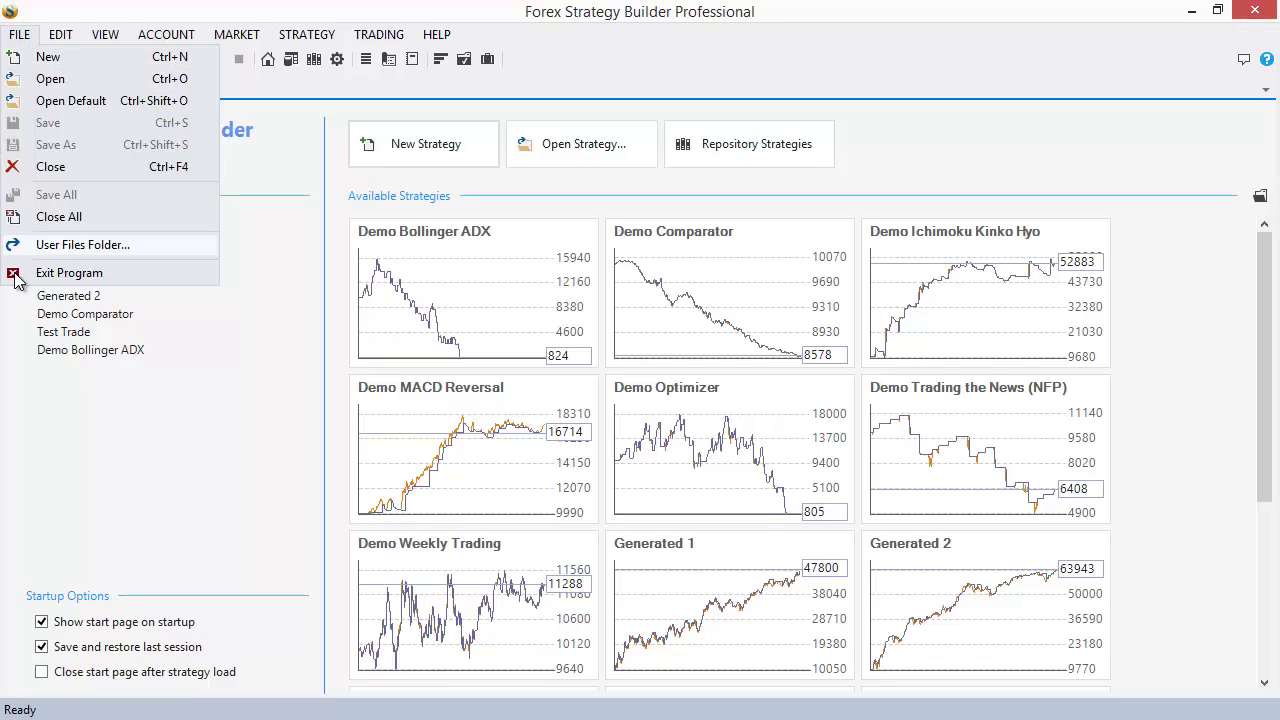
click(594, 50)
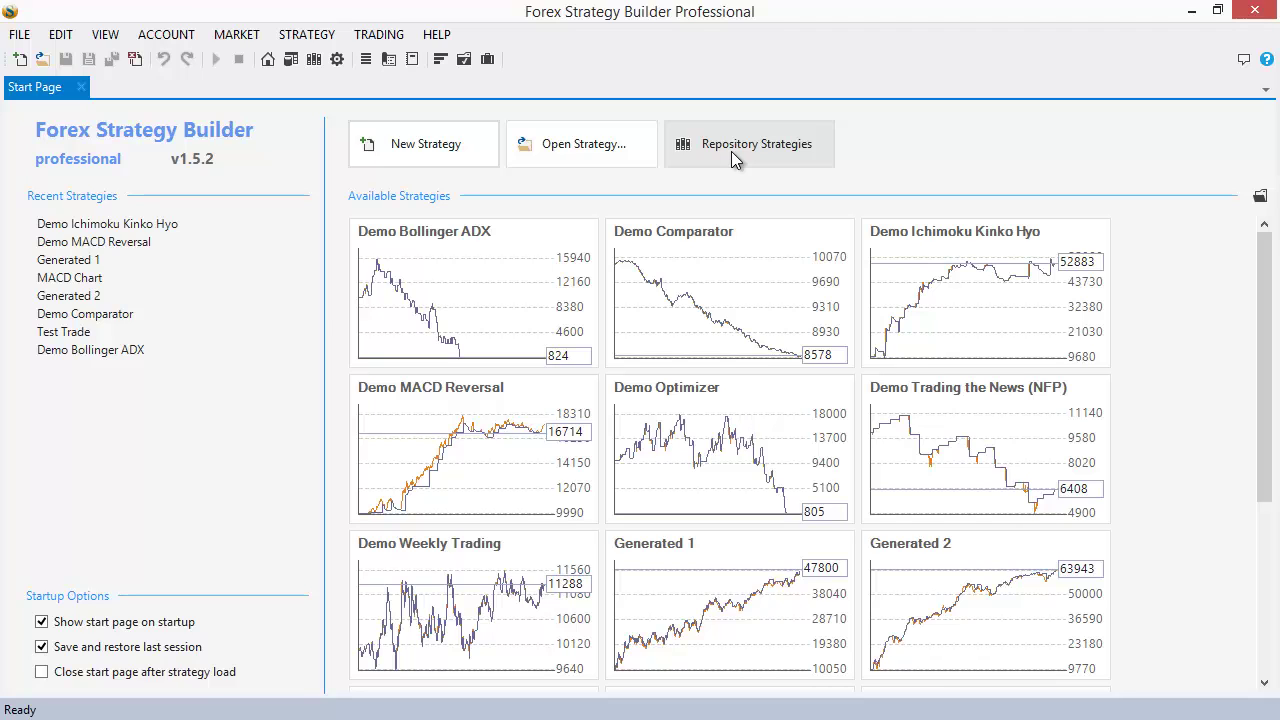
click(391, 149)
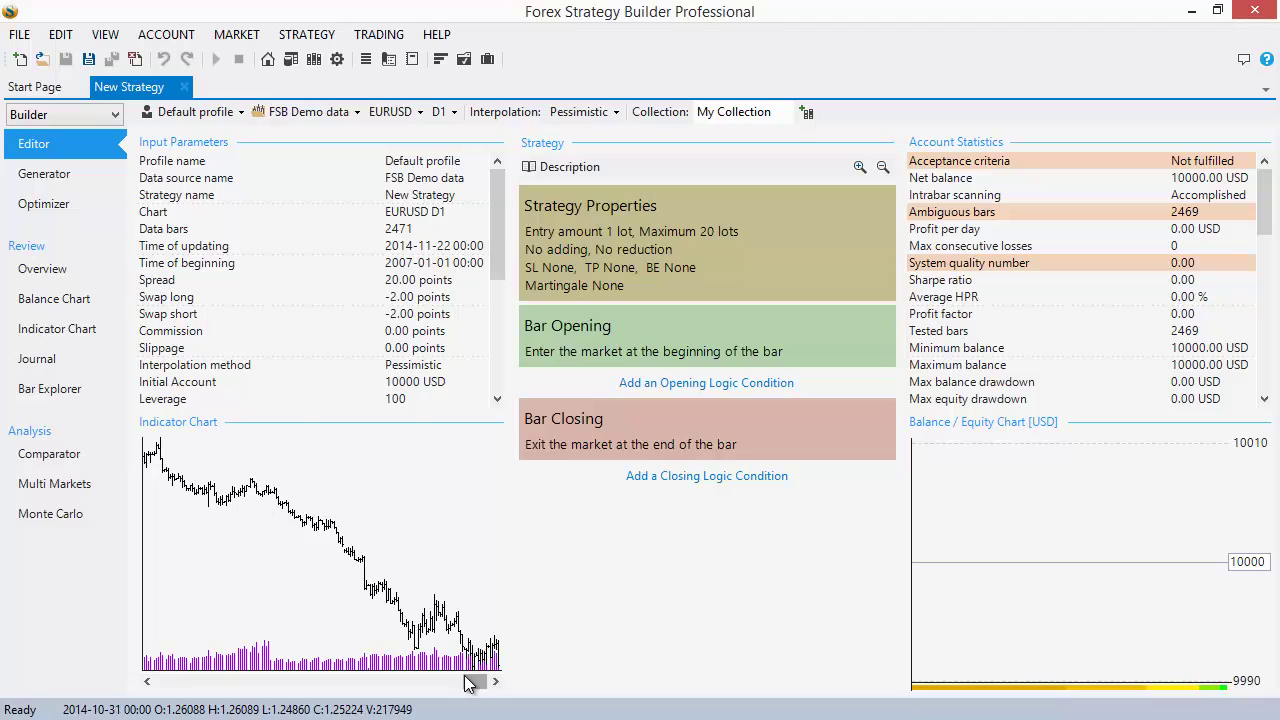
Step: Look through earlier and recent bars in the new strategy's indicator chart and view its description
drag(480, 684, 427, 682)
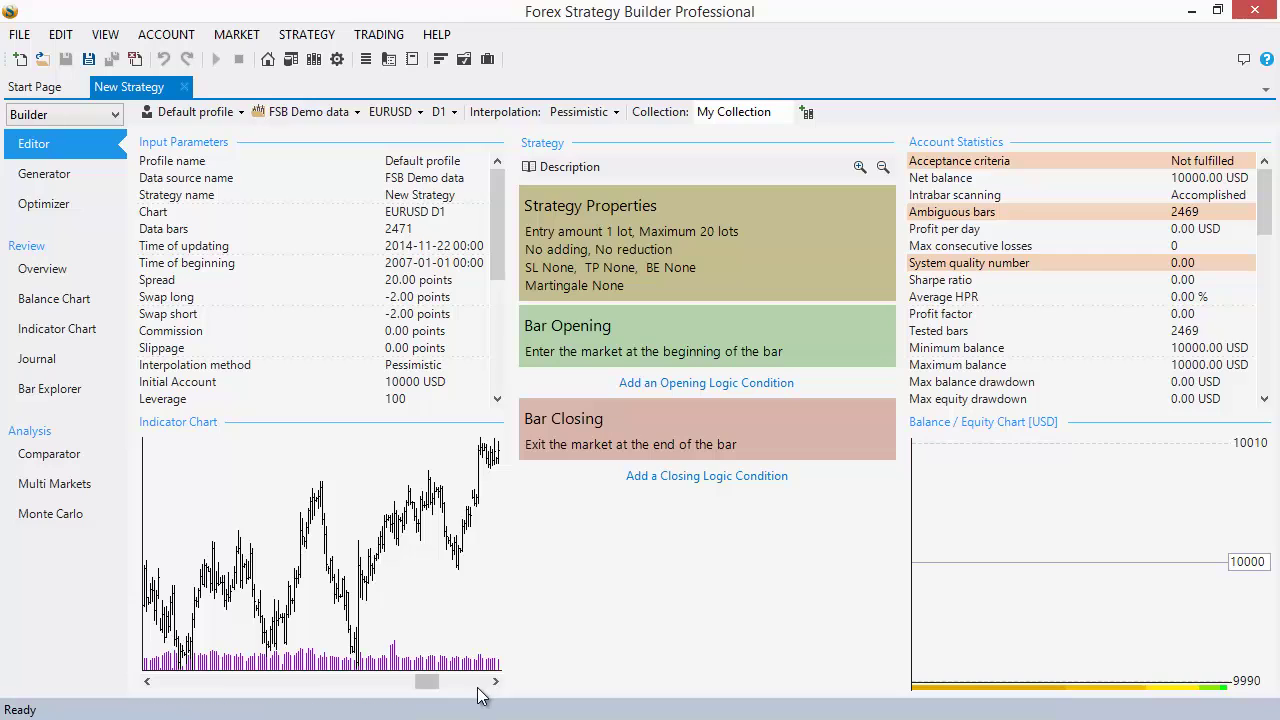
drag(433, 688, 490, 688)
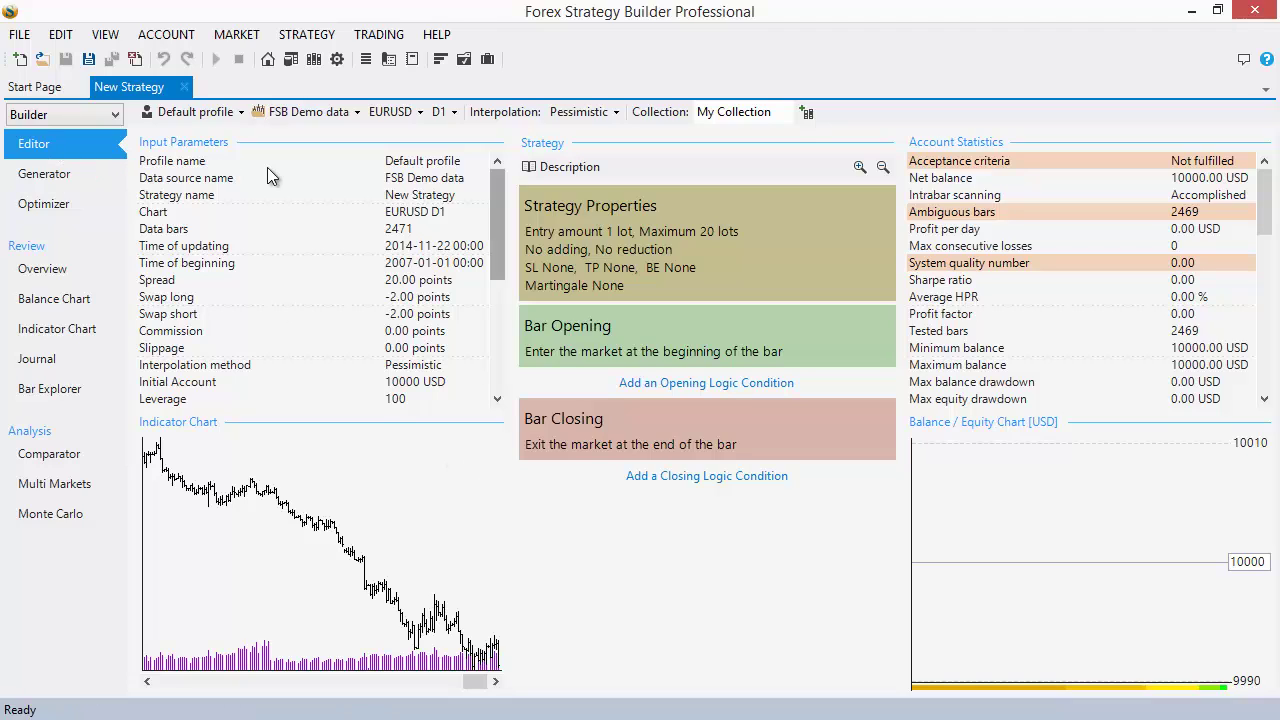
click(573, 173)
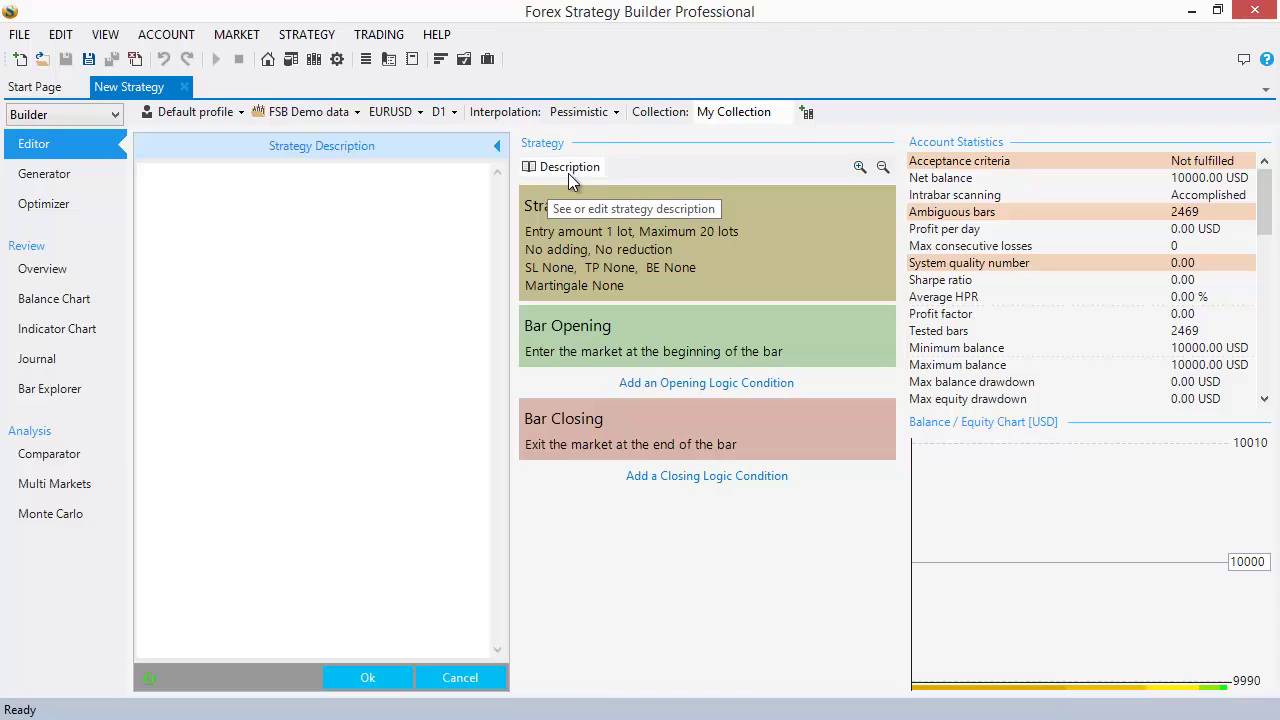
click(497, 148)
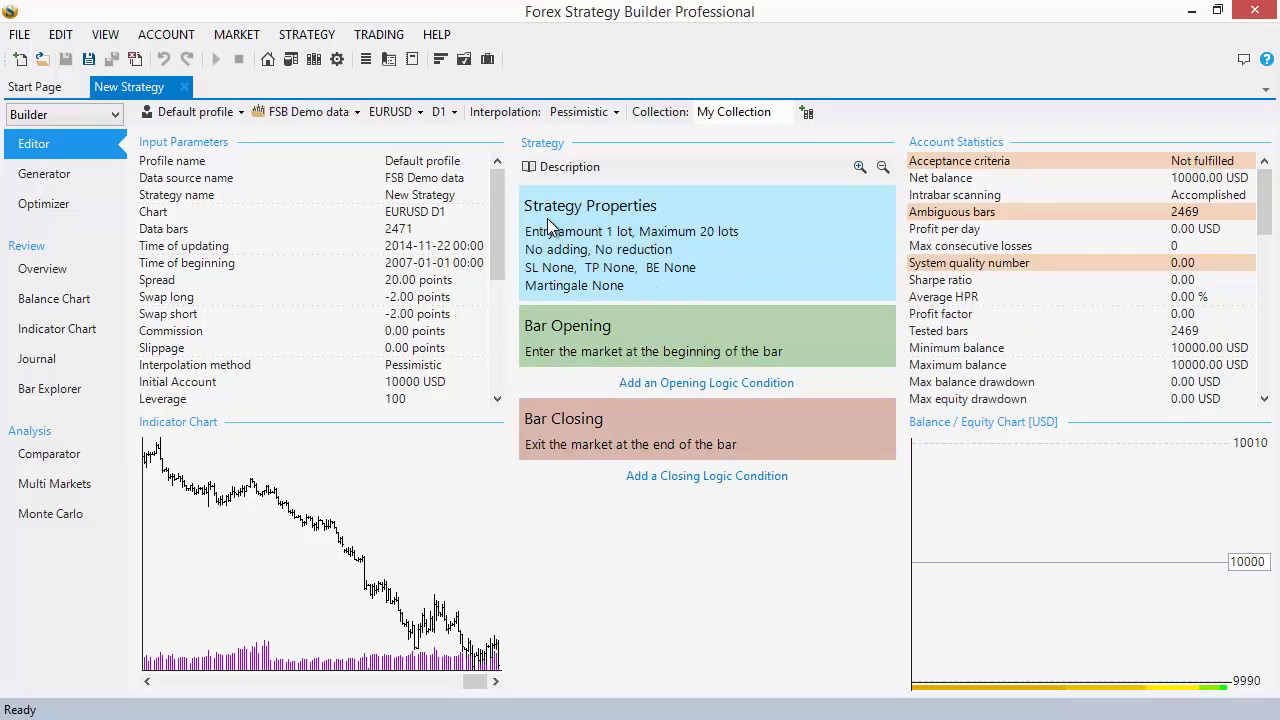
Step: Examine the new strategy's properties, its Bar Opening and Bar Closing slots, and its account statistics
mouse_move(673, 214)
mouse_move(610, 264)
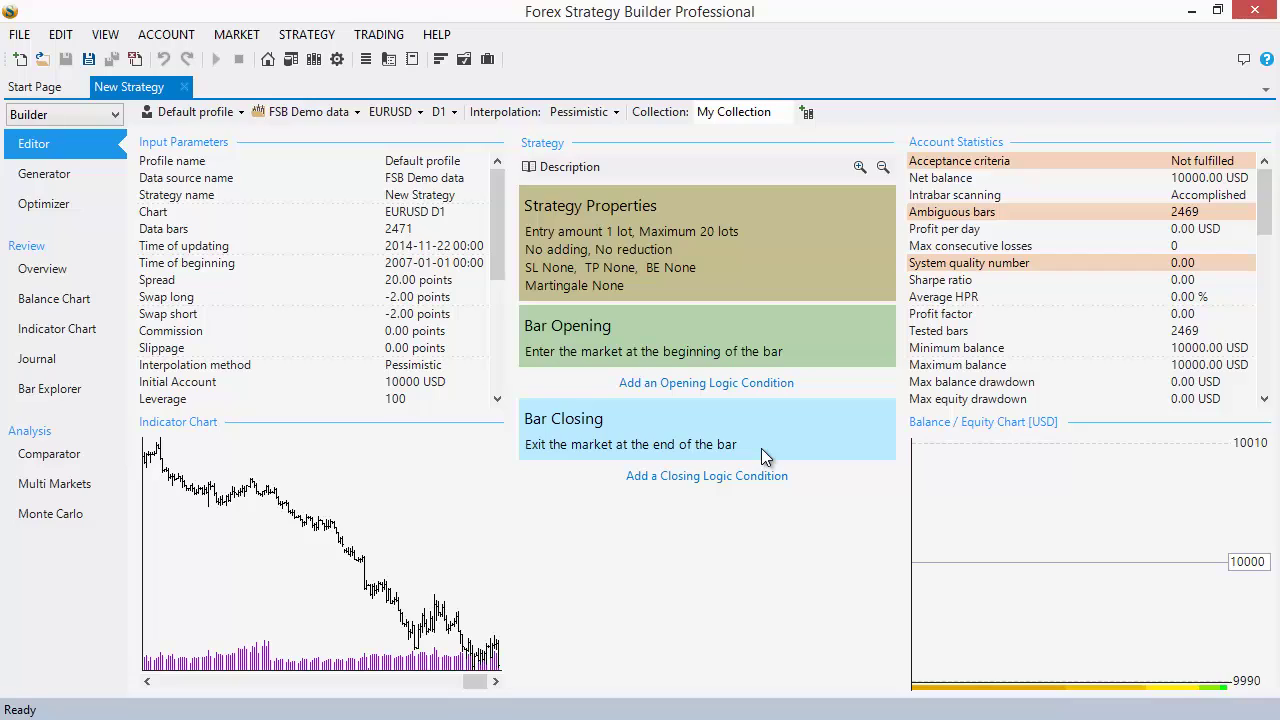
mouse_move(761, 448)
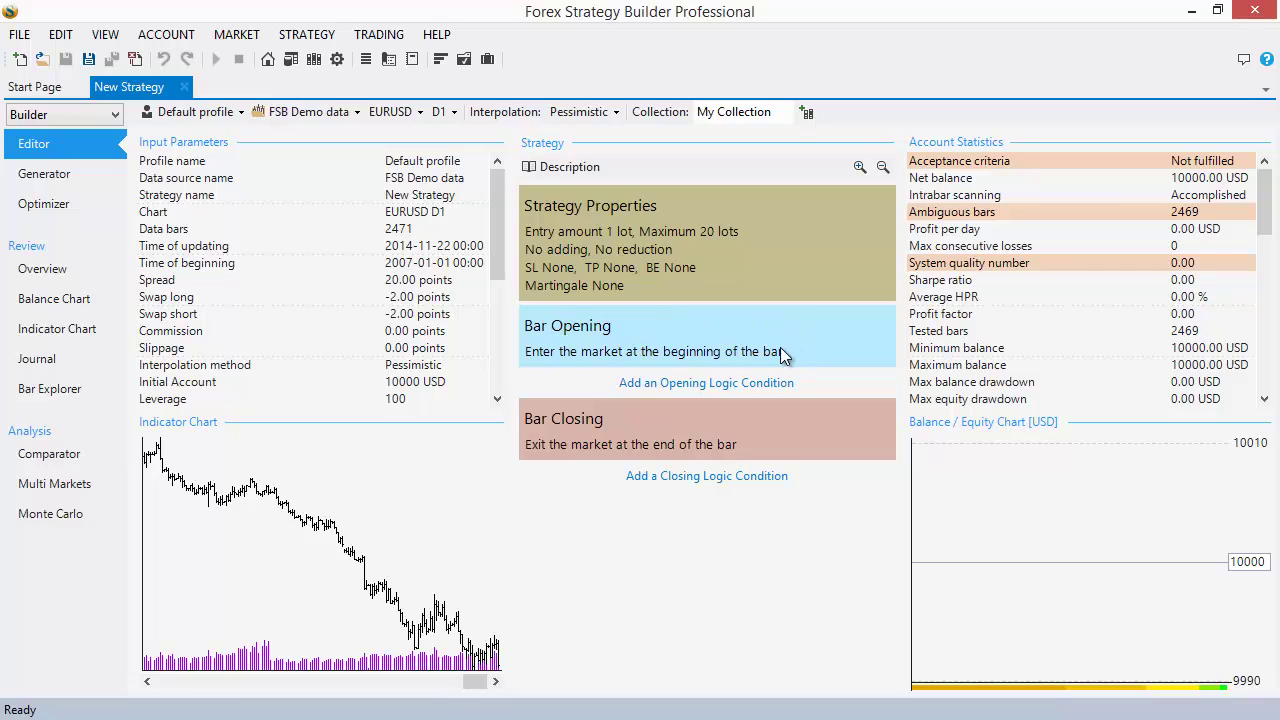
mouse_move(541, 357)
mouse_move(592, 340)
mouse_move(645, 338)
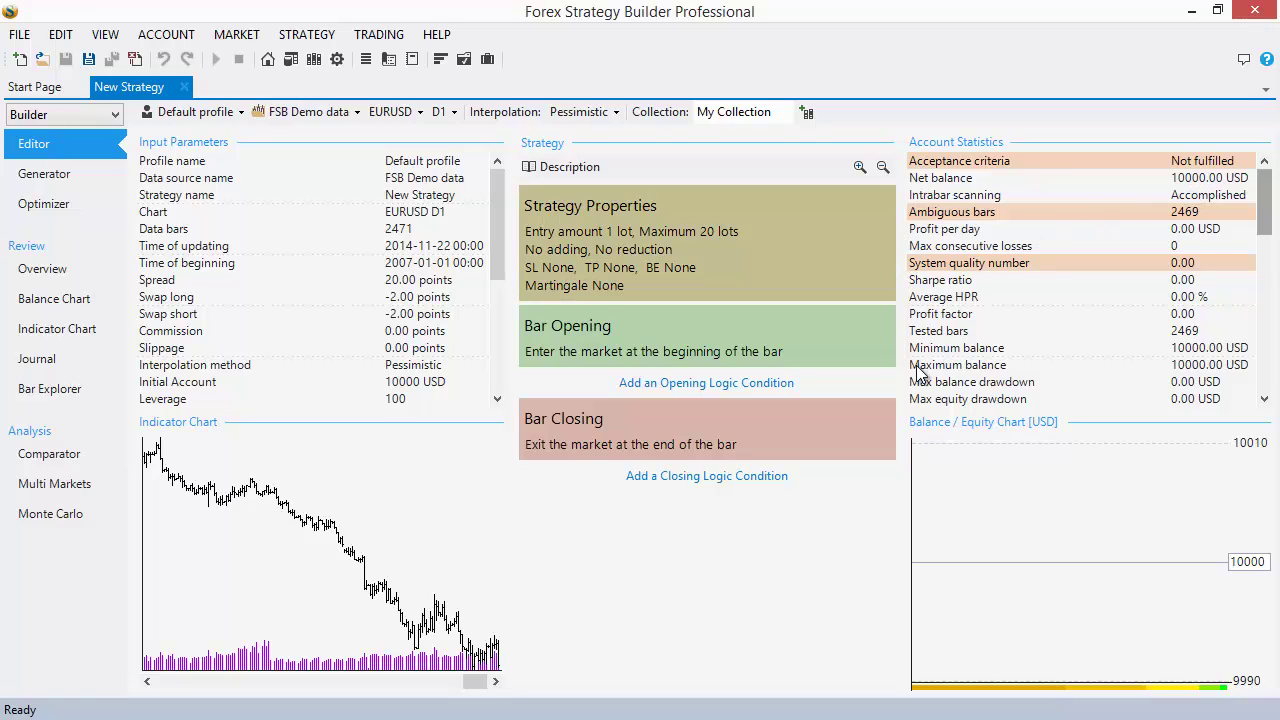
drag(1258, 210, 1262, 175)
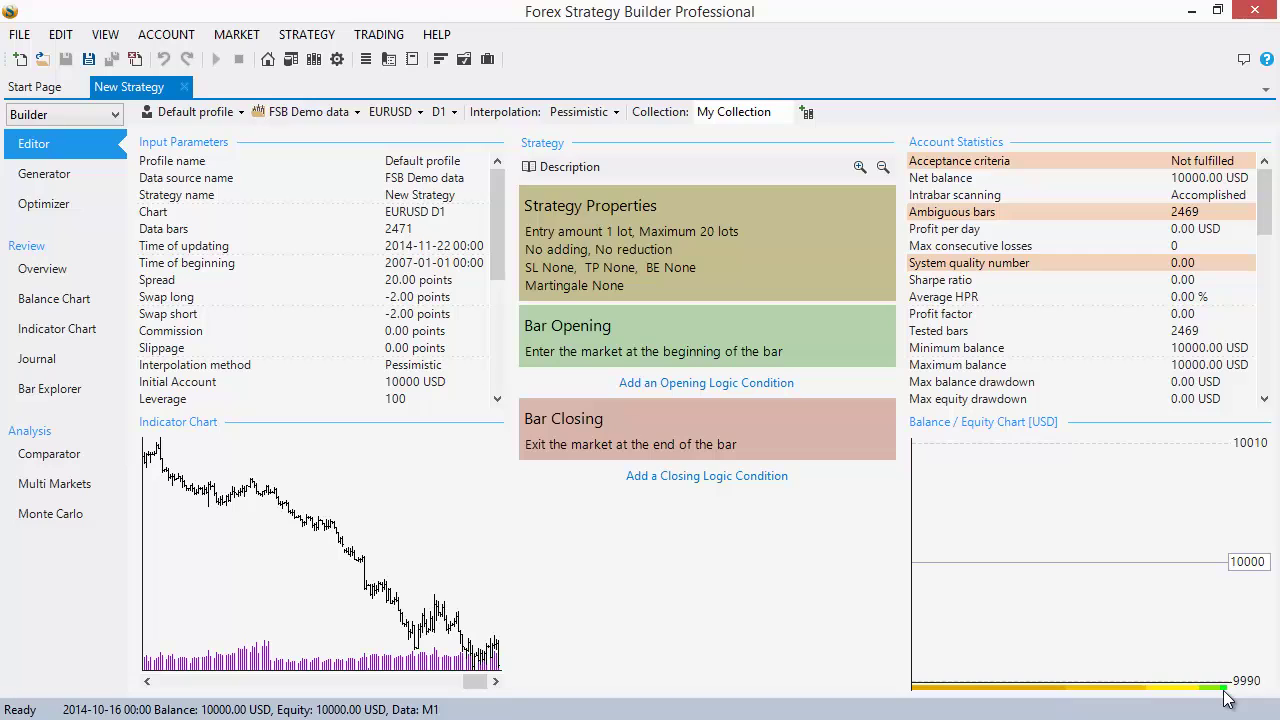
Step: Disable the backtester's use of all available shorter periods and tick data in the Control Panel, and close the panel
click(338, 60)
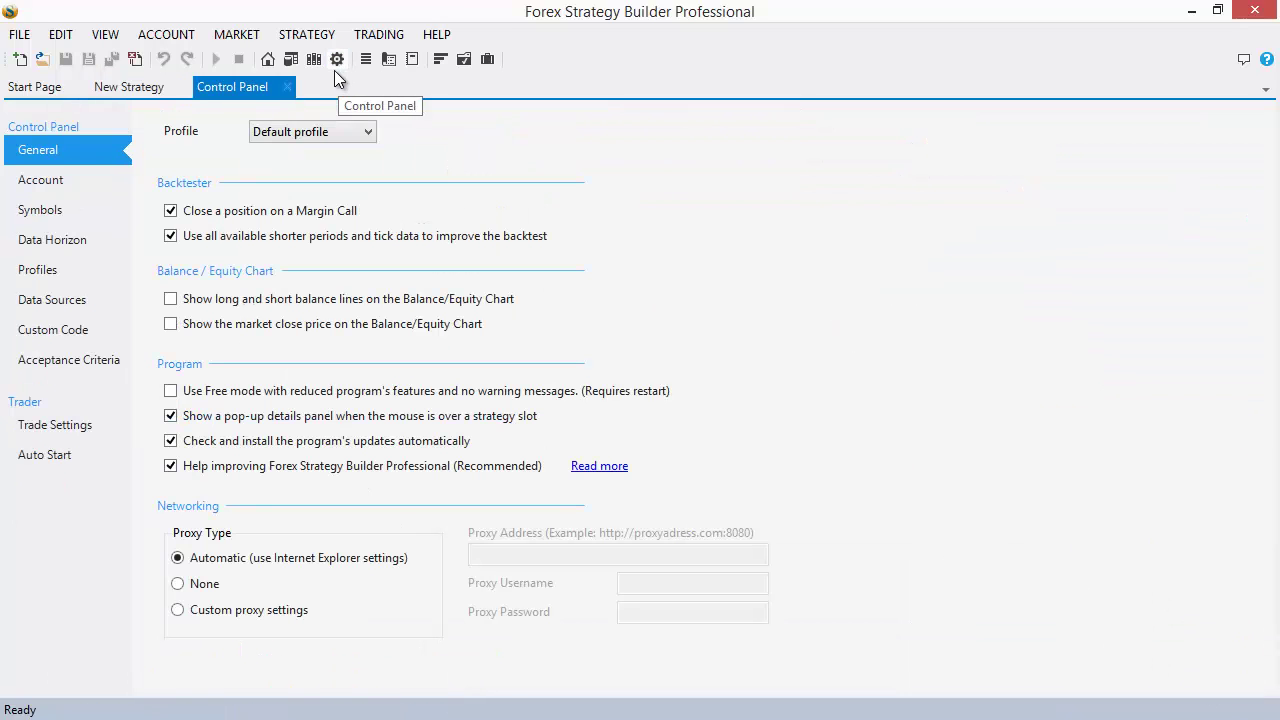
click(172, 240)
click(287, 87)
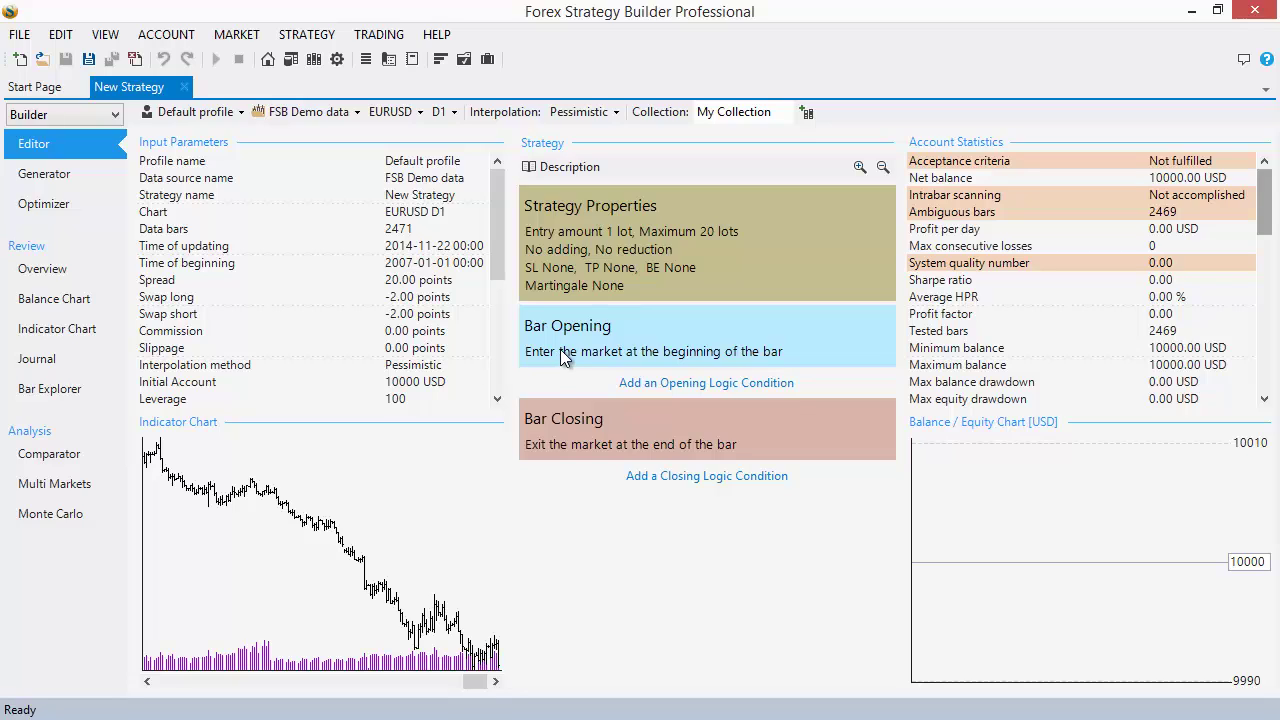
Step: Replace the Bar Opening indicator with Bollinger Bands as the opening point of the position
mouse_move(552, 336)
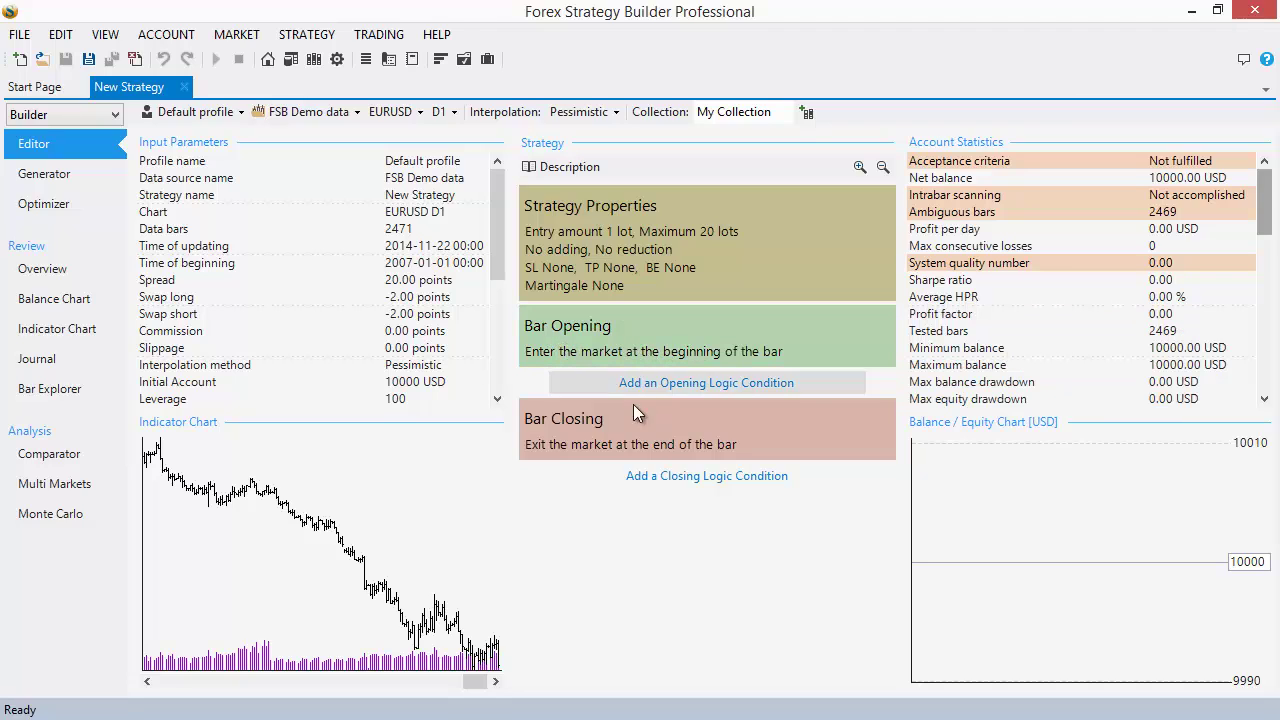
mouse_move(628, 436)
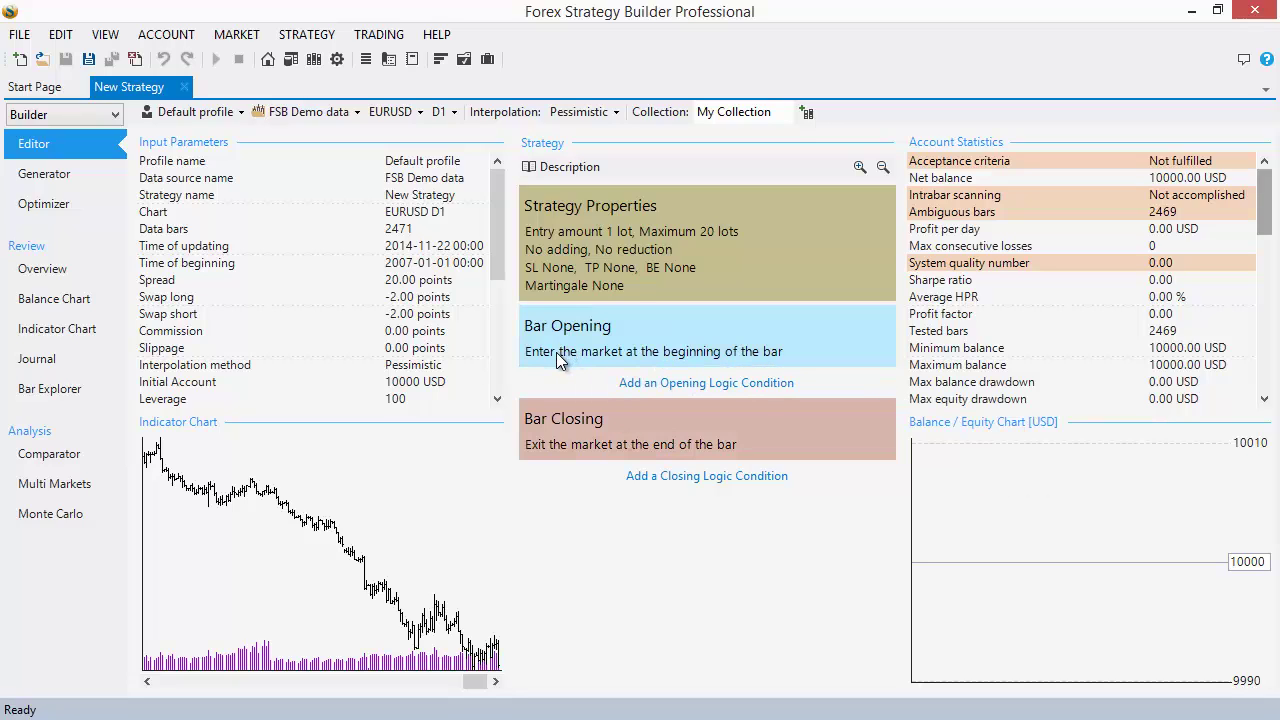
mouse_move(560, 360)
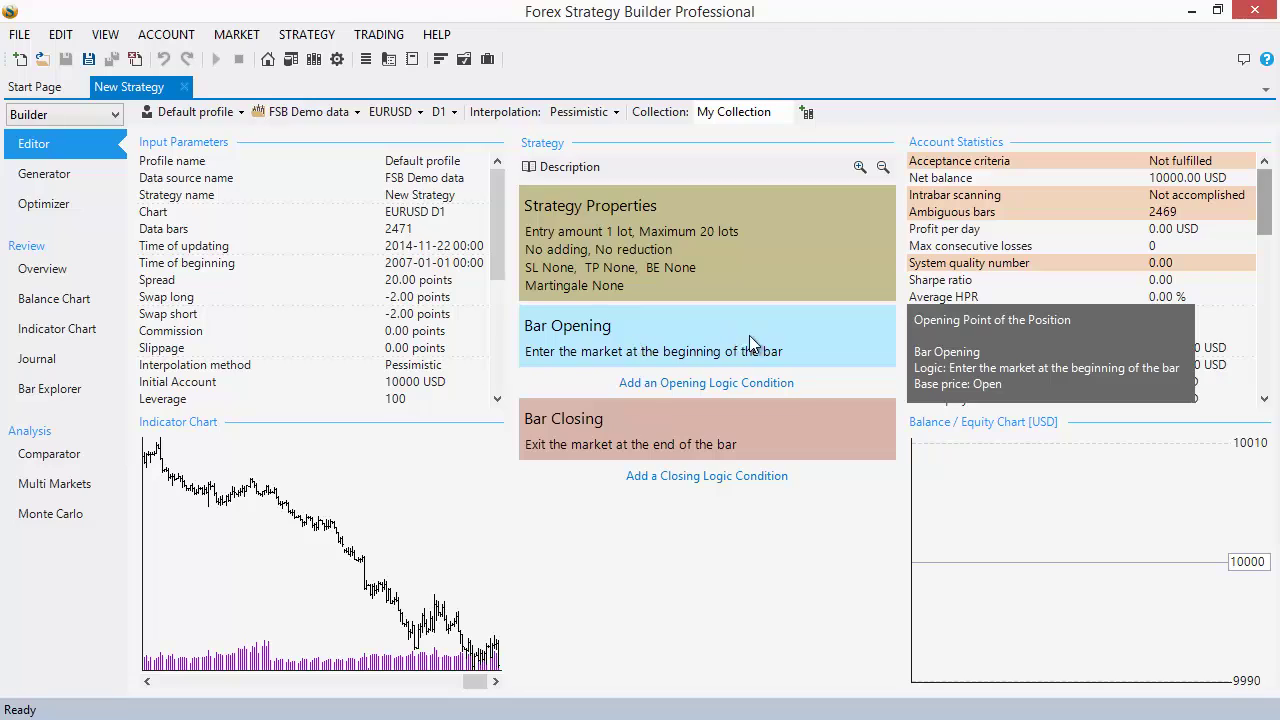
click(641, 335)
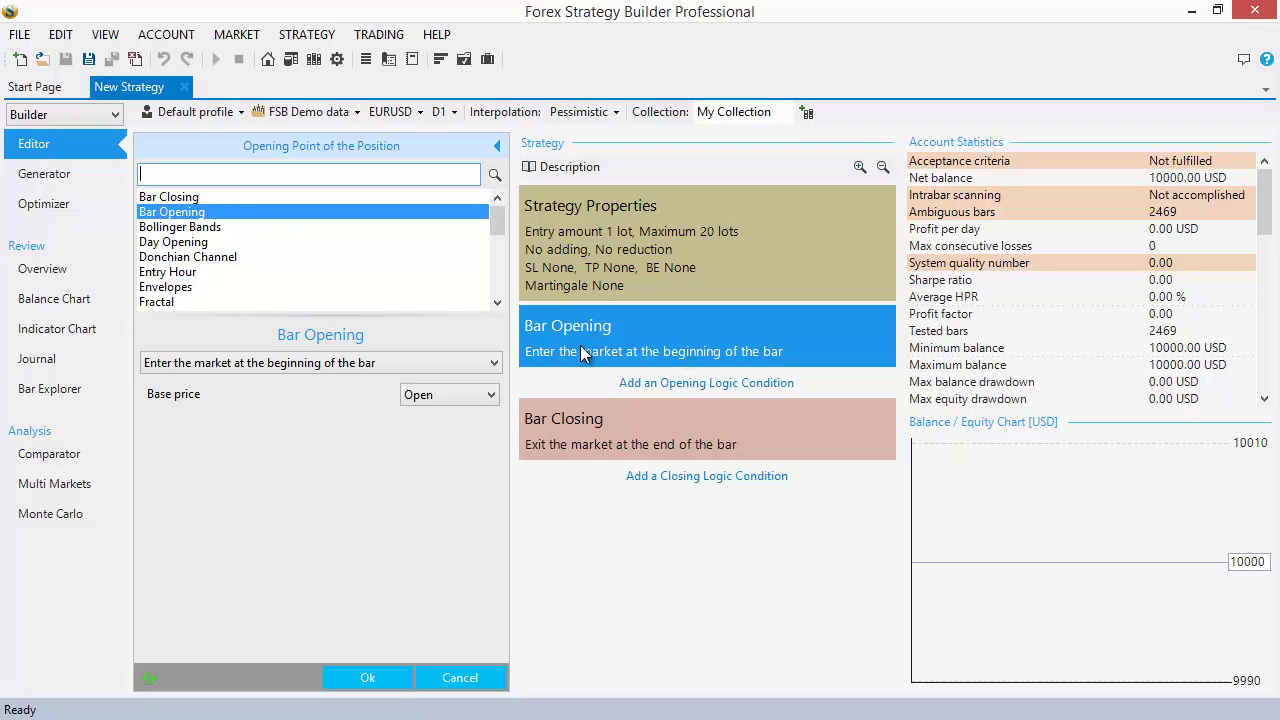
click(197, 228)
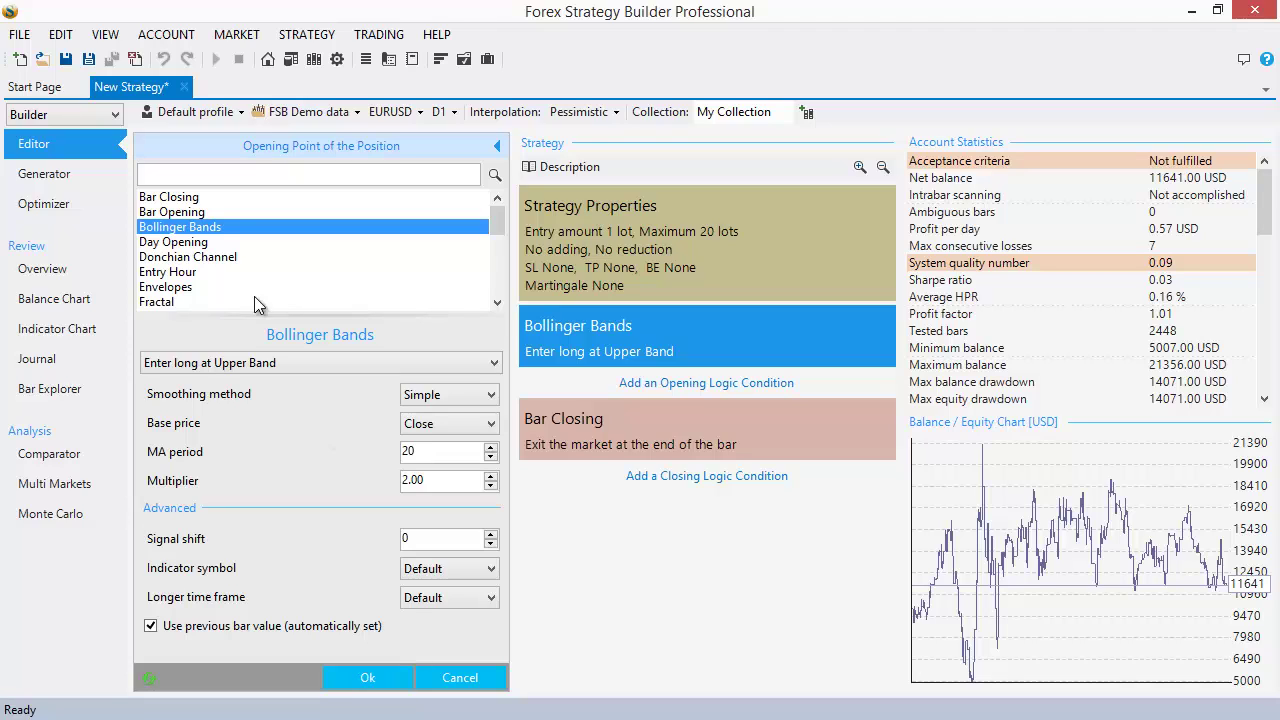
click(364, 679)
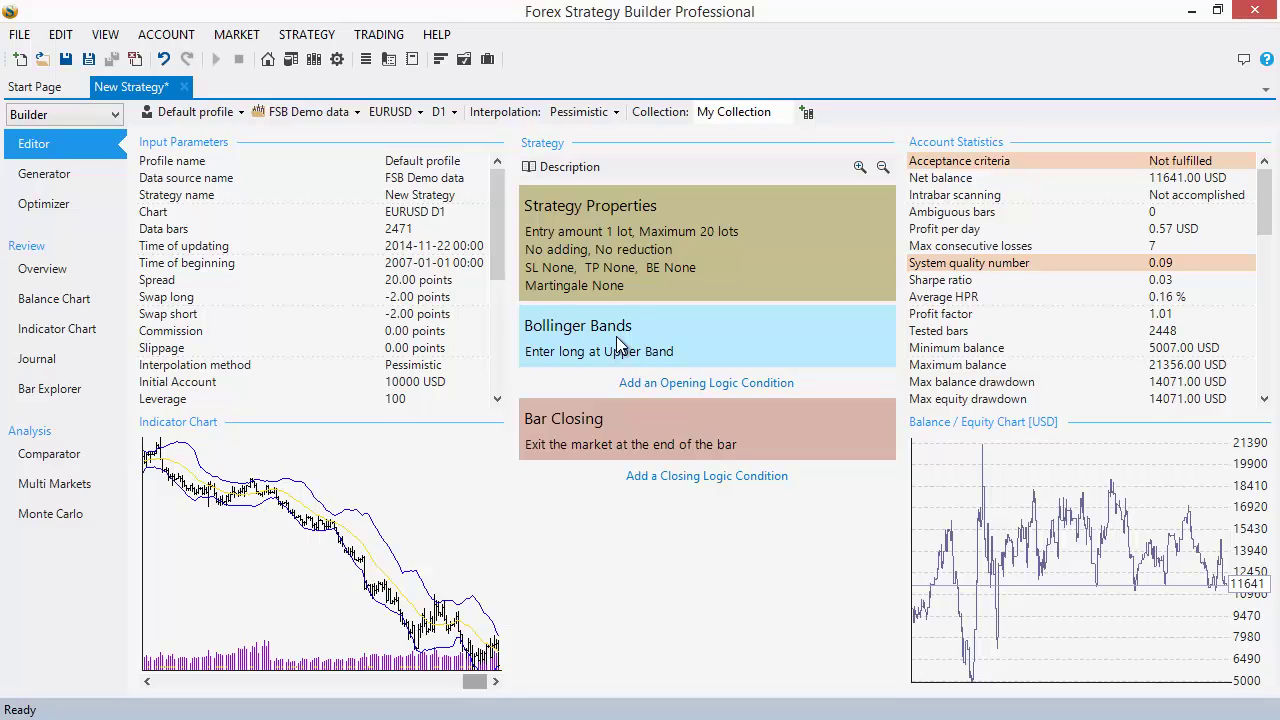
Step: Replace Bollinger Bands with Bar Opening as the opening point of the position
mouse_move(616, 337)
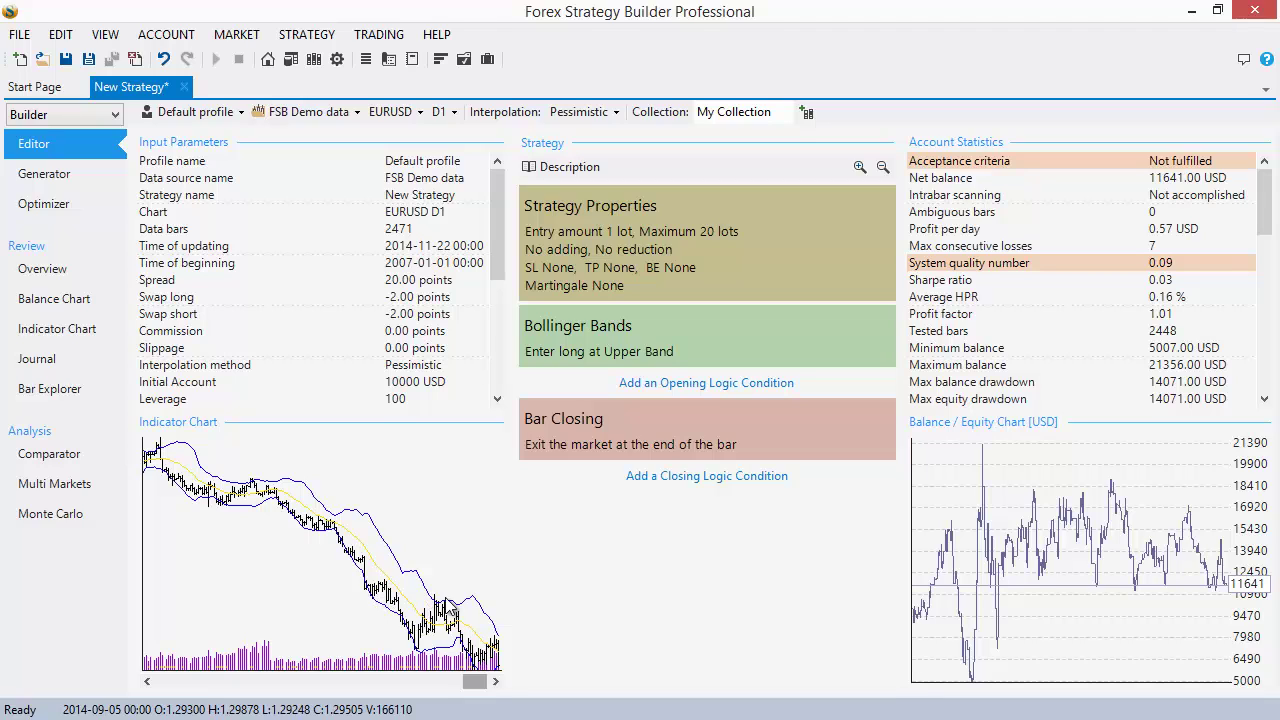
click(574, 359)
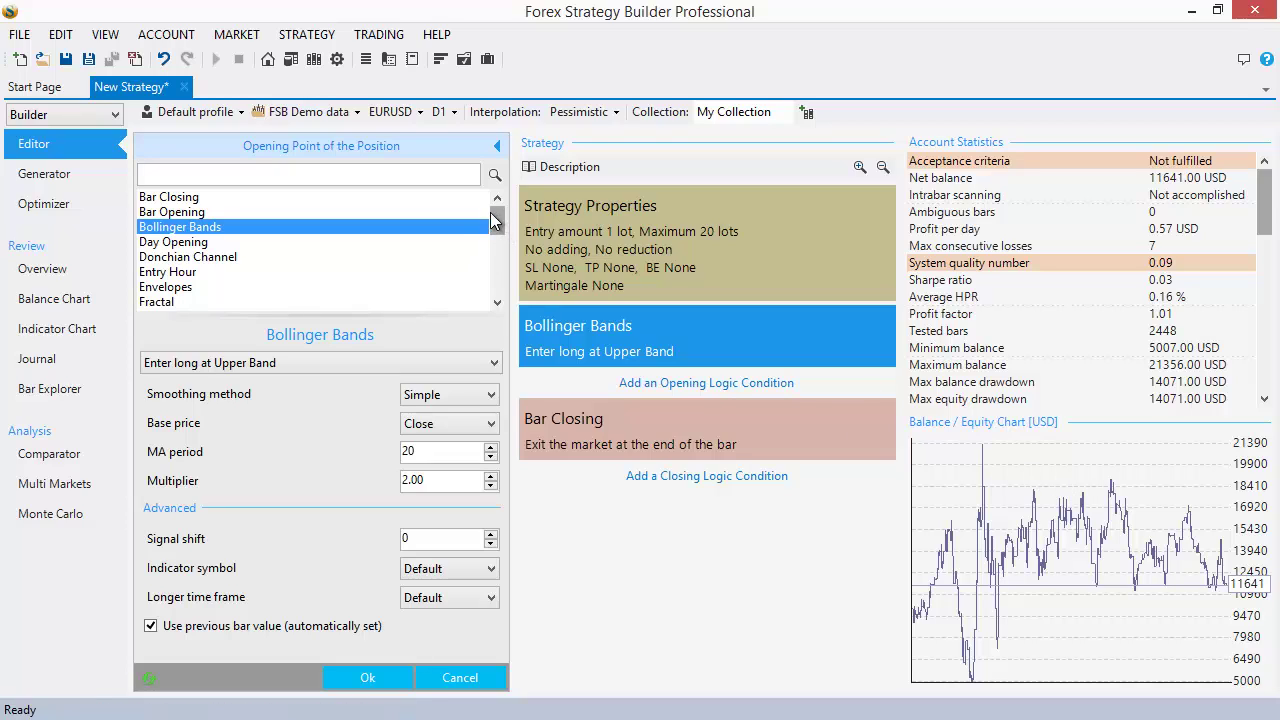
click(199, 213)
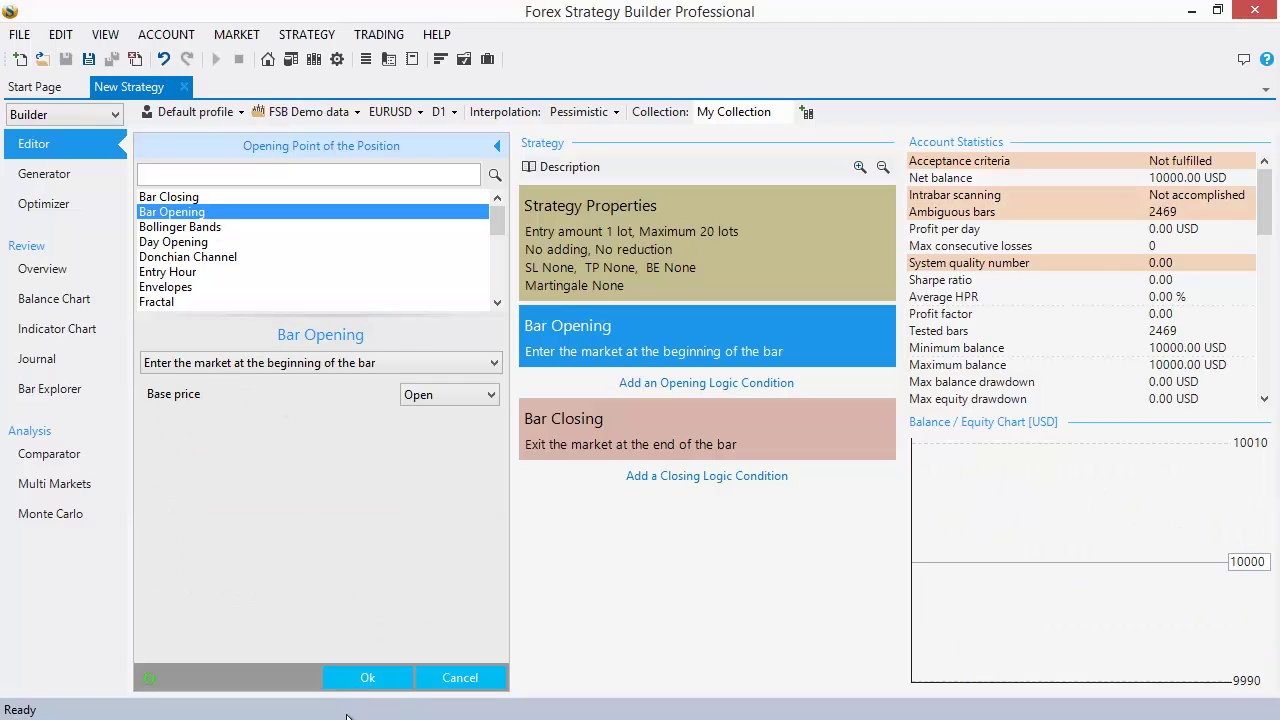
click(362, 680)
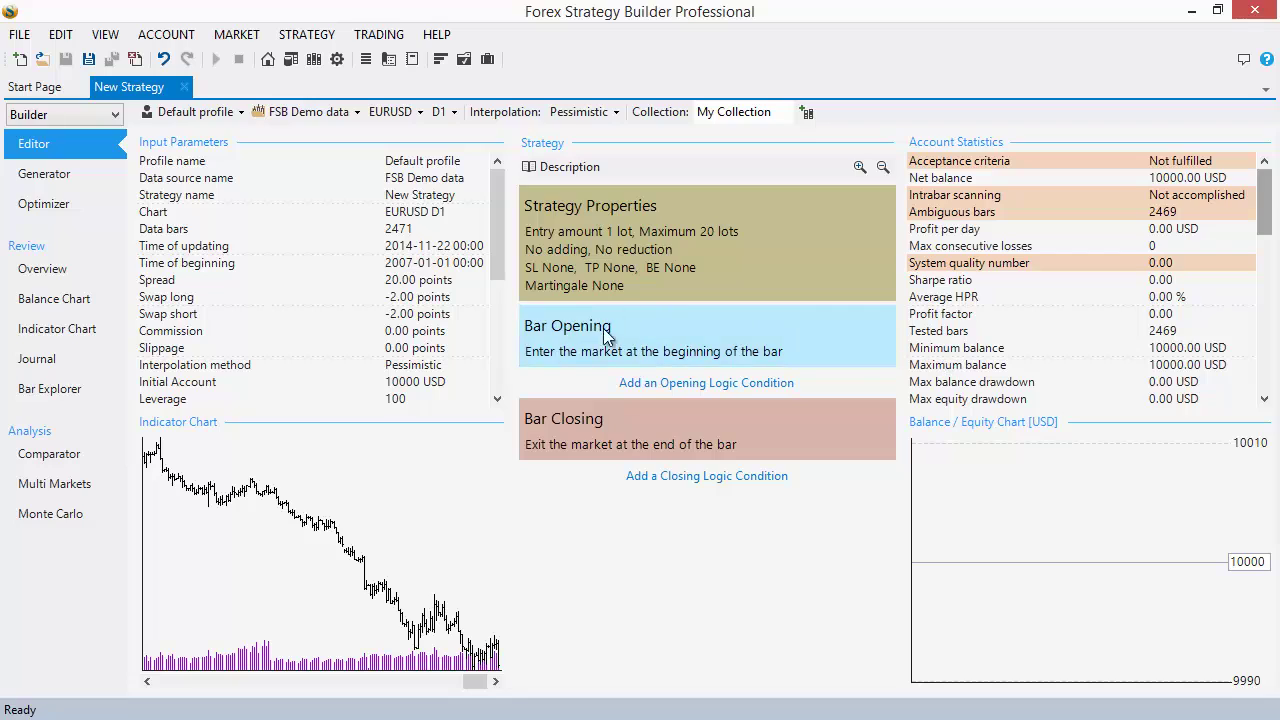
Step: Set the opening point of the position to the Fractal indicator with the logic Enter long at Up Fractal
mouse_move(570, 342)
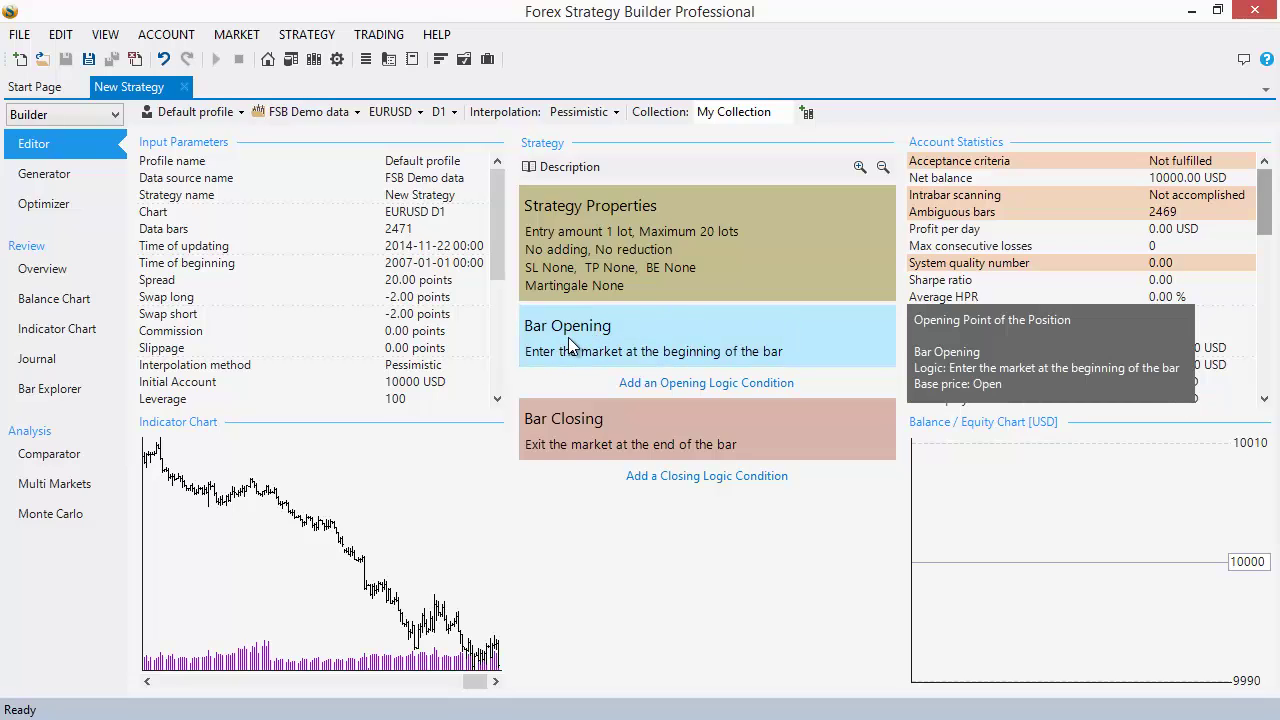
click(572, 343)
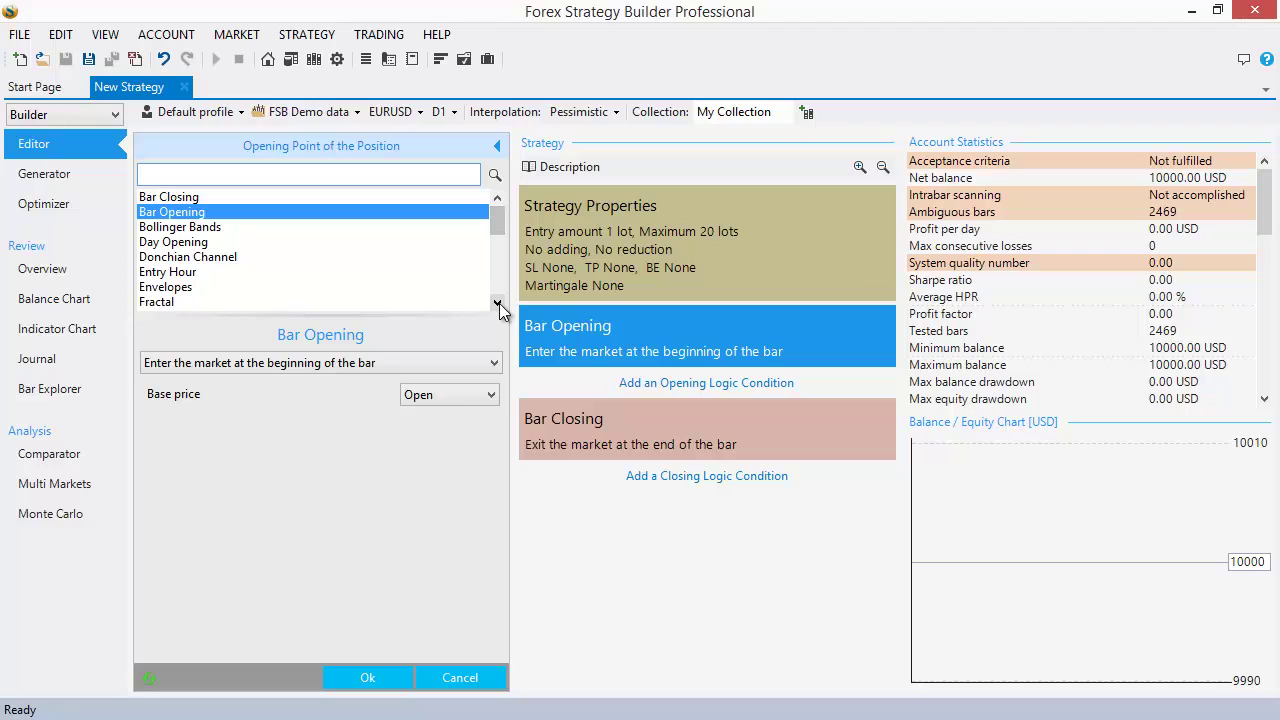
click(150, 302)
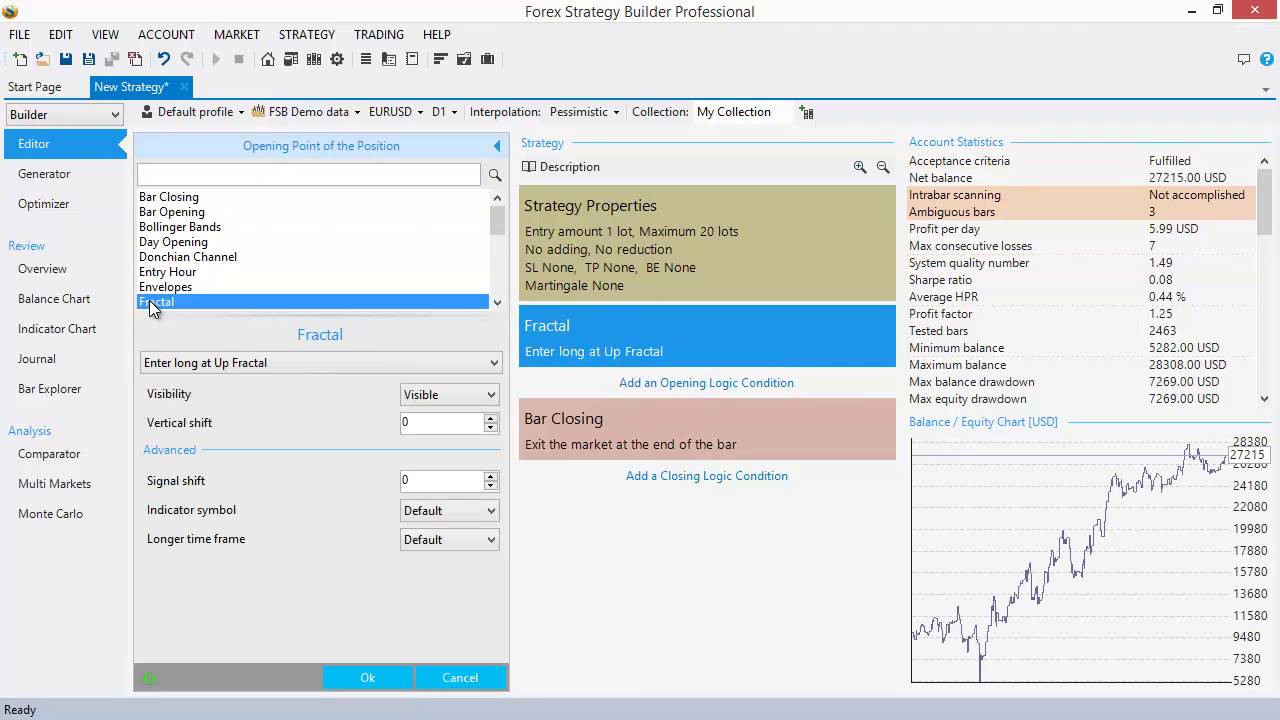
click(362, 679)
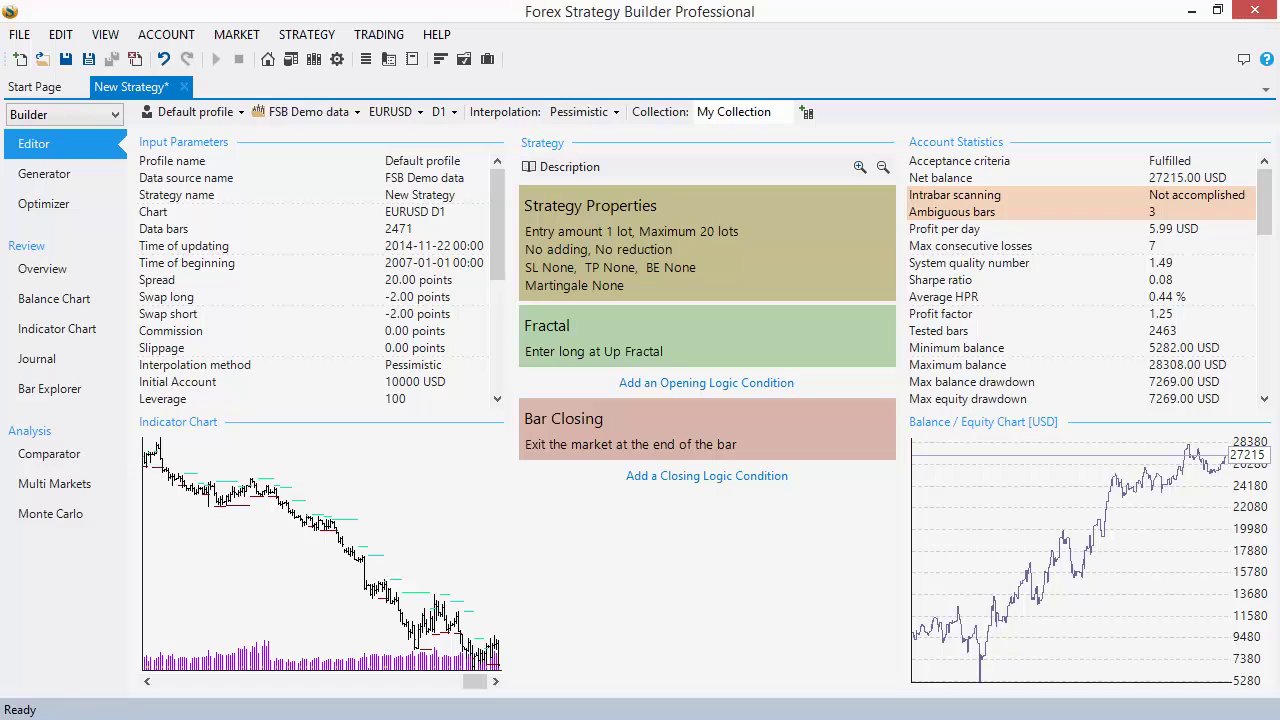
Step: Switch to the BelforFx MT4 terminal and add the Bill Williams Fractals indicator to the EURUSD daily chart in gray
key(alt+Tab)
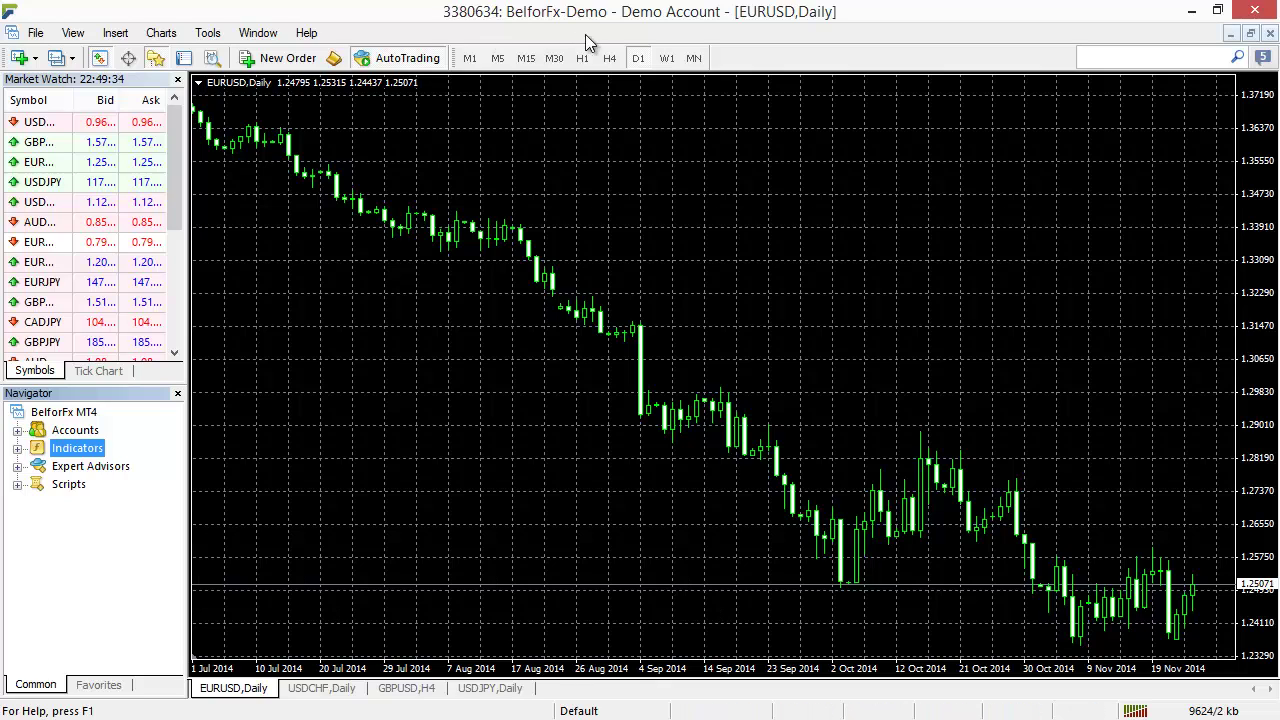
click(17, 449)
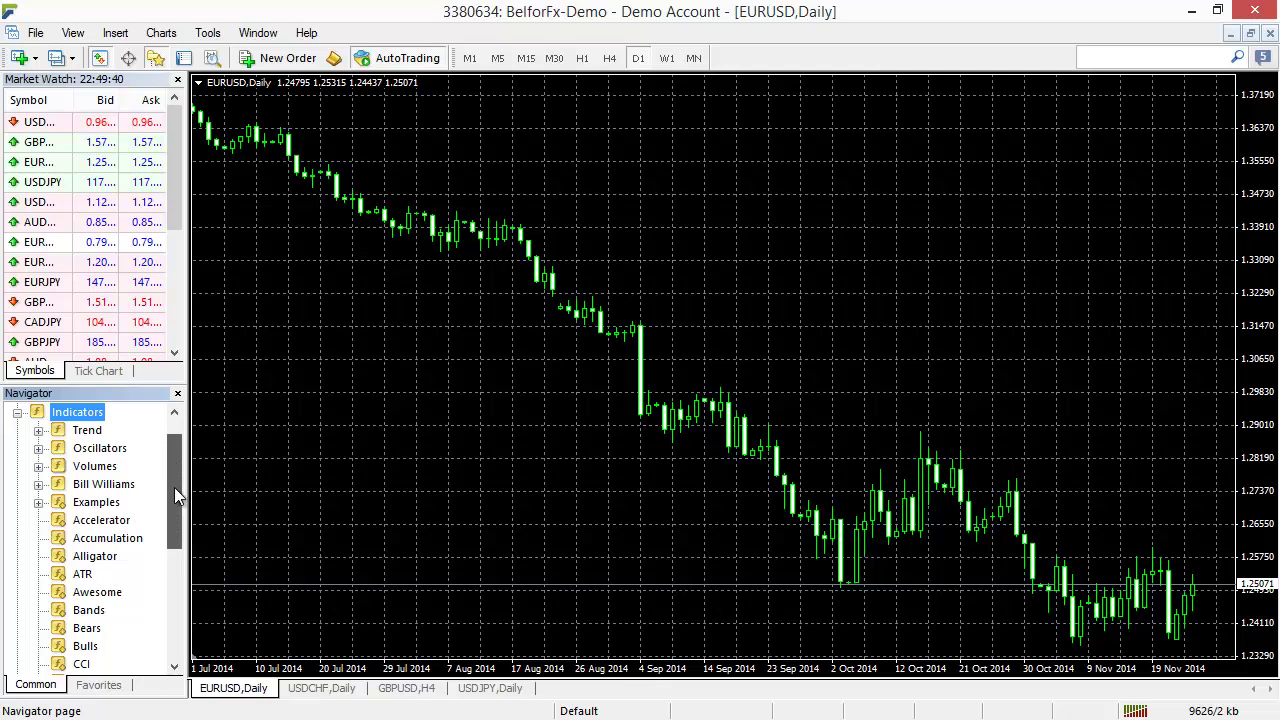
mouse_move(174, 487)
mouse_down()
mouse_move(174, 599)
mouse_move(178, 486)
mouse_up()
click(38, 431)
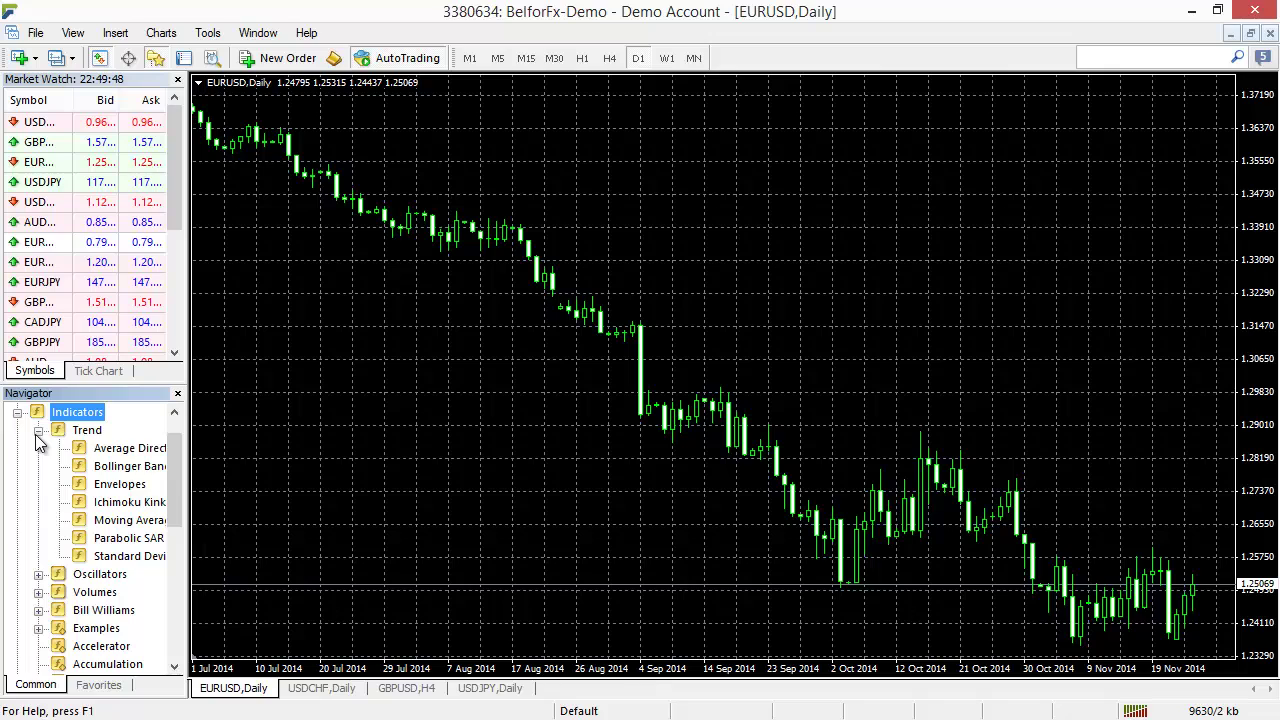
click(37, 432)
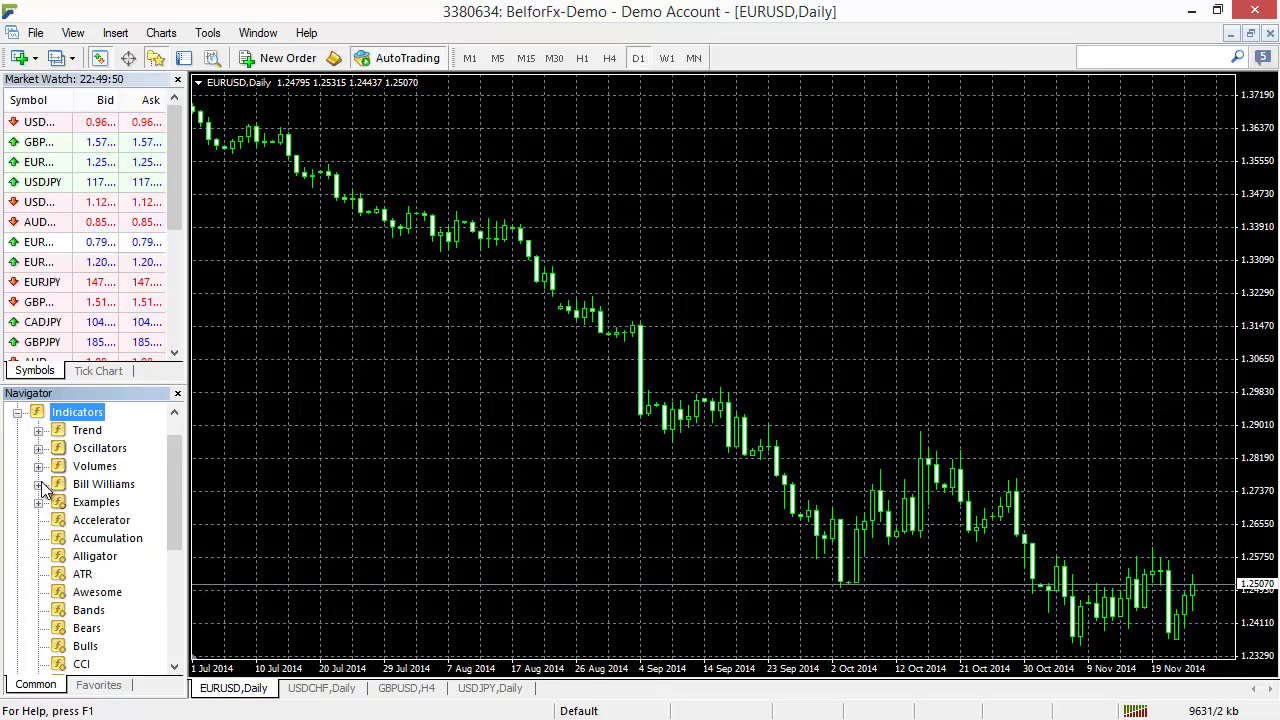
click(38, 485)
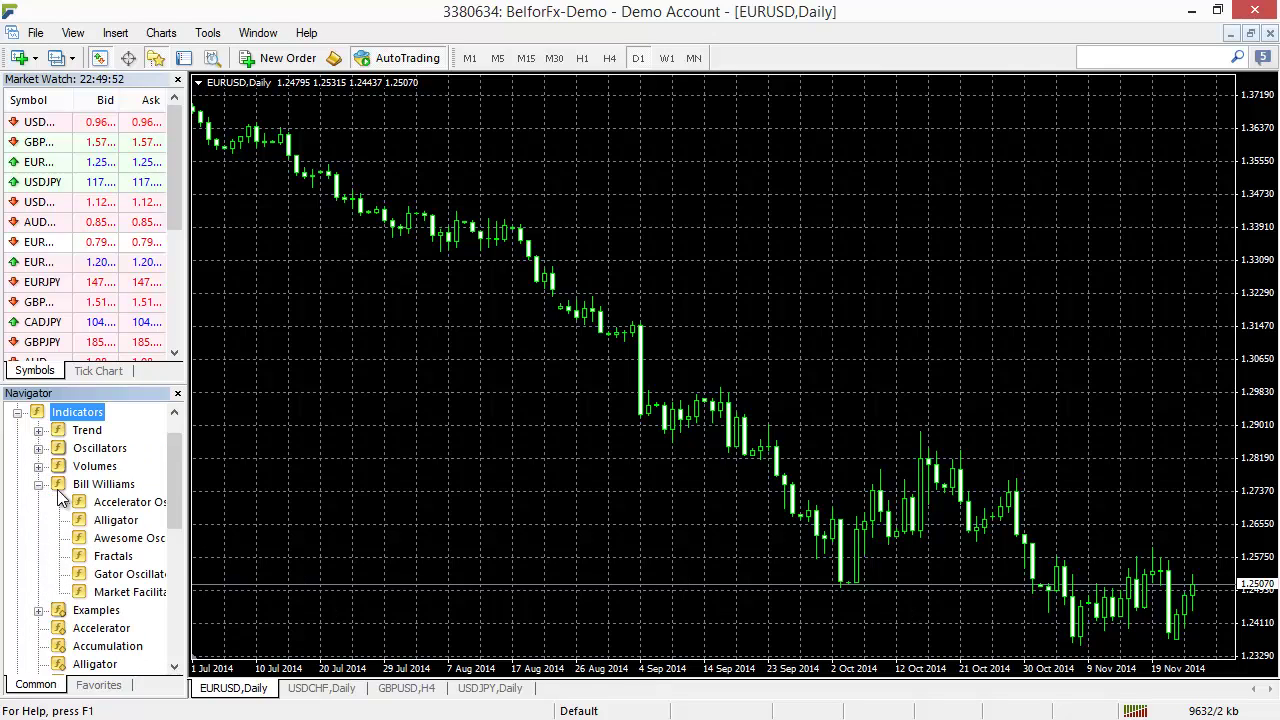
double_click(86, 562)
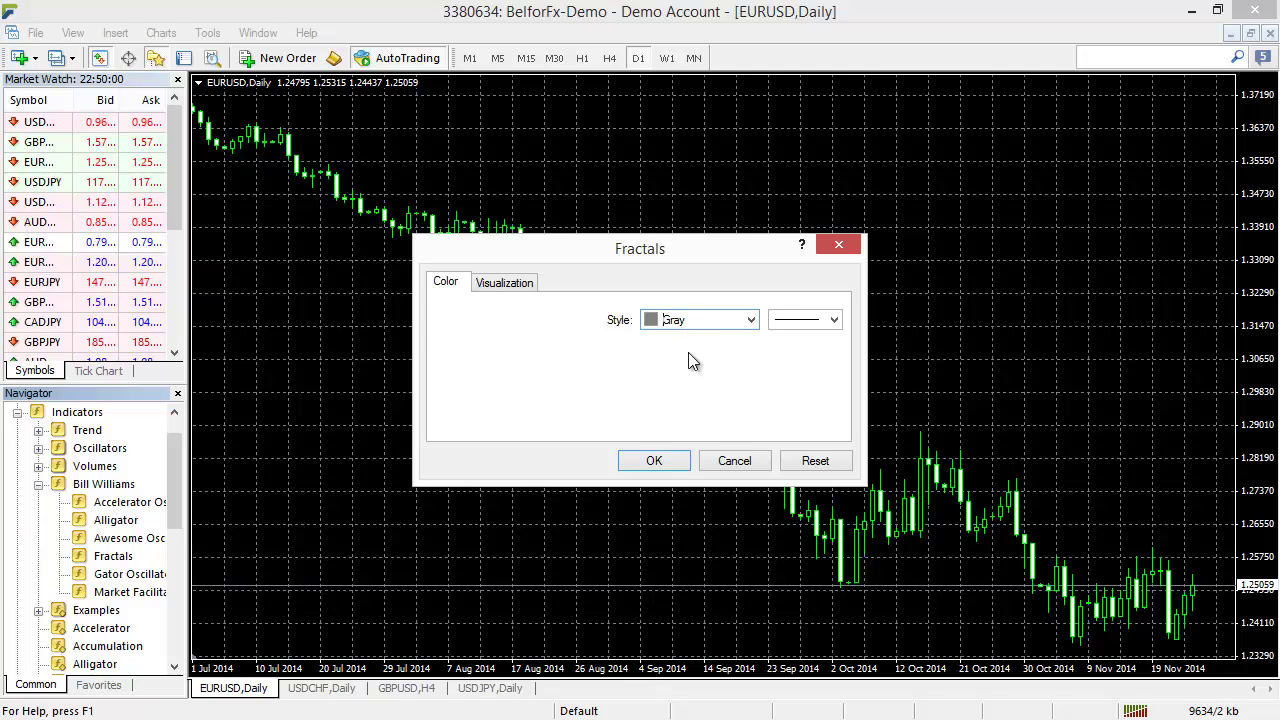
click(655, 461)
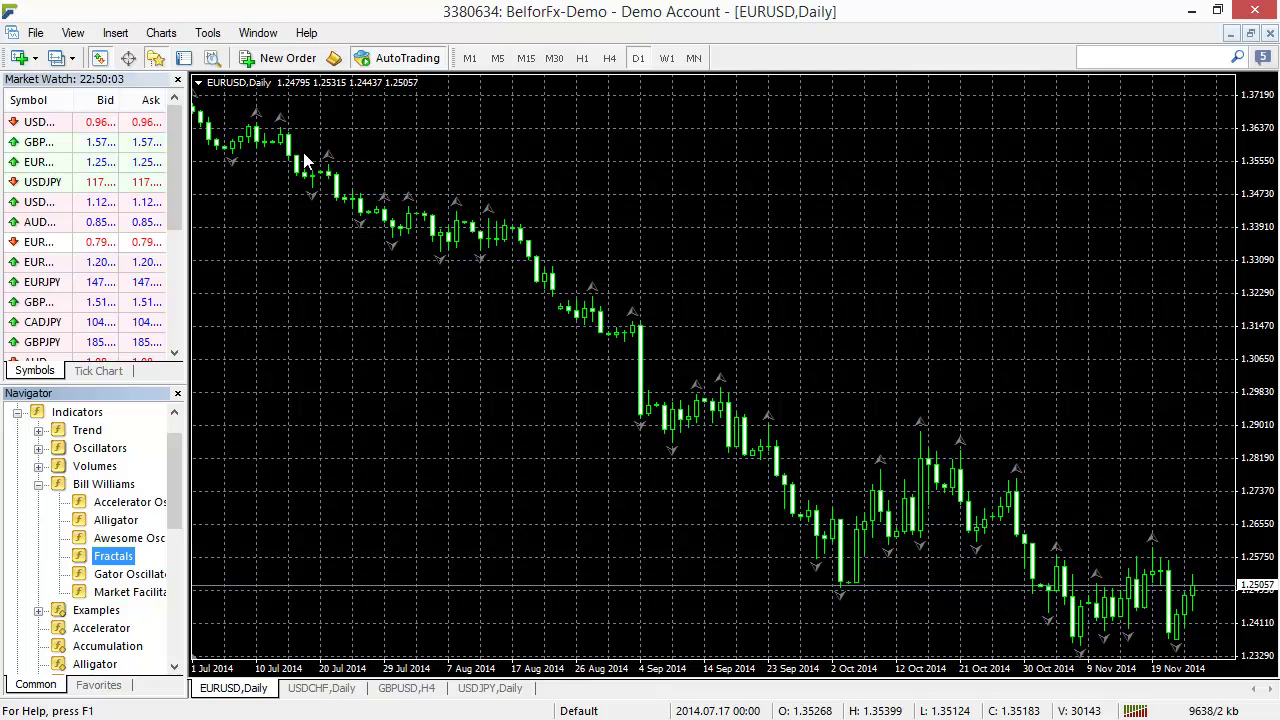
Step: Enlarge the EURUSD daily chart and examine the up and down fractal arrows on the July 2014 bars
click(614, 177)
key(plus)
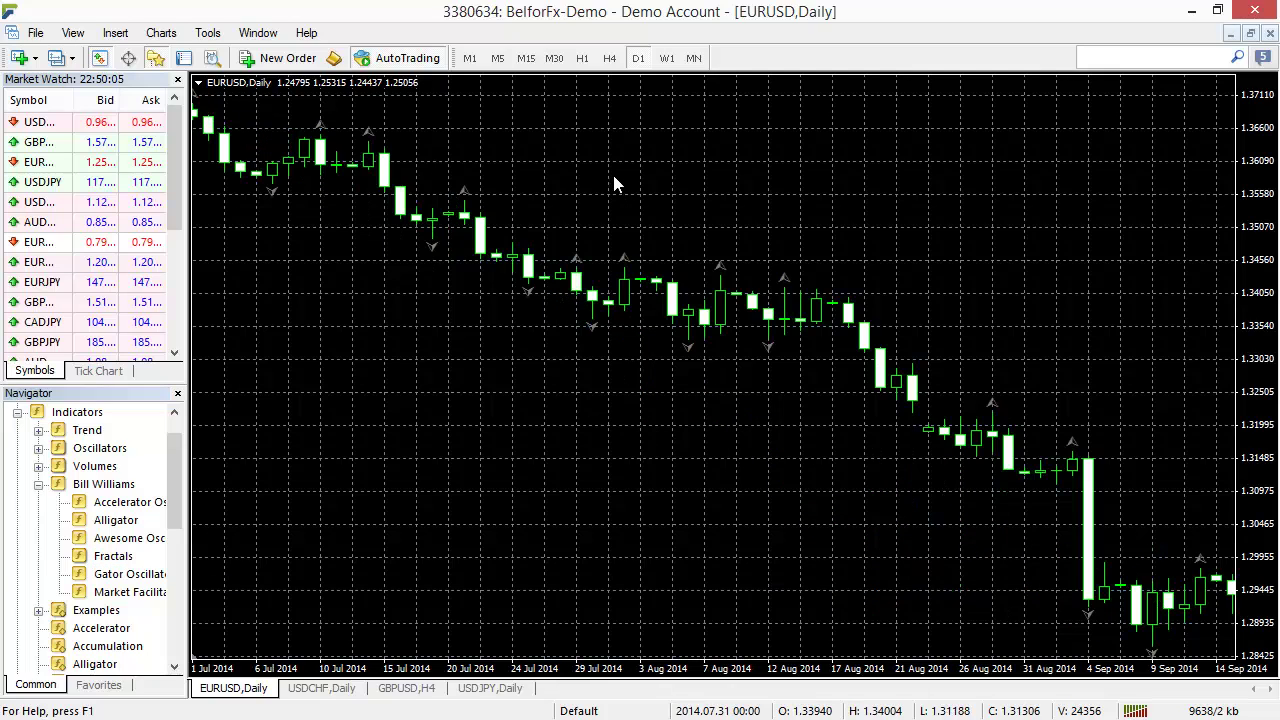
key(plus)
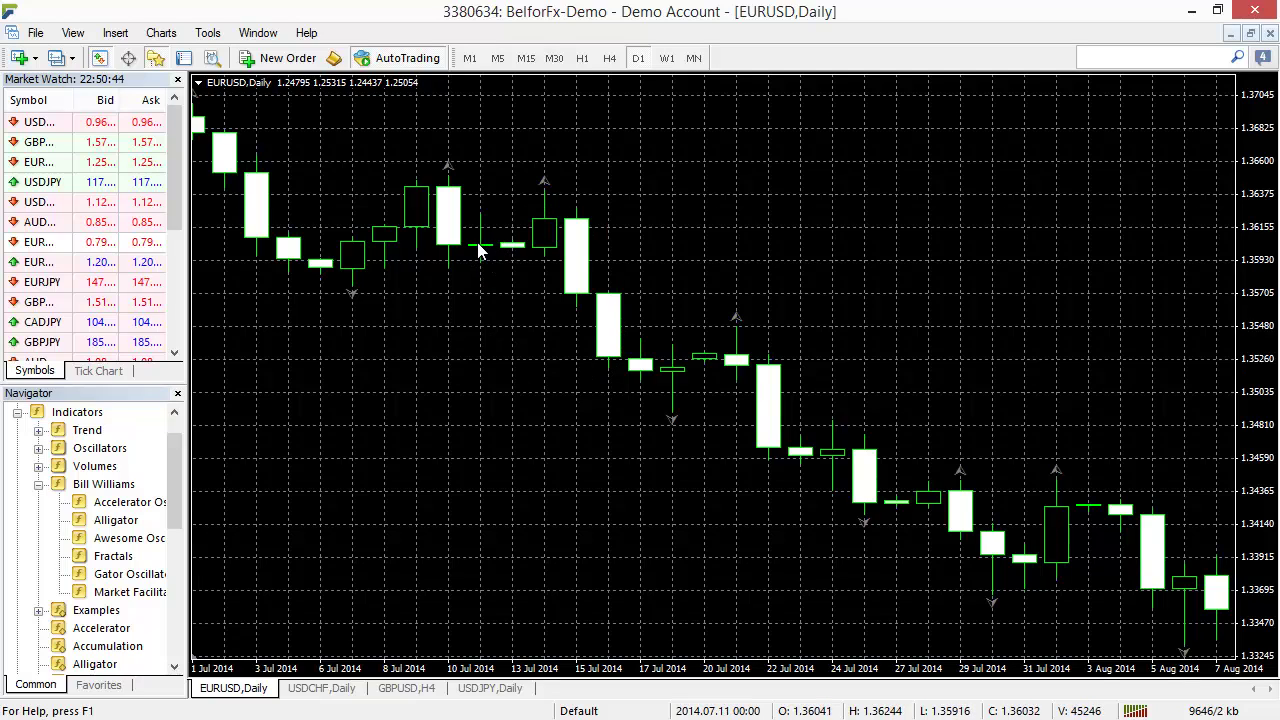
mouse_move(478, 254)
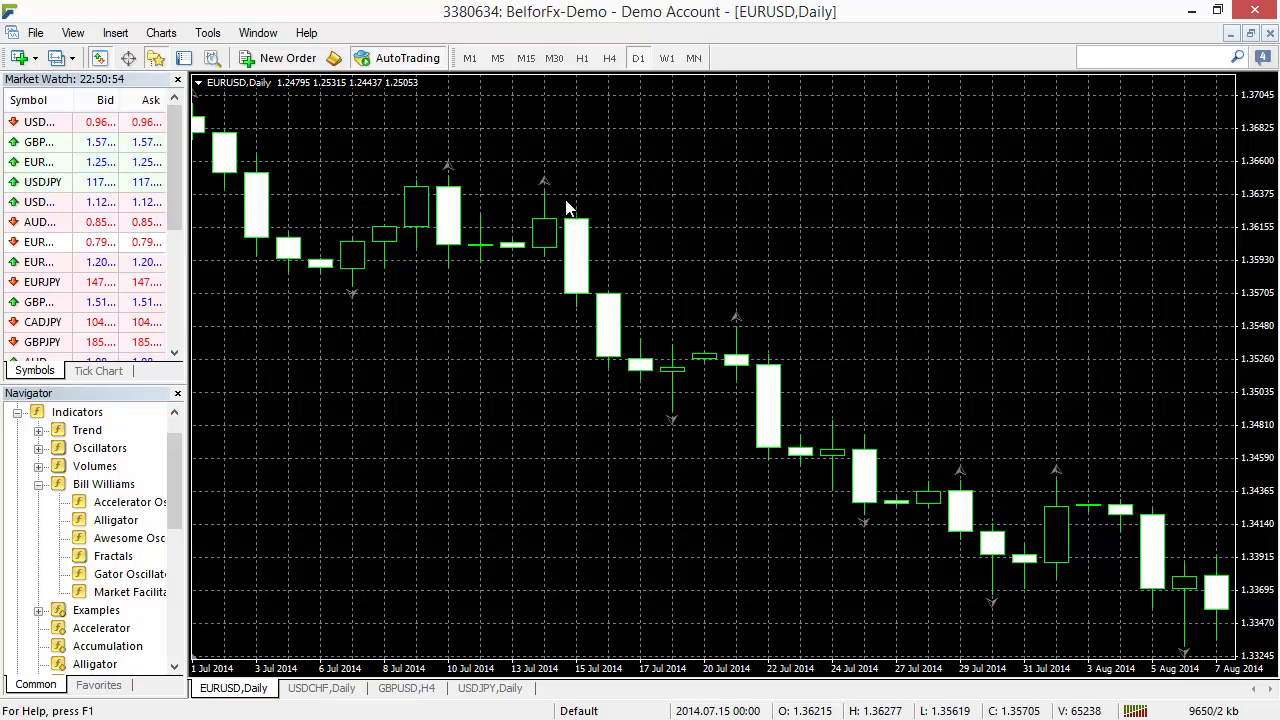
mouse_move(545, 187)
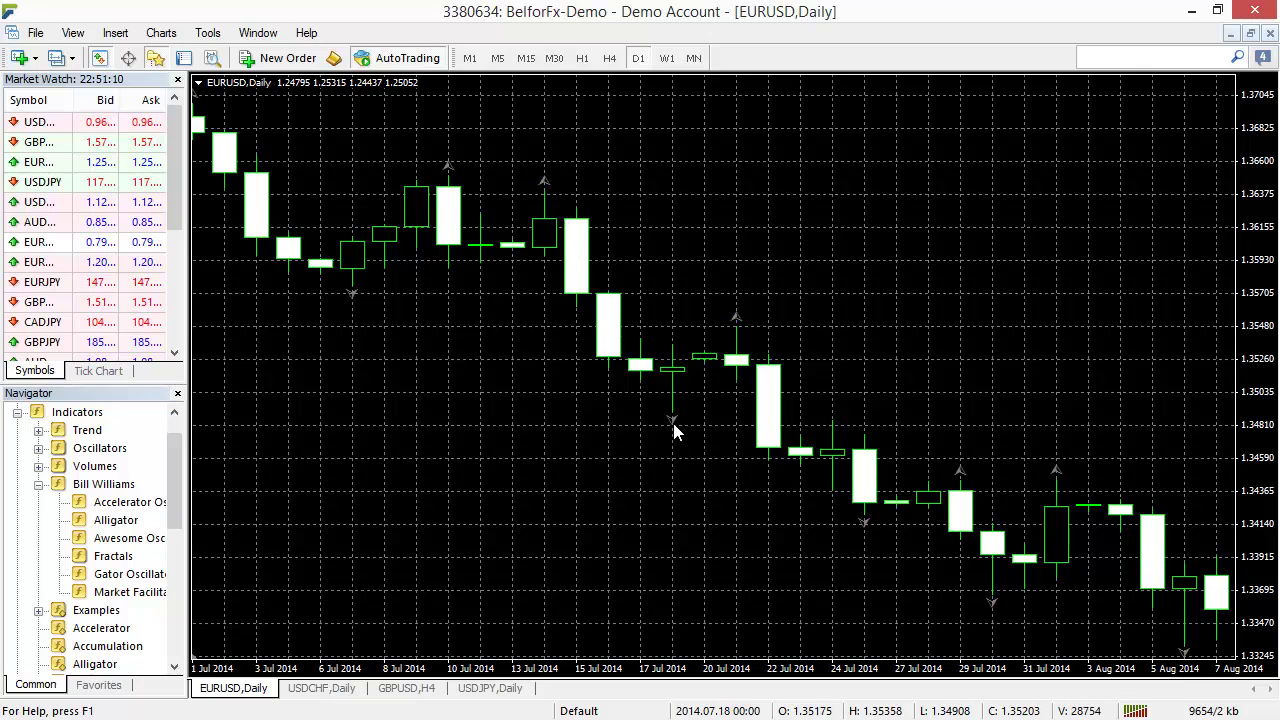
mouse_move(672, 426)
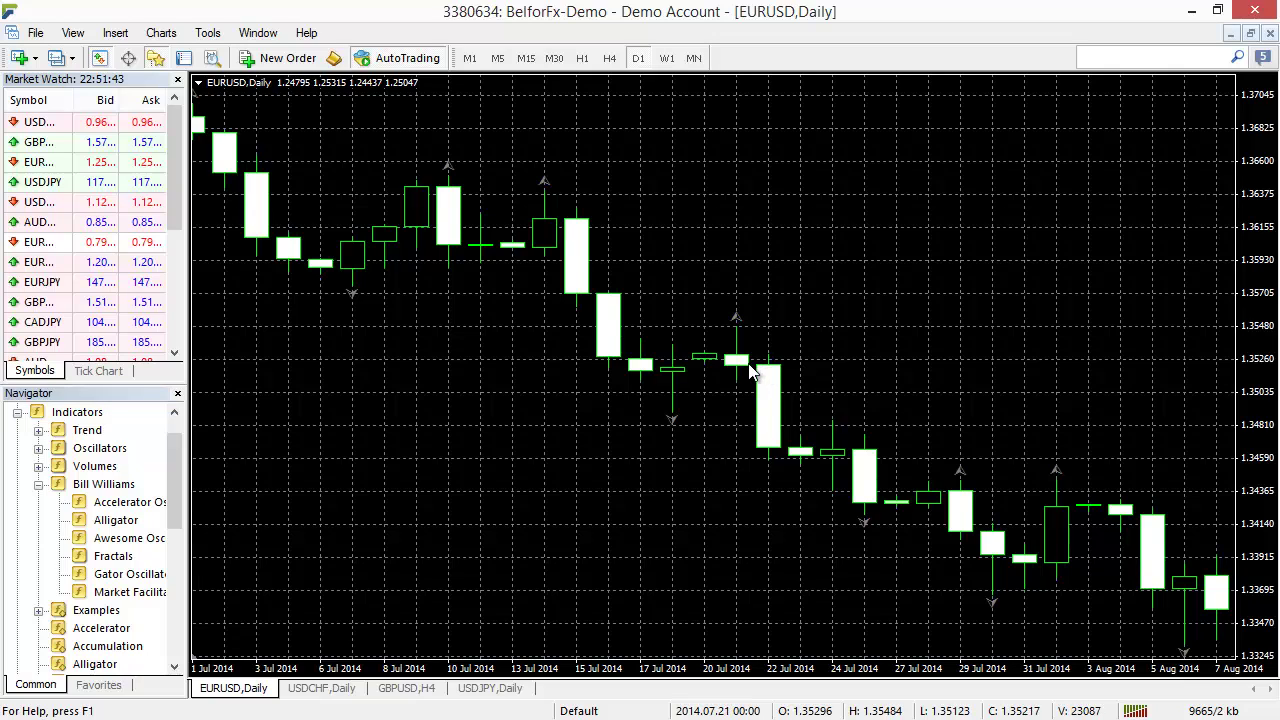
mouse_move(752, 370)
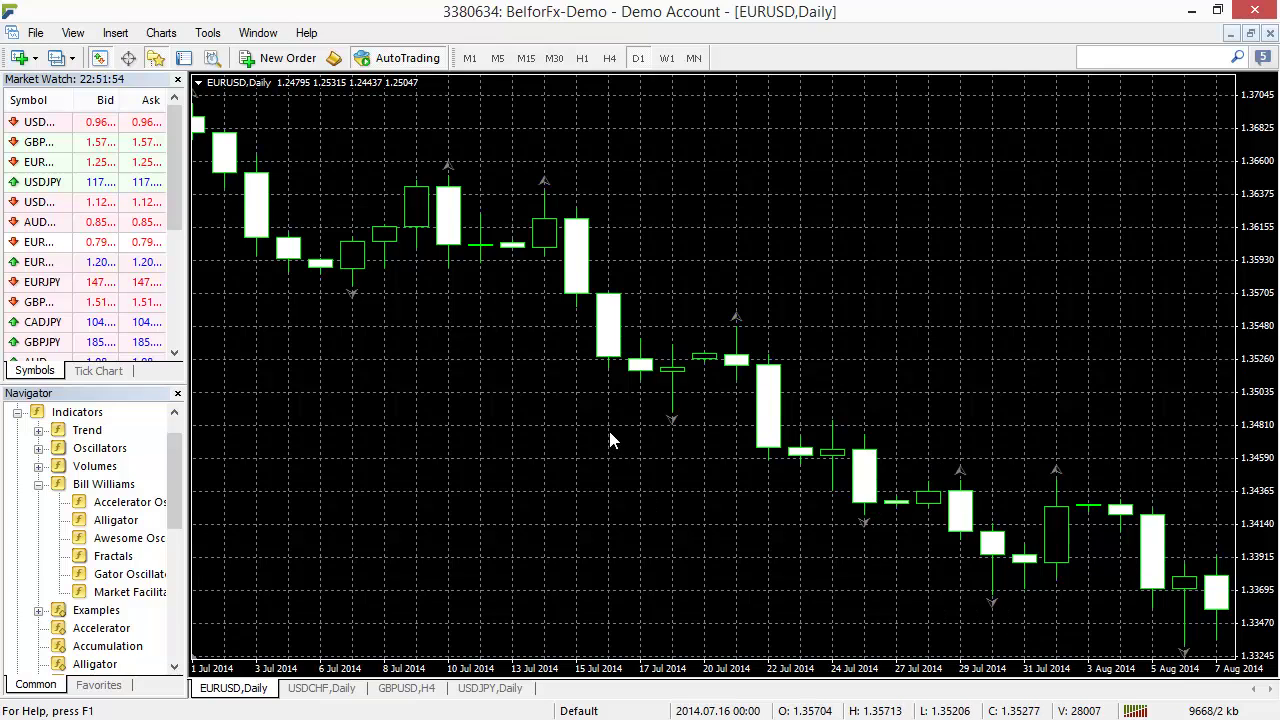
Step: Look through the fractal arrows on the earlier May and June 2014 bars and on the most recent November 2014 bars
scroll(609, 430, down, 4)
scroll(612, 437, down, 4)
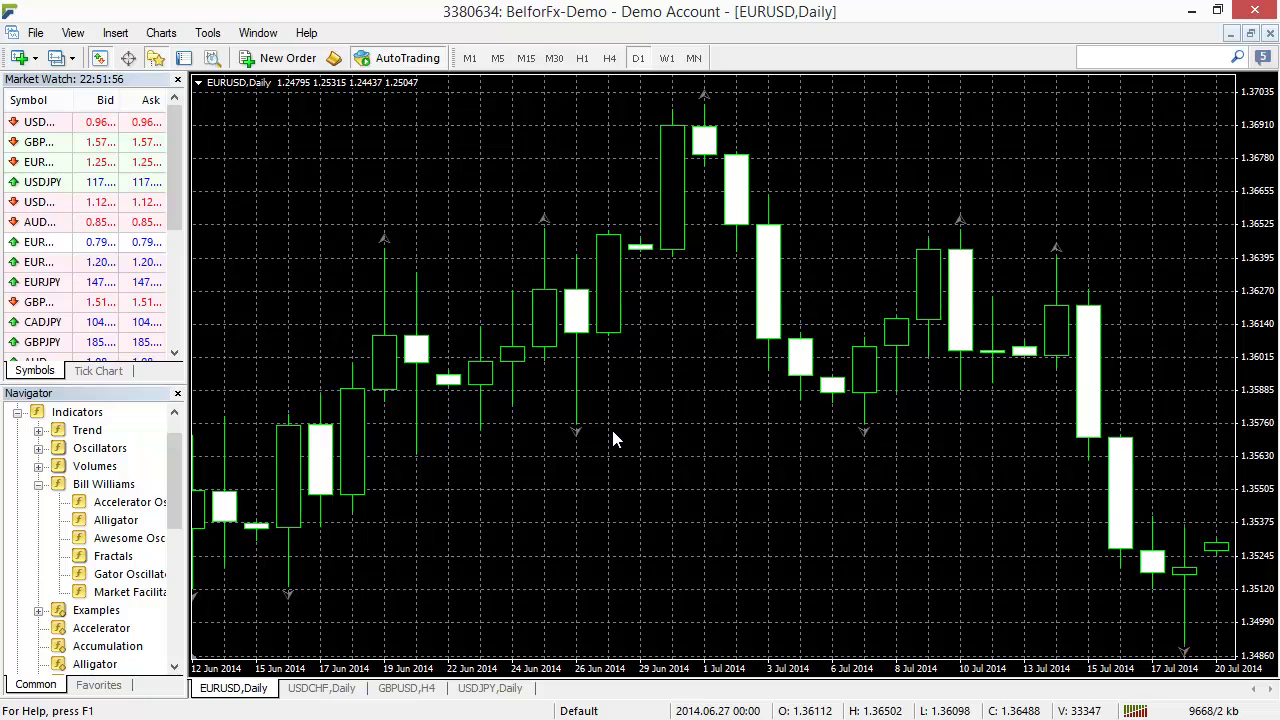
scroll(613, 438, down, 6)
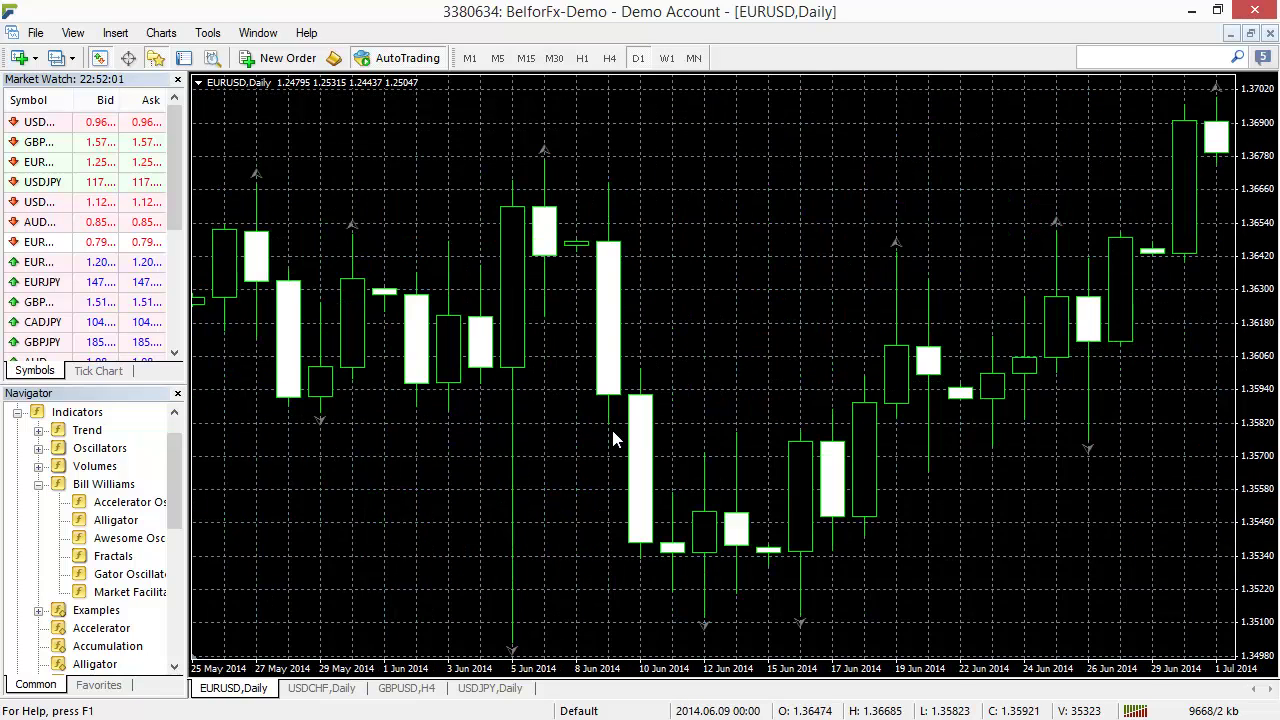
scroll(612, 432, up, 8)
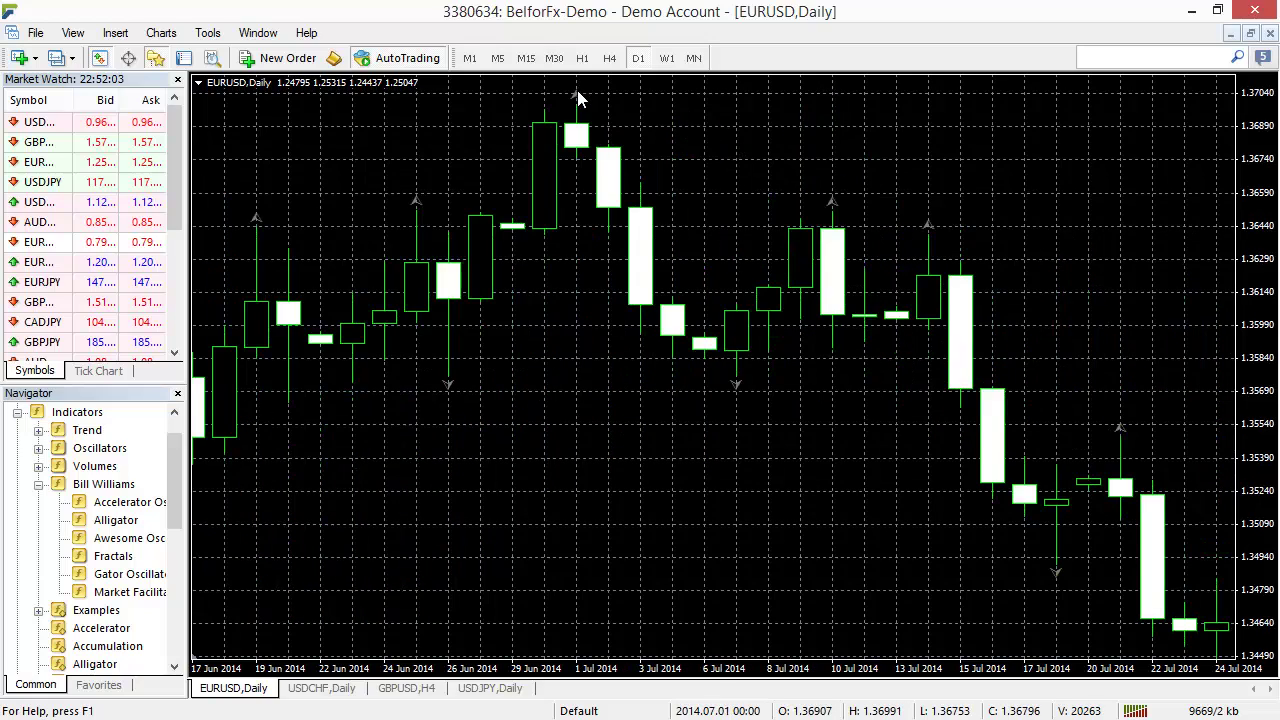
scroll(843, 378, up, 15)
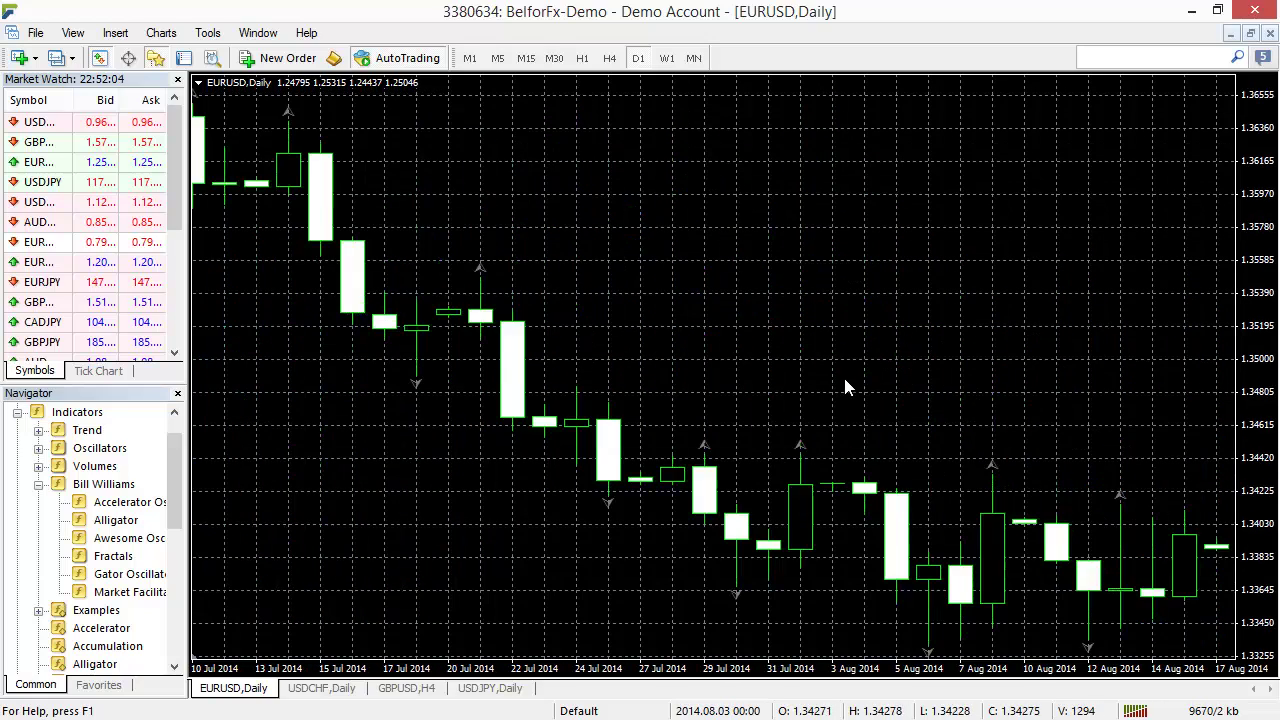
scroll(845, 388, up, 18)
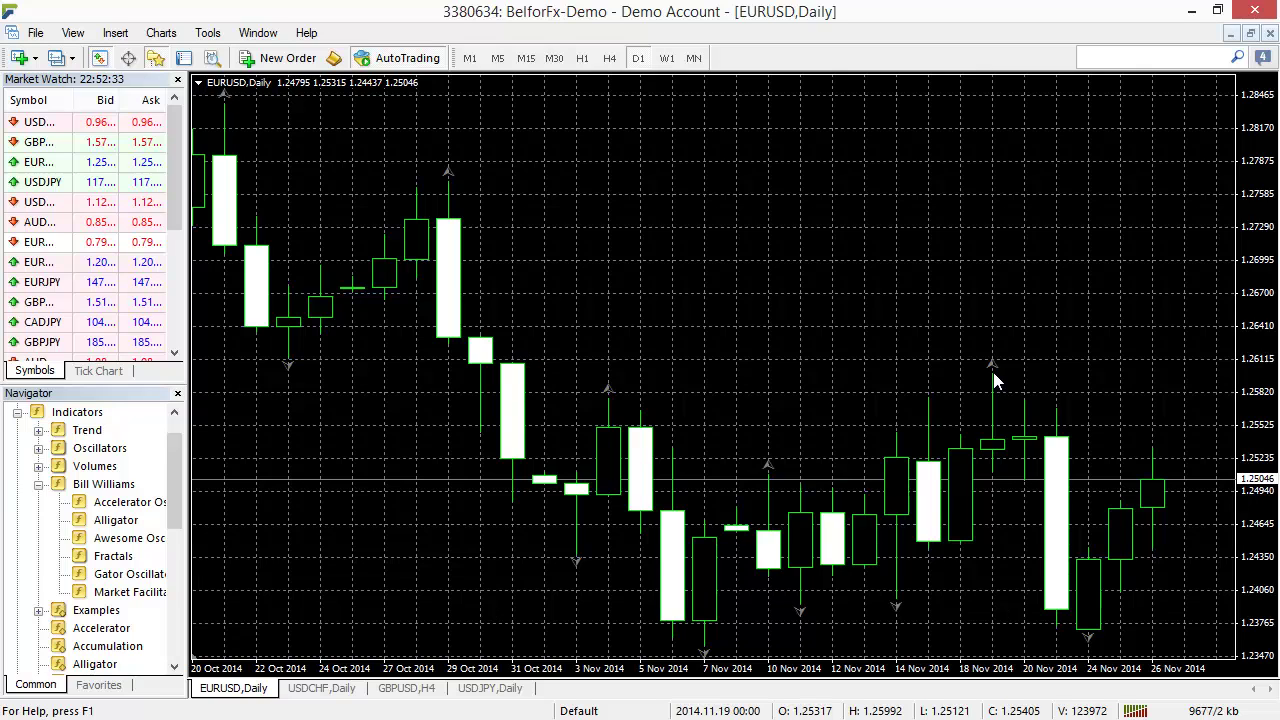
Step: Switch back to Forex Strategy Builder Professional and examine the fractal levels and trade entries on the enlarged full-size indicator chart
click(1193, 12)
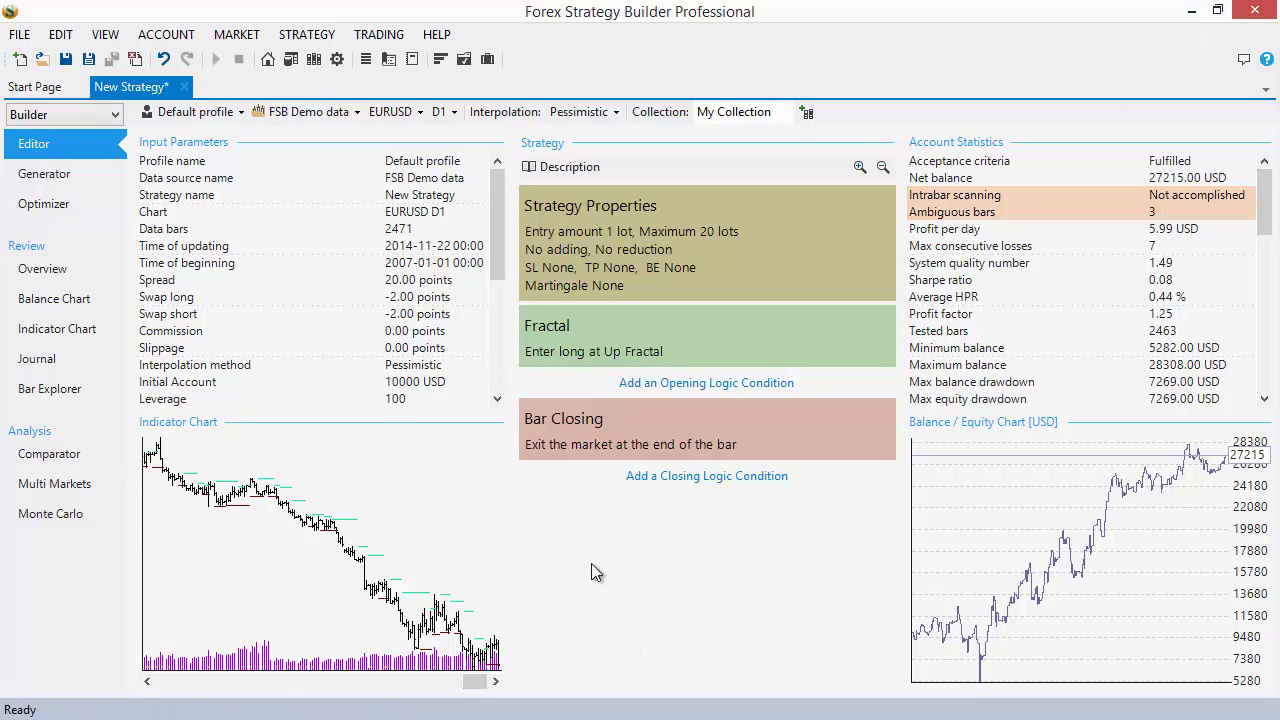
click(70, 340)
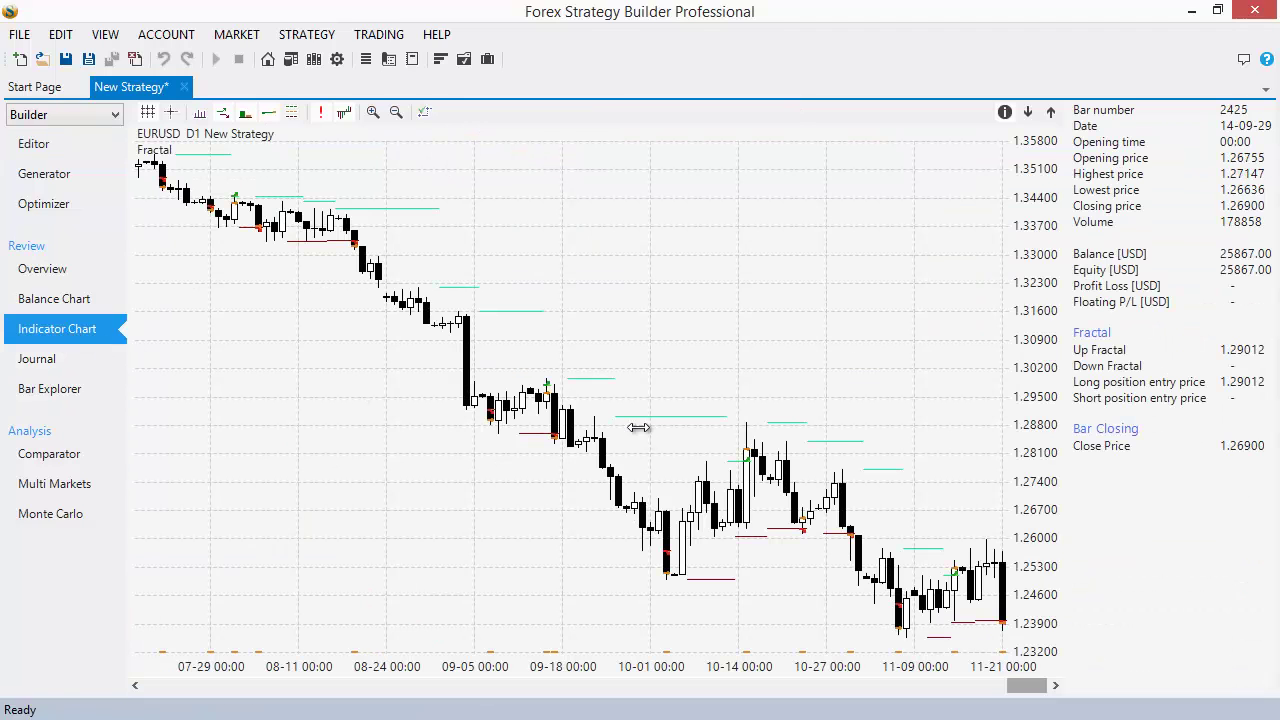
click(372, 112)
click(373, 114)
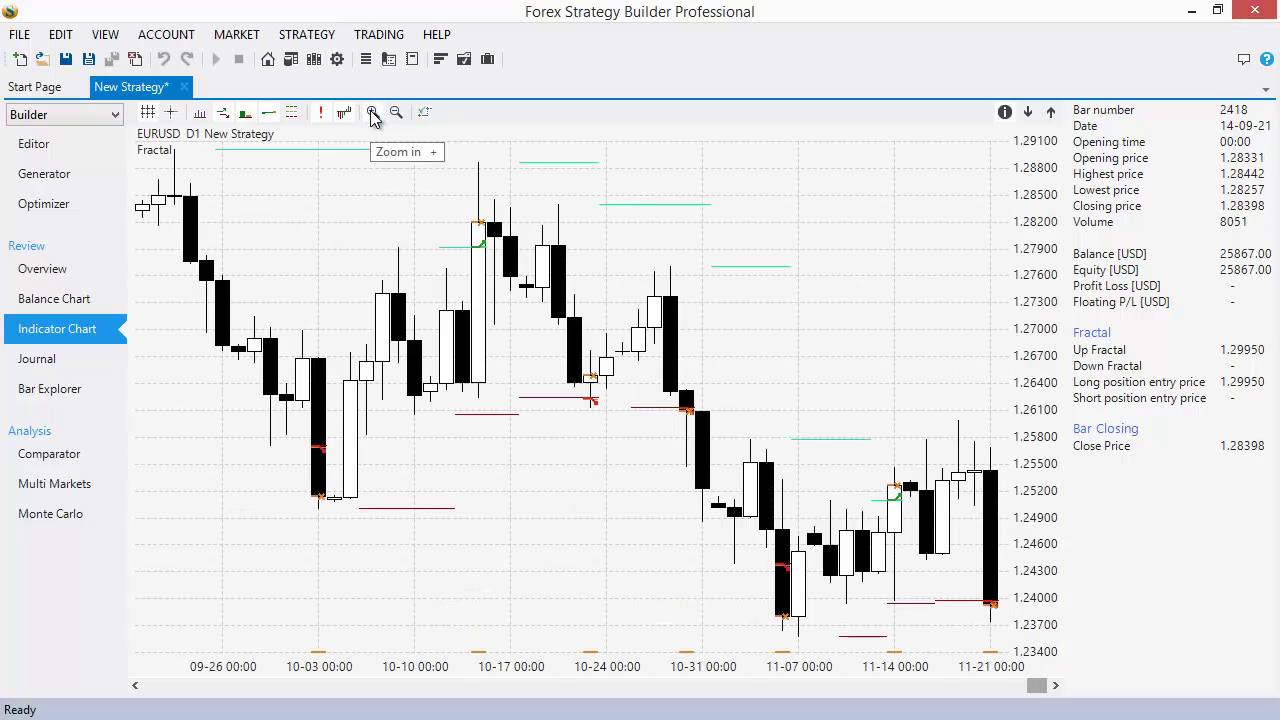
scroll(378, 150, up, 1)
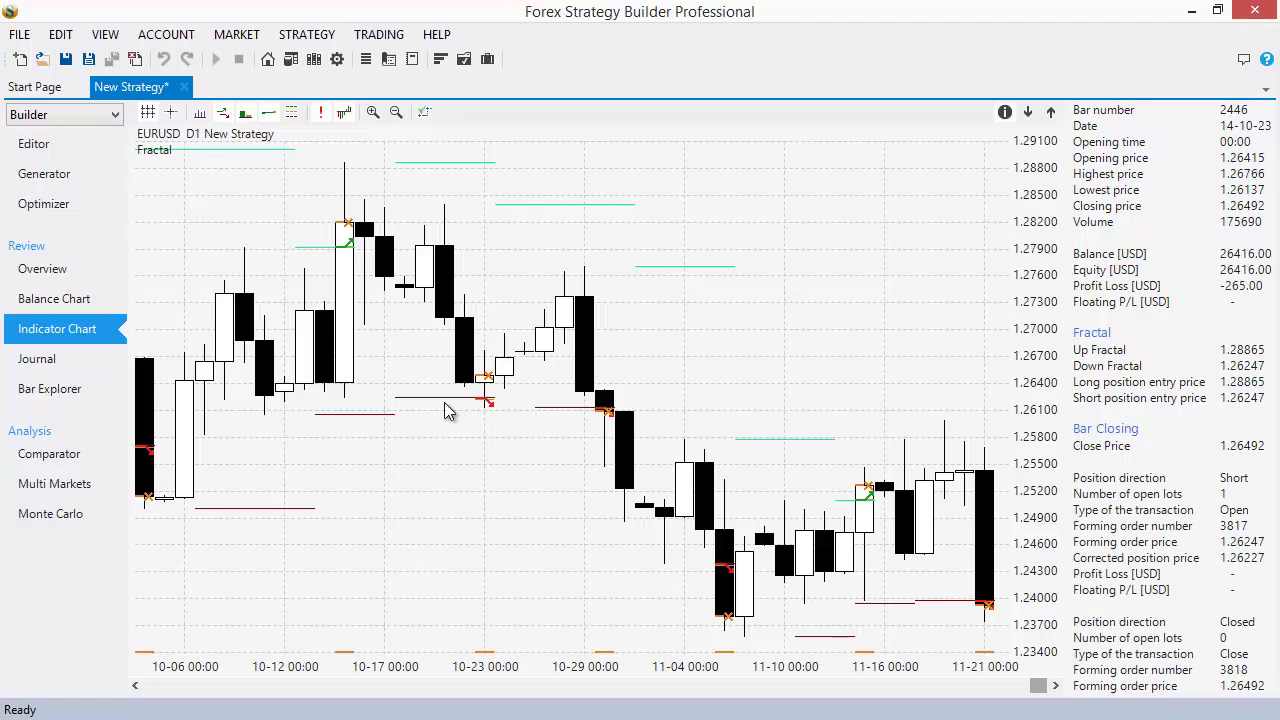
Step: Review the Fractal slot's entry logic and parameters in the editor and compare them with the trades on the indicator chart
click(40, 150)
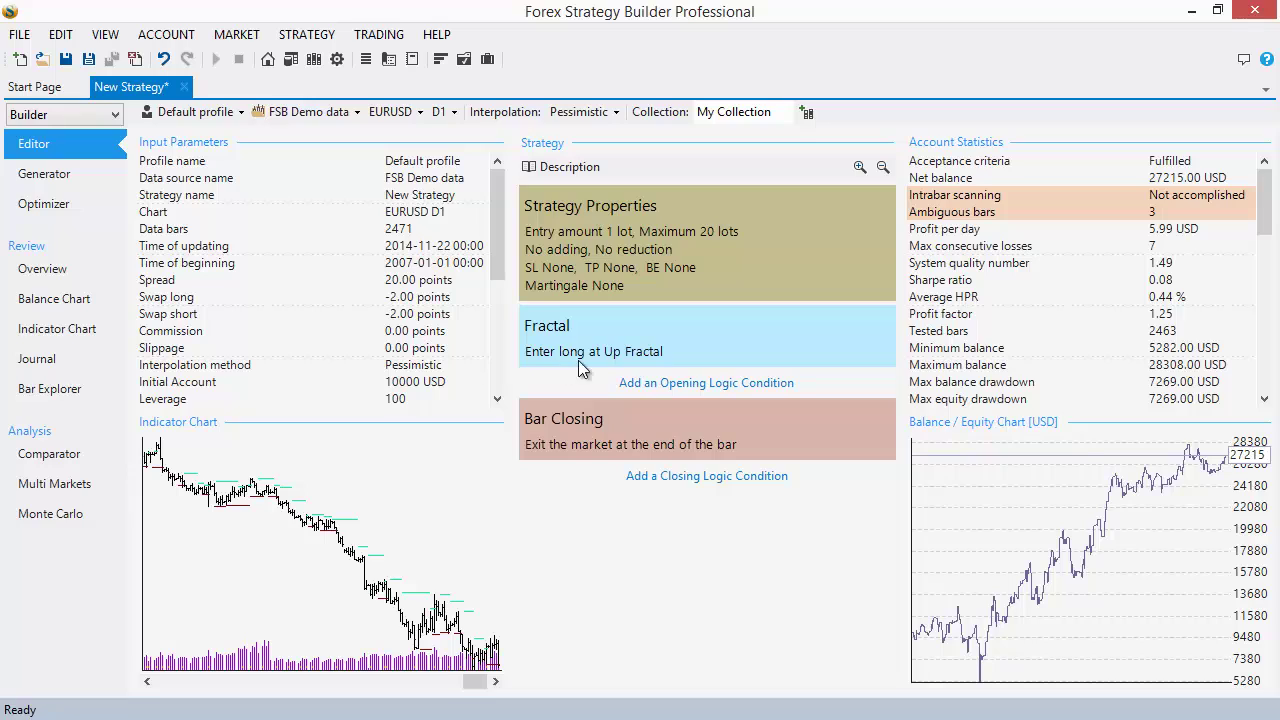
mouse_move(626, 368)
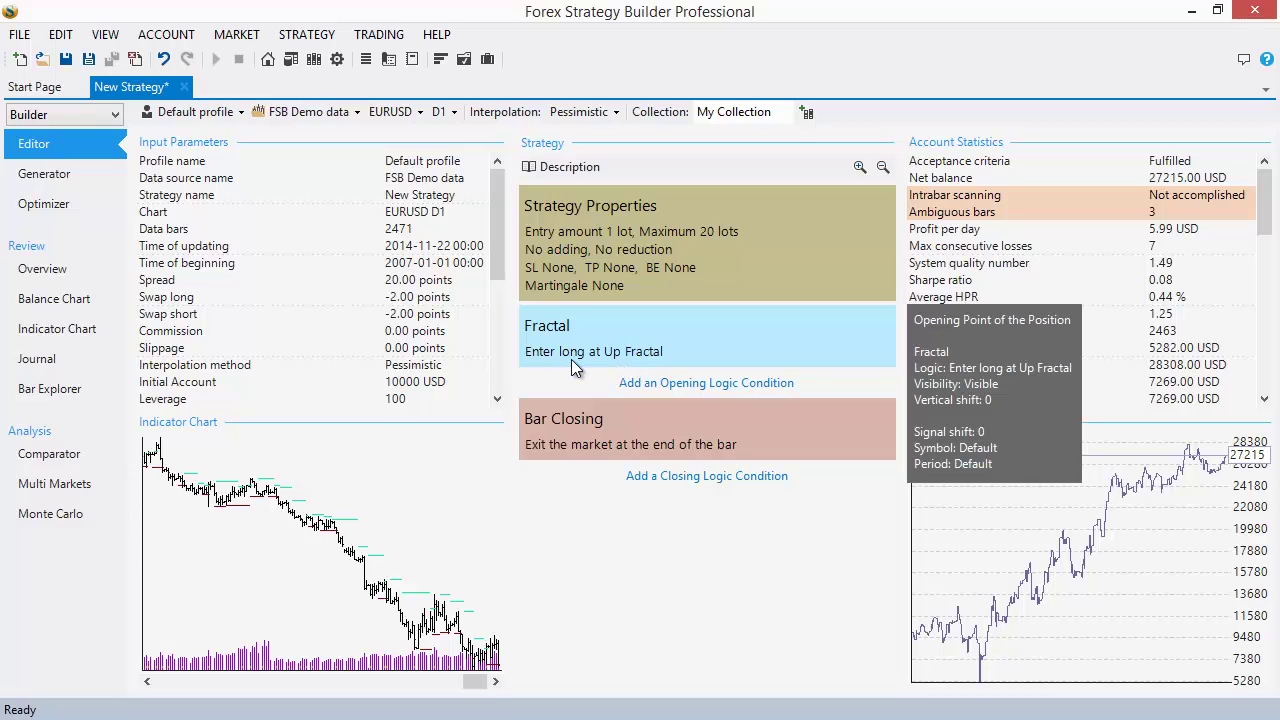
click(339, 487)
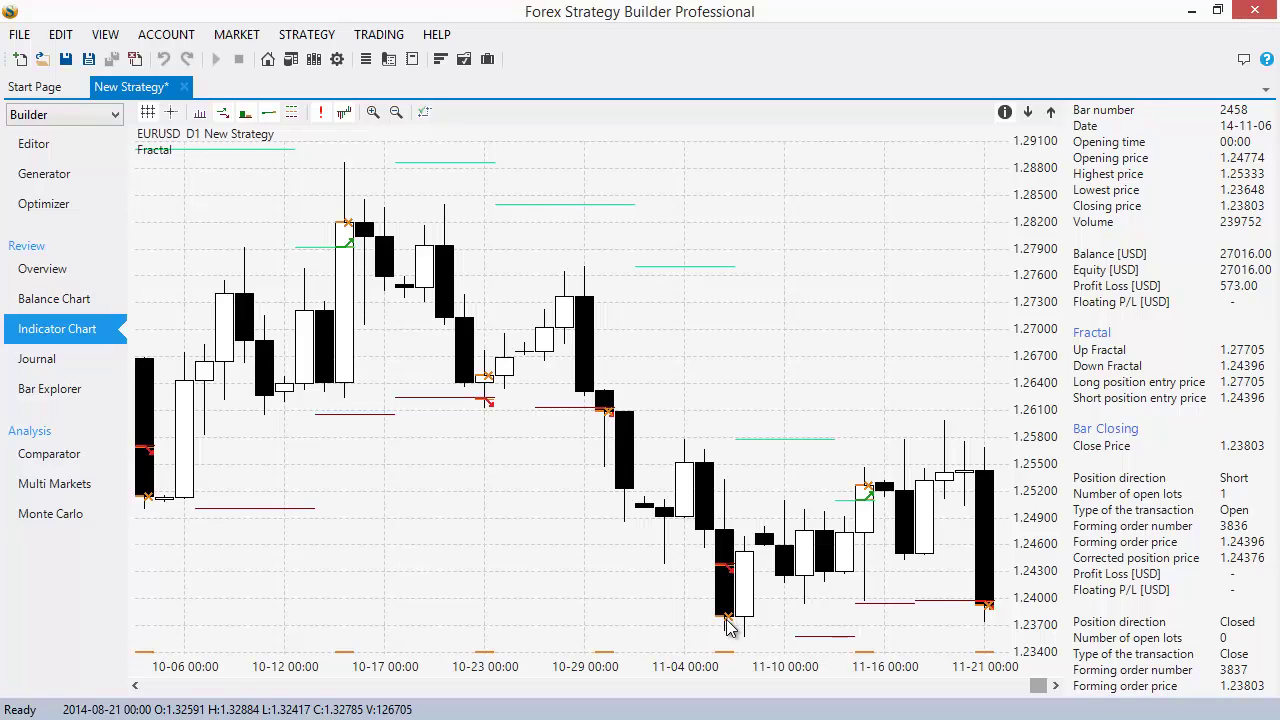
click(49, 143)
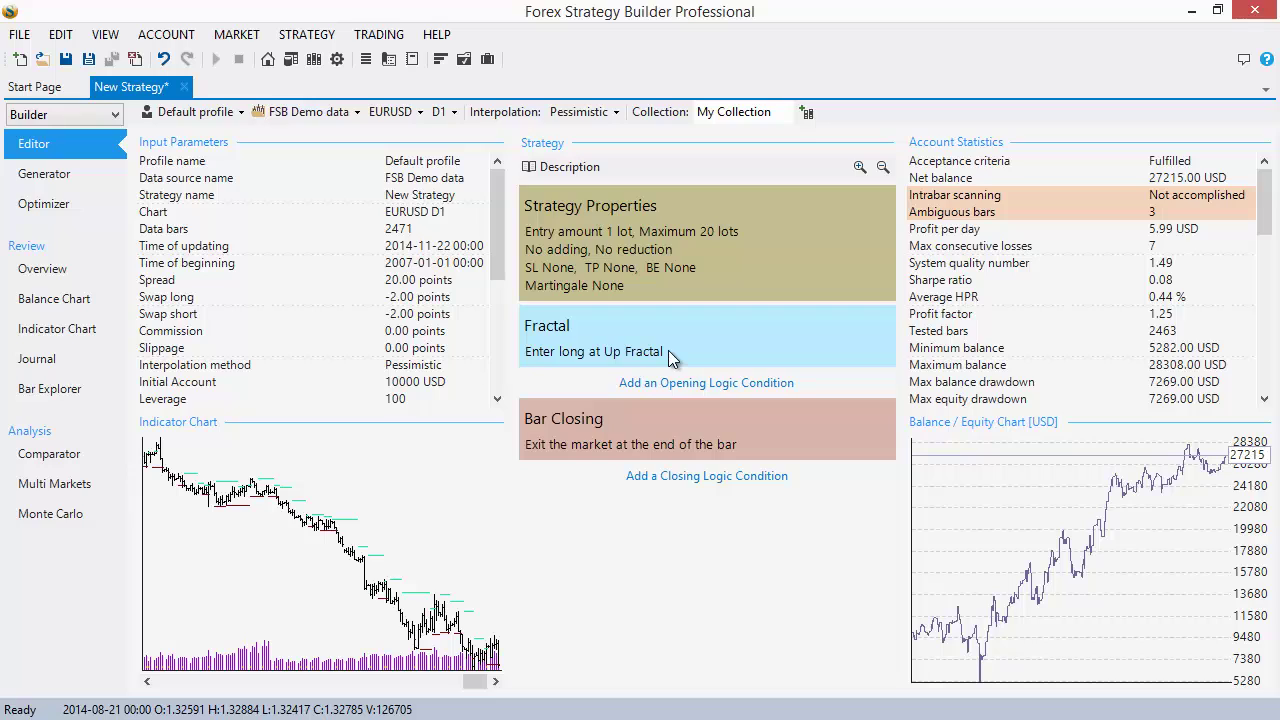
mouse_move(668, 350)
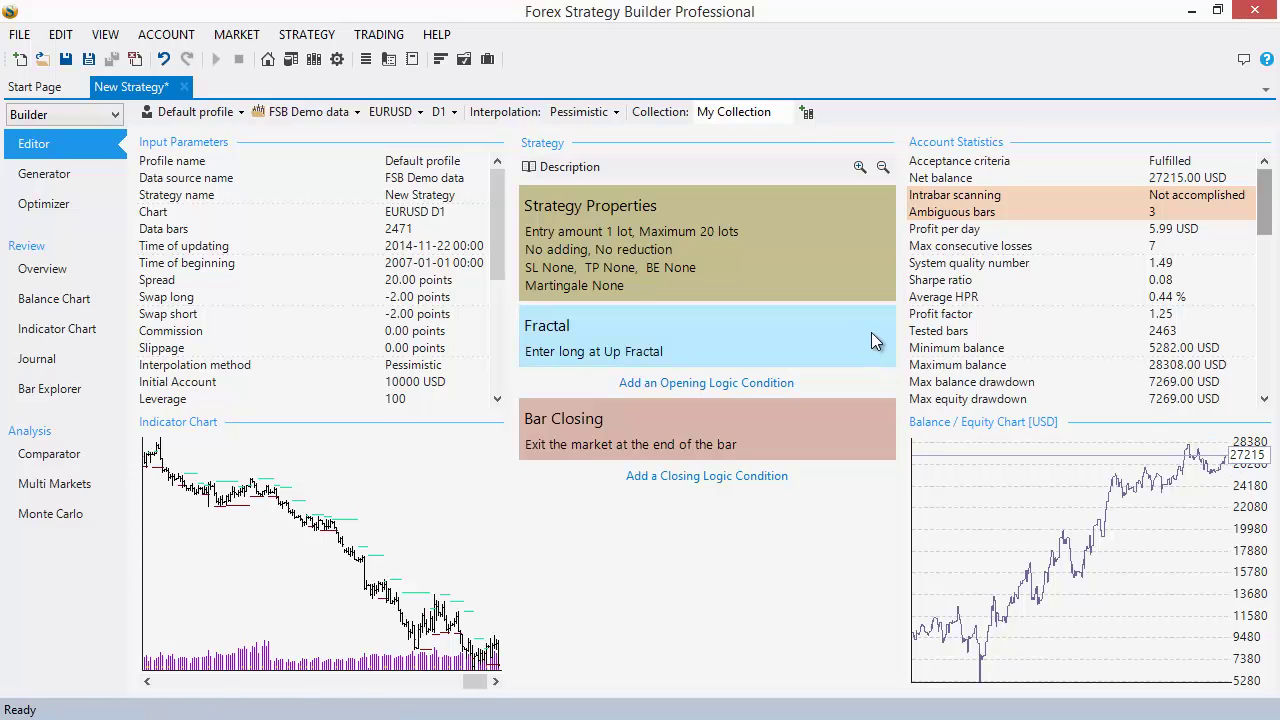
Step: Review the Fractal entry logic, then examine price interpolation and orders for individual 2007 and 2008 bars in Bar Explorer
mouse_move(871, 333)
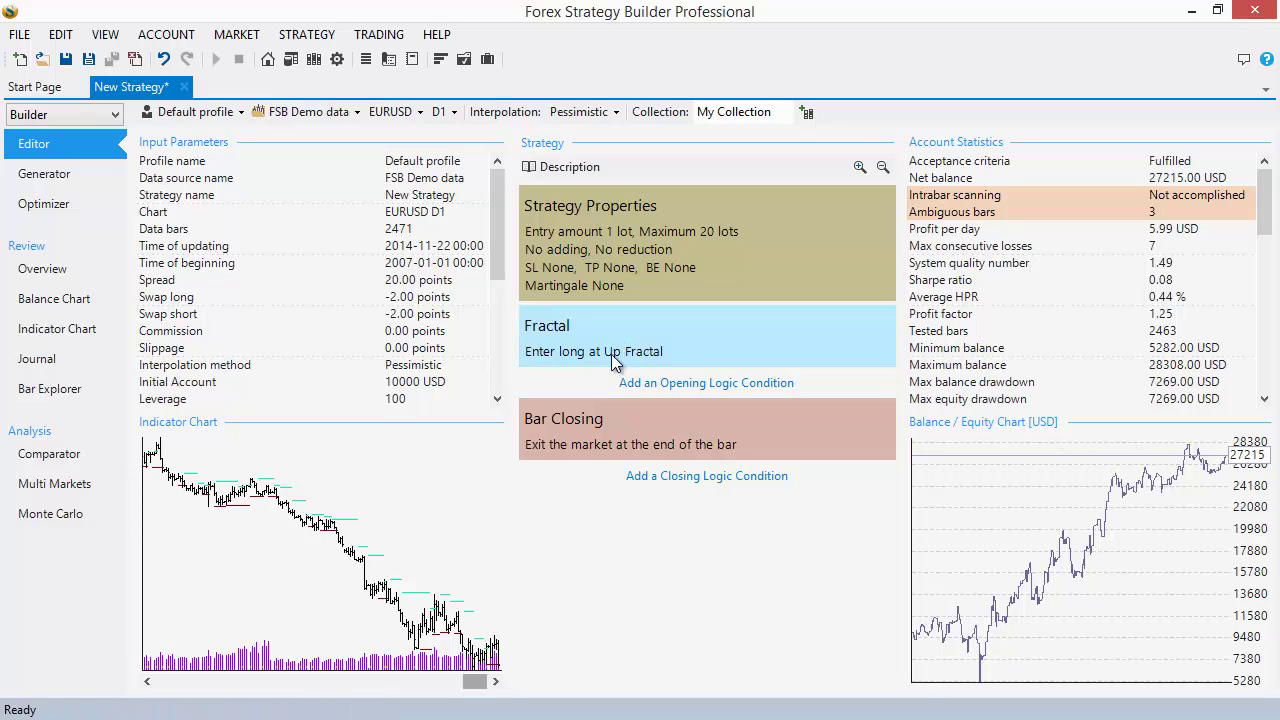
mouse_move(626, 353)
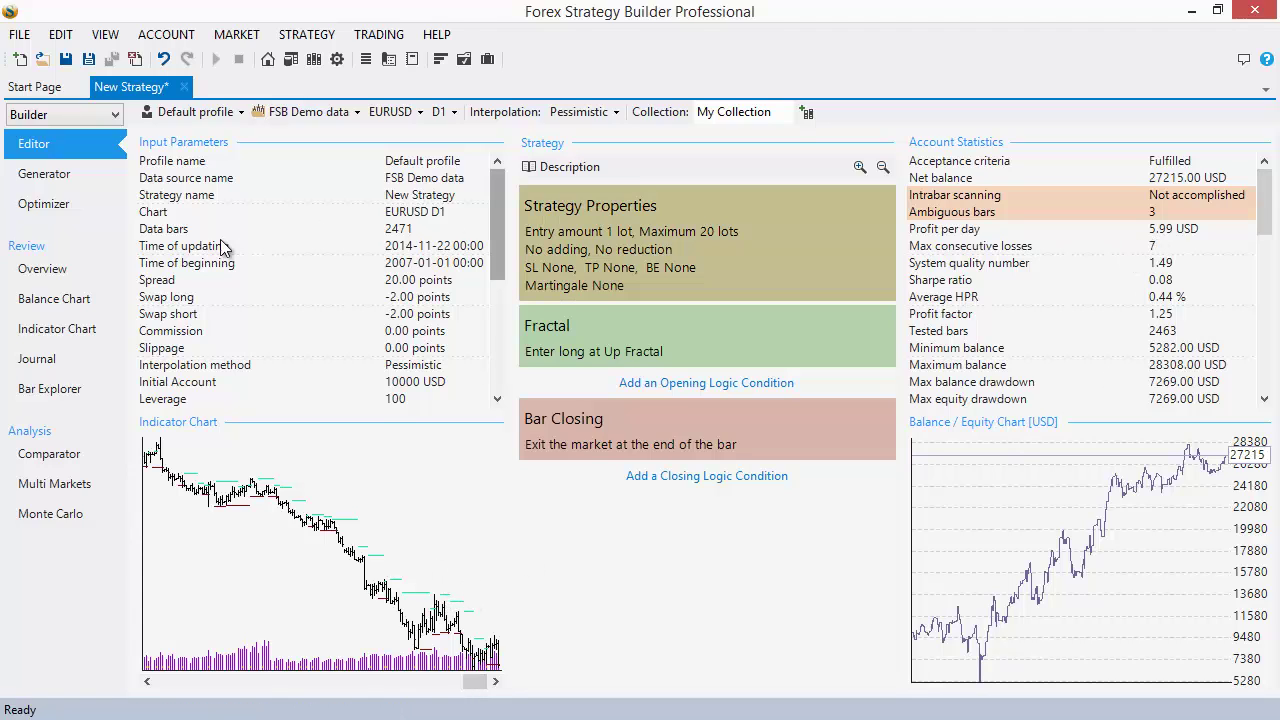
click(58, 392)
click(510, 460)
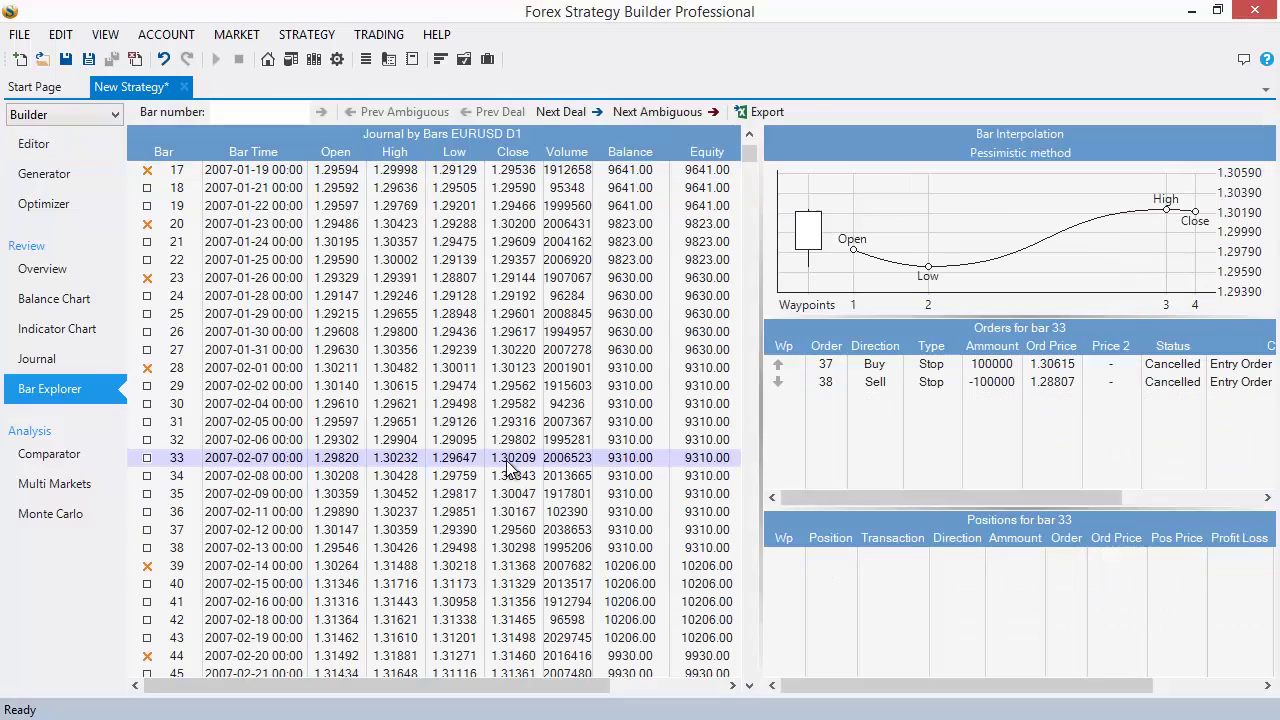
drag(750, 157, 752, 224)
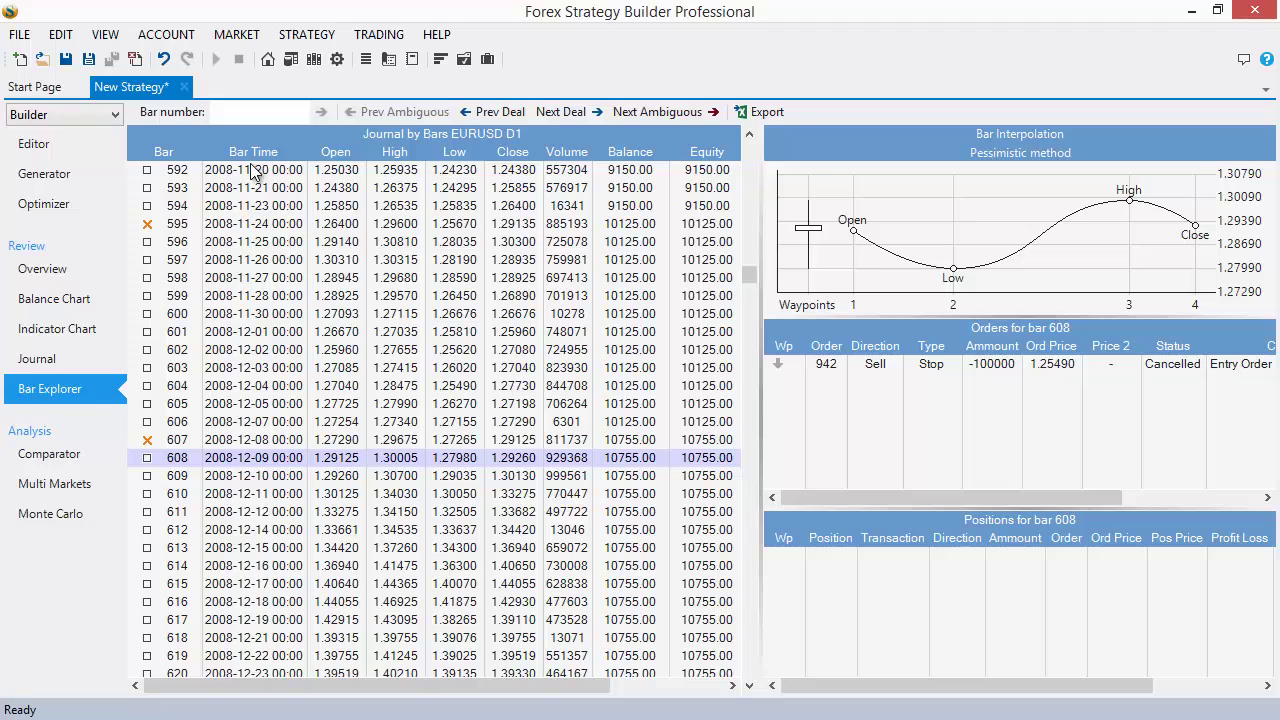
click(414, 371)
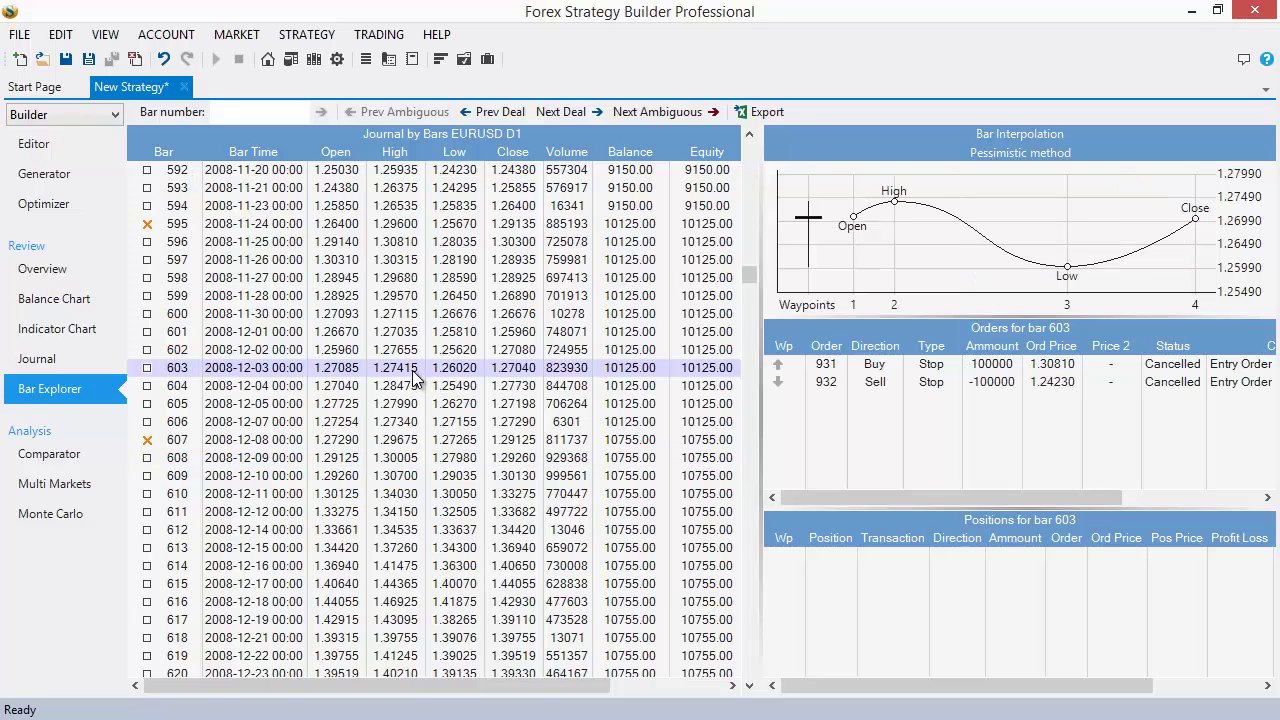
scroll(526, 408, down, 11)
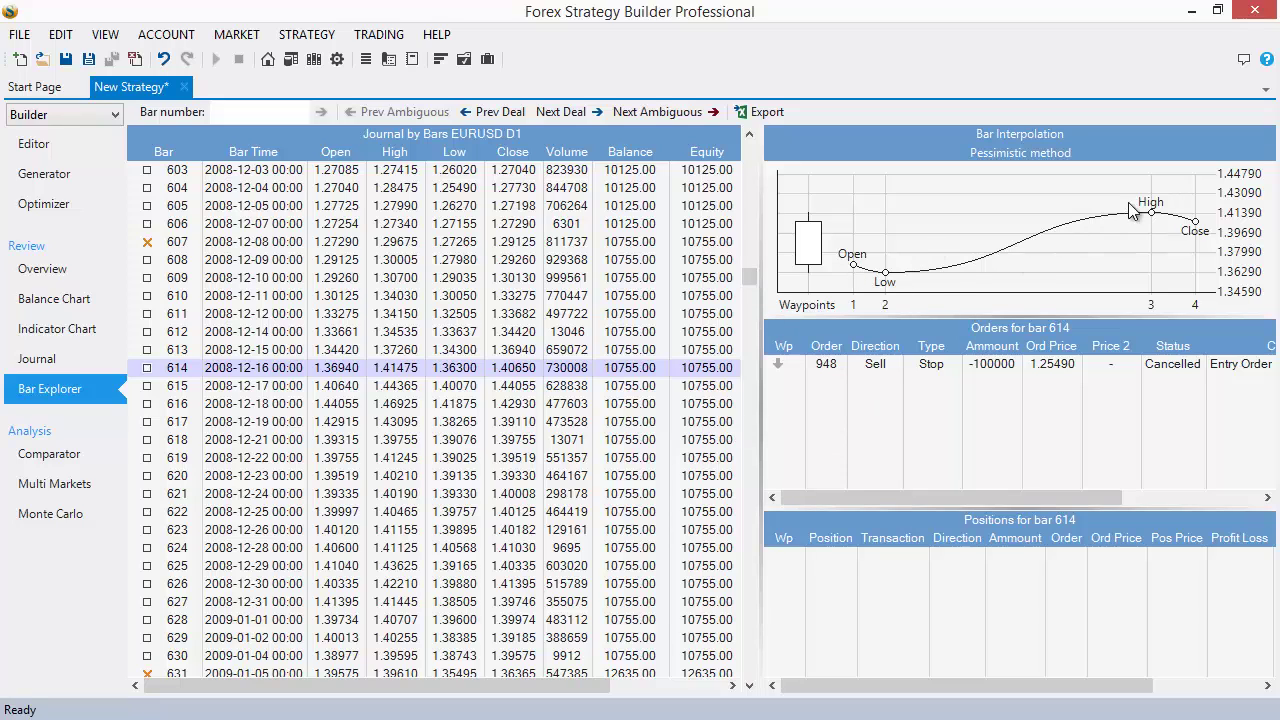
click(521, 535)
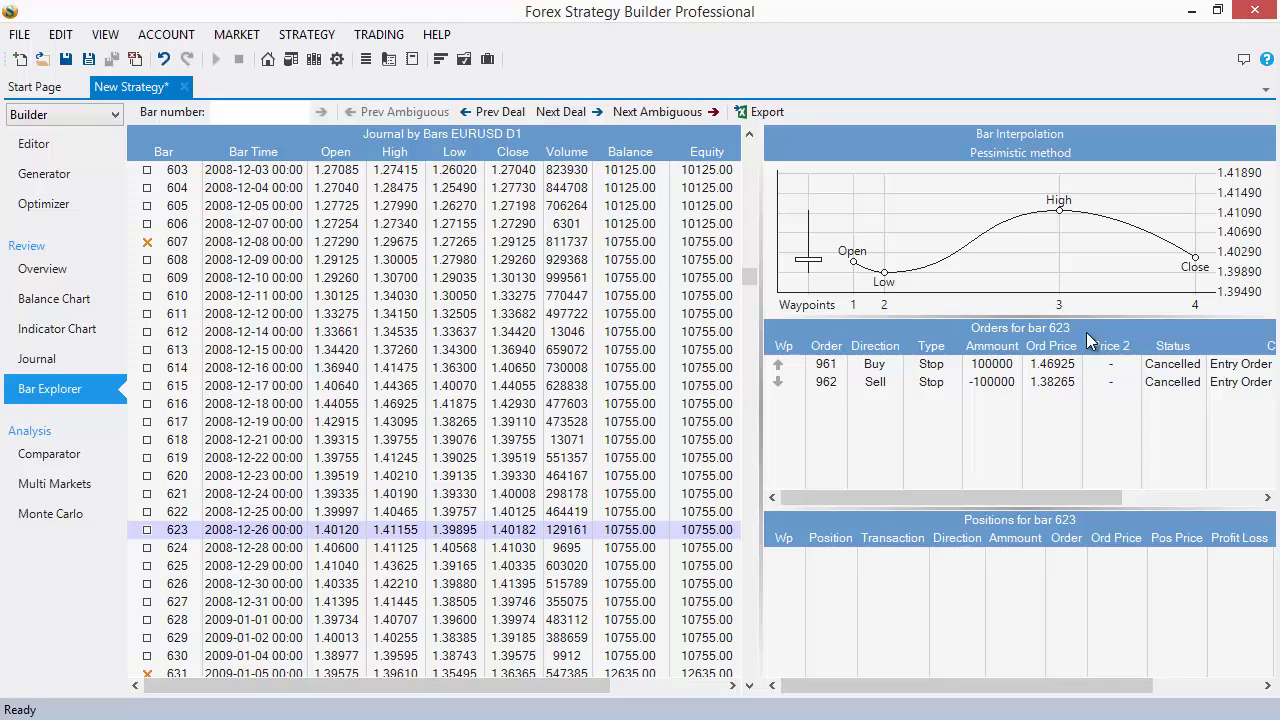
drag(750, 276, 750, 150)
click(672, 185)
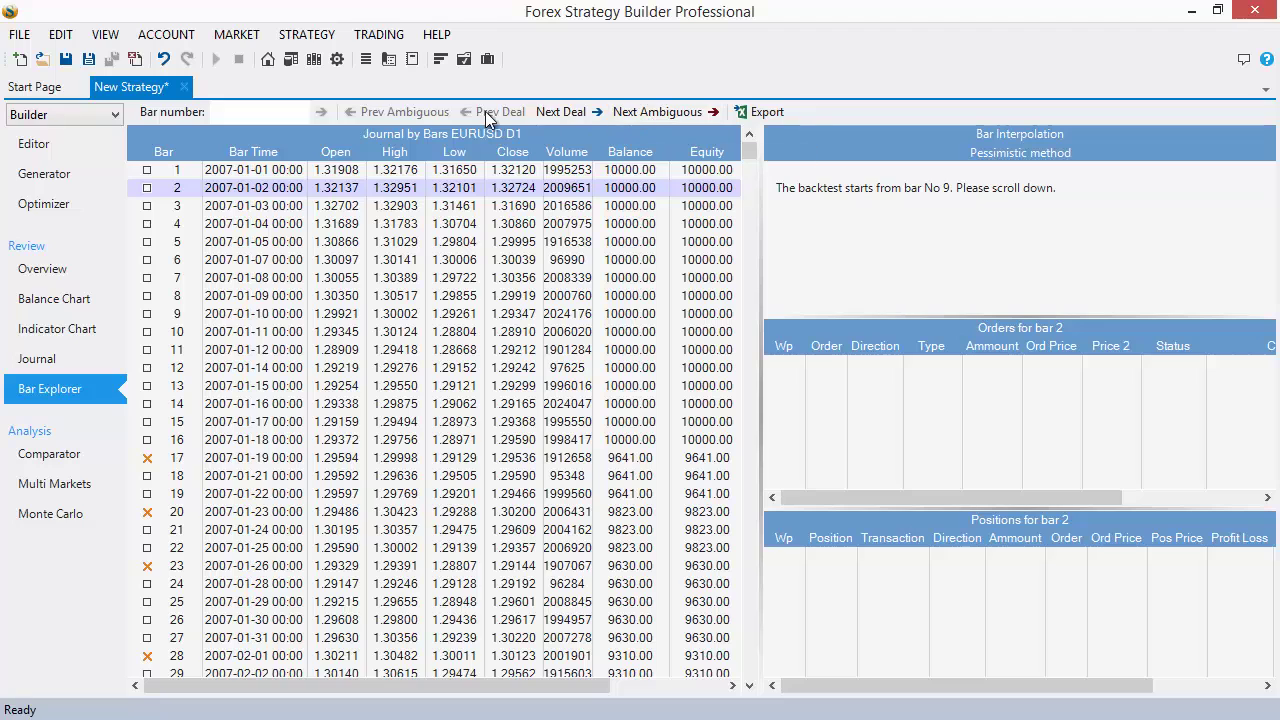
Step: Jump to the next ambiguous bar in Bar Explorer and examine its waypoints, orders, positions and order comments
click(641, 111)
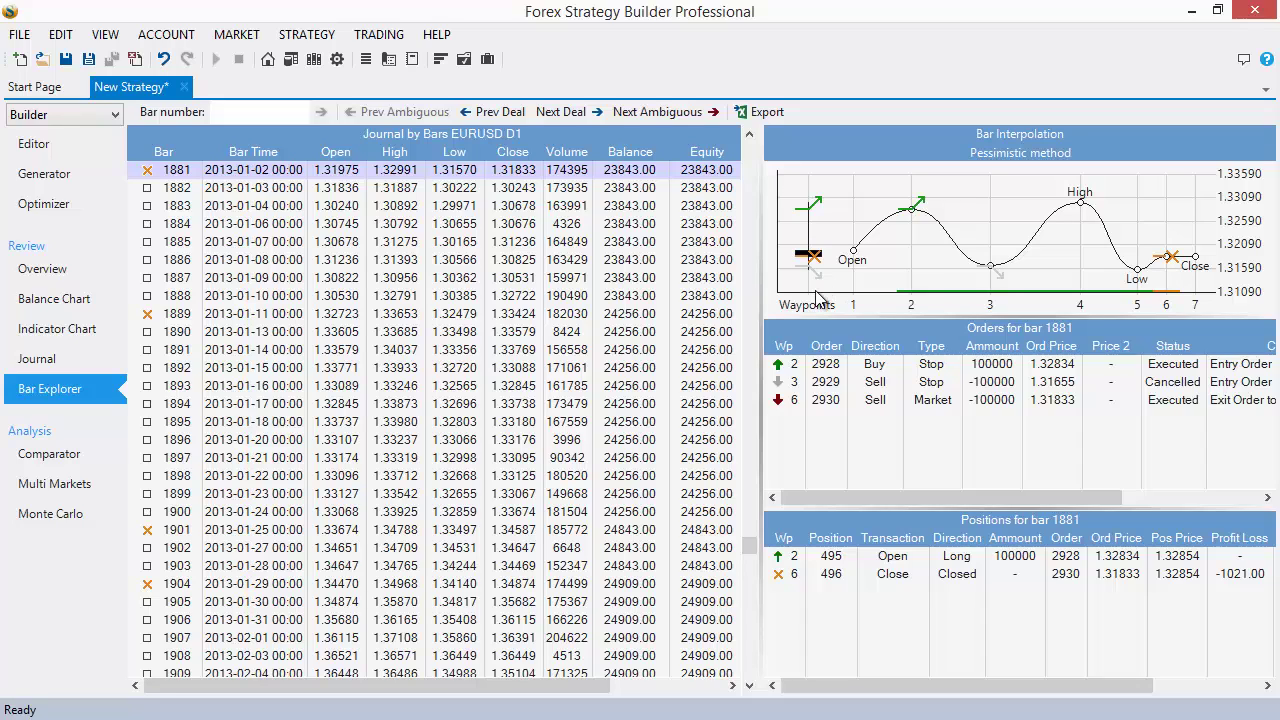
drag(760, 371, 636, 371)
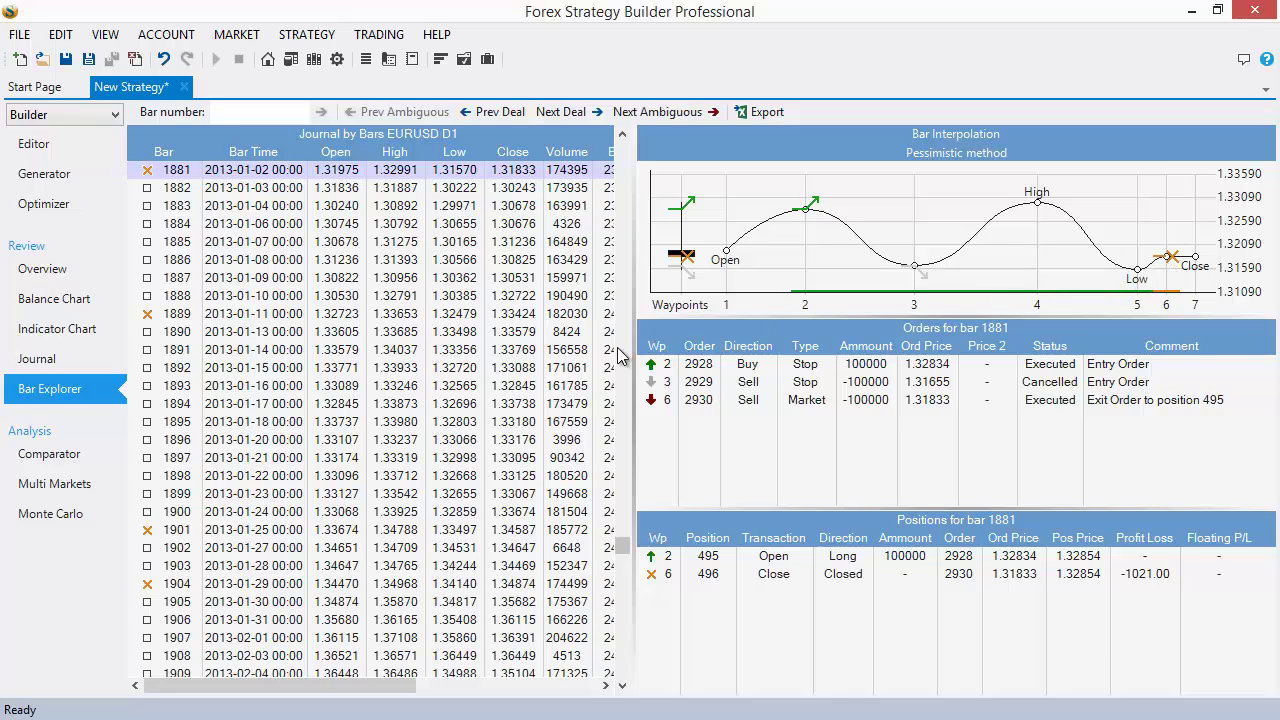
drag(642, 346, 790, 348)
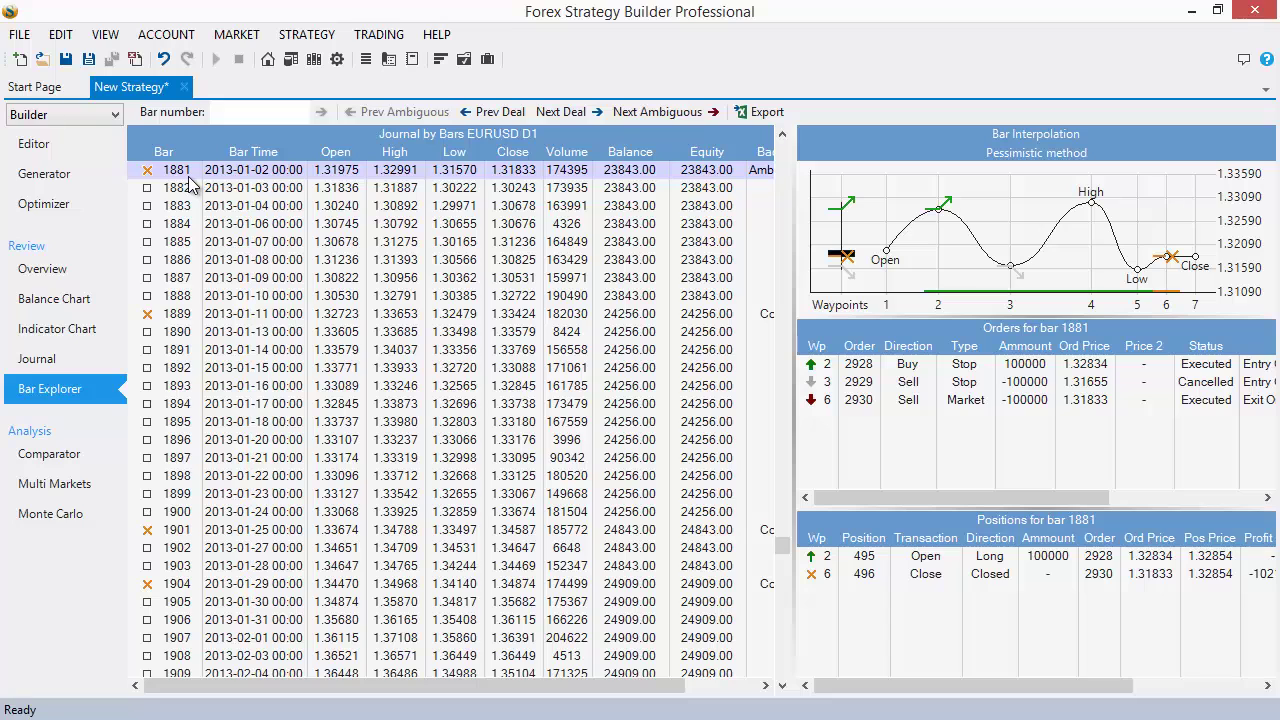
Step: Locate the ambiguous bar of 2 January 2013 on the indicator chart and examine its up and down fractal levels and trade
click(58, 330)
drag(1033, 686, 878, 688)
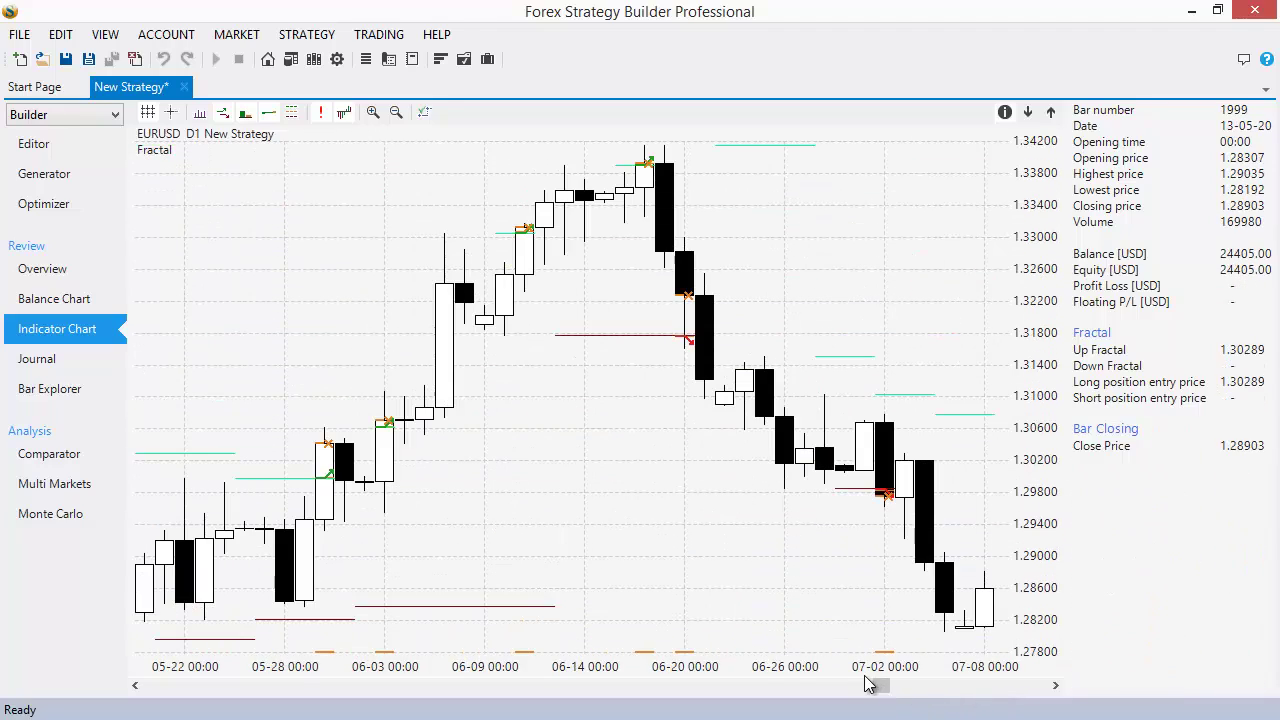
scroll(790, 611, down, 11)
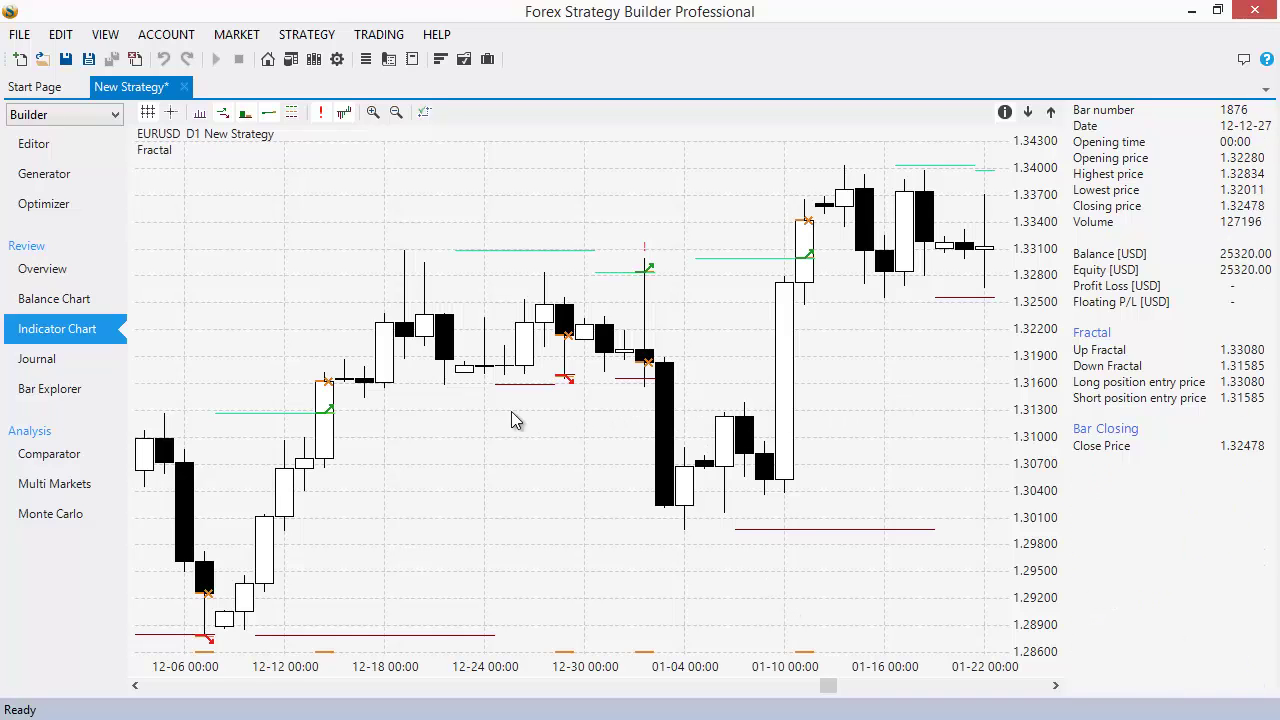
scroll(323, 413, down, 1)
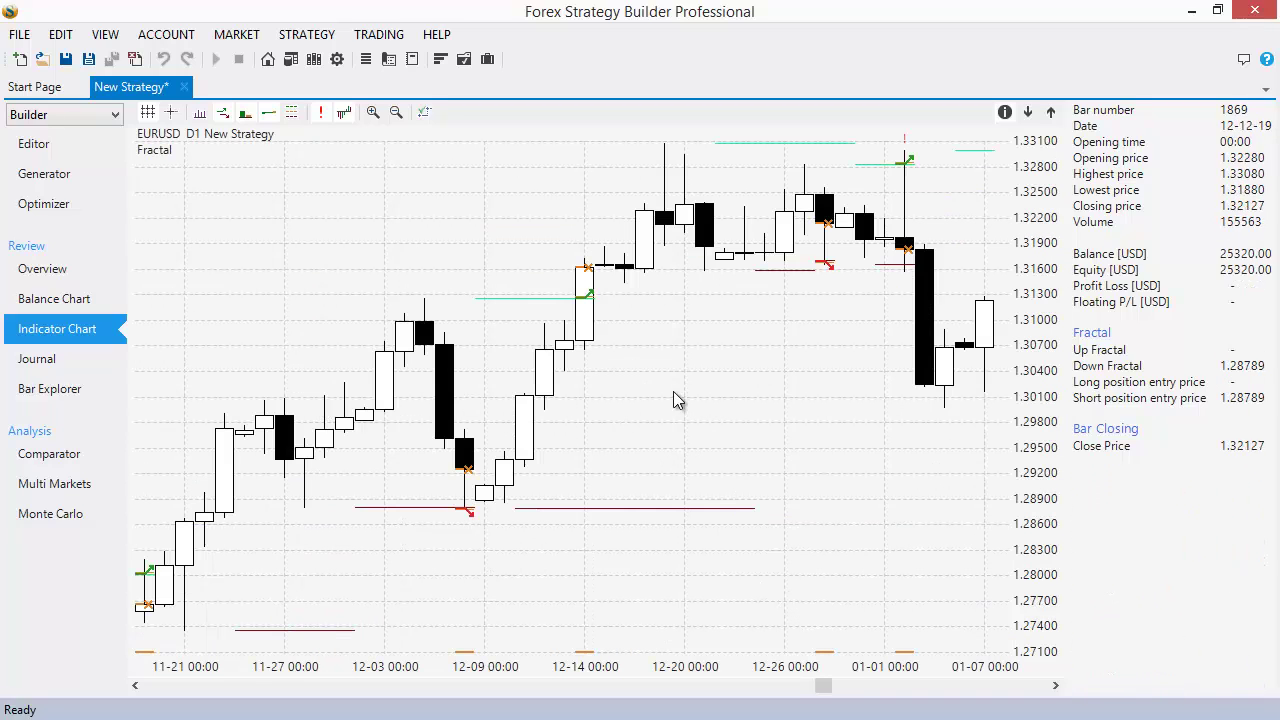
scroll(855, 391, up, 1)
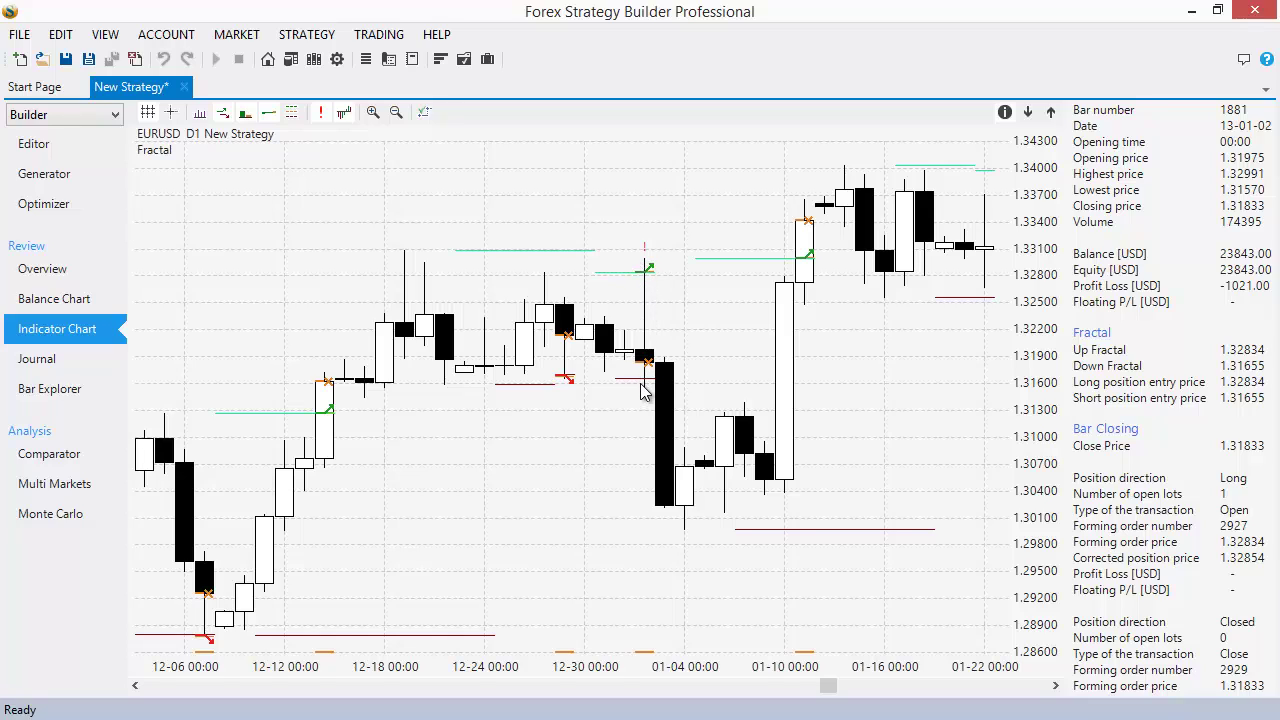
Step: Enable using all available shorter periods and tick data for the backtest, and check the strategy's intrabar scanning and ambiguous bars statistics
click(38, 146)
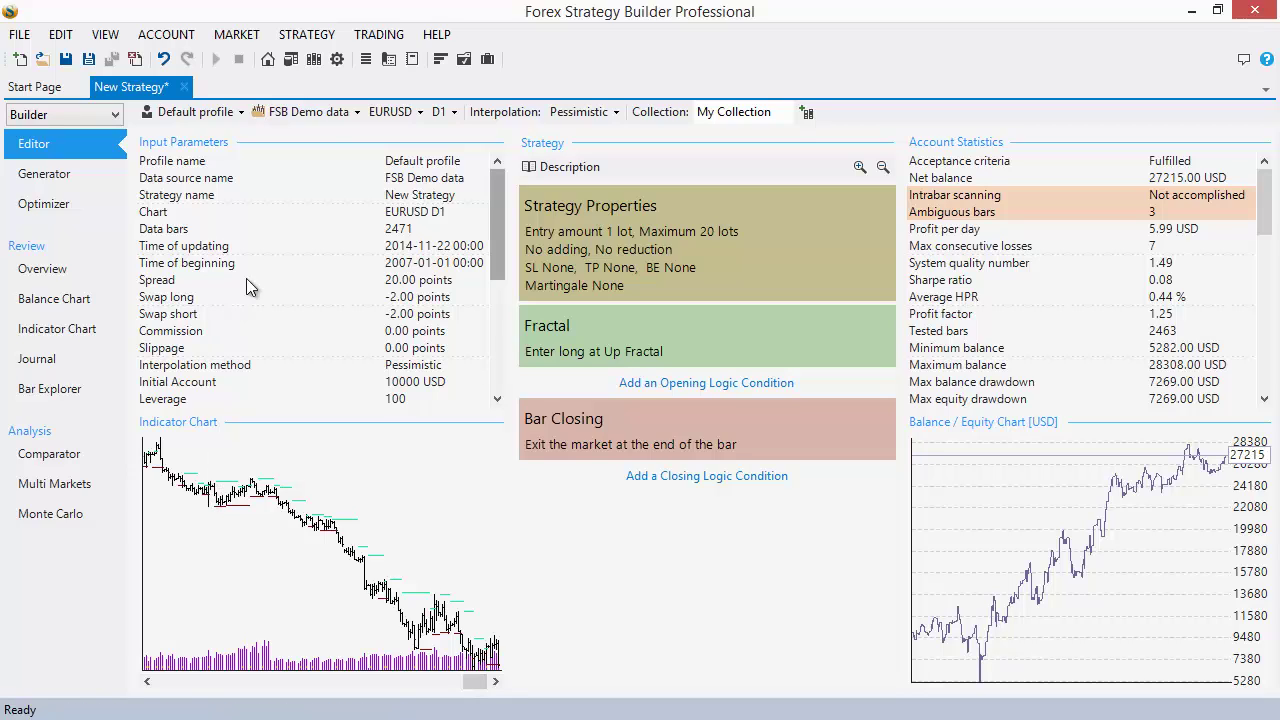
click(338, 60)
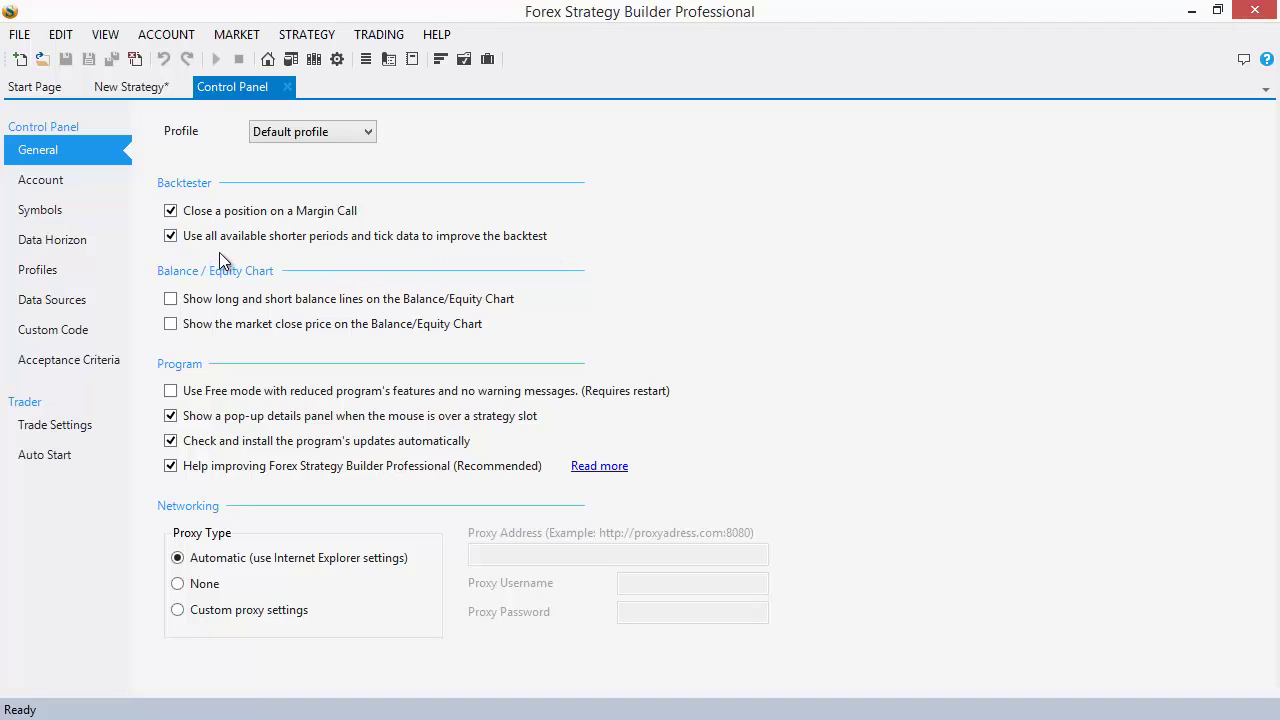
click(133, 89)
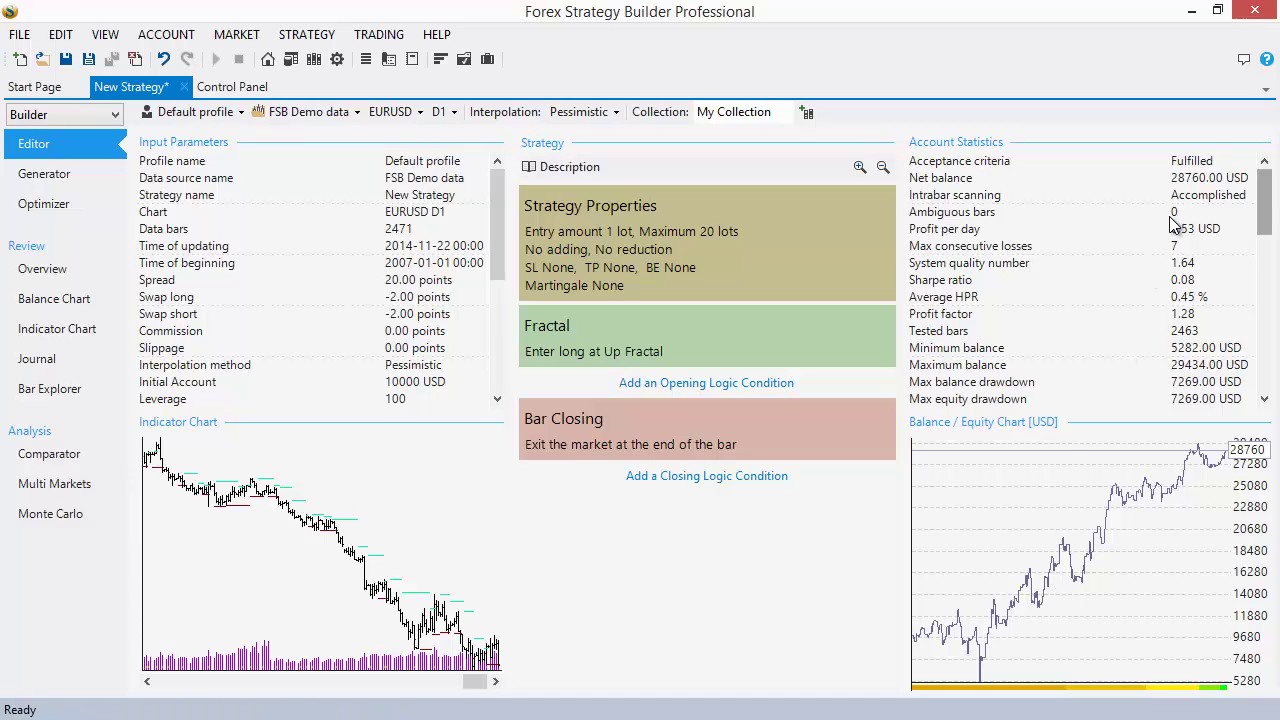
click(236, 87)
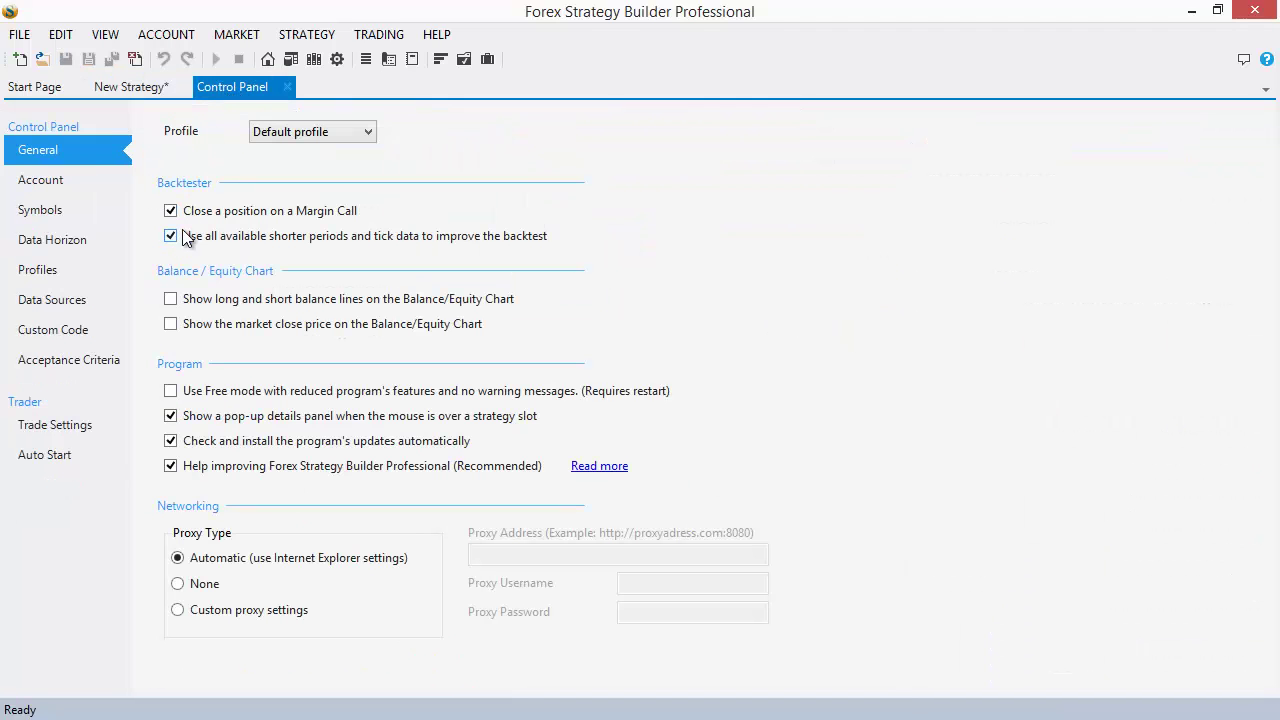
click(134, 89)
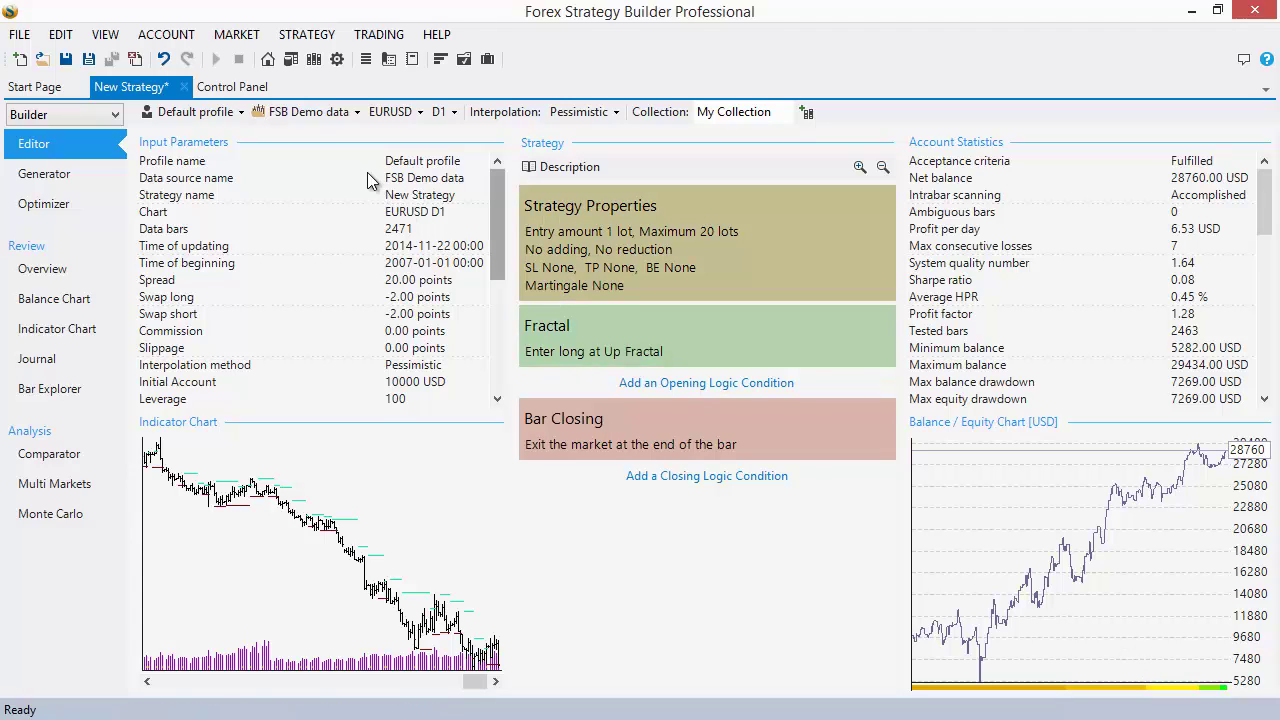
Step: Review the EURUSD D1 data and intrabar statistics in the History Center and compare them with the strategy's balance chart coverage
click(291, 60)
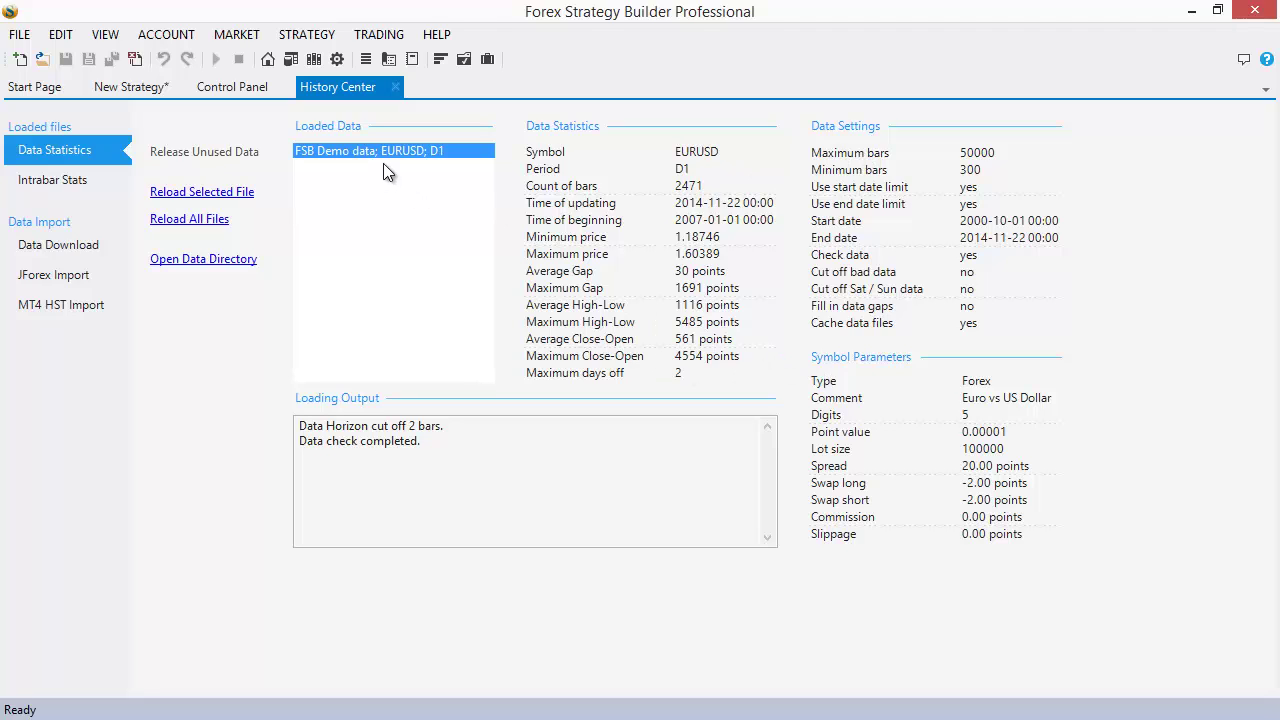
click(61, 184)
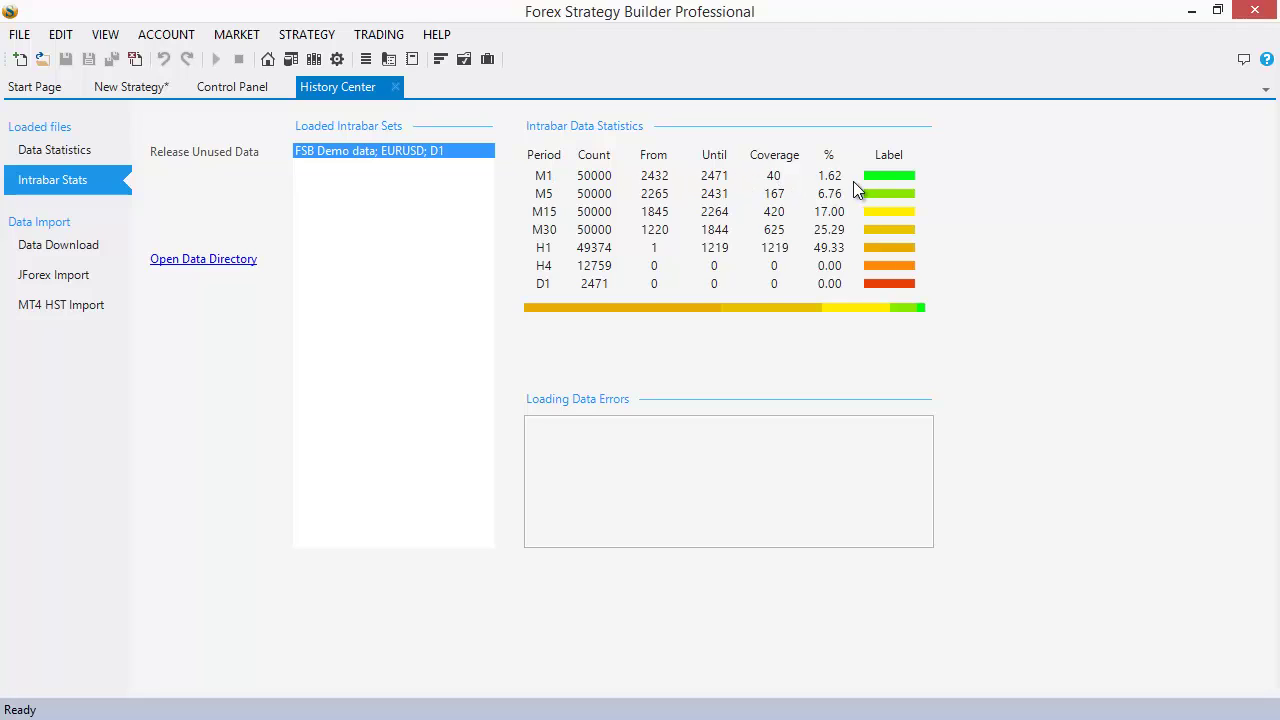
click(130, 88)
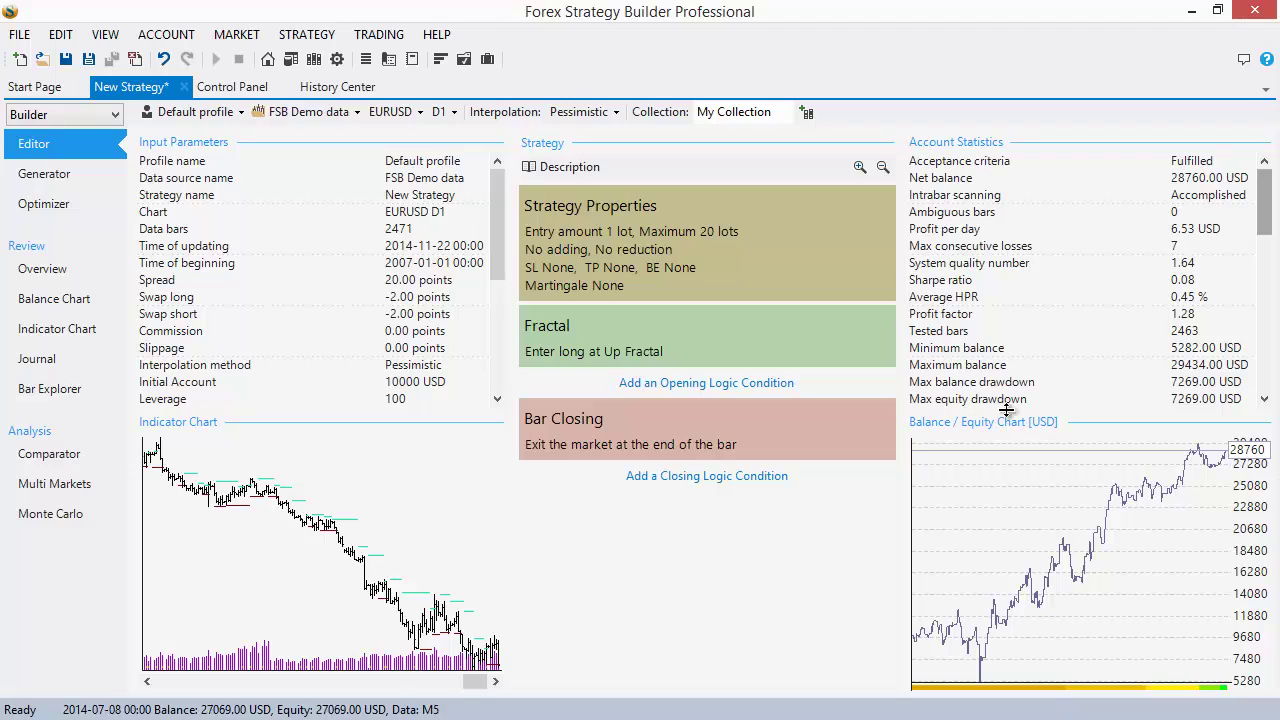
Step: Turn off the use of shorter periods and tick data for the backtest, and review the interpolation methods, keeping Pessimistic
click(228, 88)
click(171, 237)
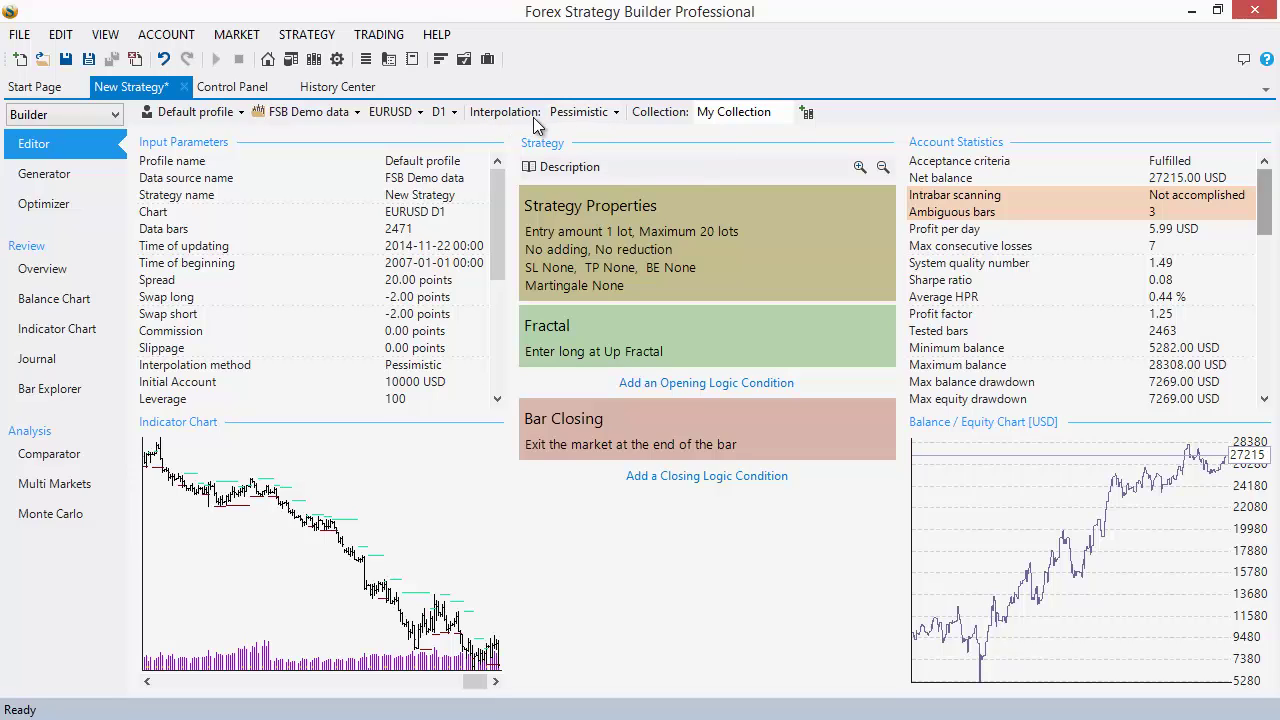
click(606, 115)
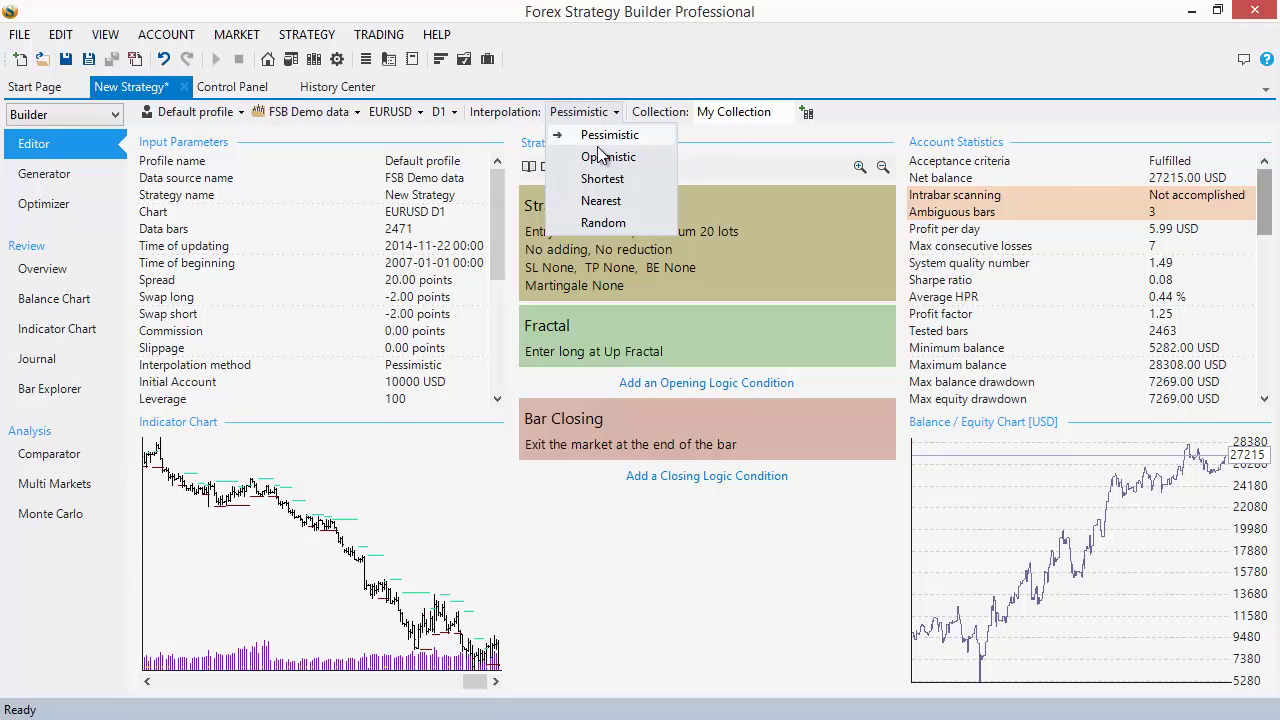
click(647, 133)
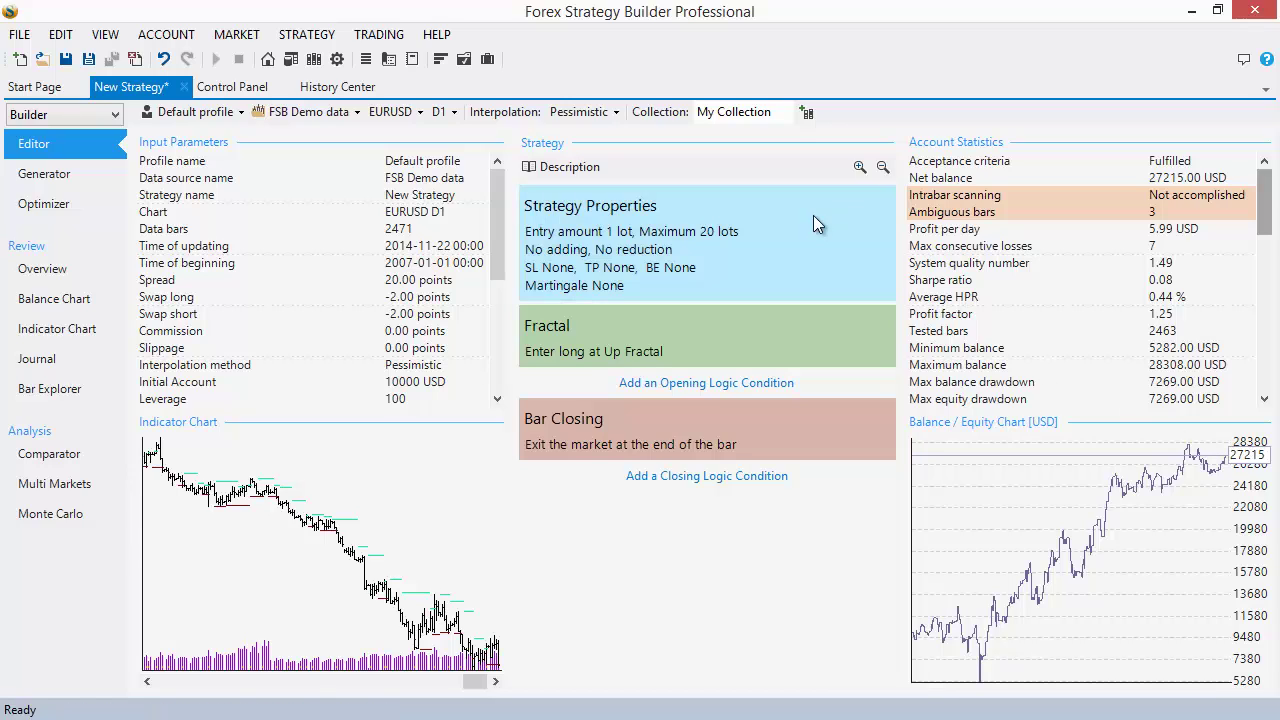
Step: Switch the interpolation method between Optimistic and Pessimistic to compare the account statistics, ending on Pessimistic
click(605, 116)
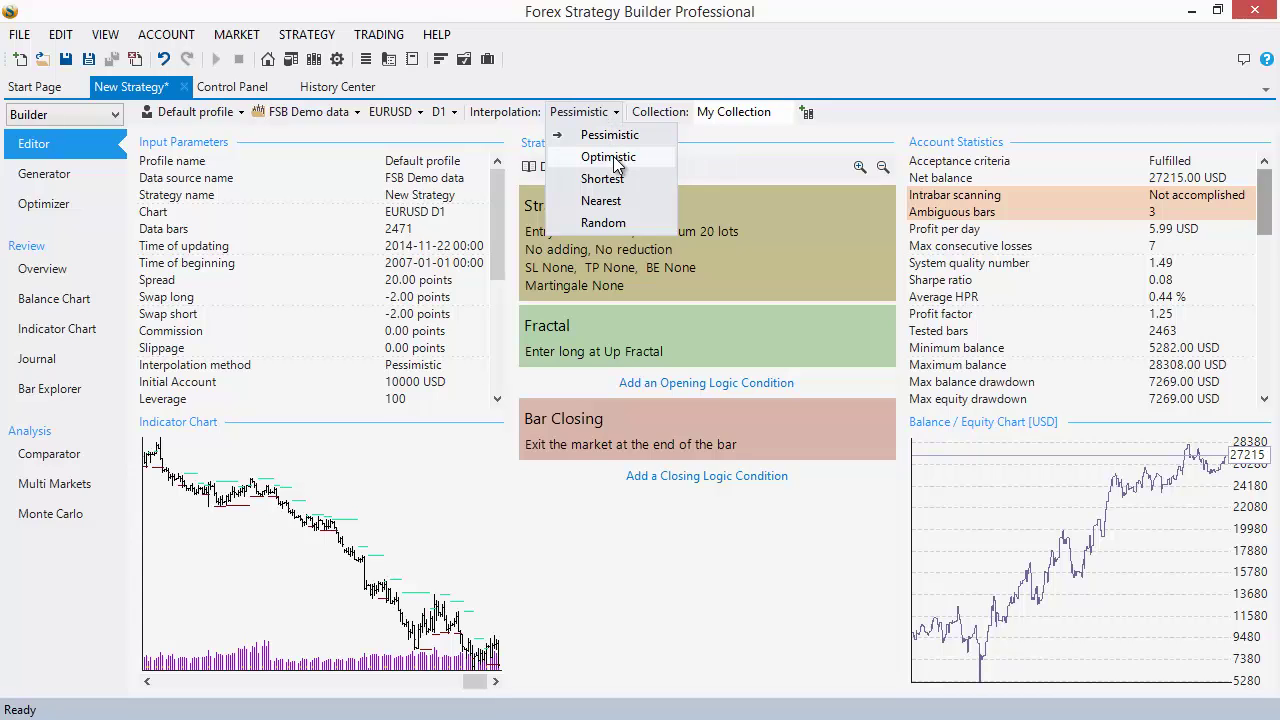
click(609, 157)
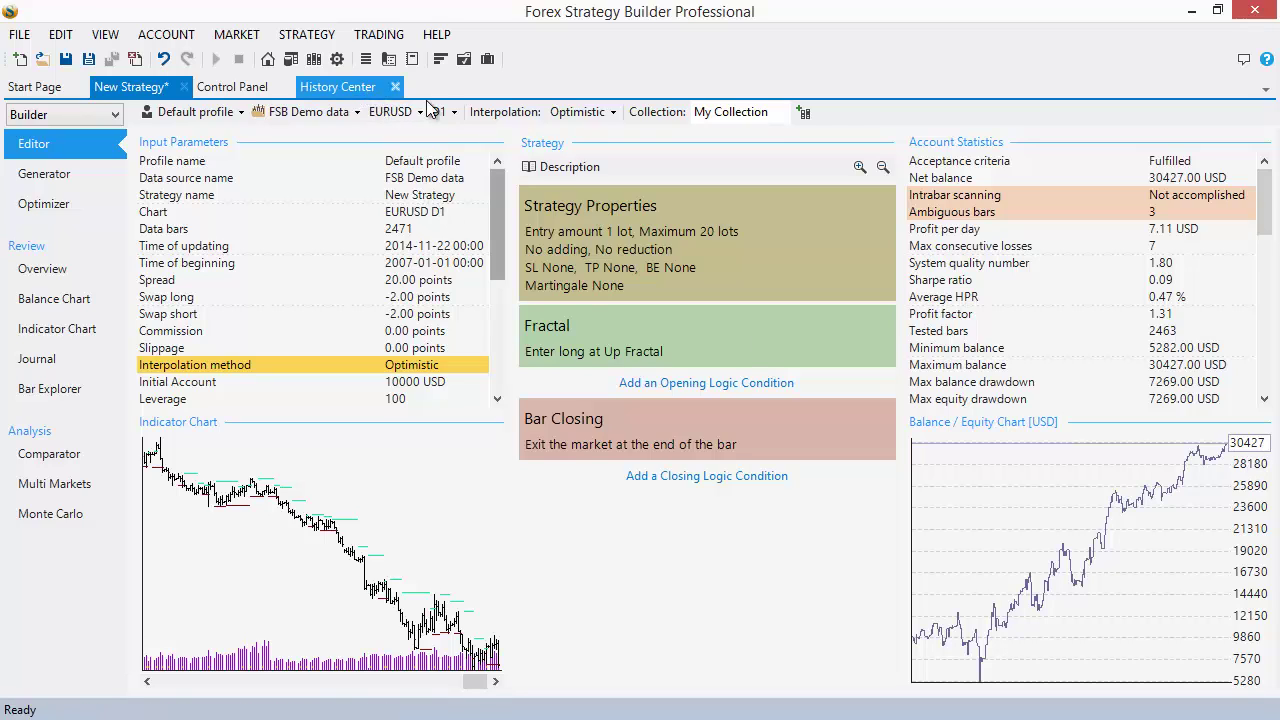
click(601, 113)
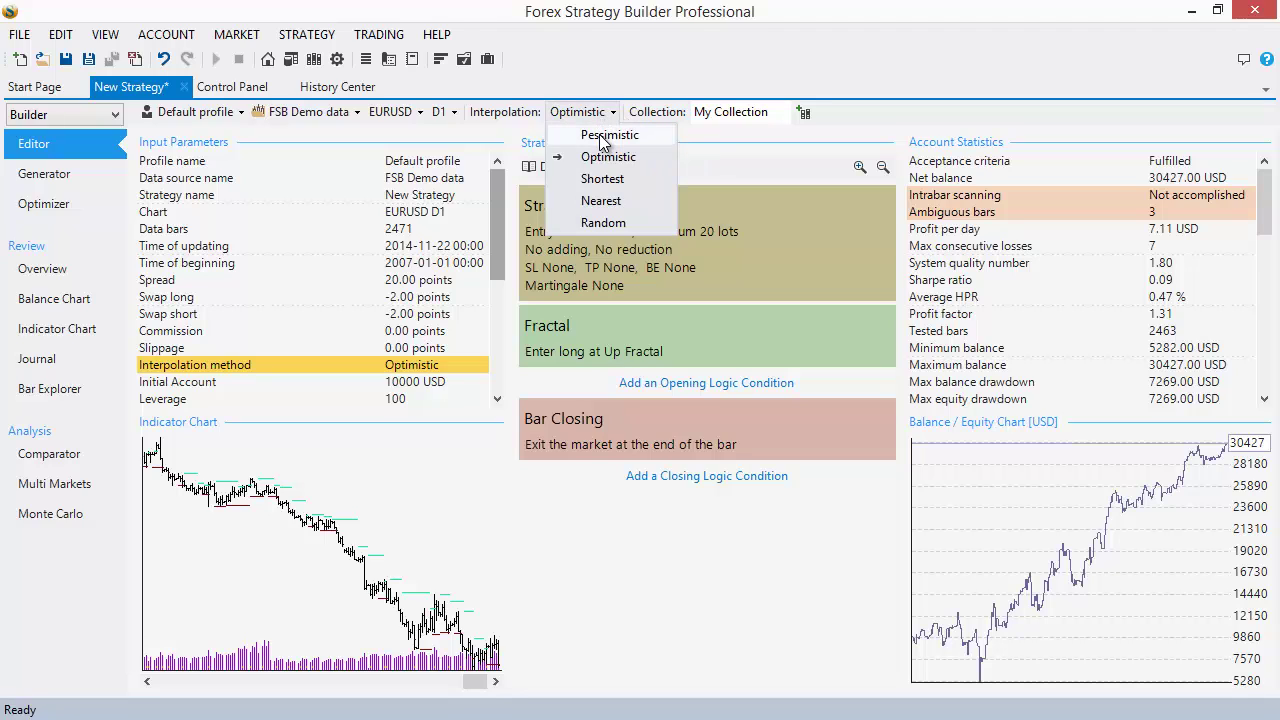
click(605, 135)
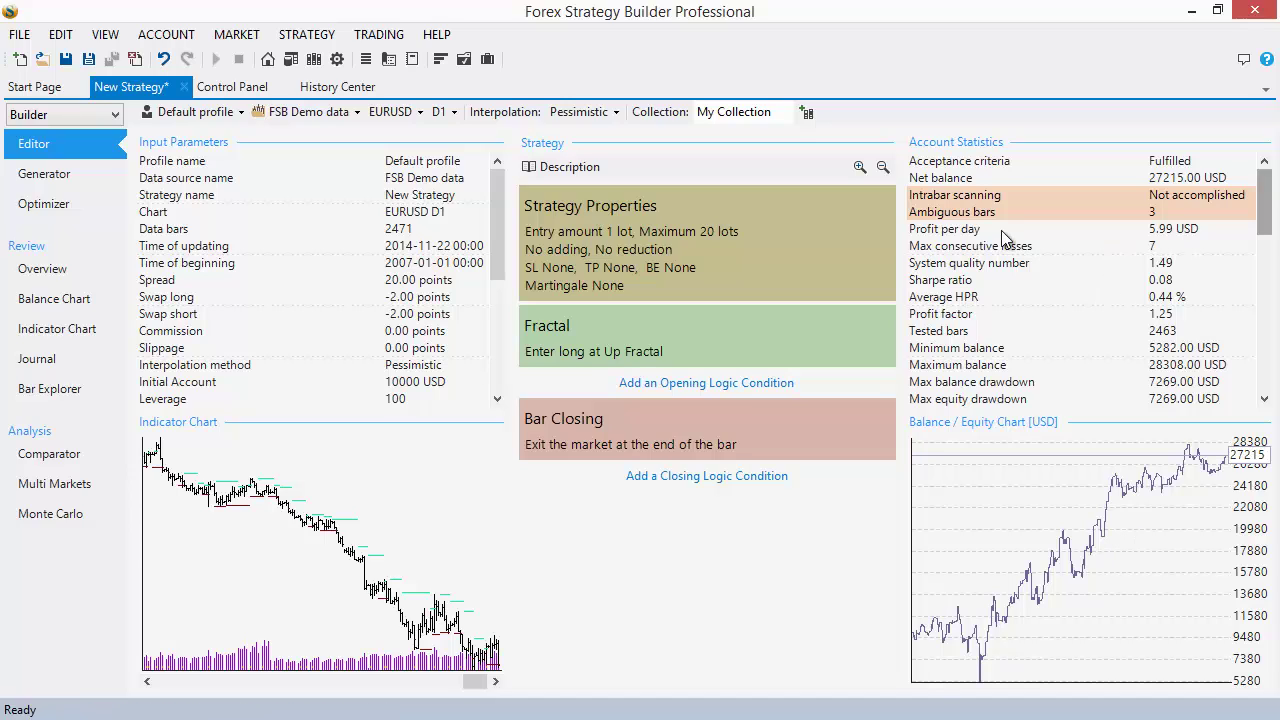
click(582, 112)
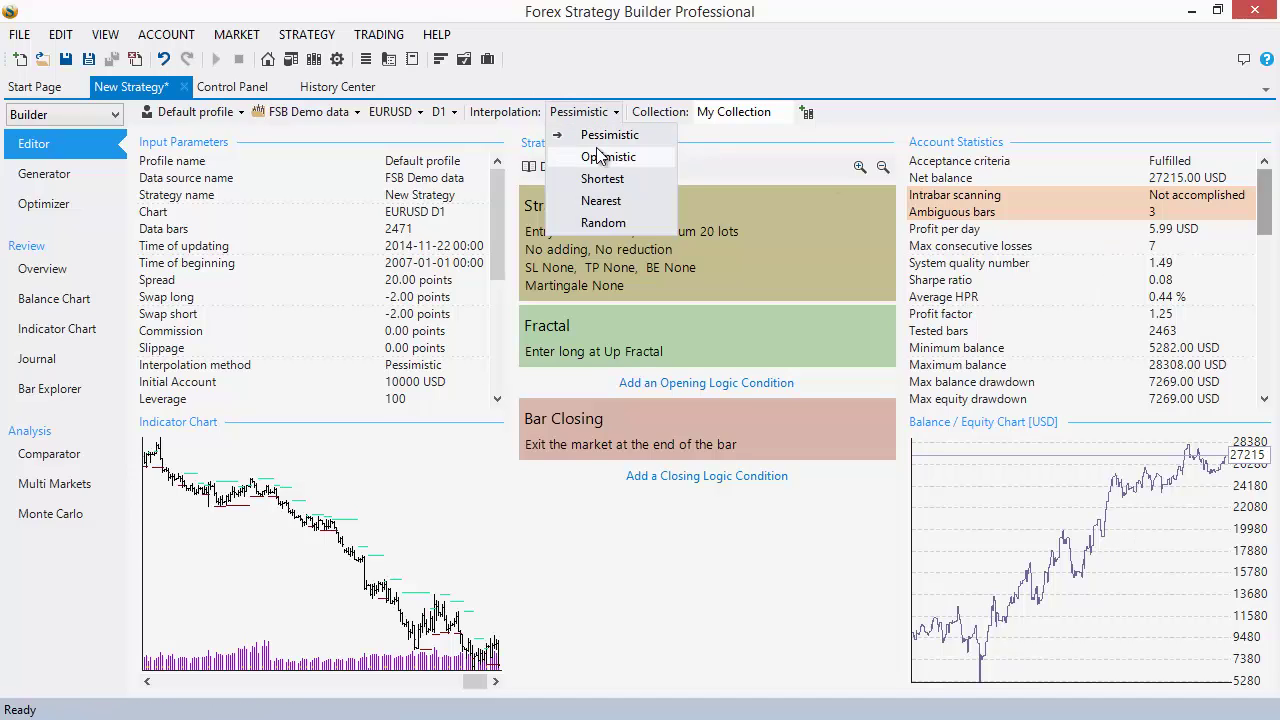
click(628, 158)
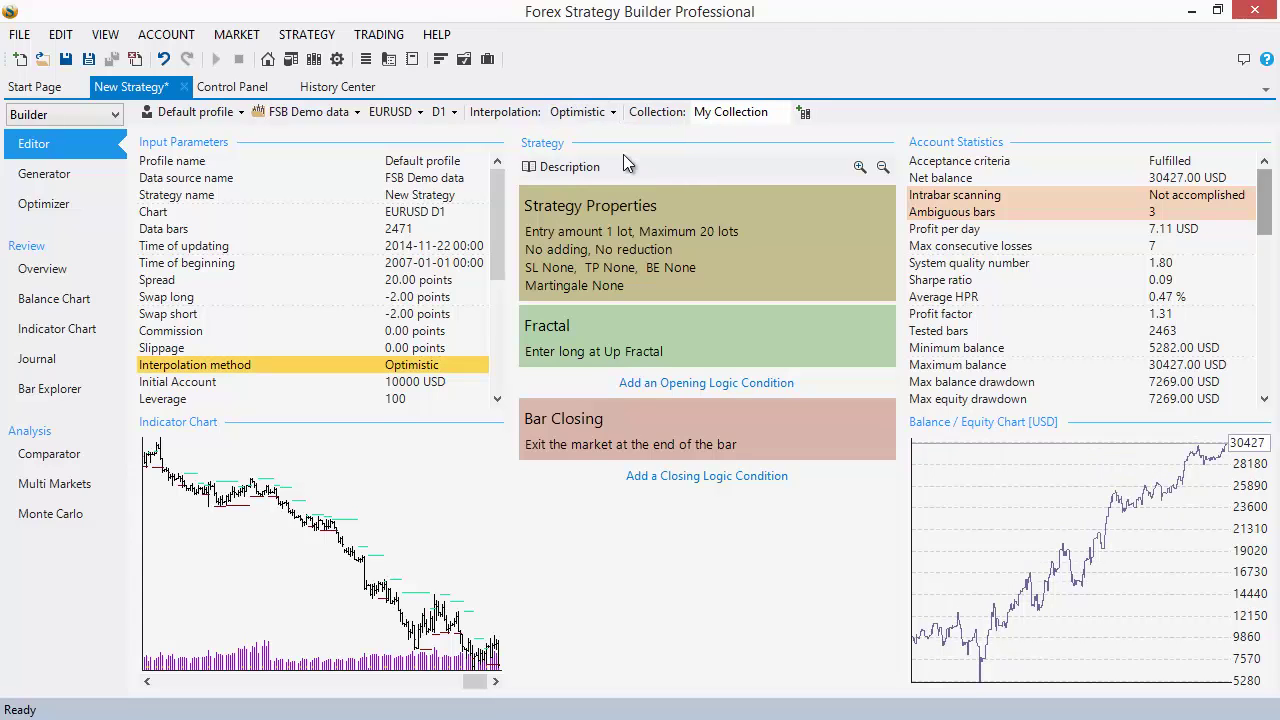
click(572, 106)
click(601, 137)
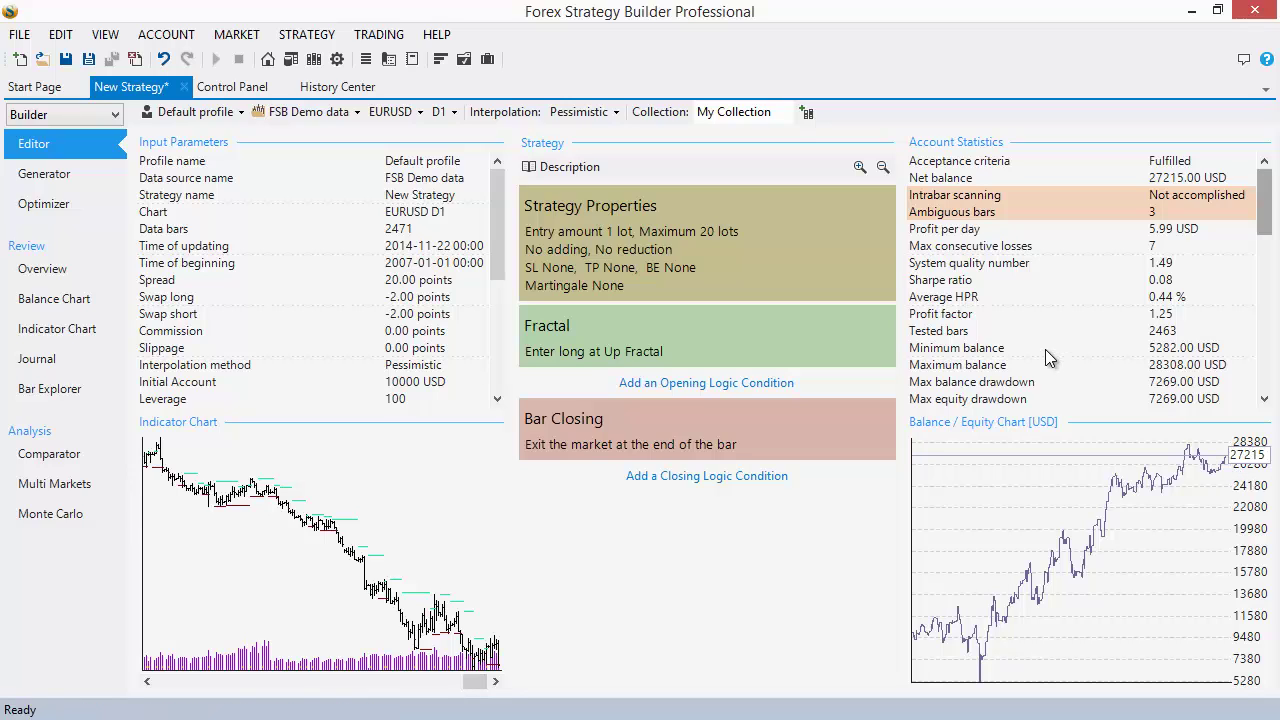
click(606, 113)
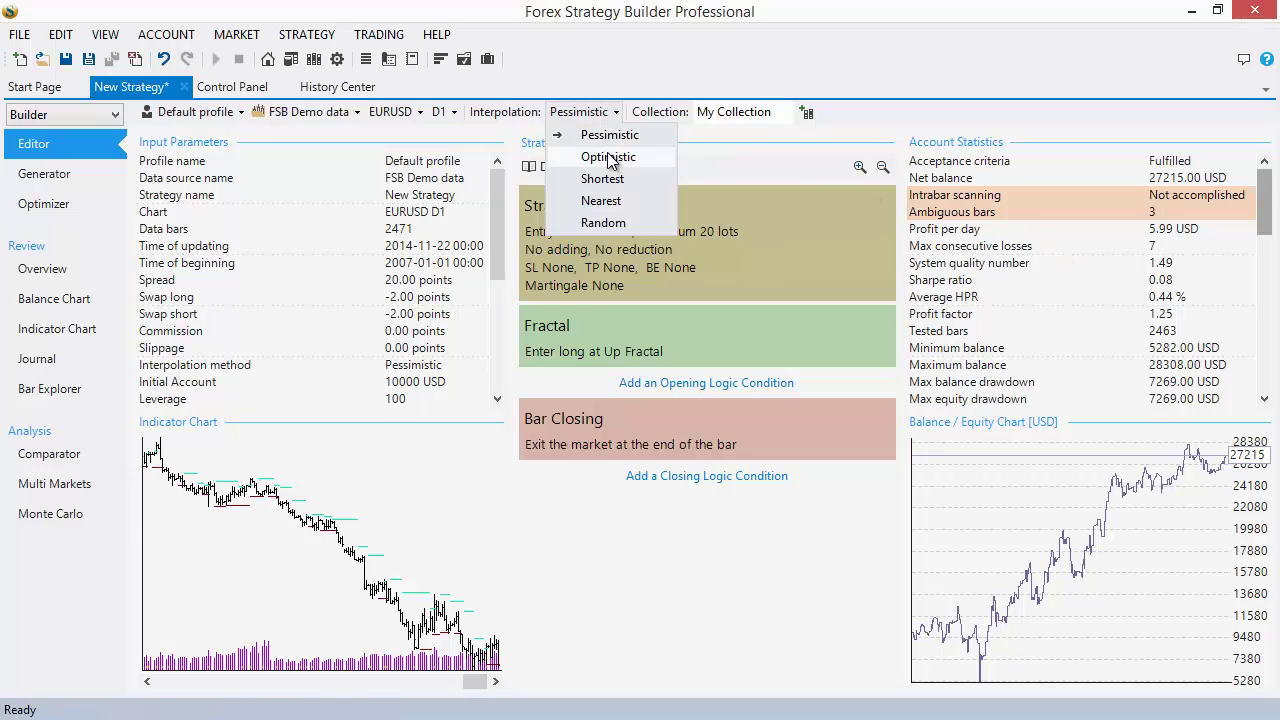
click(620, 135)
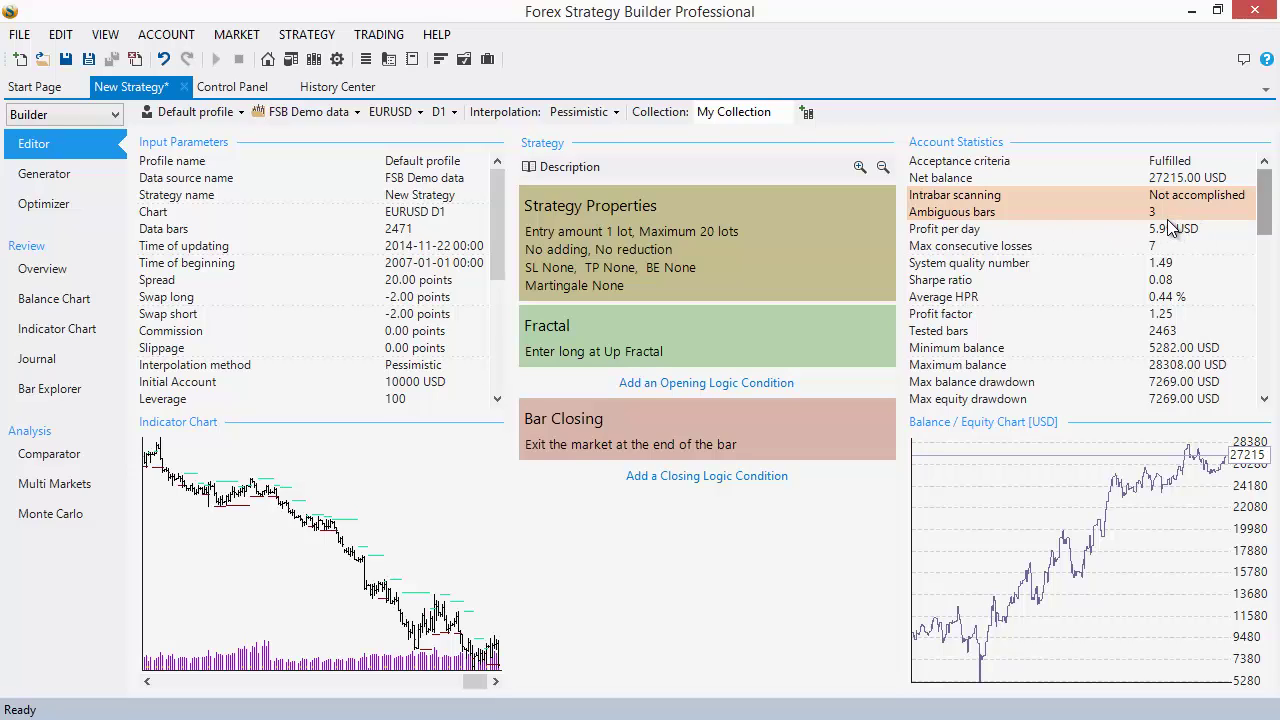
Step: Enable using all available shorter periods and tick data for the backtest and return to the strategy editor
click(226, 90)
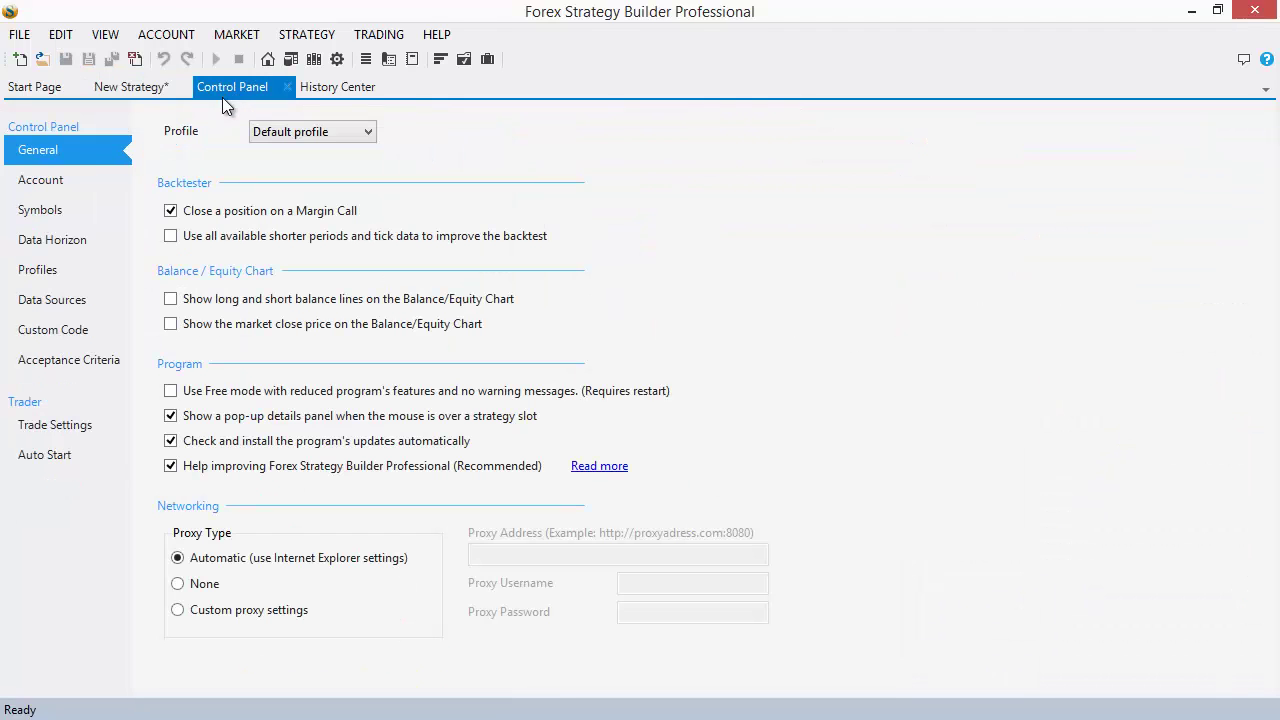
click(190, 235)
click(128, 86)
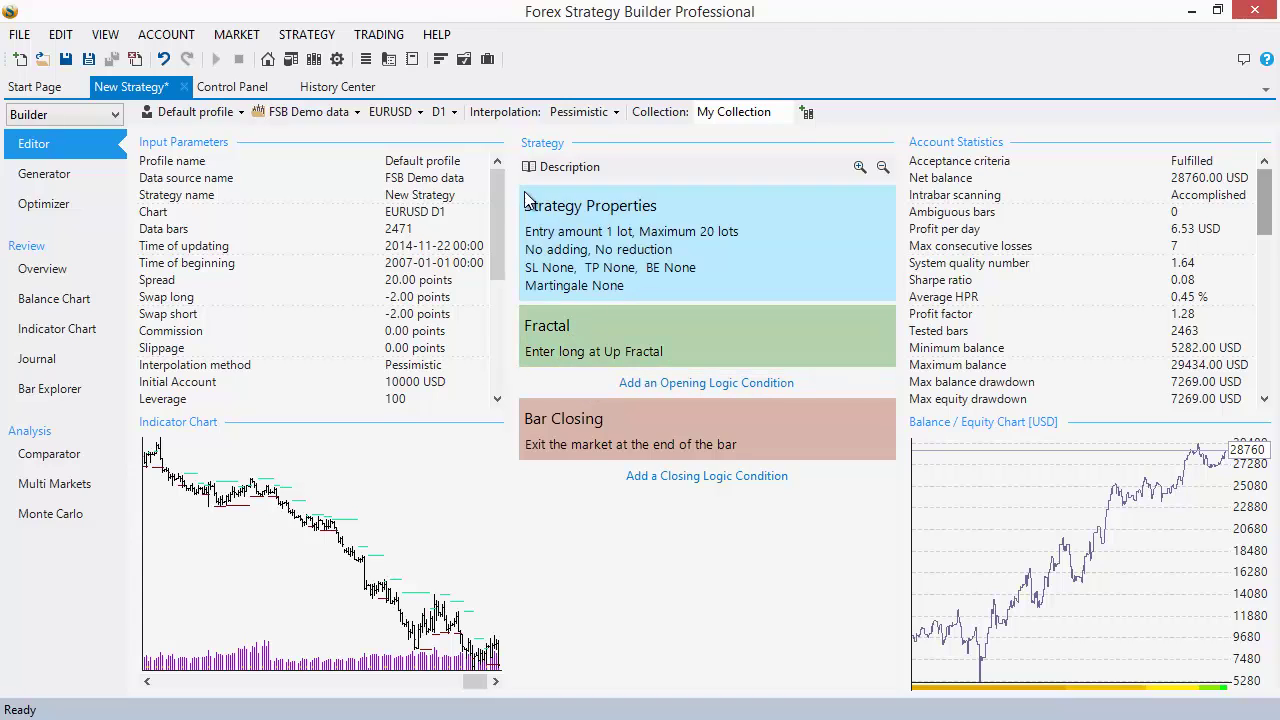
Step: Alternate the interpolation method between Optimistic and Pessimistic to compare the intrabar-scanned backtest statistics, finishing on Pessimistic
click(605, 111)
click(600, 152)
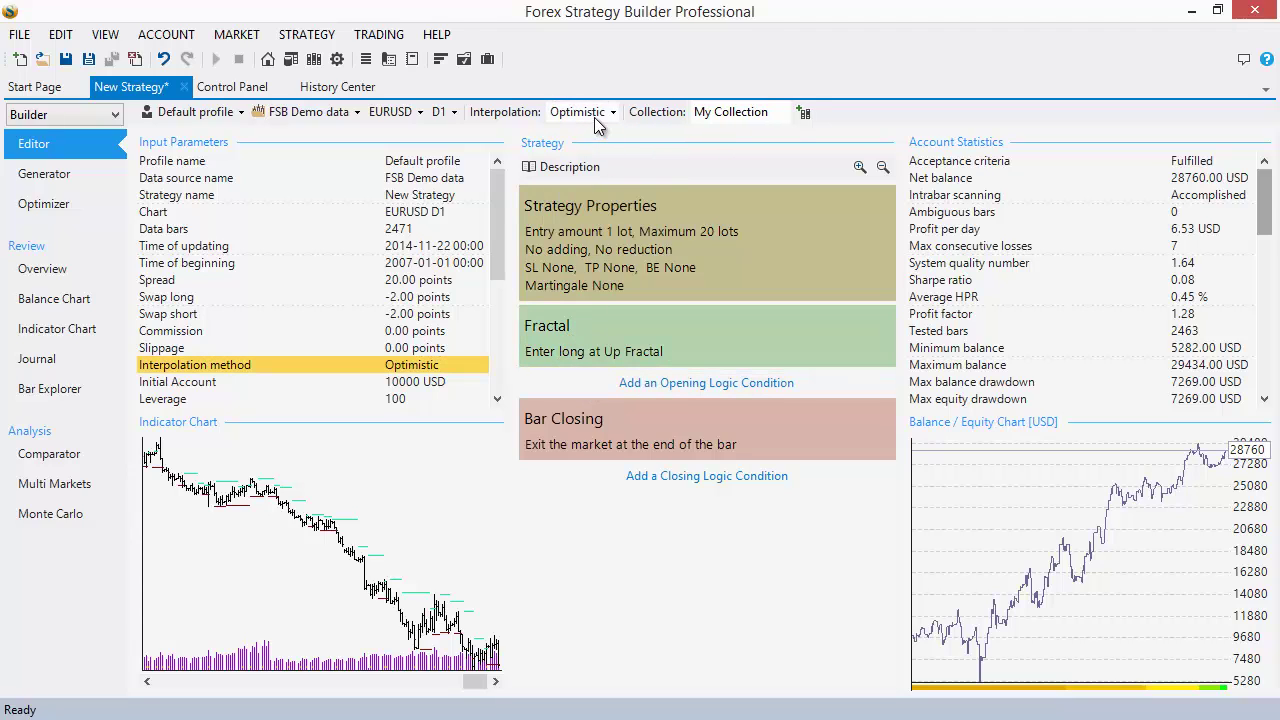
click(595, 114)
click(600, 140)
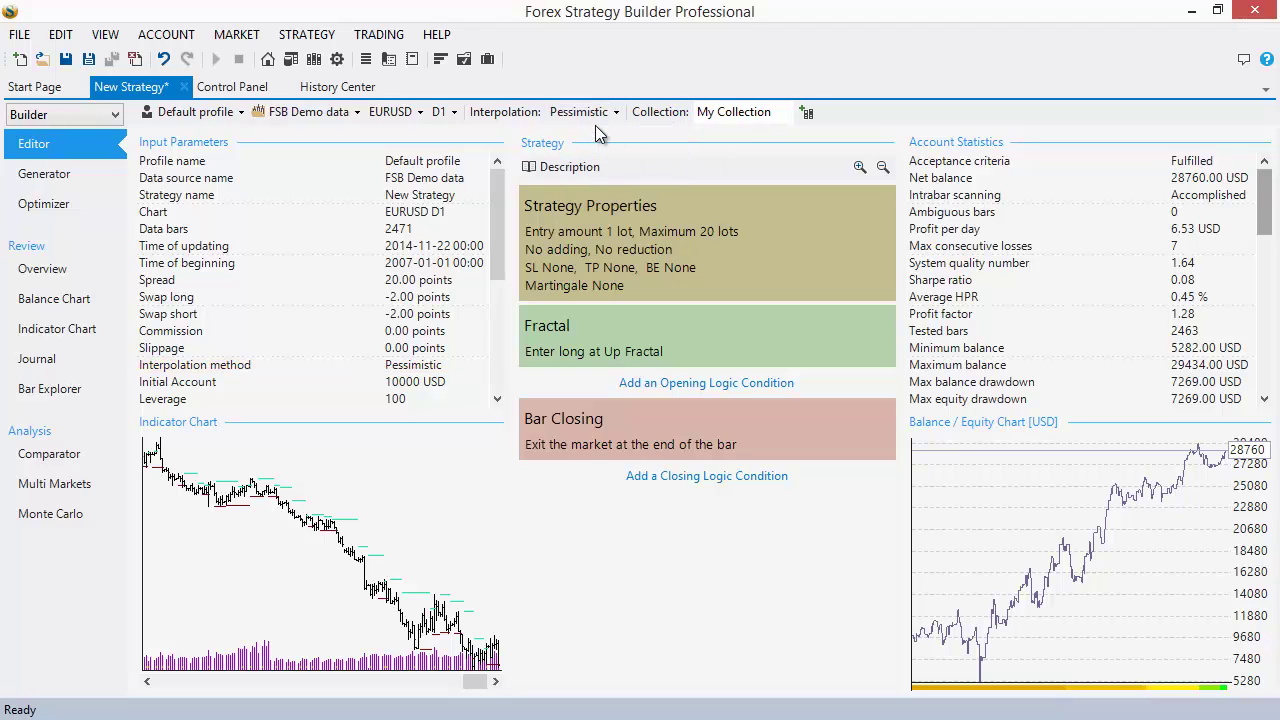
click(590, 112)
click(598, 157)
click(587, 111)
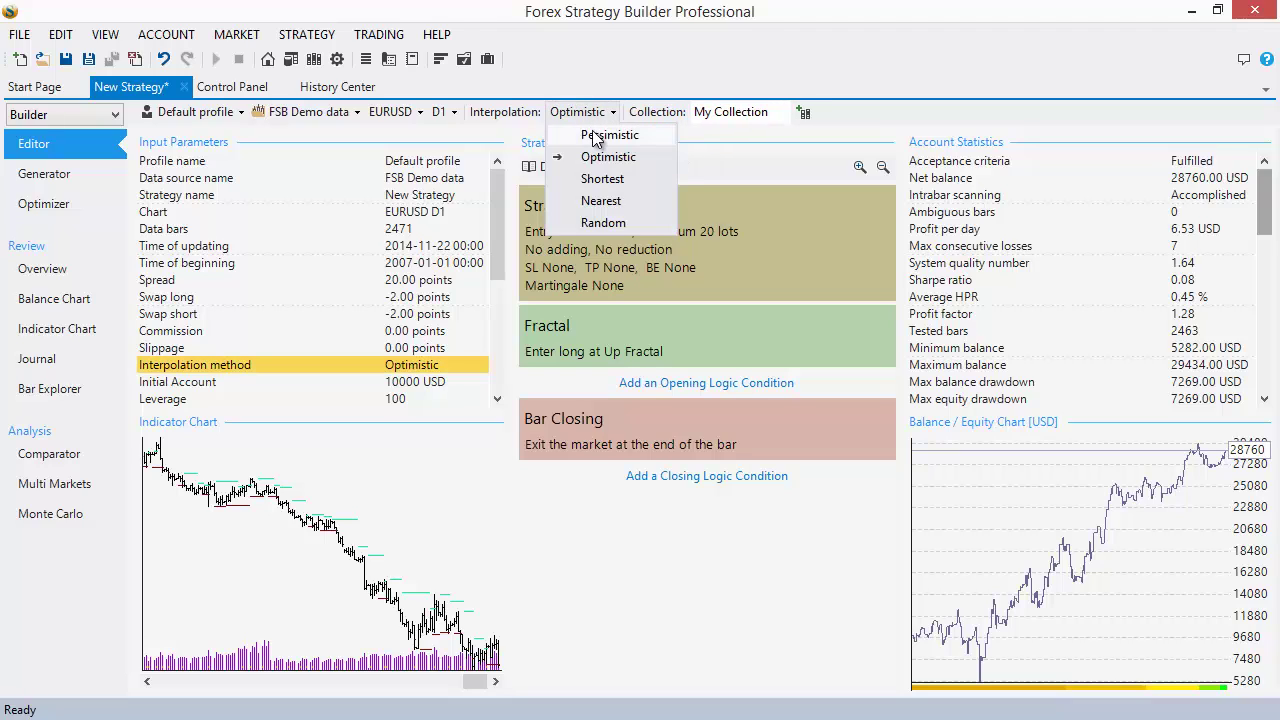
click(588, 131)
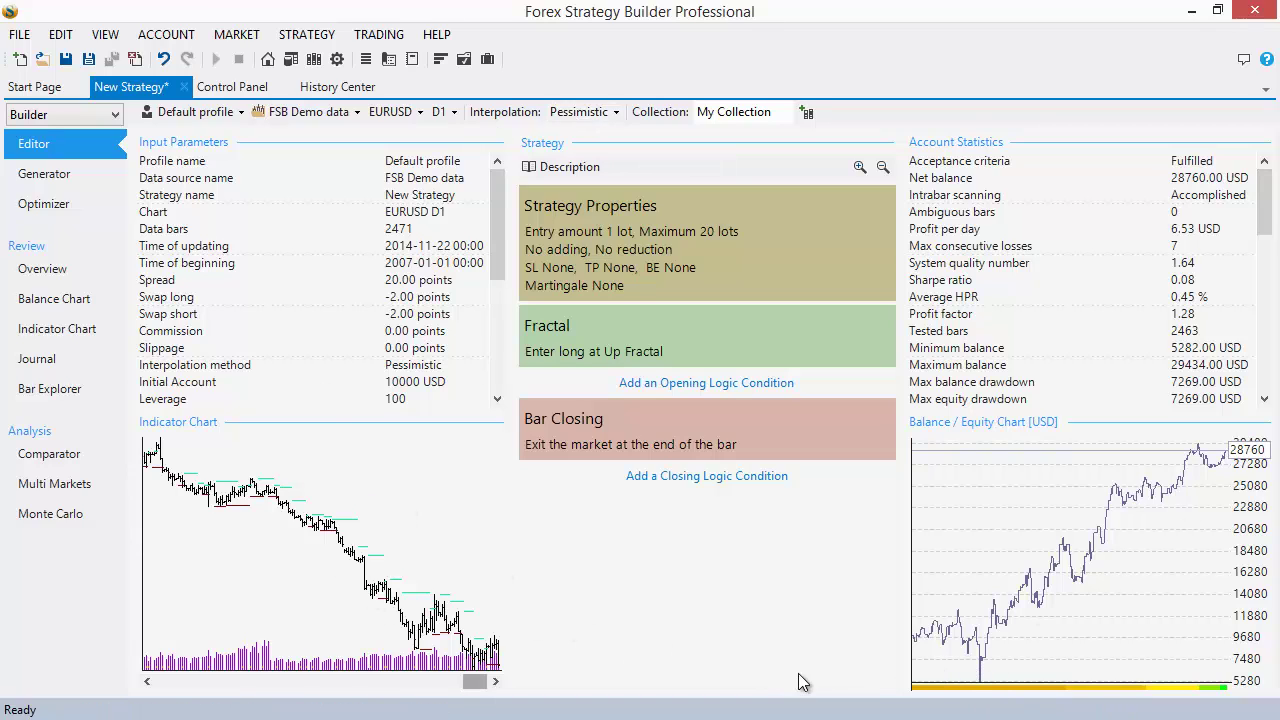
Step: Disable the use of shorter periods and tick data for the backtest, and close the Control Panel and History Center
click(232, 90)
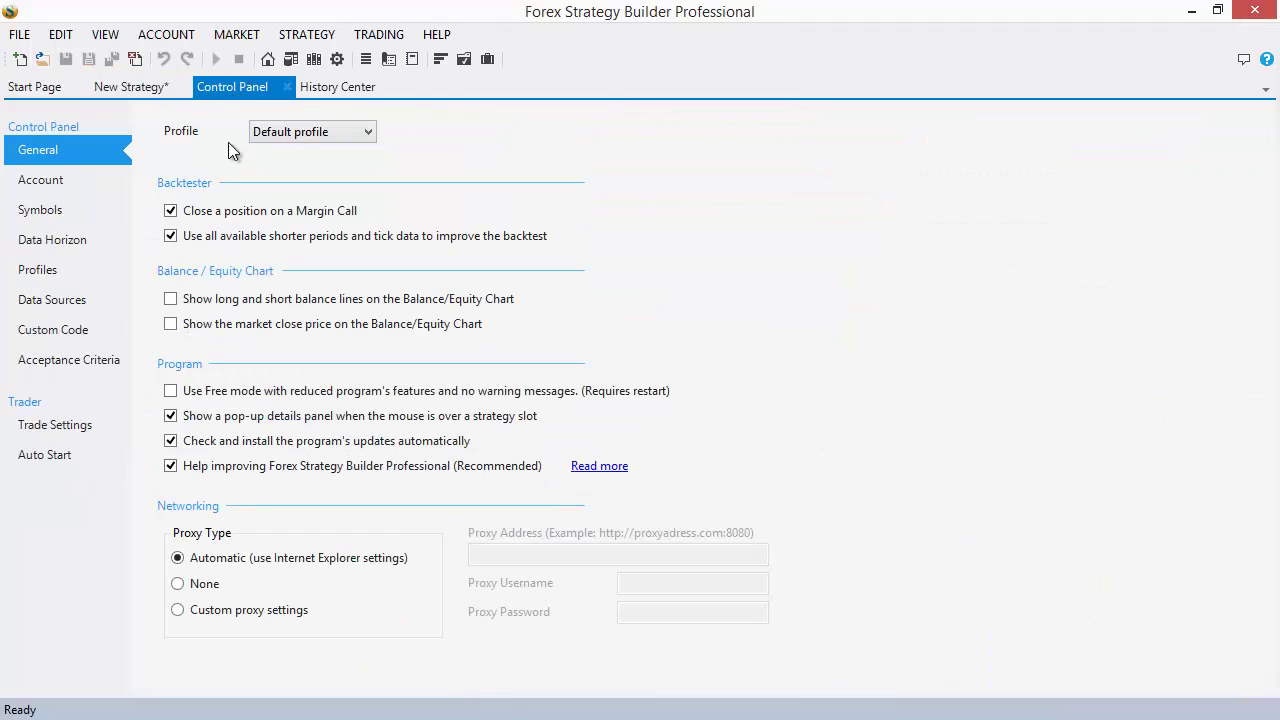
click(222, 240)
click(118, 87)
click(286, 88)
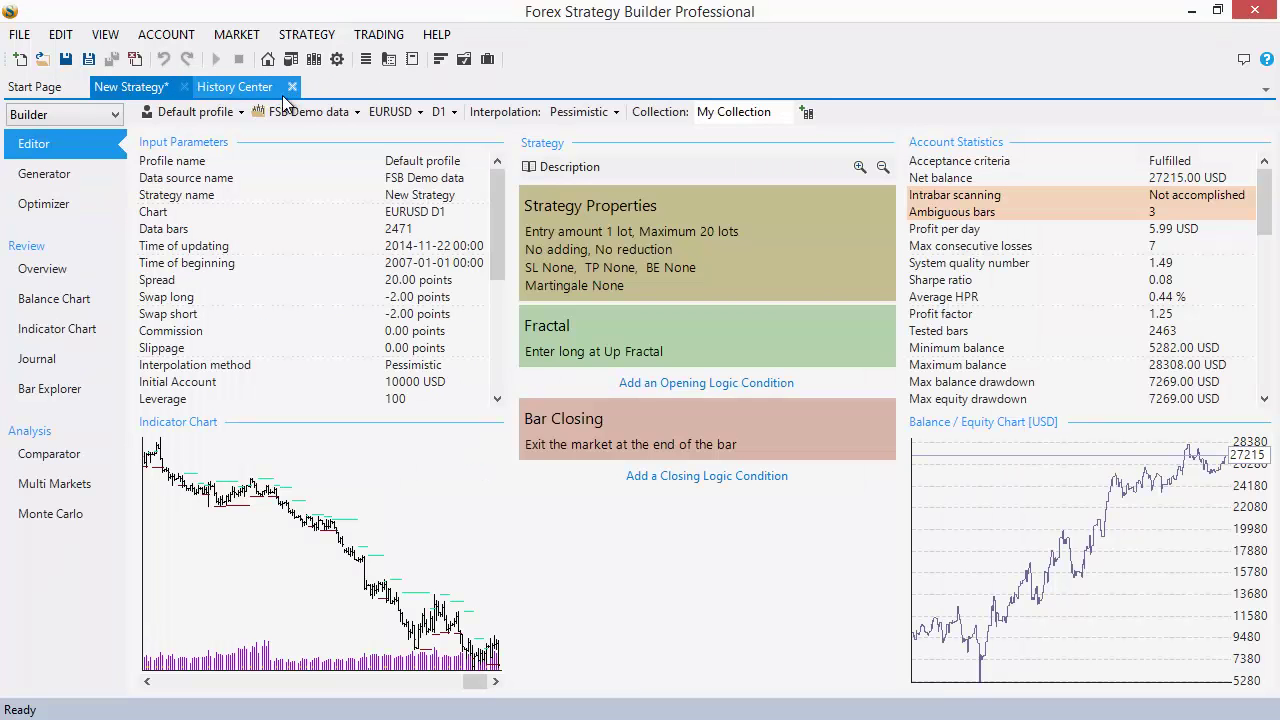
click(291, 87)
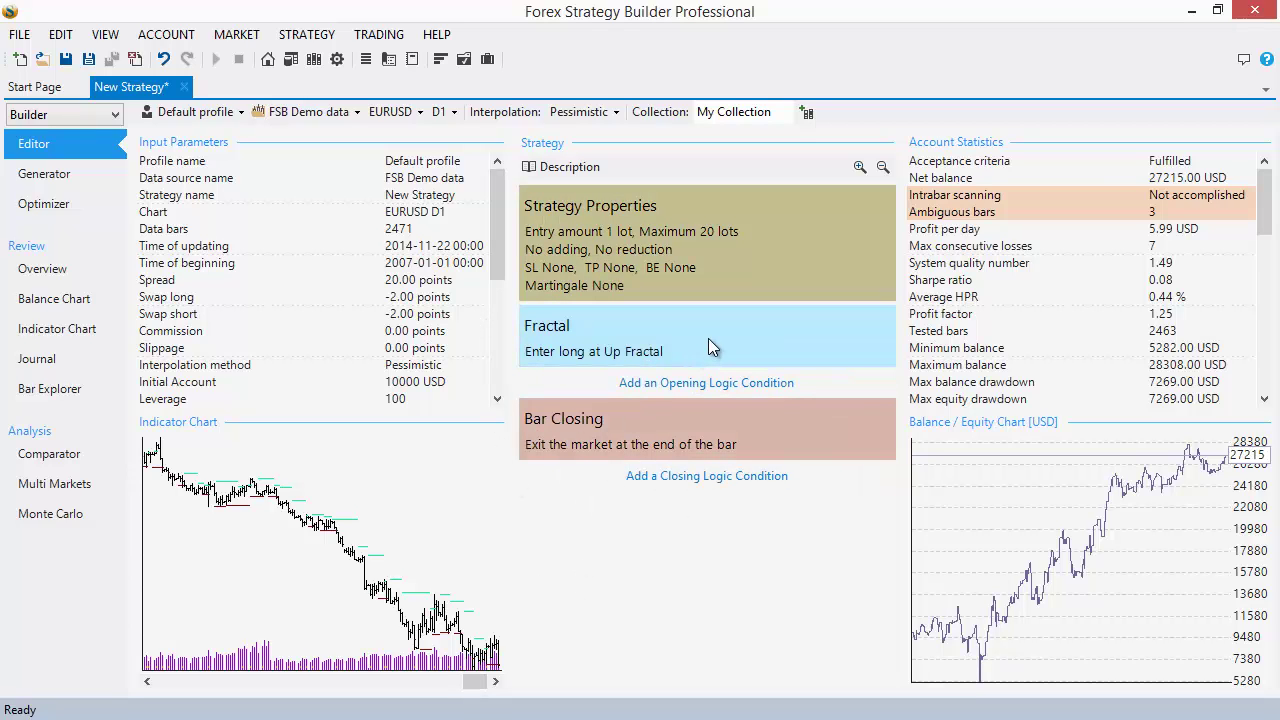
Step: Review the strategy's Fractal and Bar Closing slots, expanding their parameter details and returning to the compact slot view
mouse_move(708, 340)
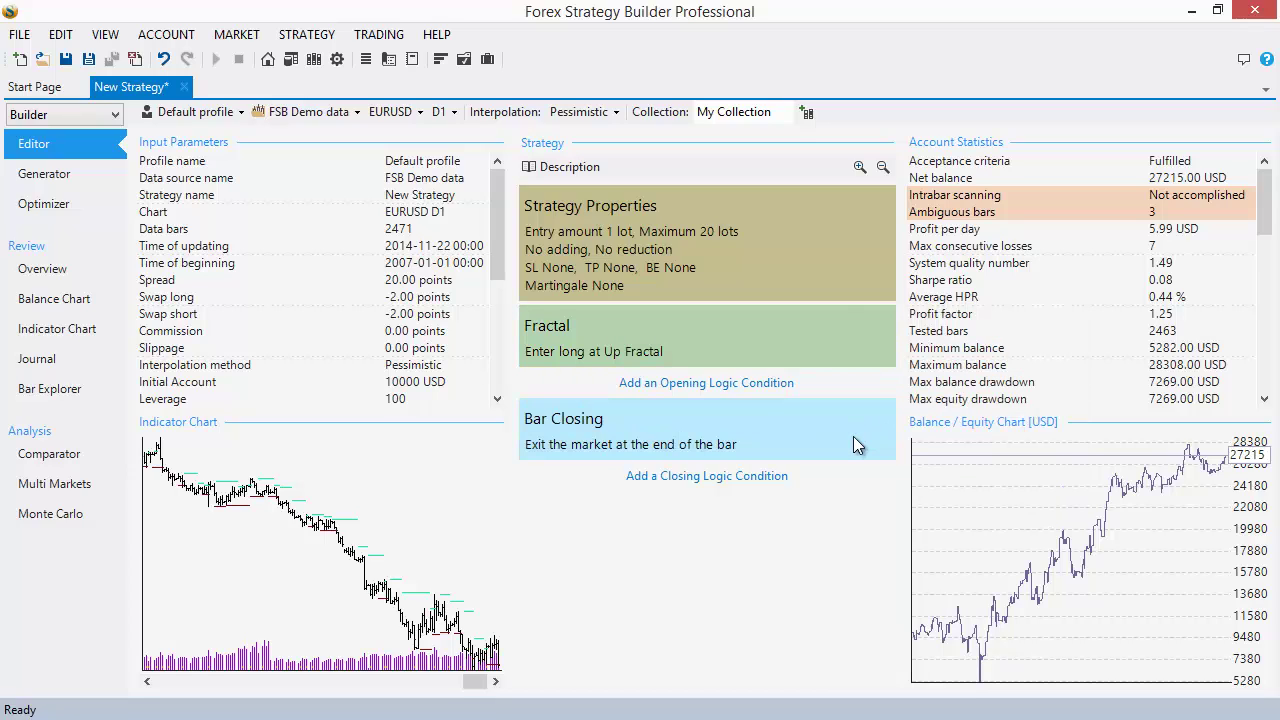
mouse_move(853, 436)
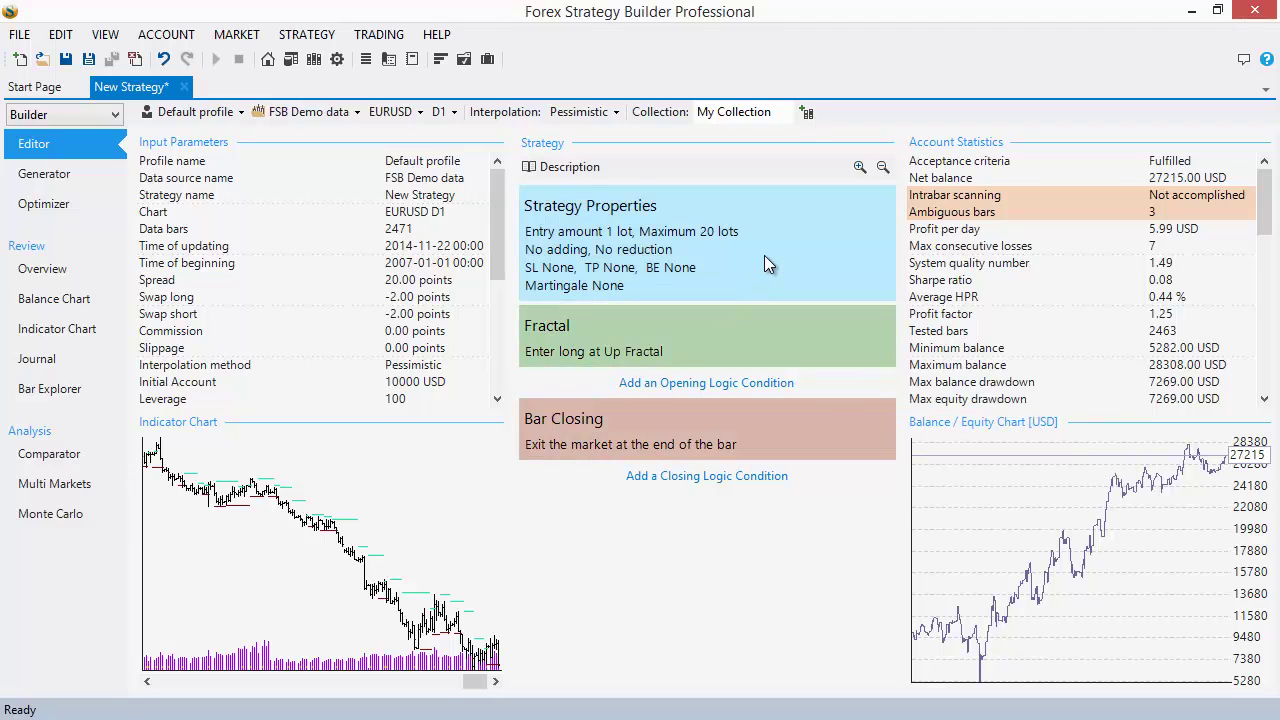
mouse_move(764, 256)
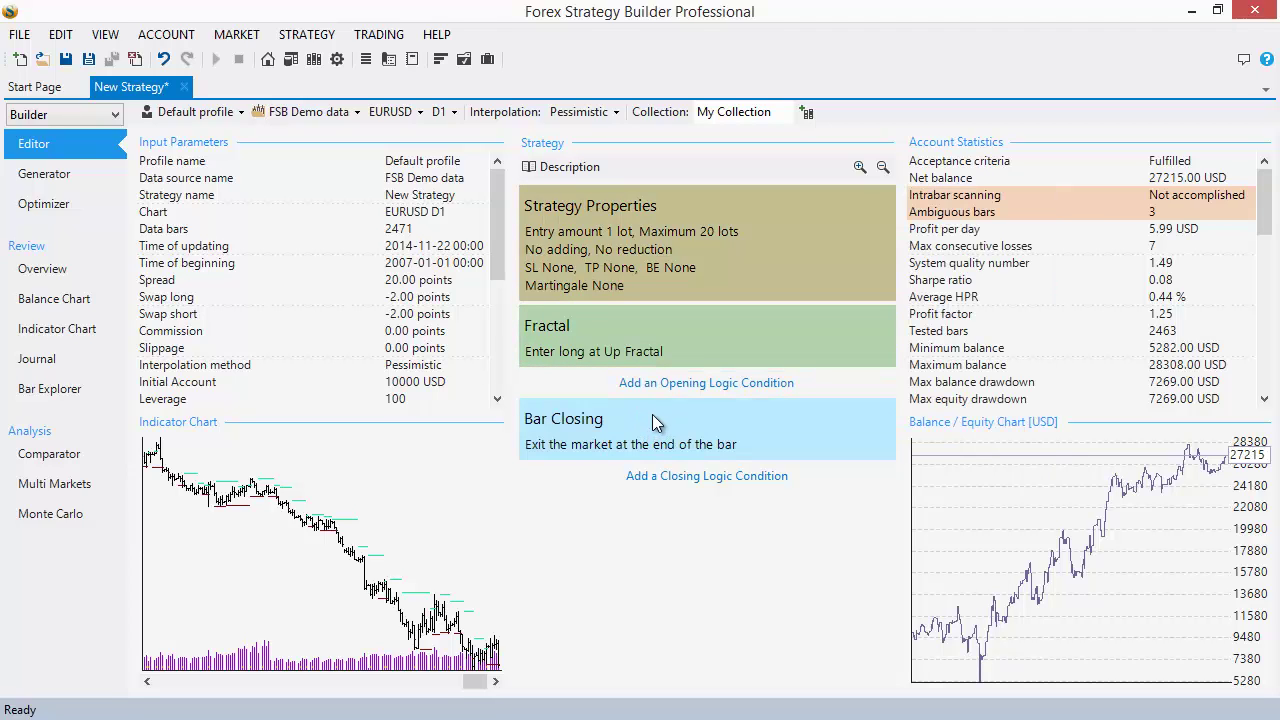
mouse_move(652, 413)
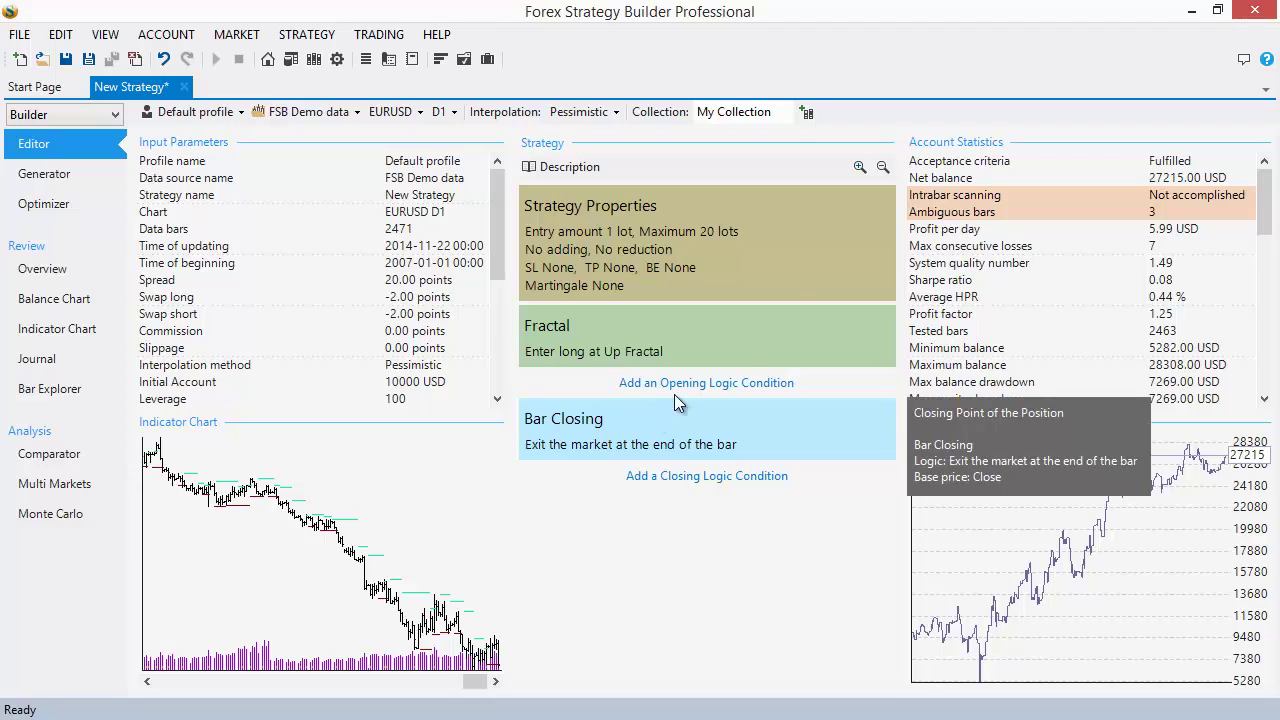
click(860, 168)
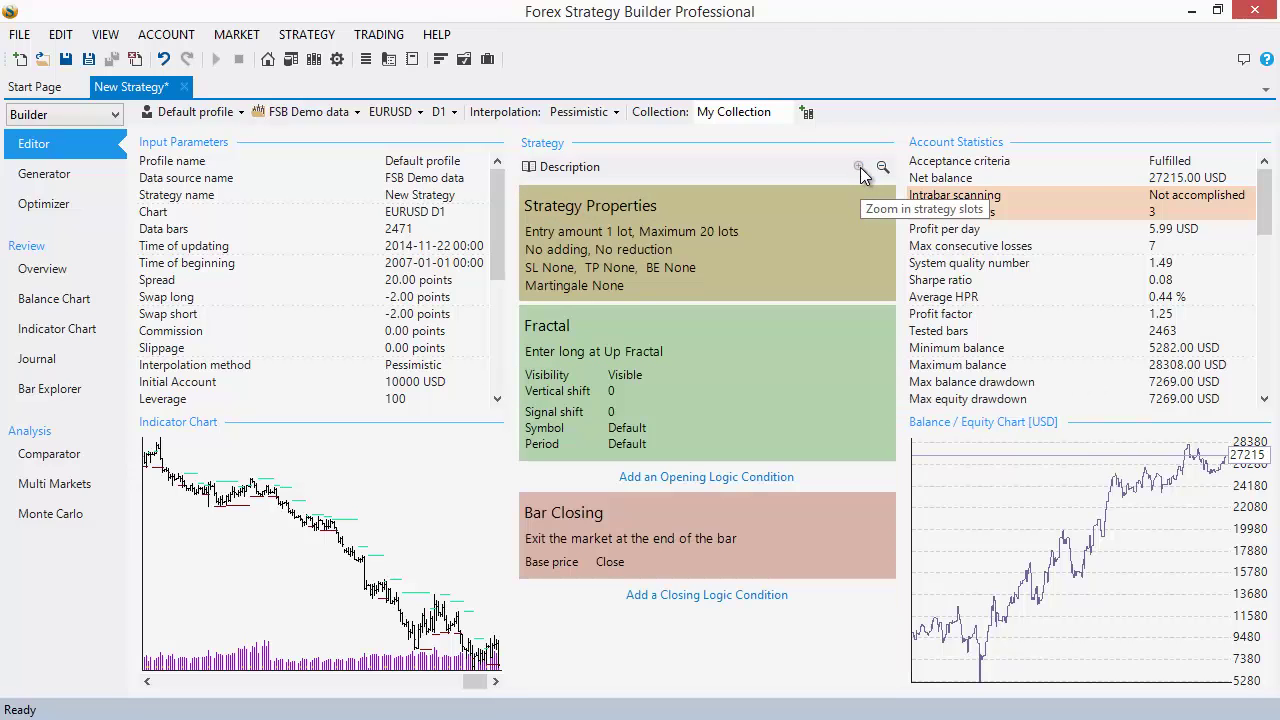
click(883, 168)
click(859, 168)
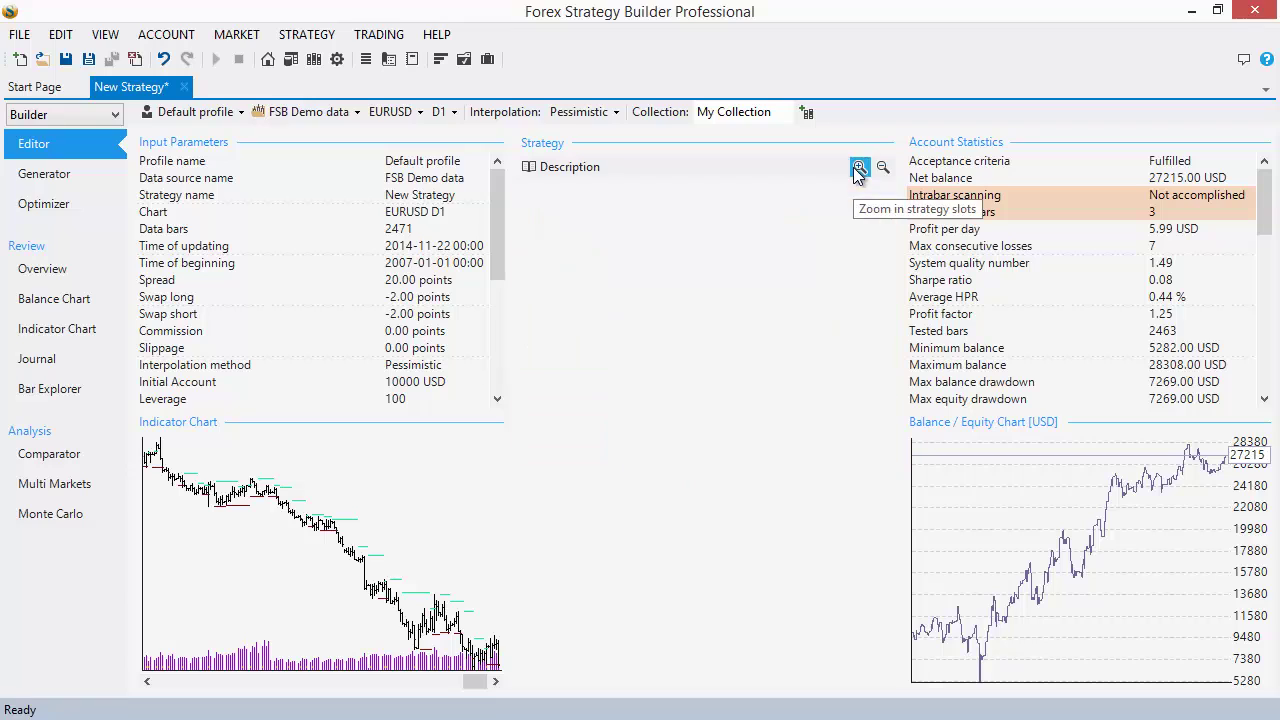
click(883, 168)
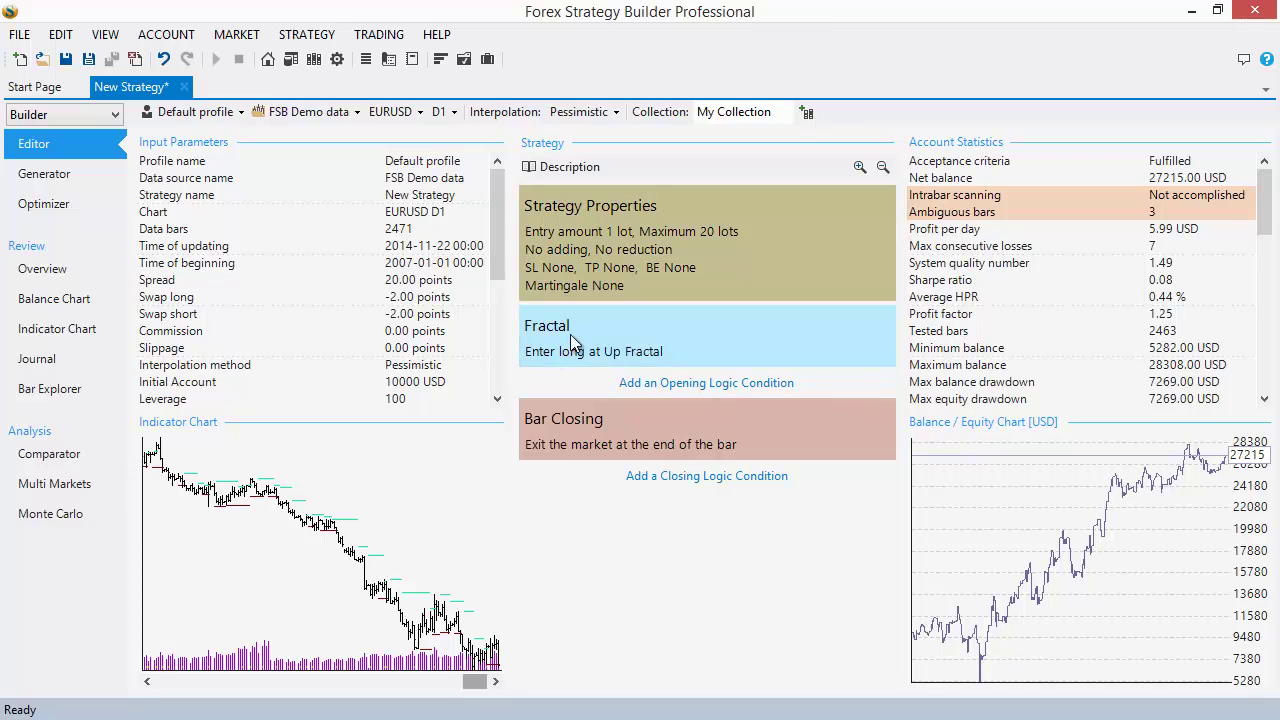
Step: Review the Fractal opening point's settings and close them
click(652, 331)
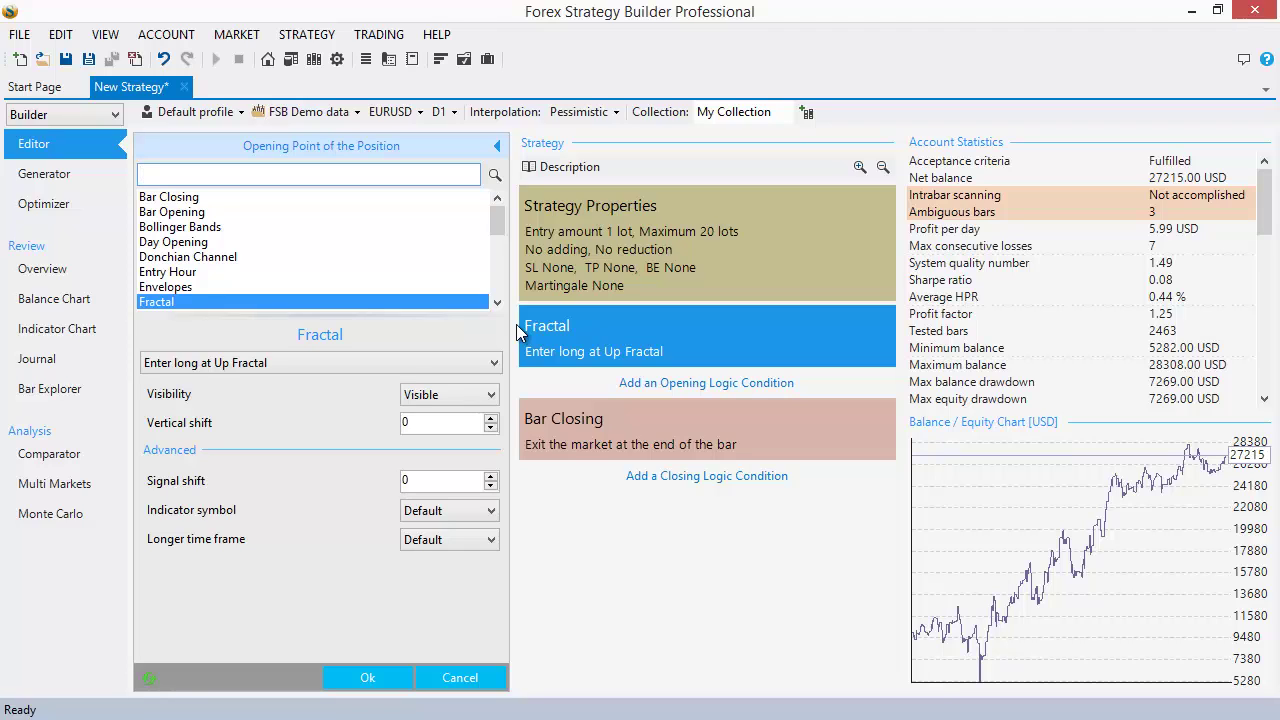
click(498, 146)
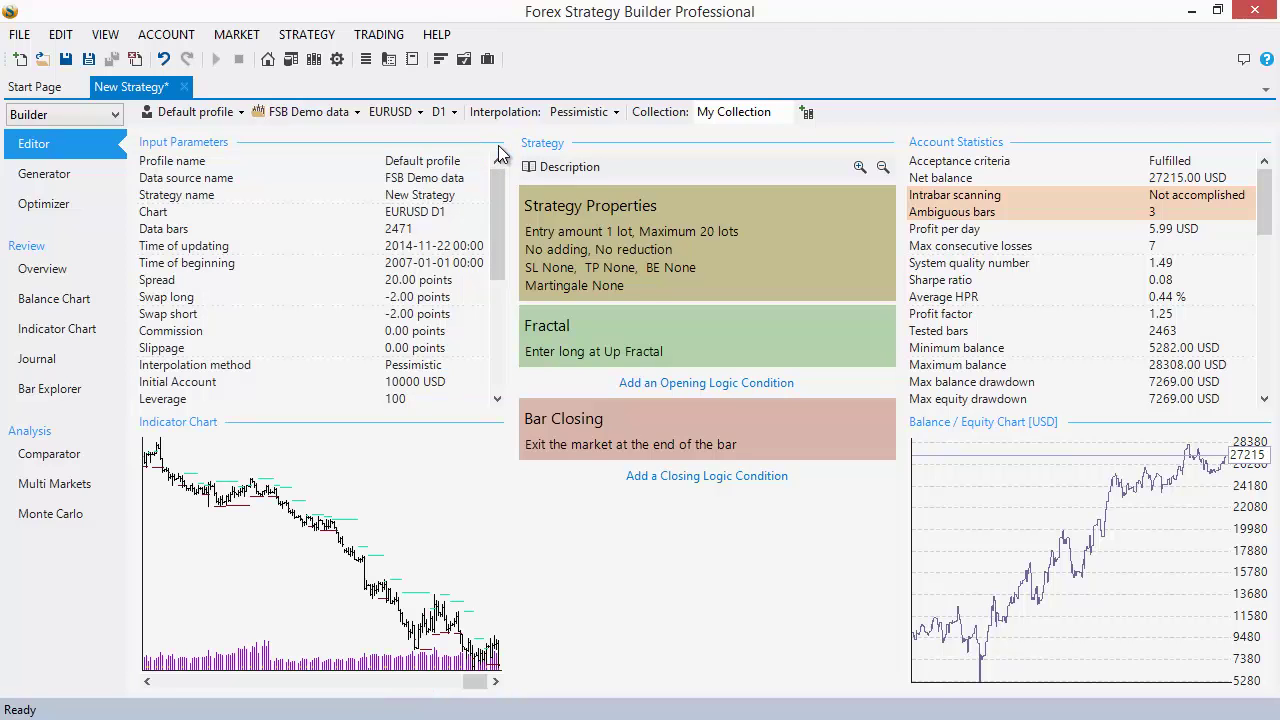
drag(498, 191, 521, 164)
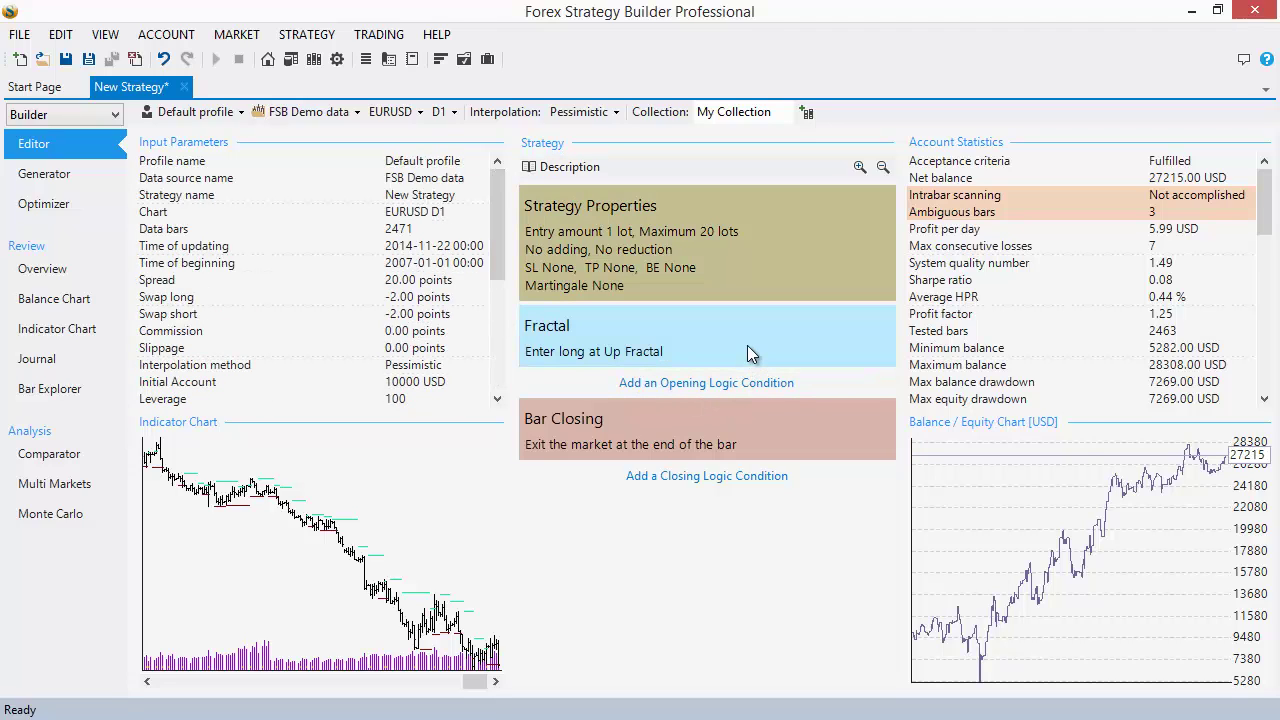
mouse_move(747, 346)
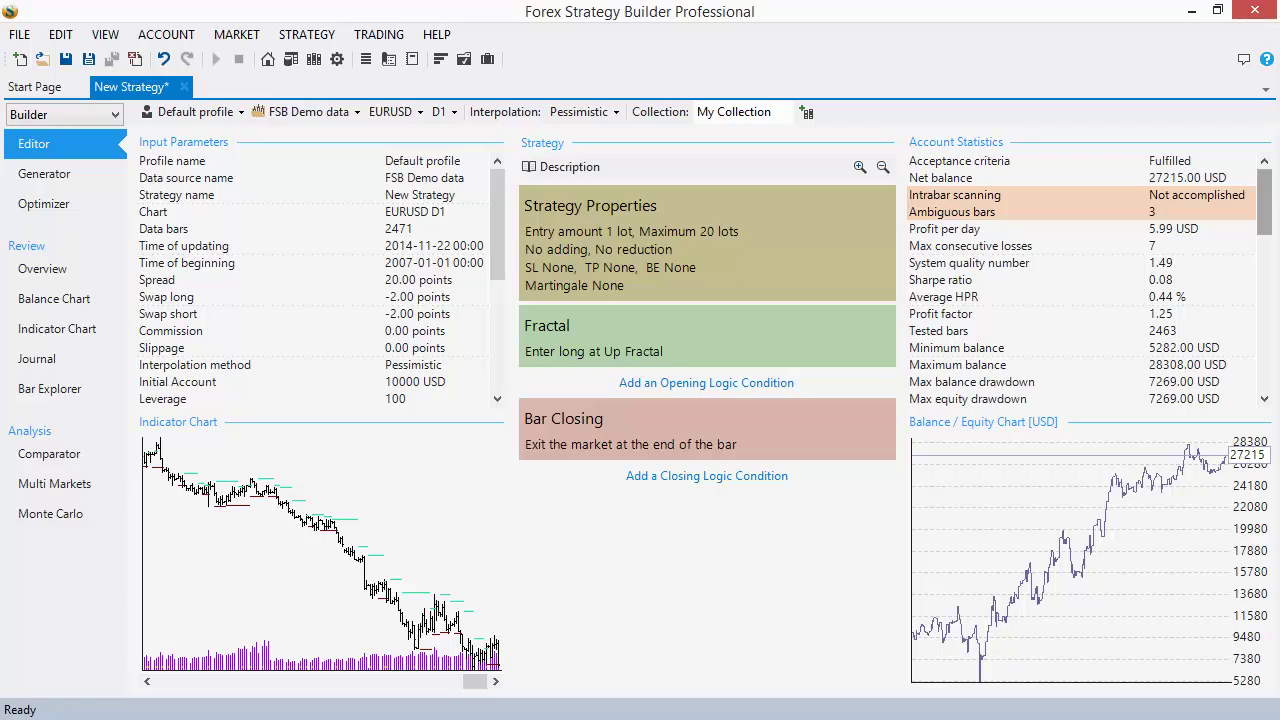
Step: Switch to MetaTrader 4 and remove the Fractals indicator from the EURUSD Daily chart
key(alt+Tab)
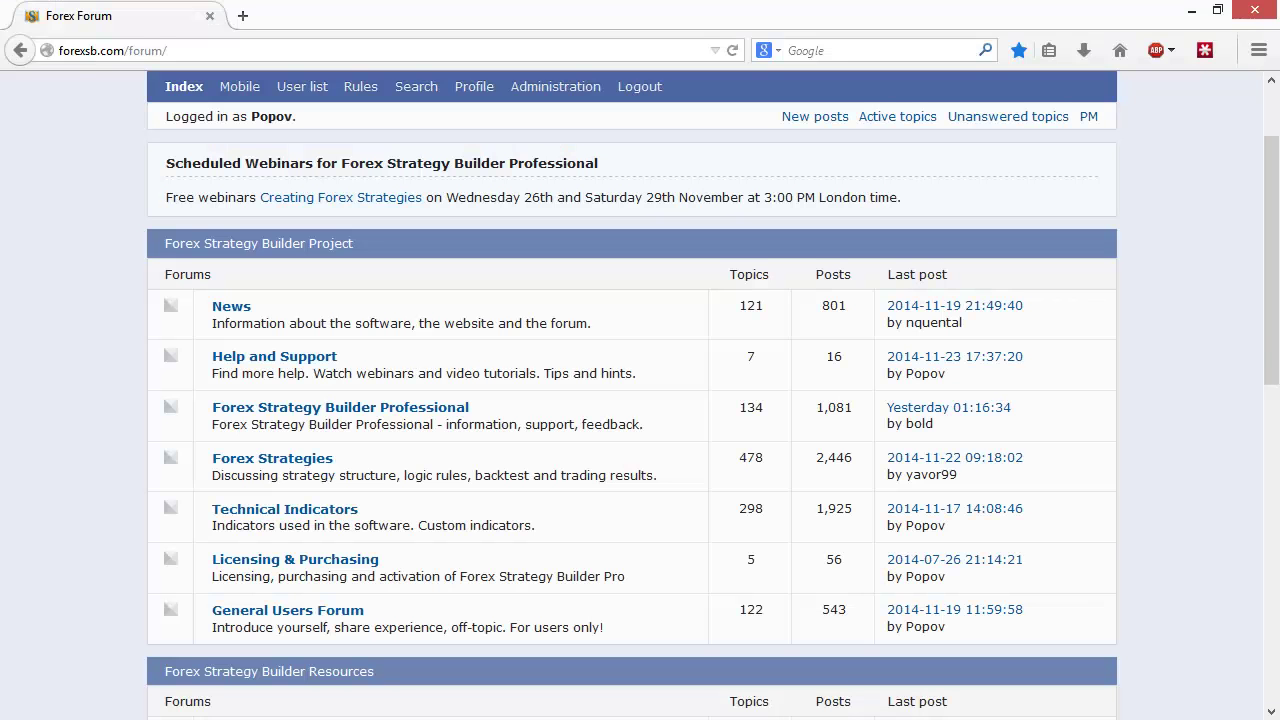
key(alt+Tab)
key(alt+Tab)
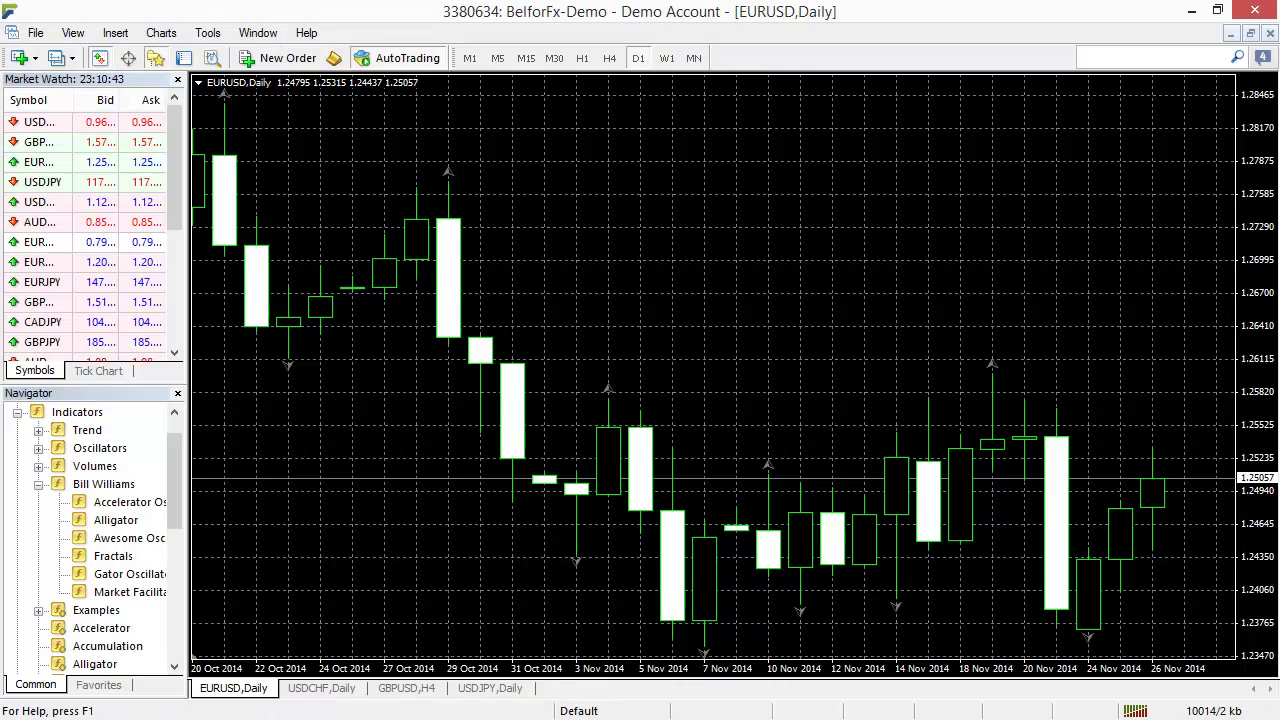
right_click(447, 177)
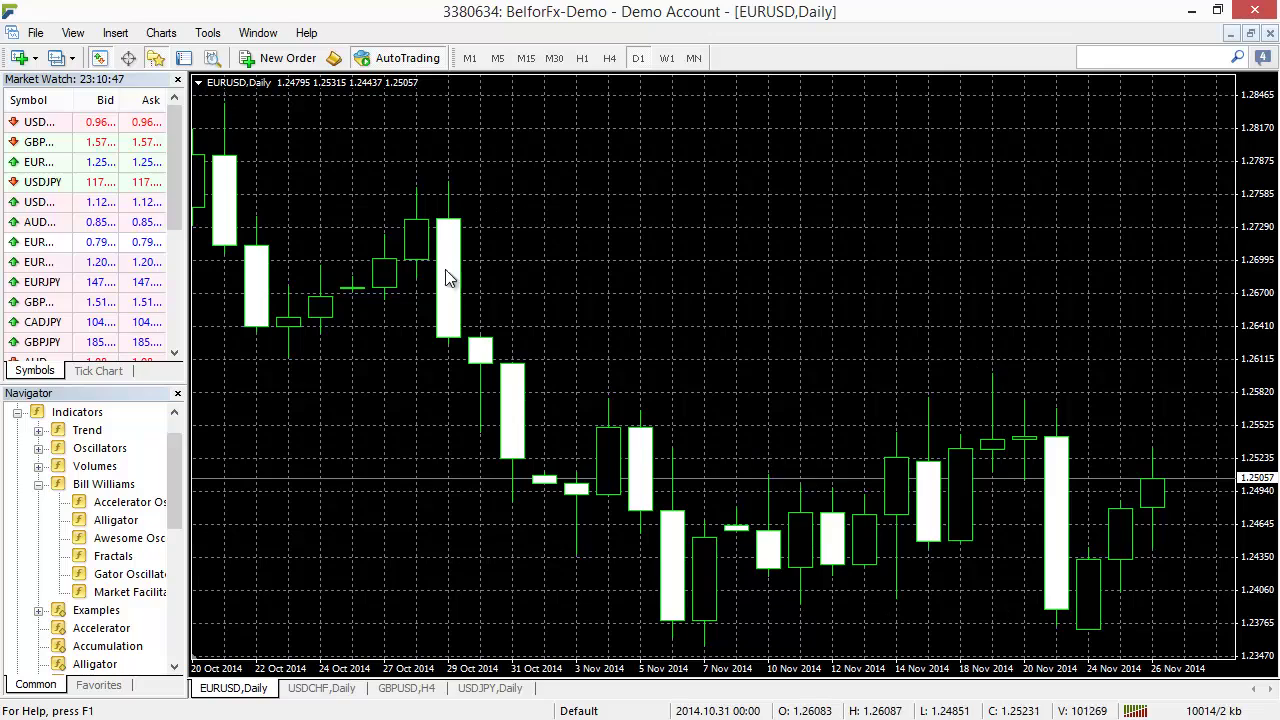
Step: Add the Bollinger Bands trend indicator to the EURUSD Daily chart with period 20, deviations 2, applied to Close
click(38, 485)
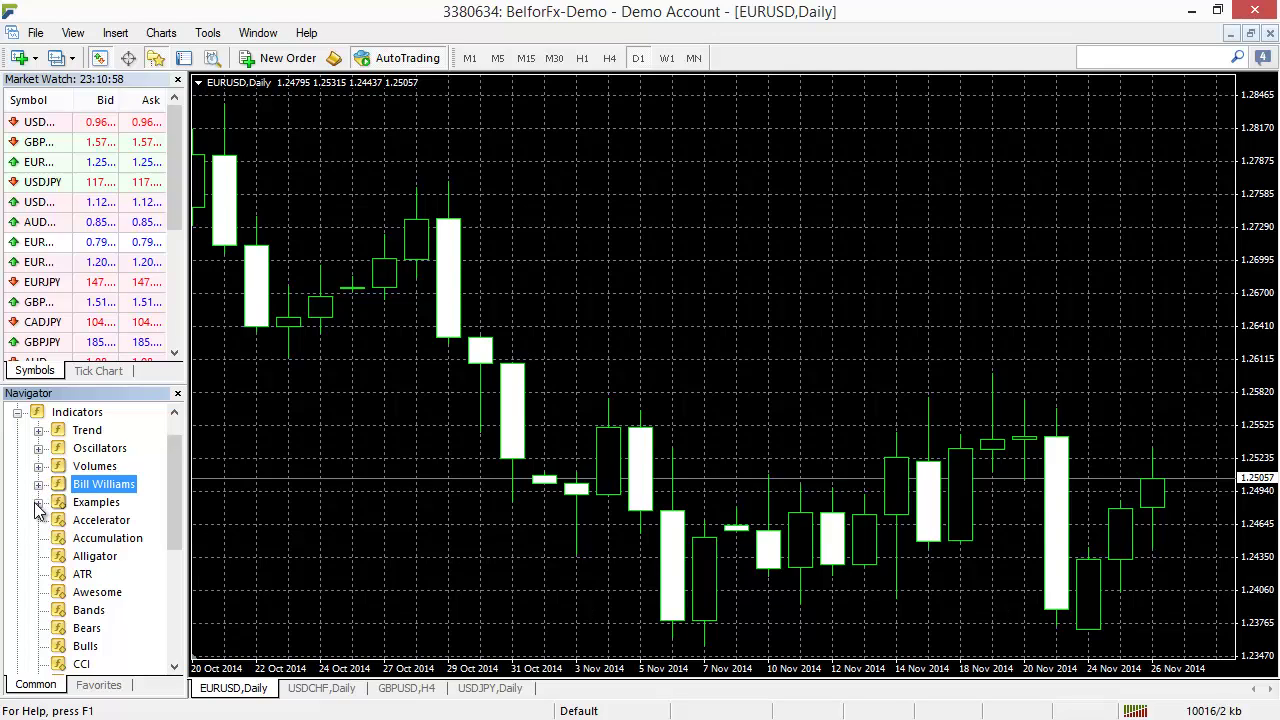
click(38, 430)
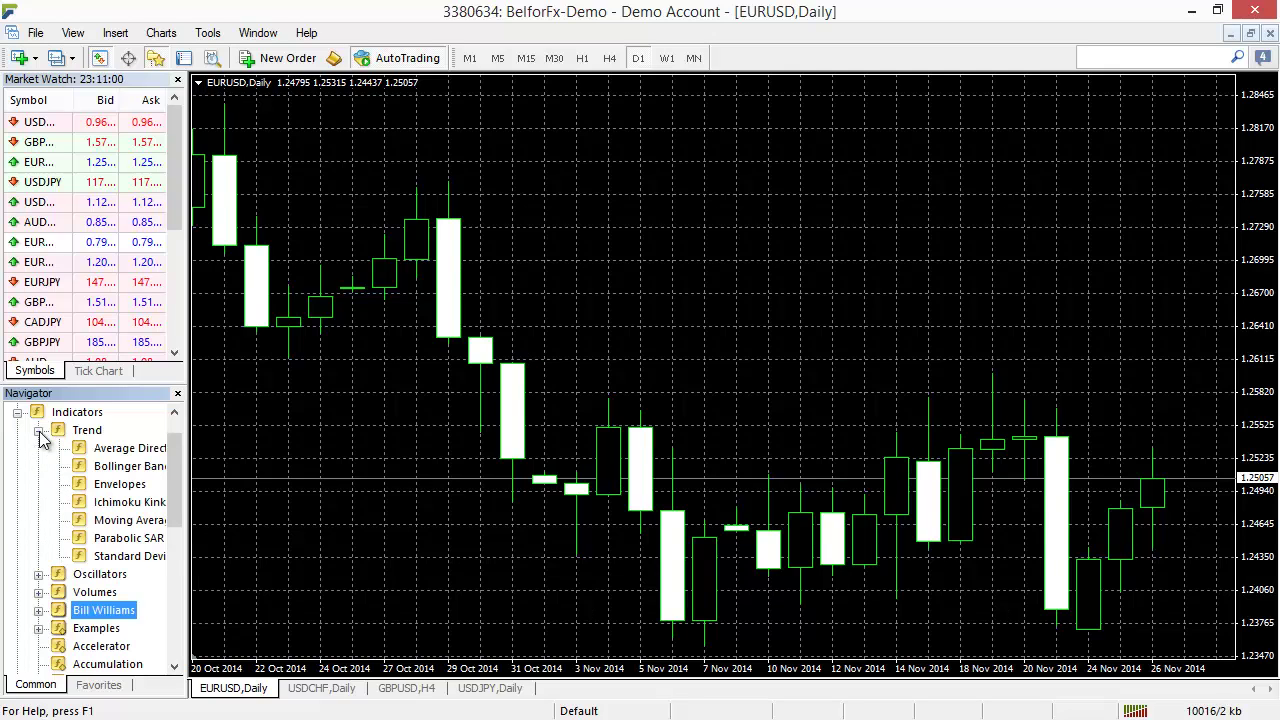
double_click(80, 472)
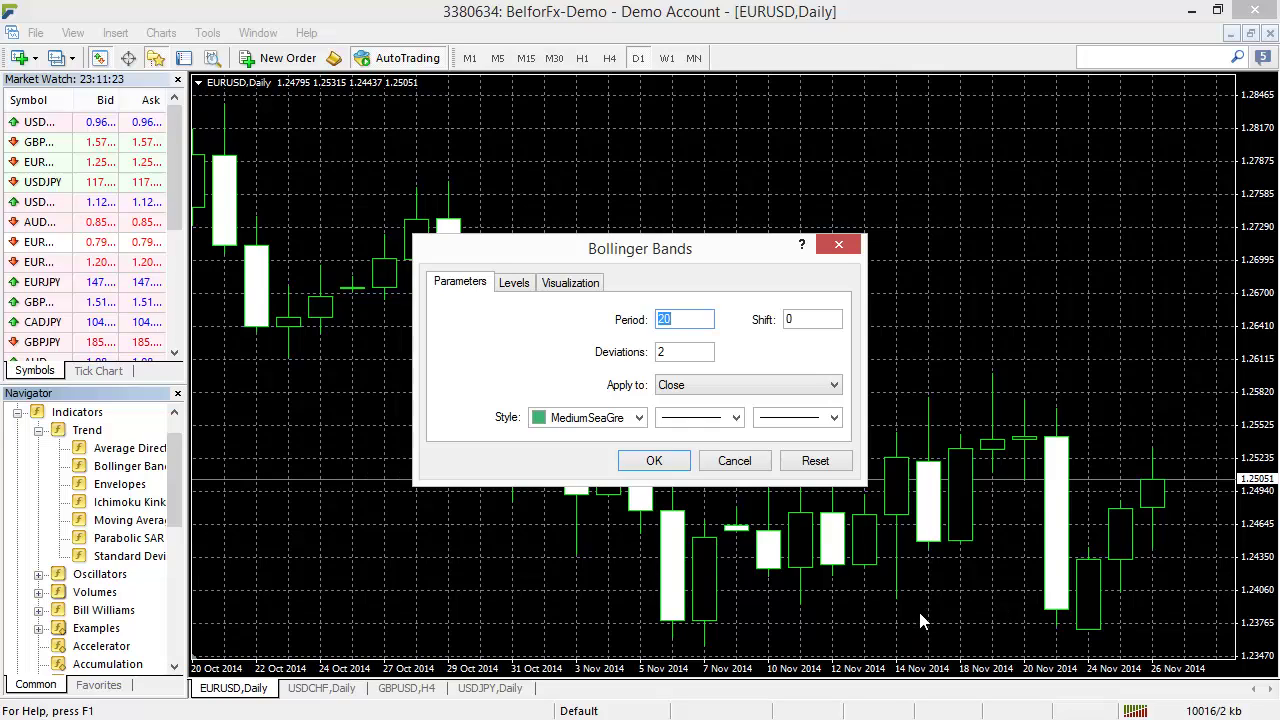
click(666, 355)
click(654, 461)
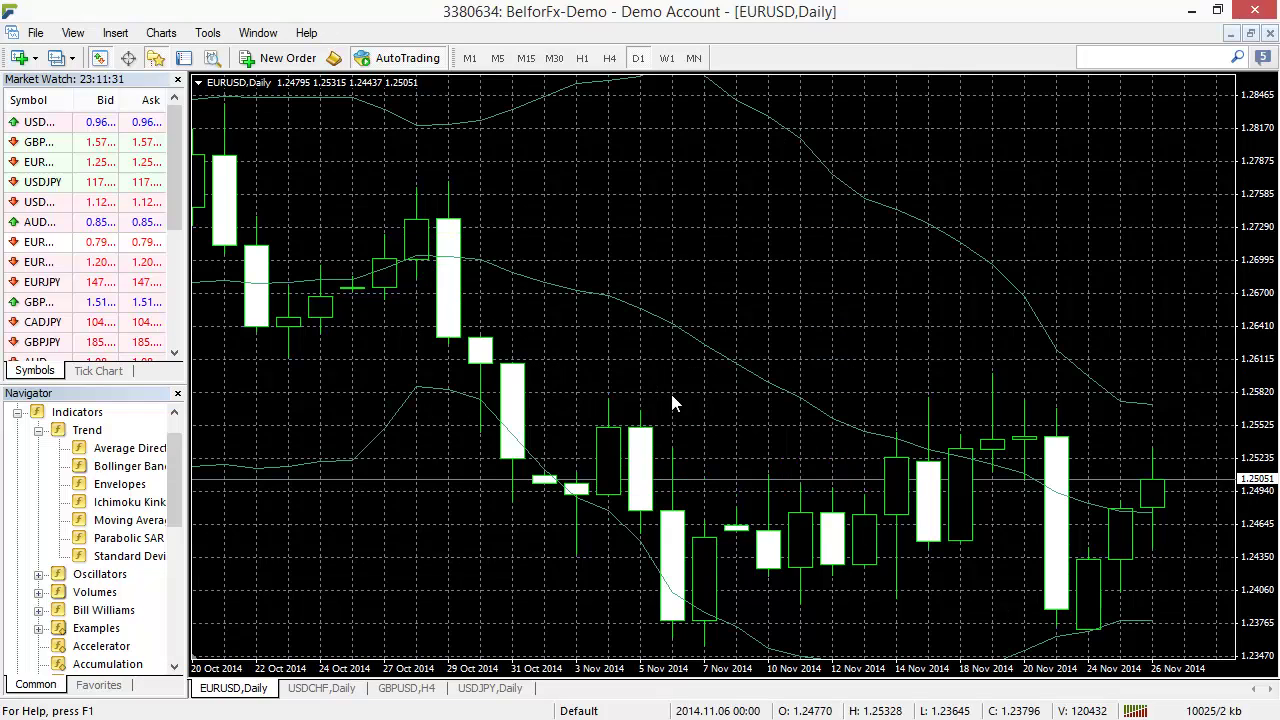
Step: Examine how price bars interact with the upper and lower Bollinger Bands across the EURUSD Daily history
scroll(676, 398, up, 6)
scroll(676, 401, down, 5)
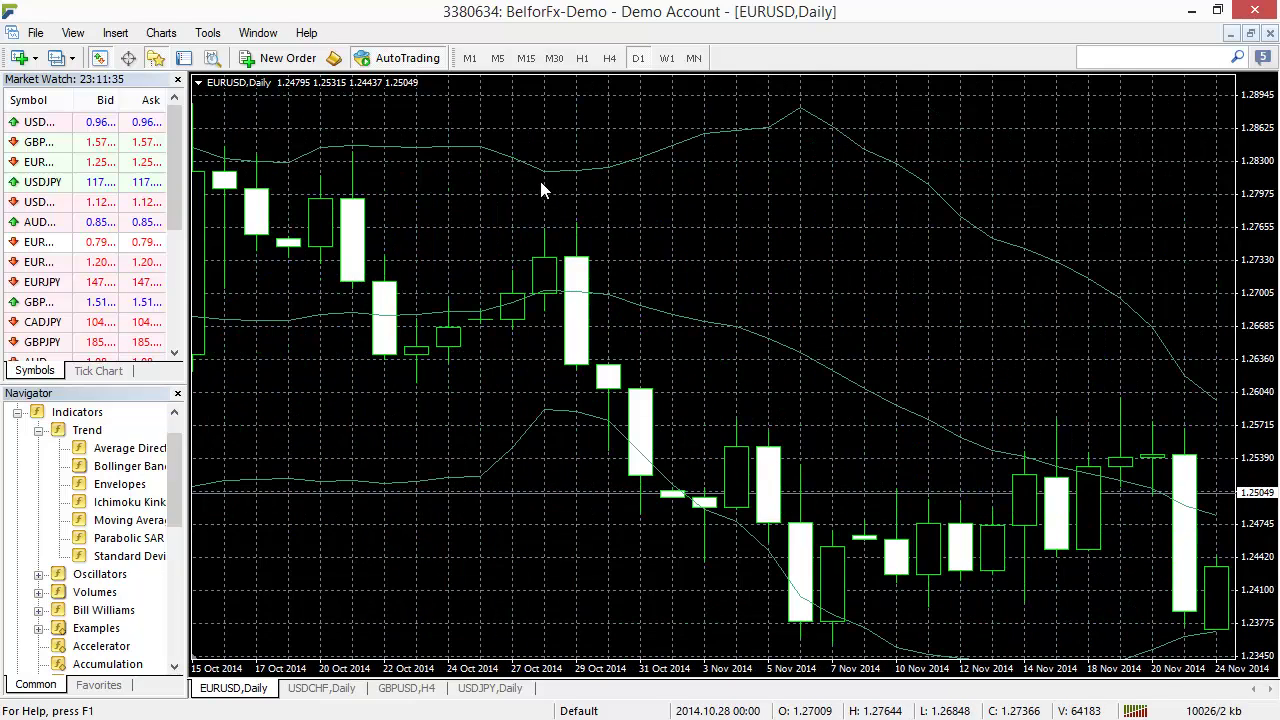
mouse_move(549, 174)
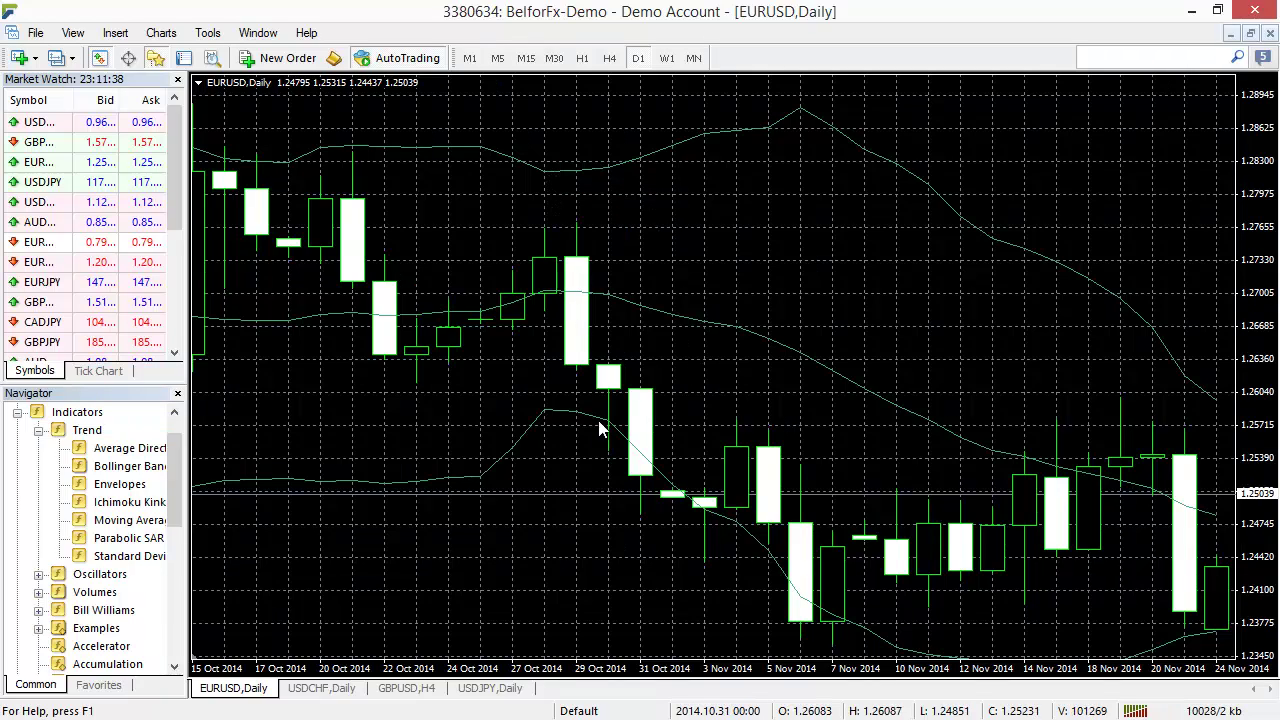
mouse_move(565, 416)
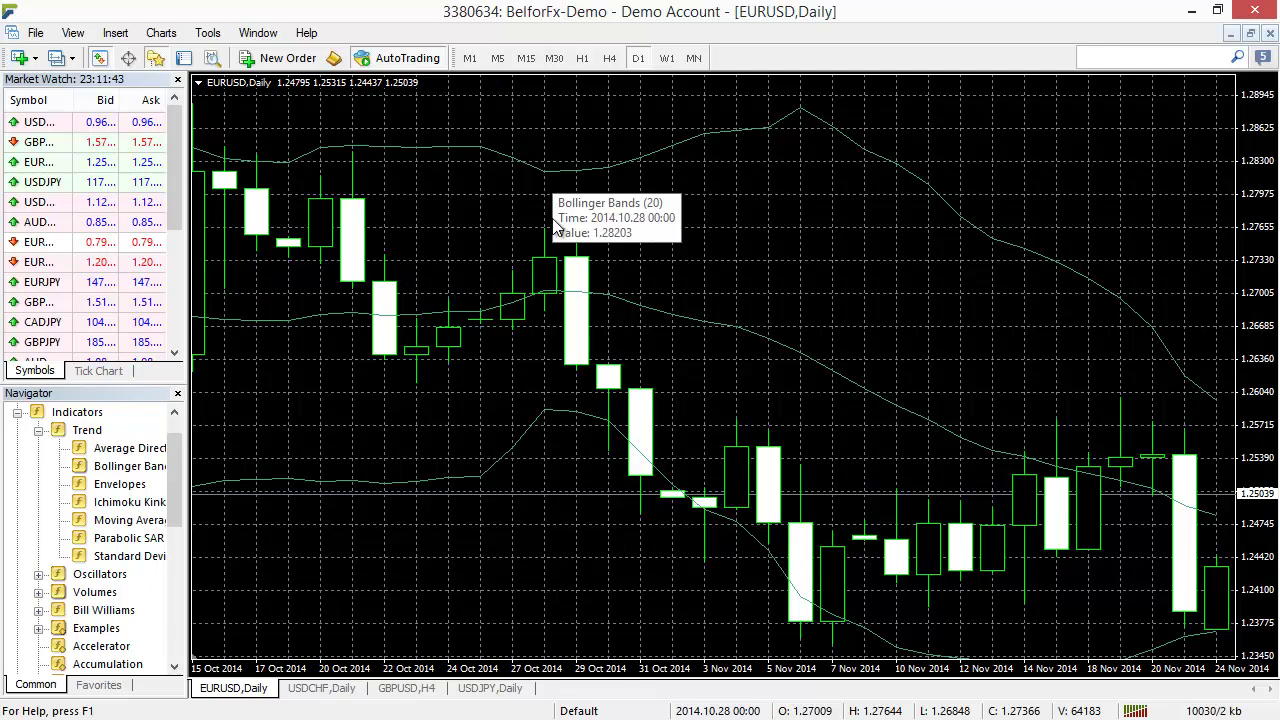
scroll(577, 418, up, 6)
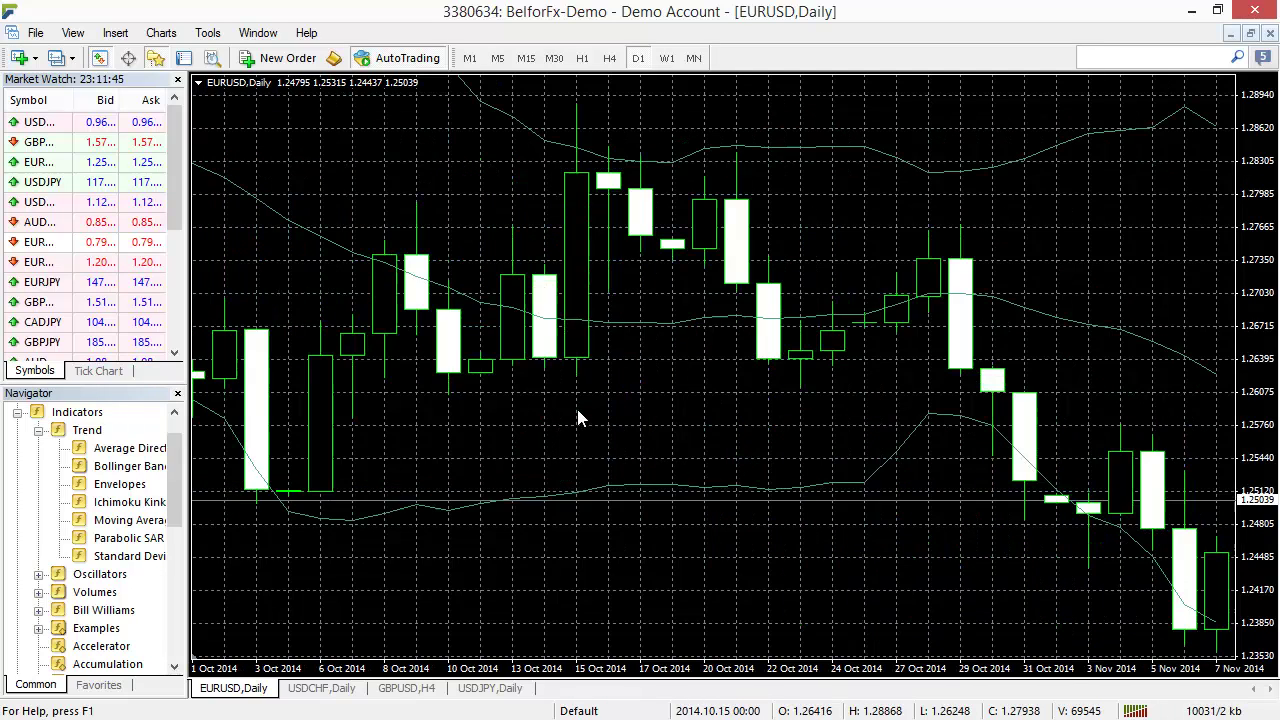
scroll(577, 418, down, 1)
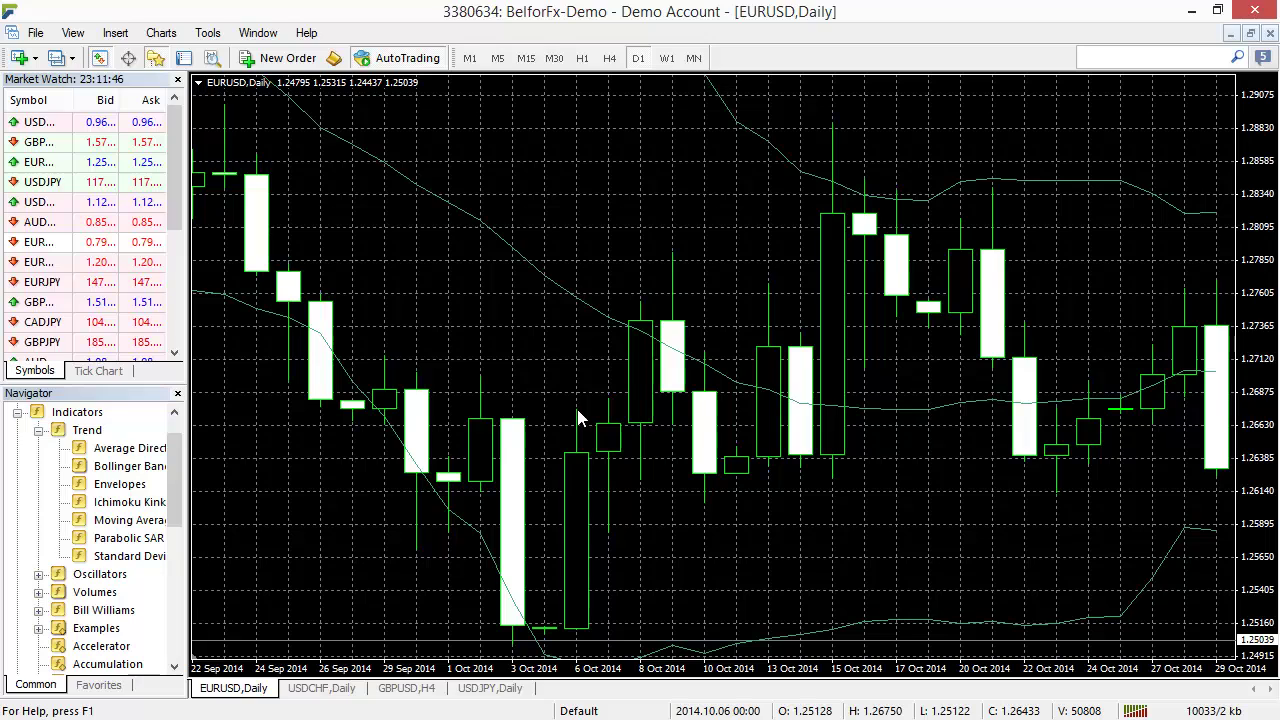
scroll(577, 418, up, 8)
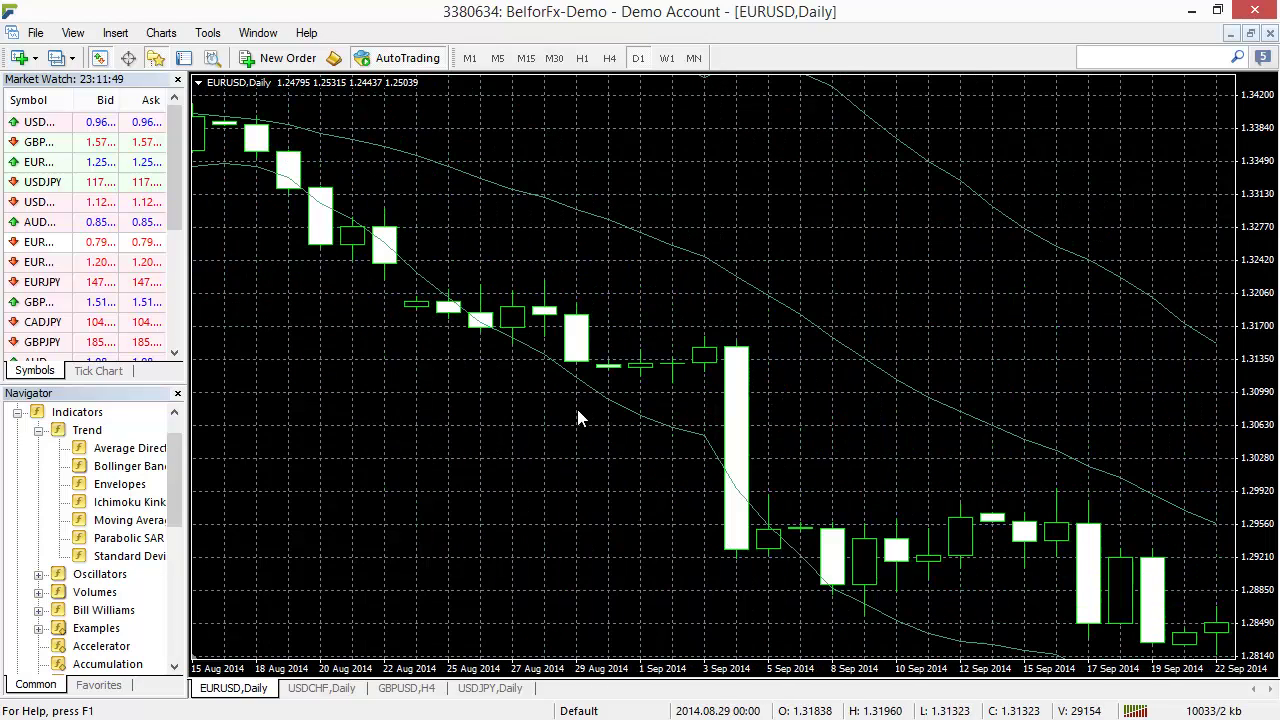
scroll(577, 418, down, 1)
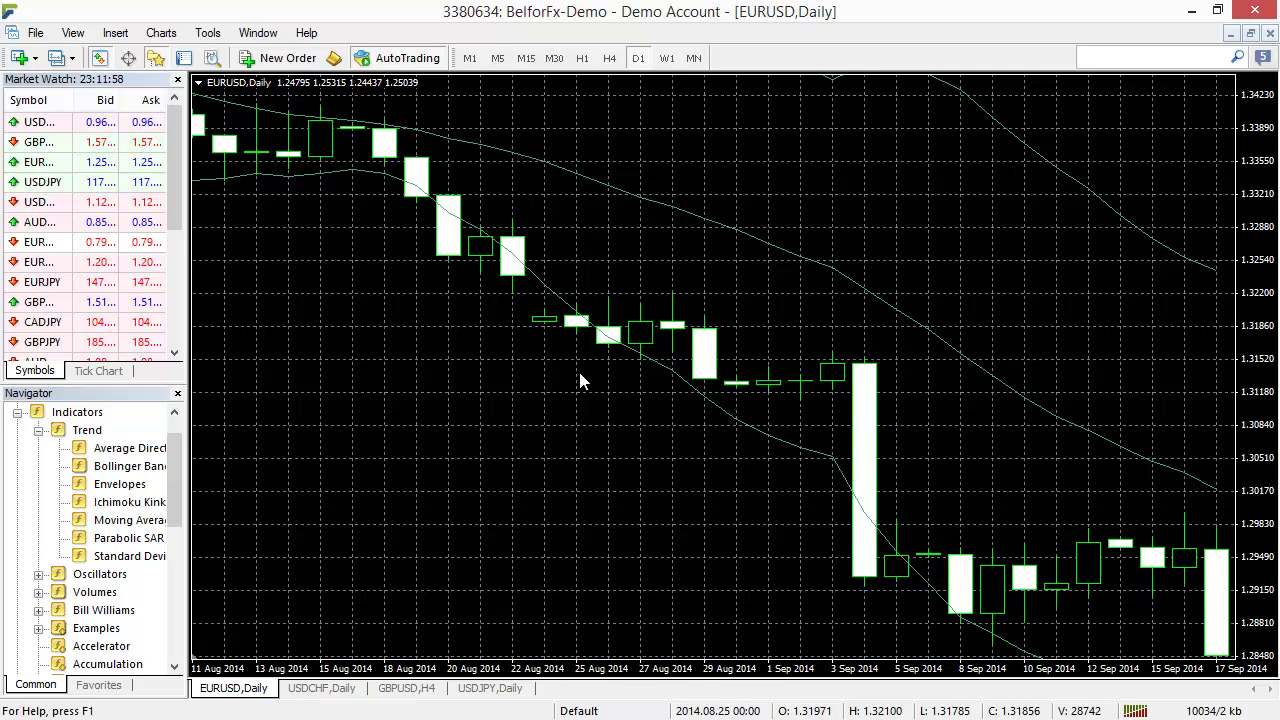
key(minus)
key(minus)
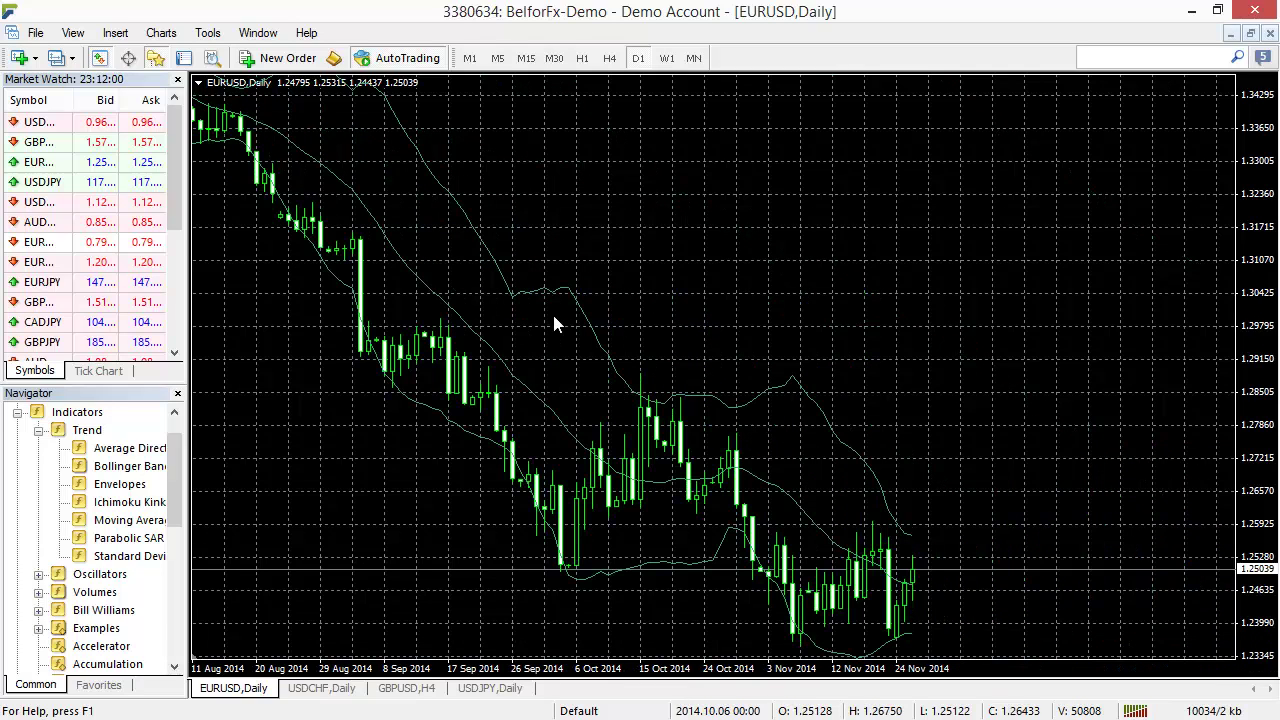
Step: Review earlier EURUSD Daily history back to April 2013, examining where price bars reach the outer Bollinger Bands and the middle line
scroll(394, 305, up, 4)
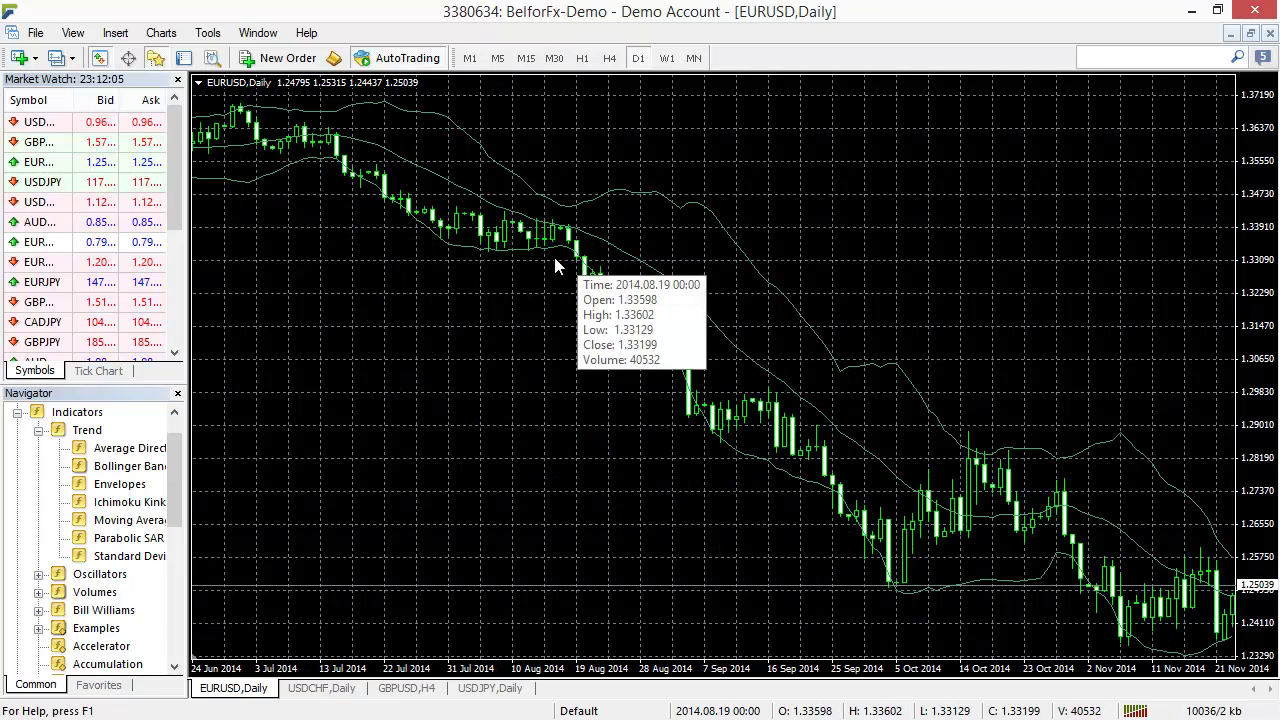
scroll(527, 314, up, 2)
scroll(527, 314, up, 15)
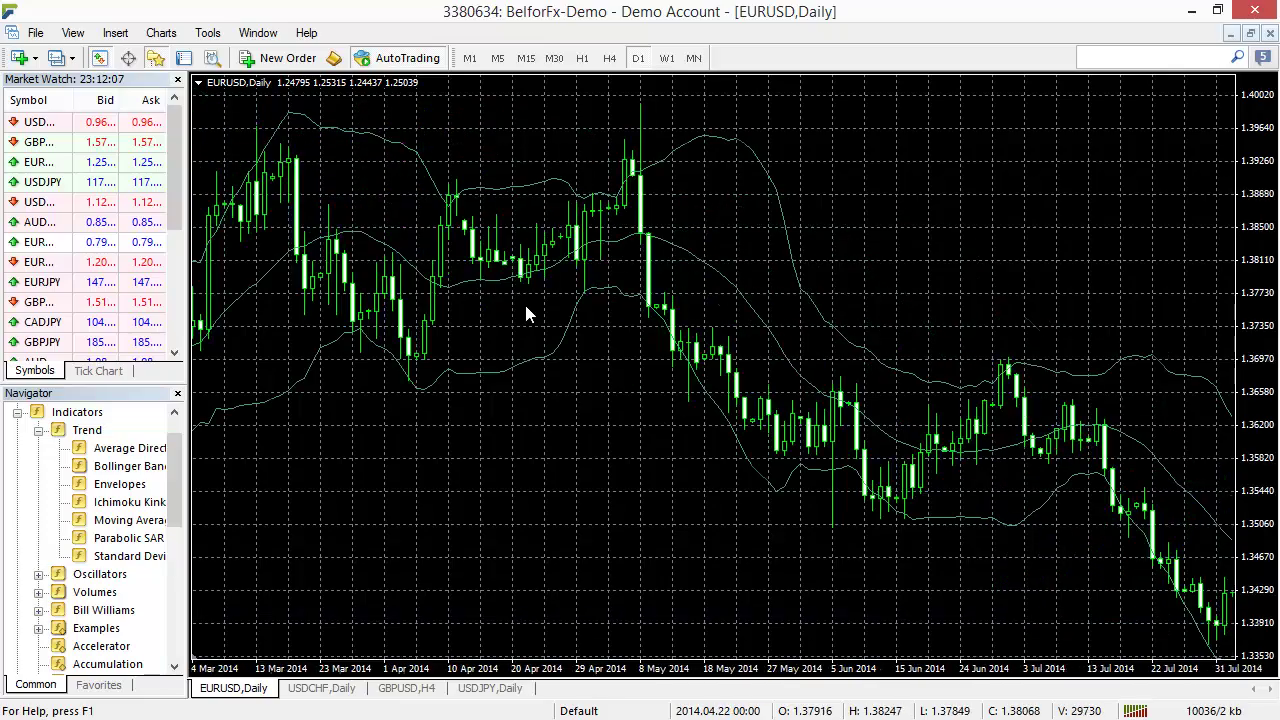
scroll(527, 314, up, 10)
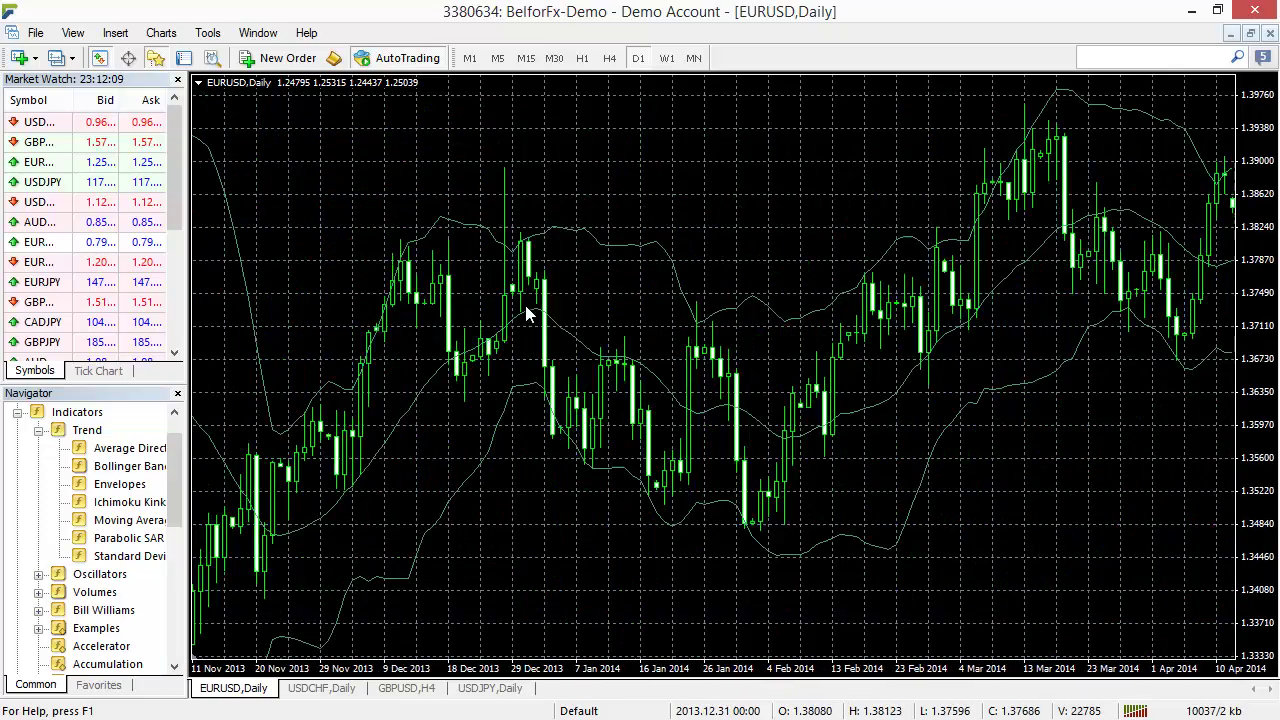
scroll(527, 314, up, 2)
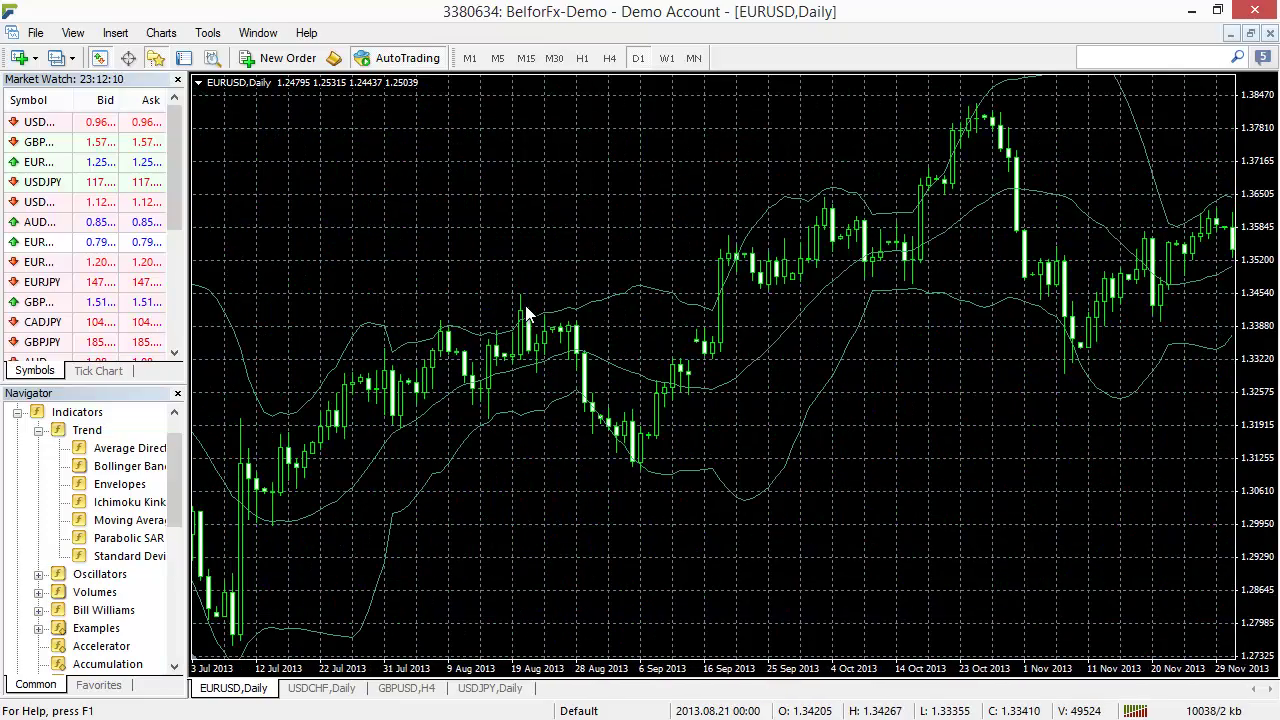
scroll(527, 314, up, 1)
scroll(527, 314, up, 5)
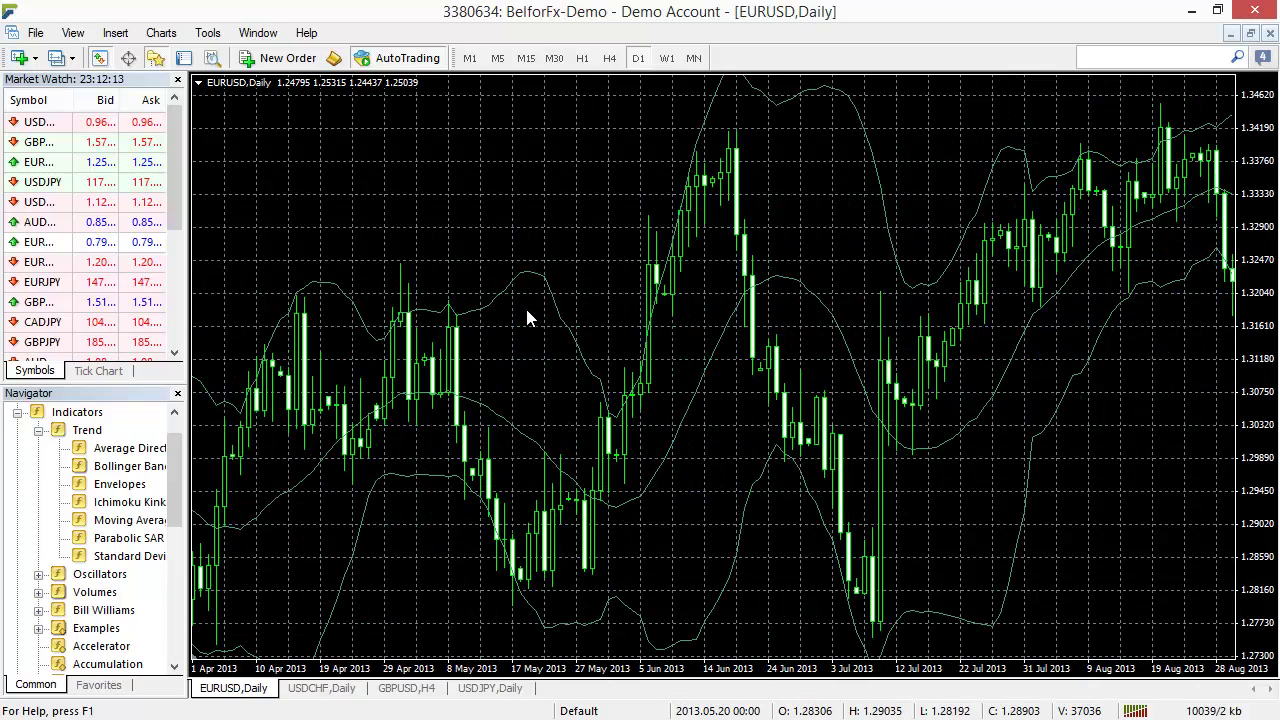
mouse_move(629, 500)
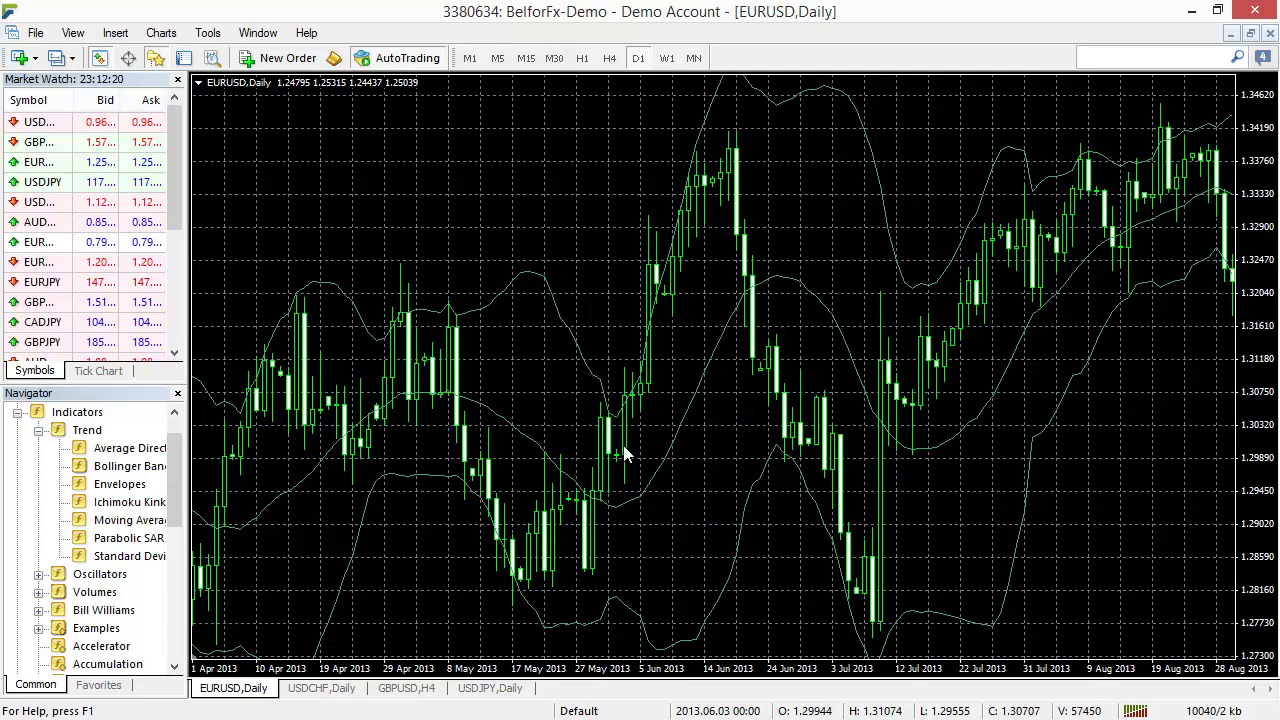
mouse_move(622, 418)
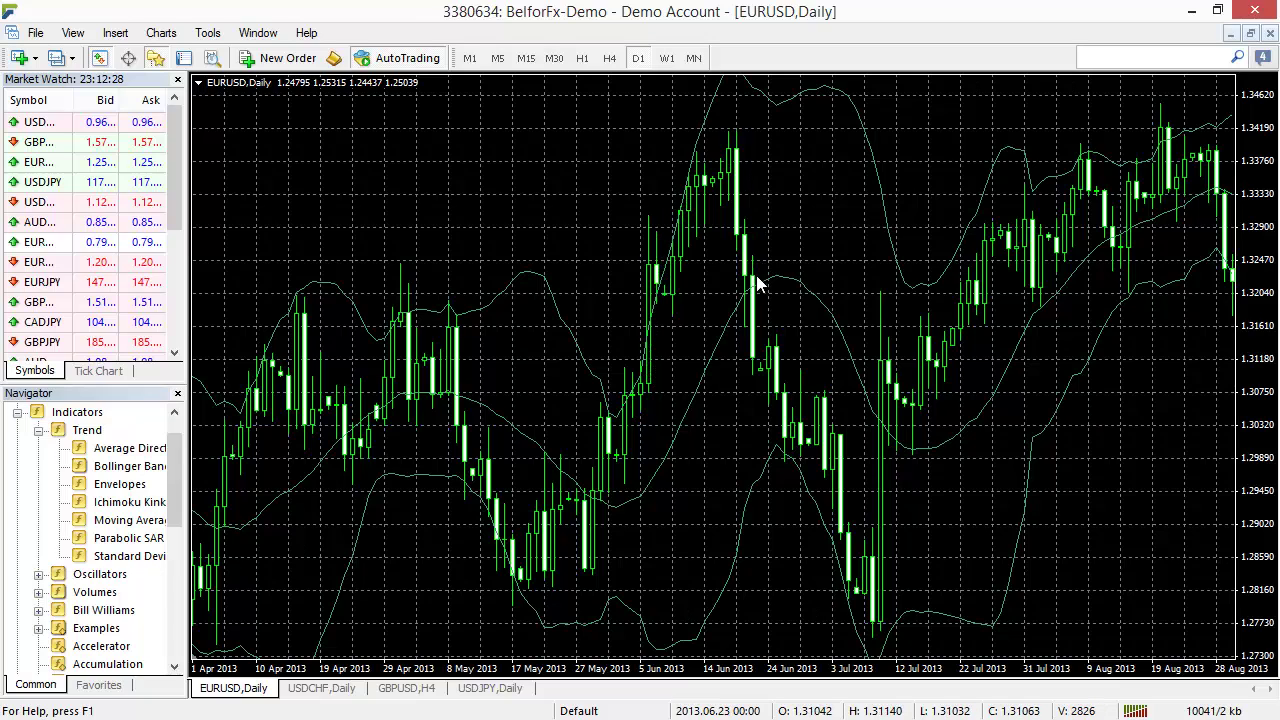
mouse_move(752, 291)
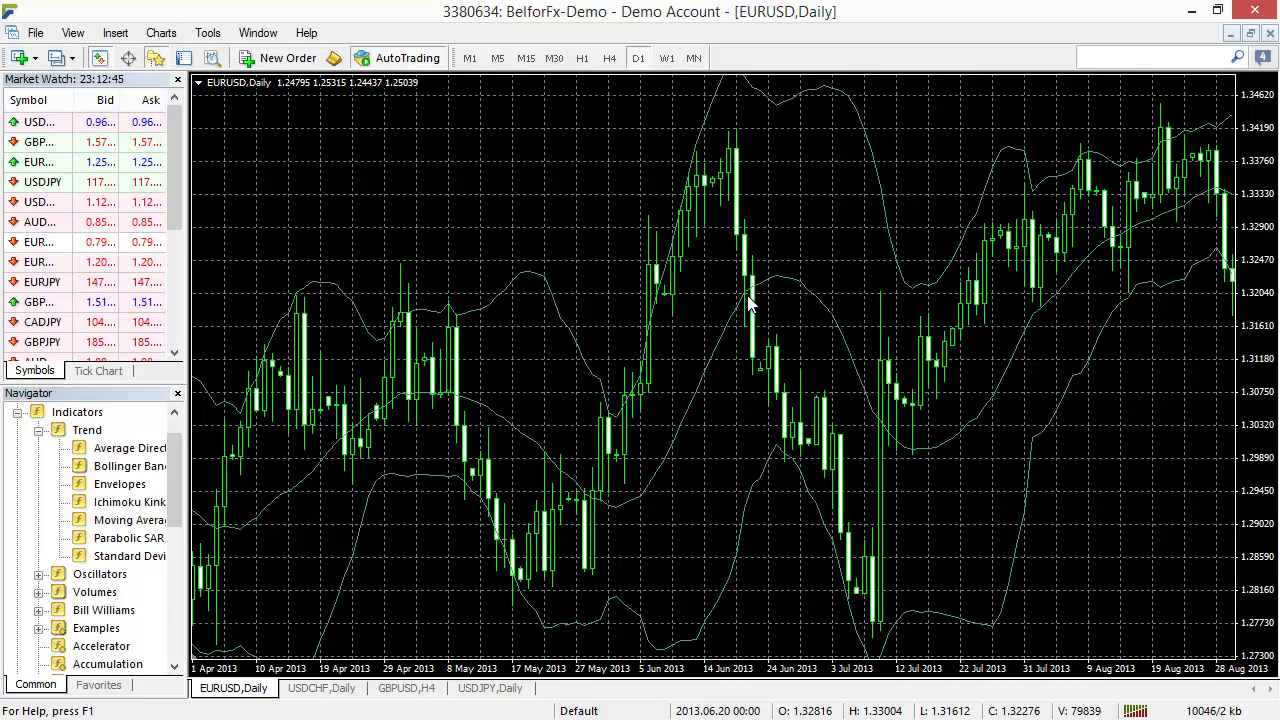
Step: Examine how price bars meet the lower and middle Bollinger Bands during the EURUSD decline in summer 2014
scroll(763, 290, left, 2)
scroll(764, 292, right, 6)
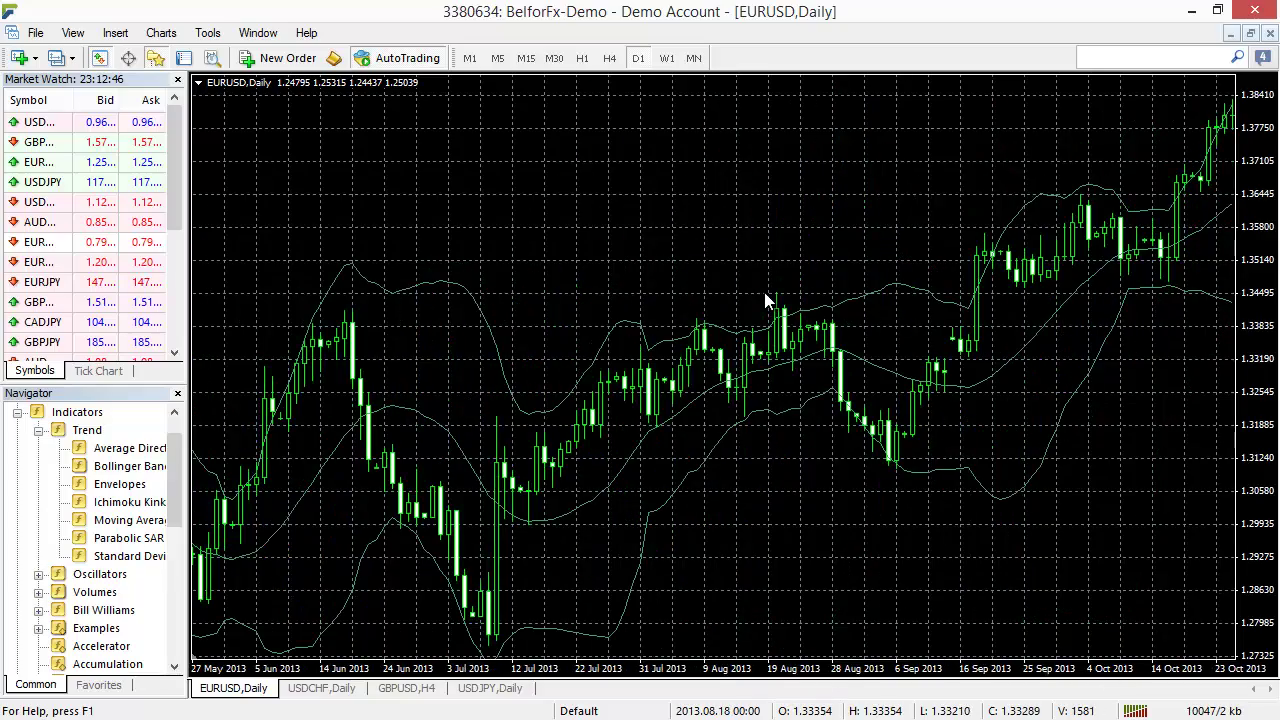
scroll(764, 292, right, 8)
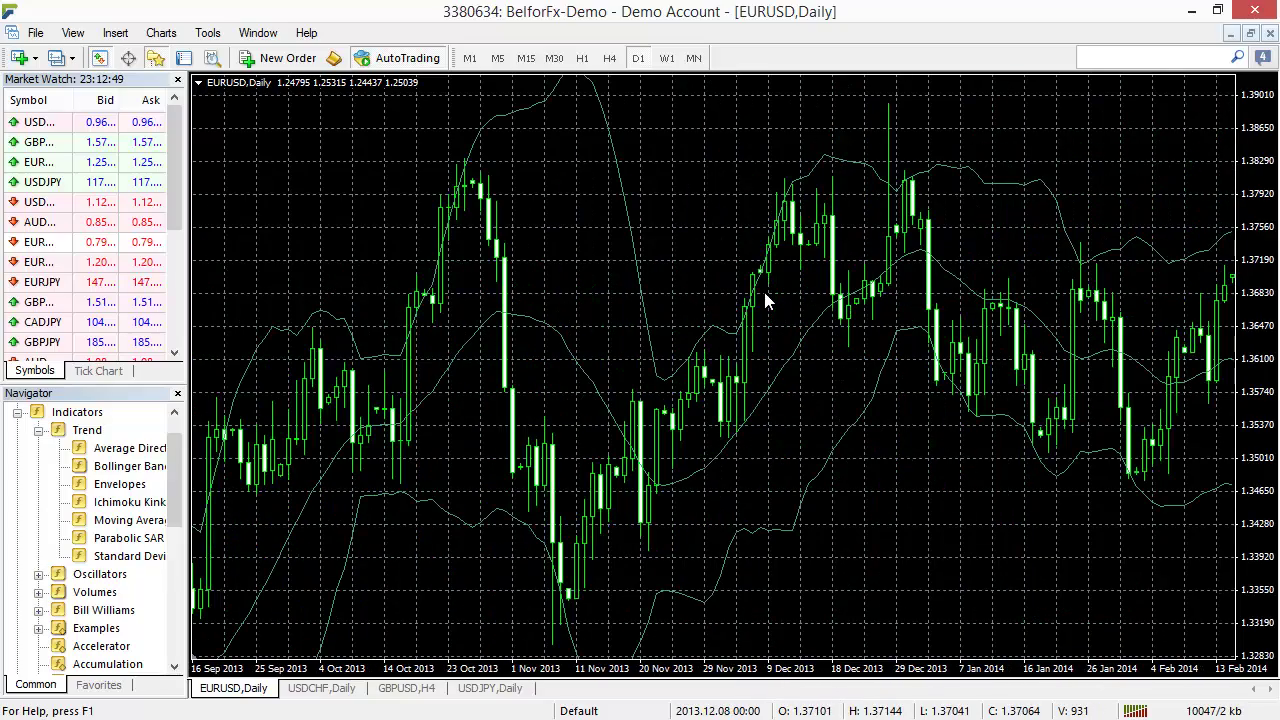
scroll(763, 290, right, 7)
scroll(765, 294, right, 6)
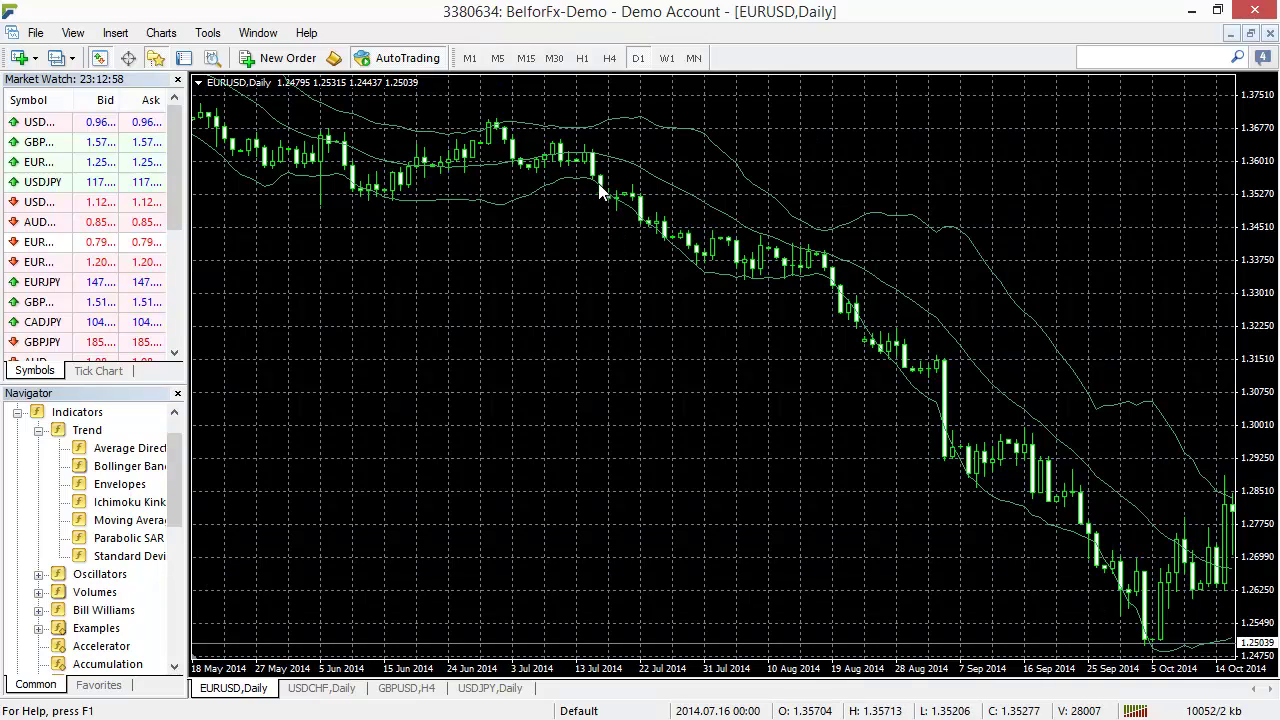
mouse_move(593, 186)
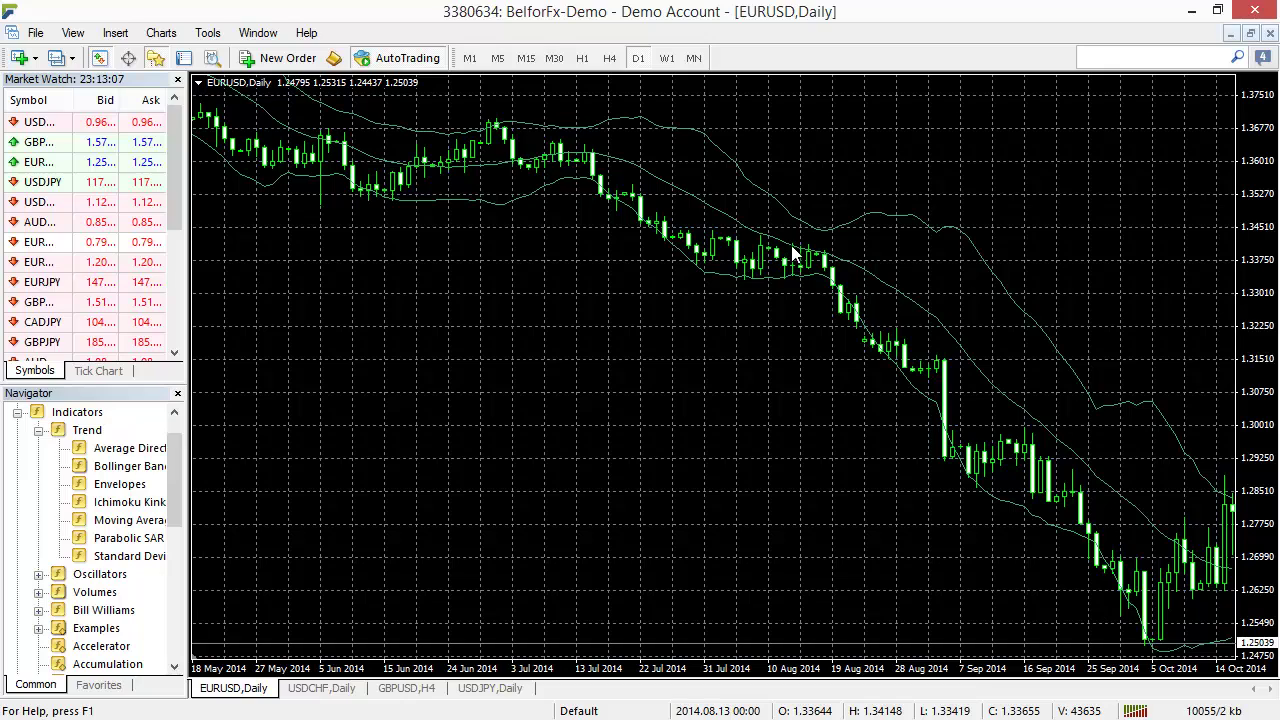
mouse_move(793, 246)
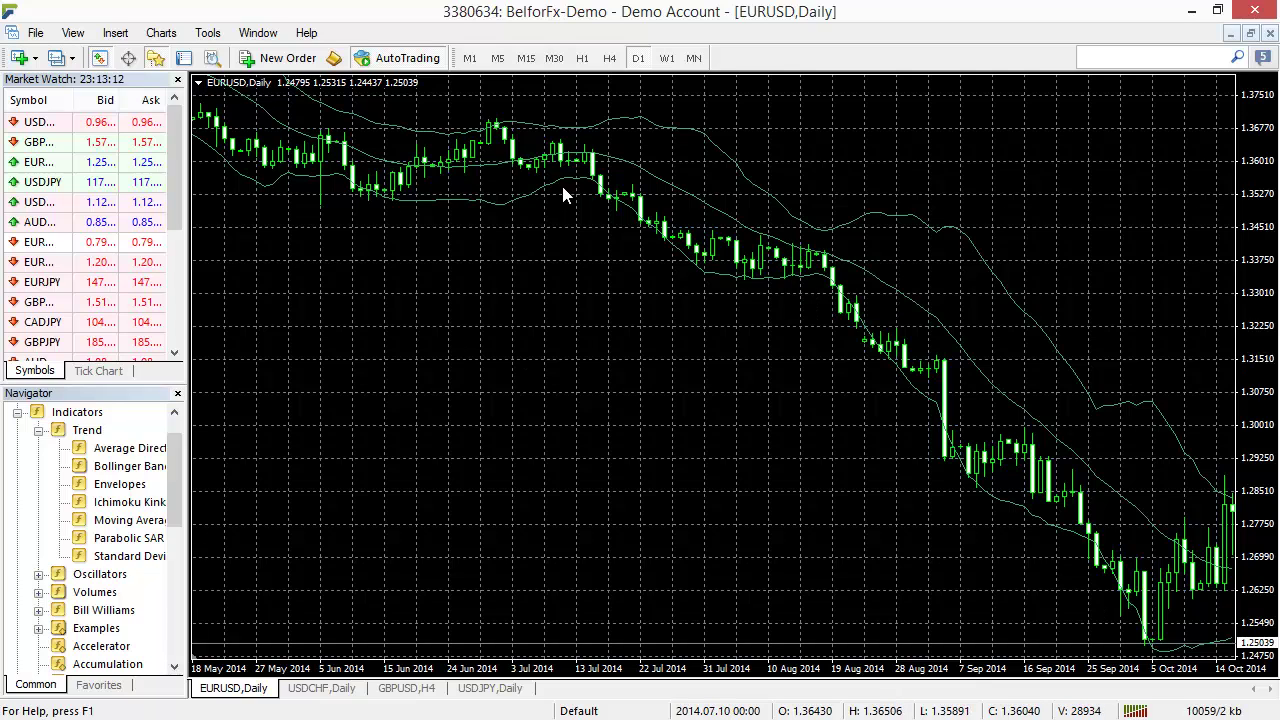
scroll(566, 186, up, 6)
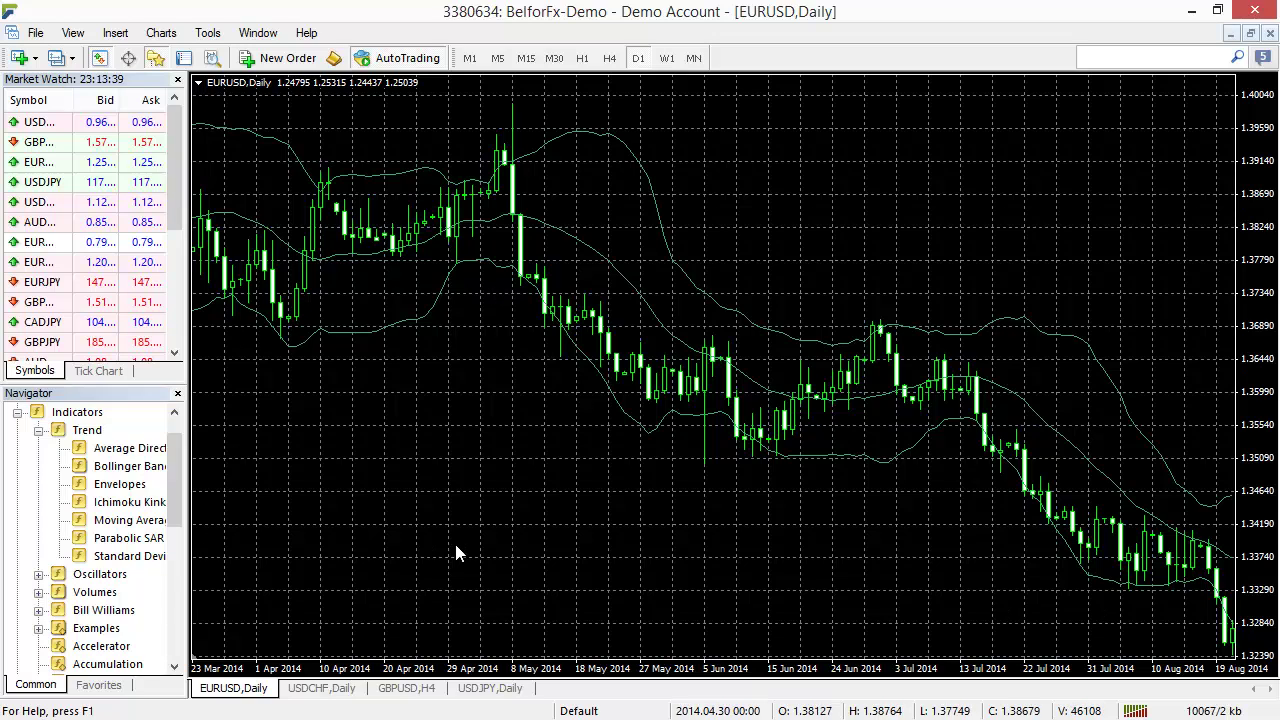
Step: Switch to Forex Strategy Builder Professional and replace the Fractal opening point with Bollinger Bands, entering long at Upper Band, period 20, multiplier 2.00
click(38, 431)
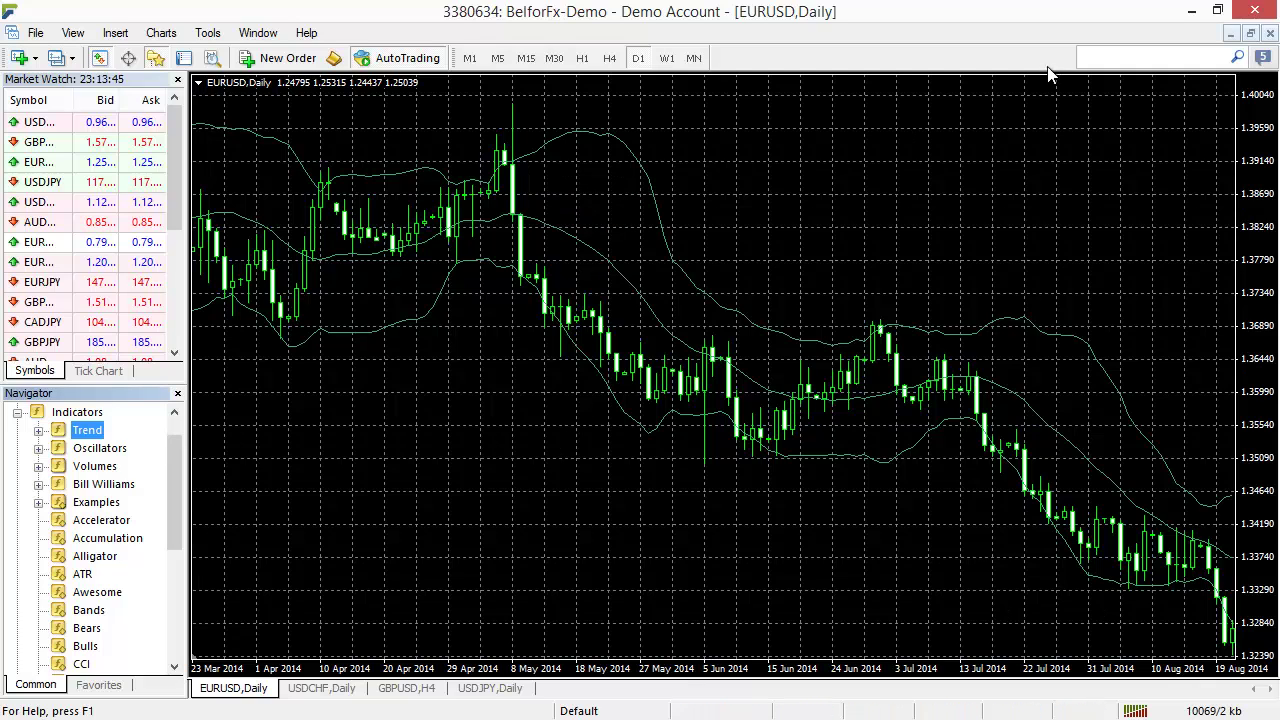
click(1192, 12)
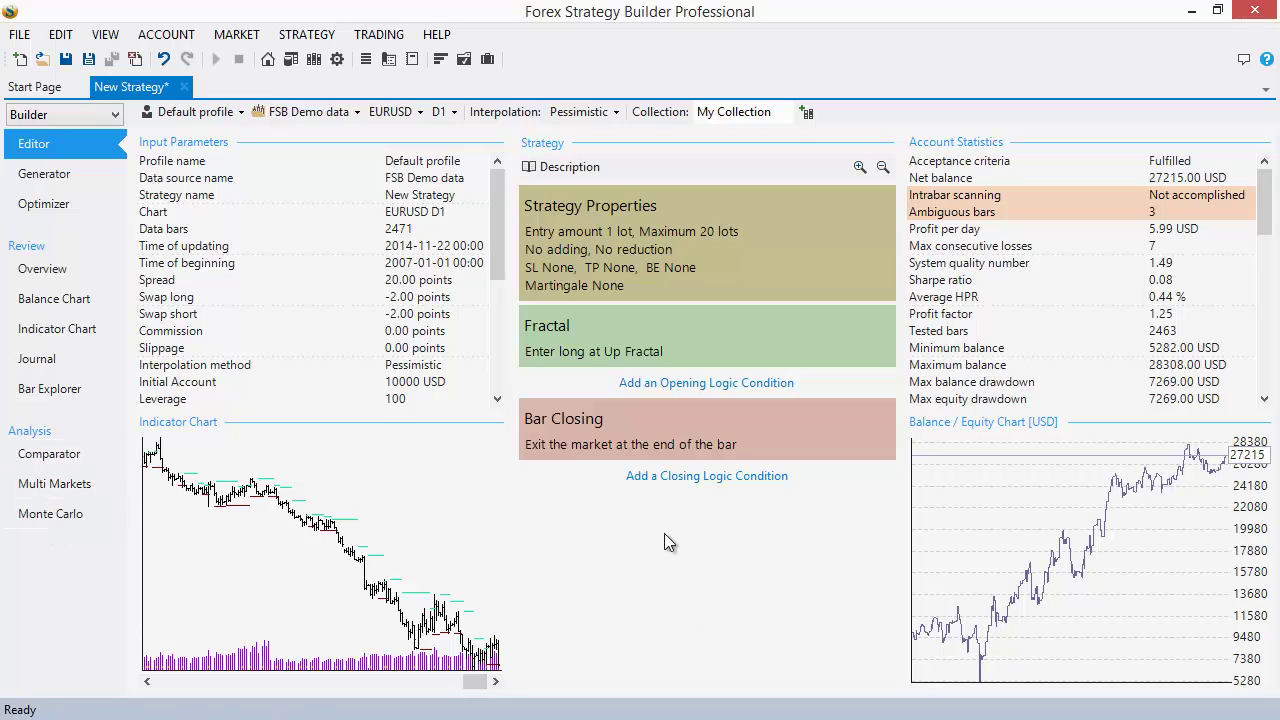
click(642, 329)
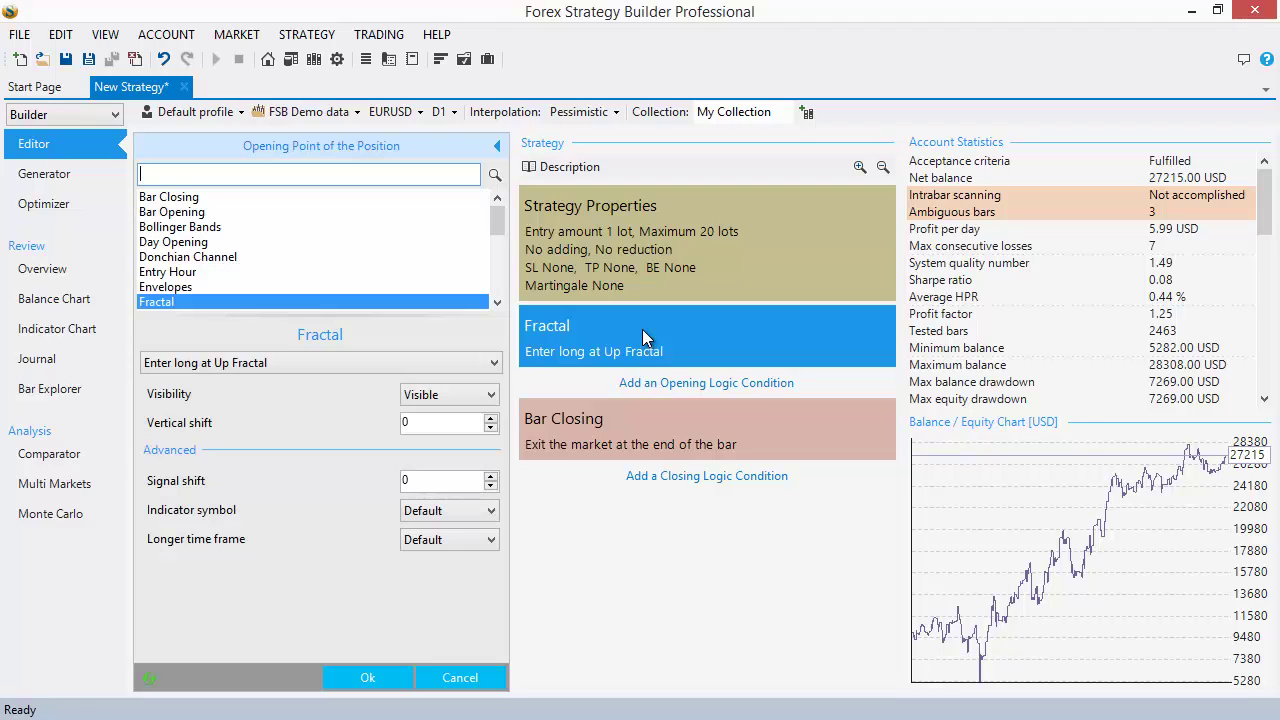
click(200, 232)
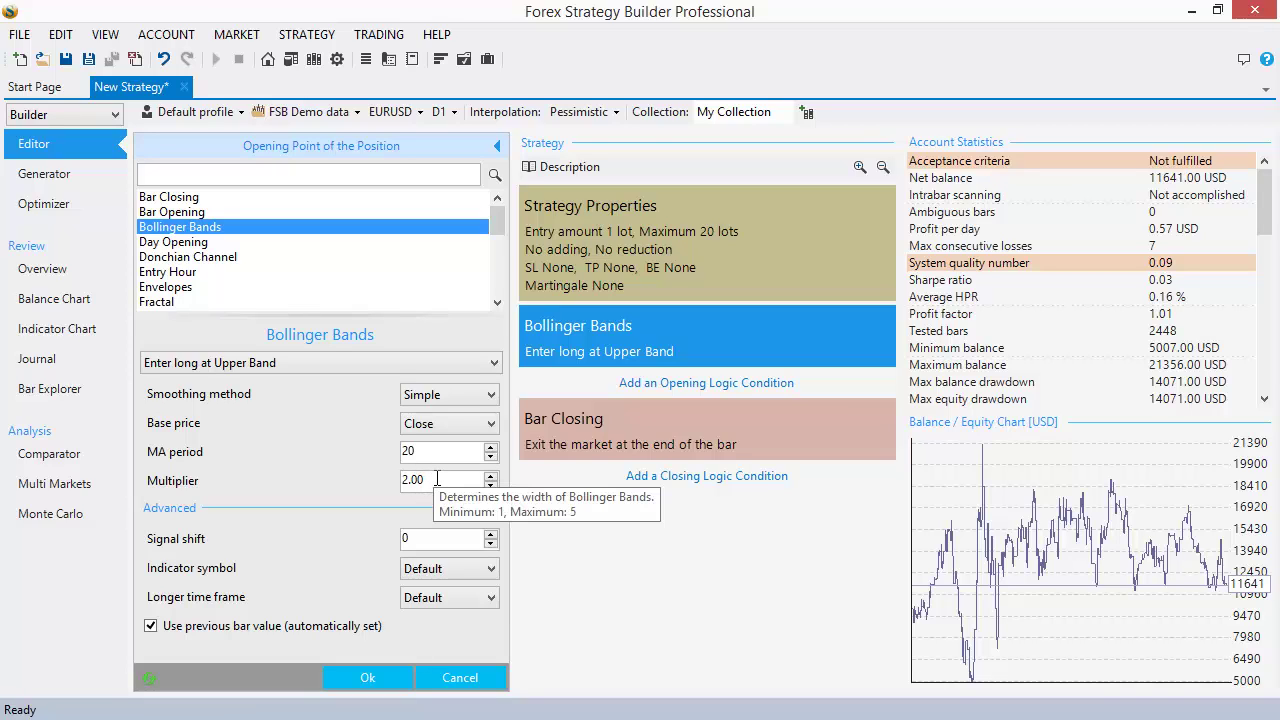
click(367, 678)
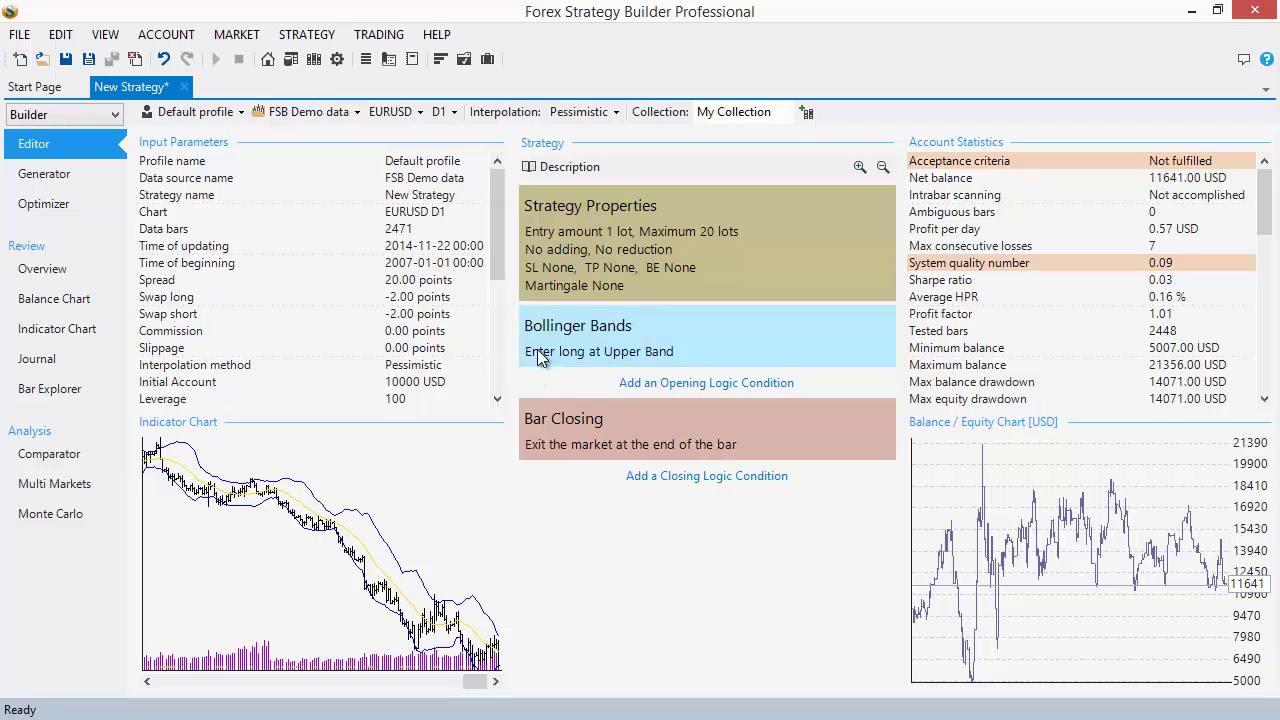
Step: Examine the Bollinger Bands entries and bar-closing exits on the full indicator chart, and return to the strategy editor
mouse_move(576, 365)
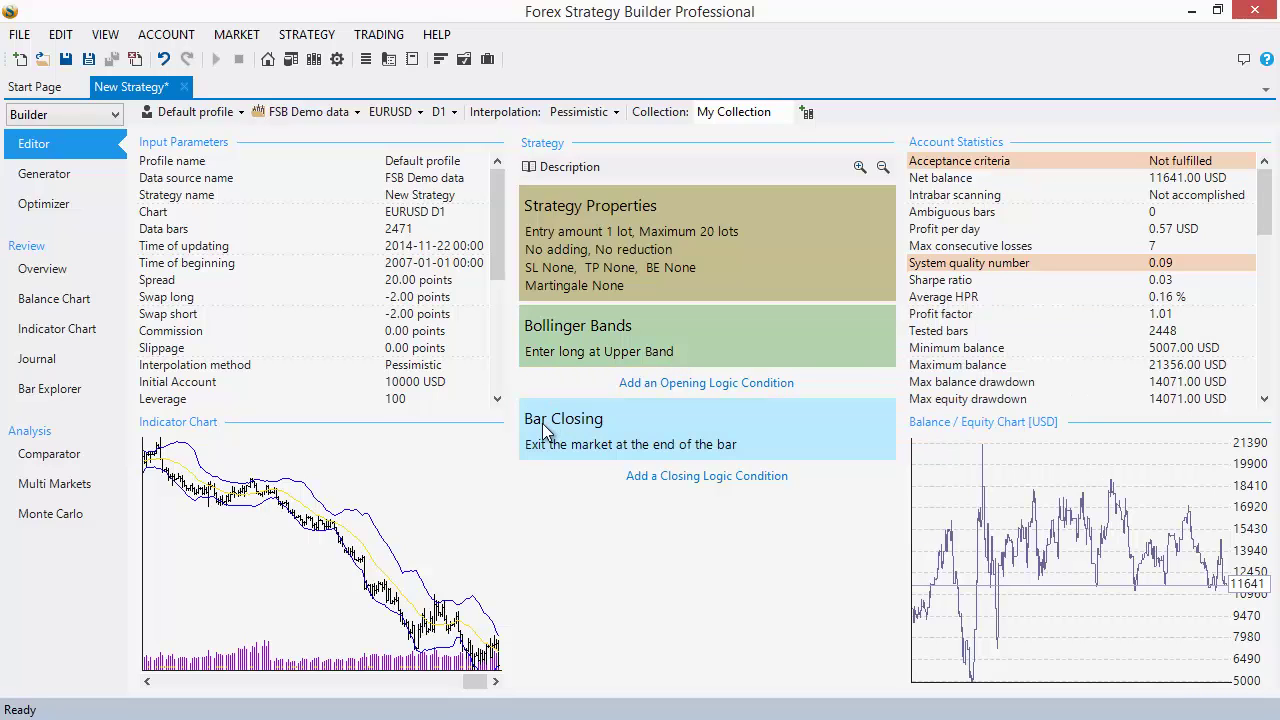
mouse_move(602, 435)
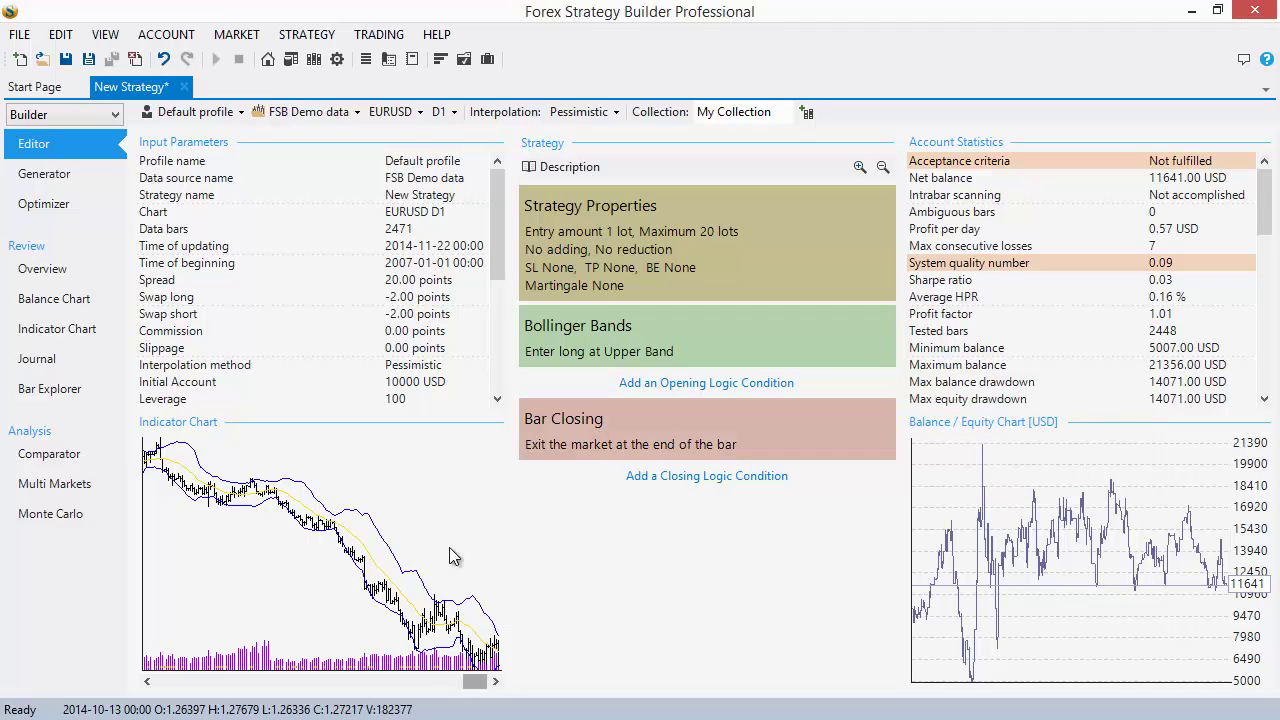
click(332, 514)
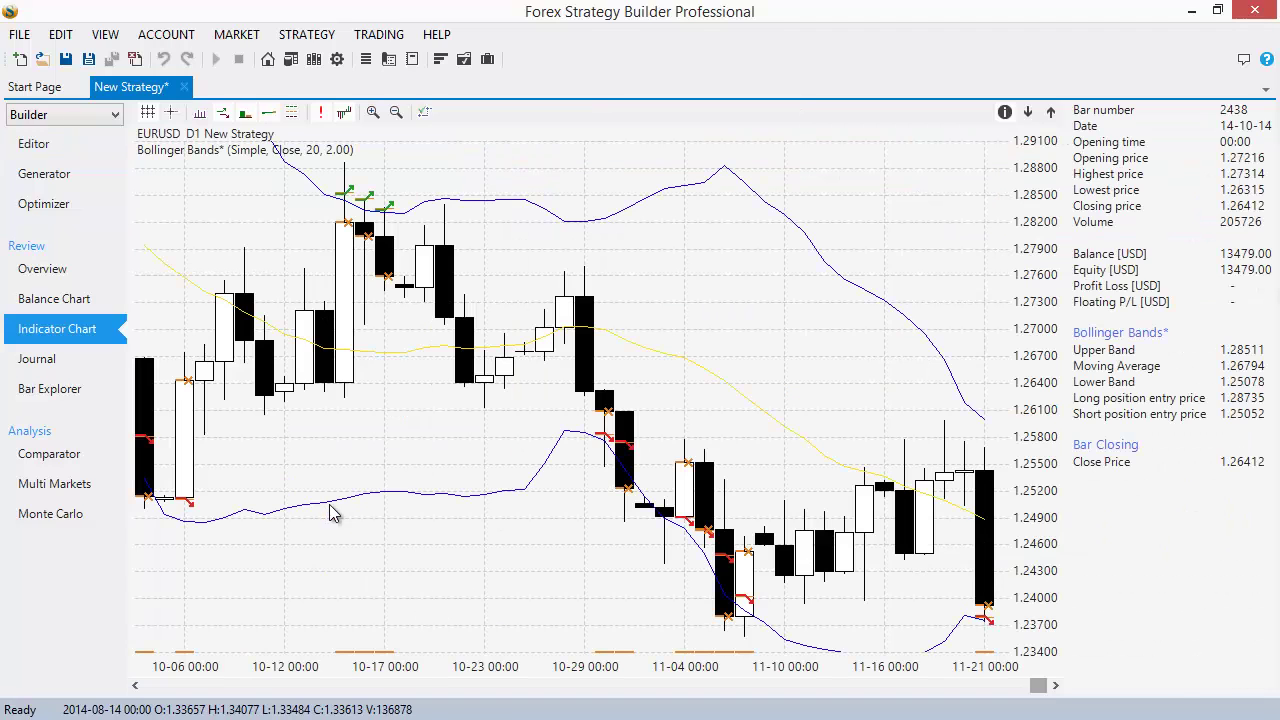
scroll(465, 393, up, 5)
scroll(465, 393, down, 3)
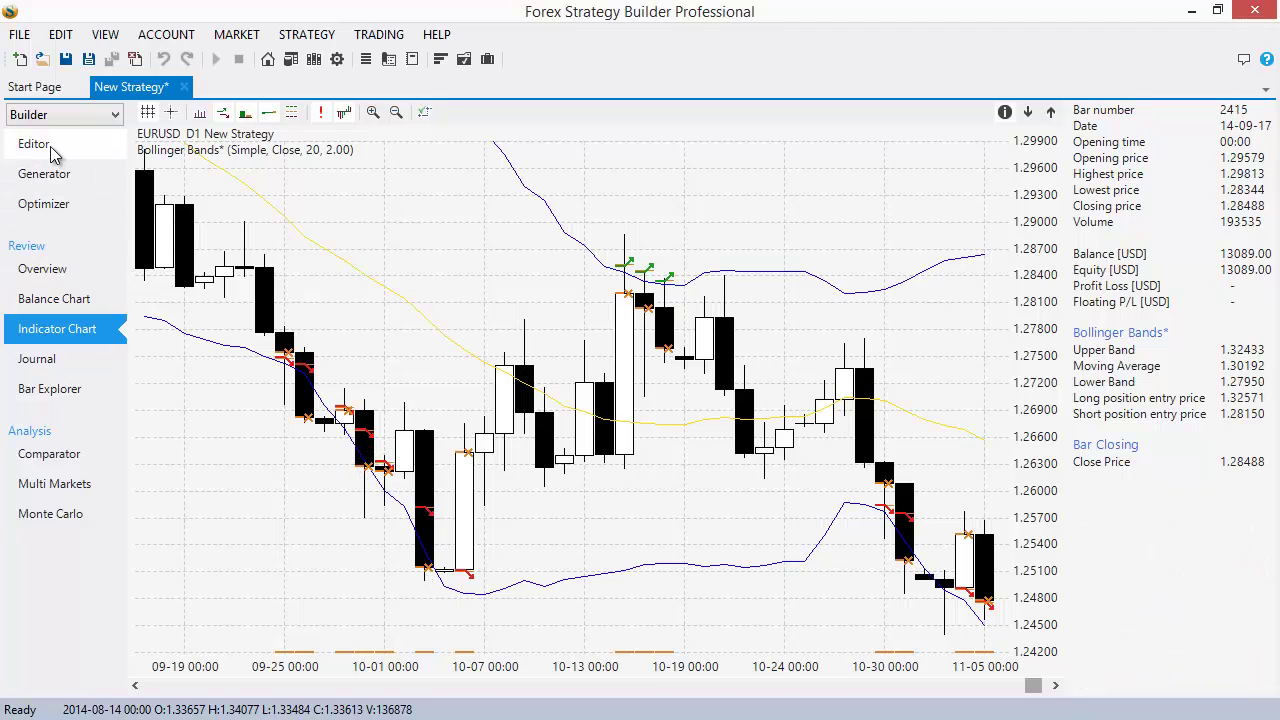
click(18, 150)
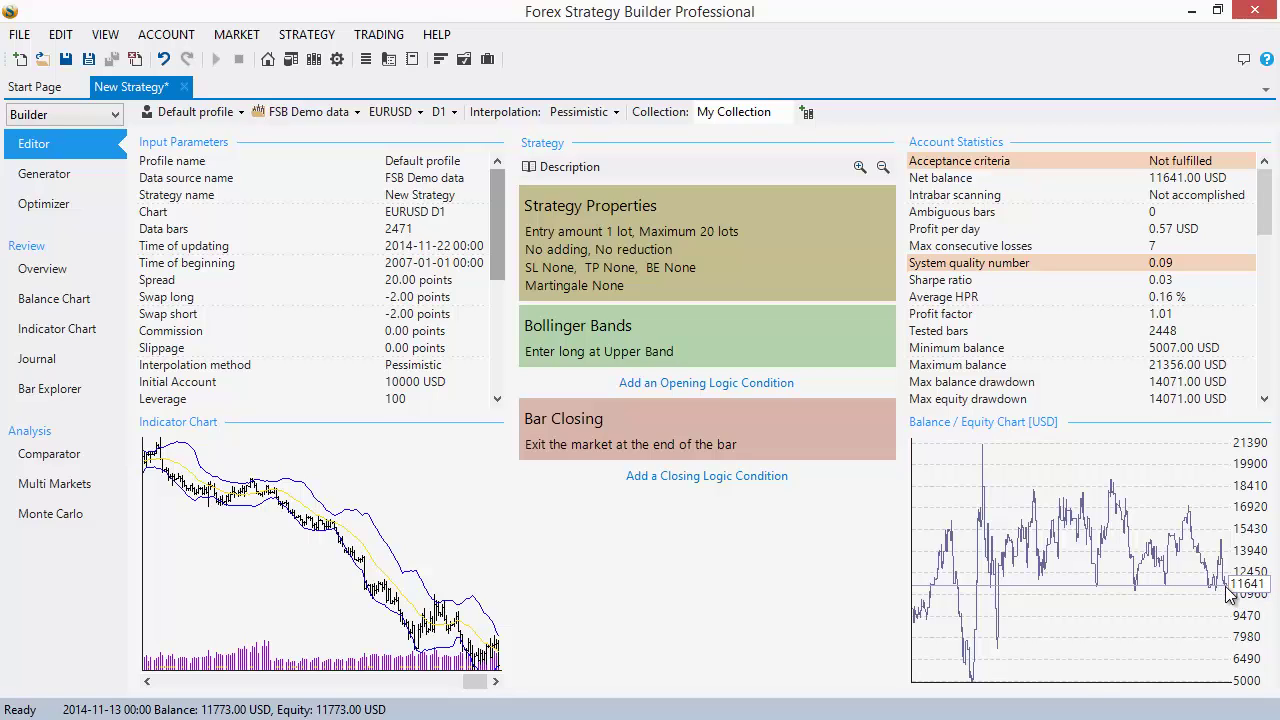
click(607, 420)
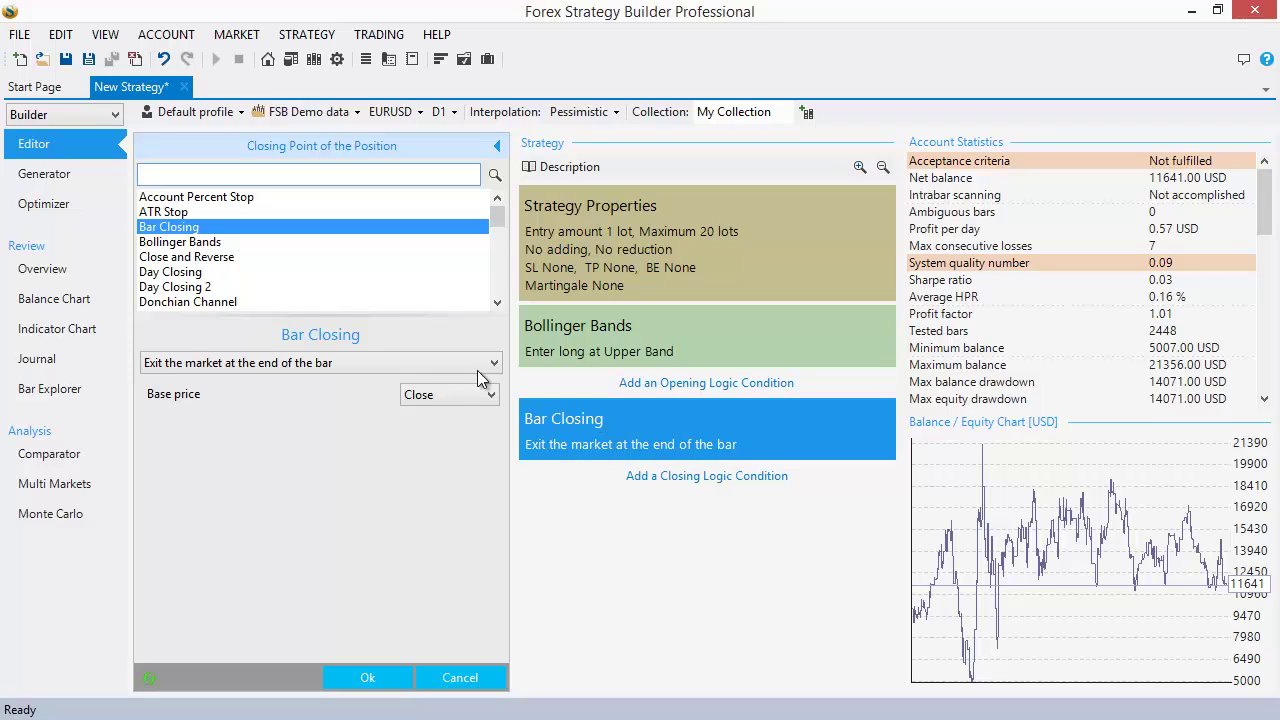
click(206, 243)
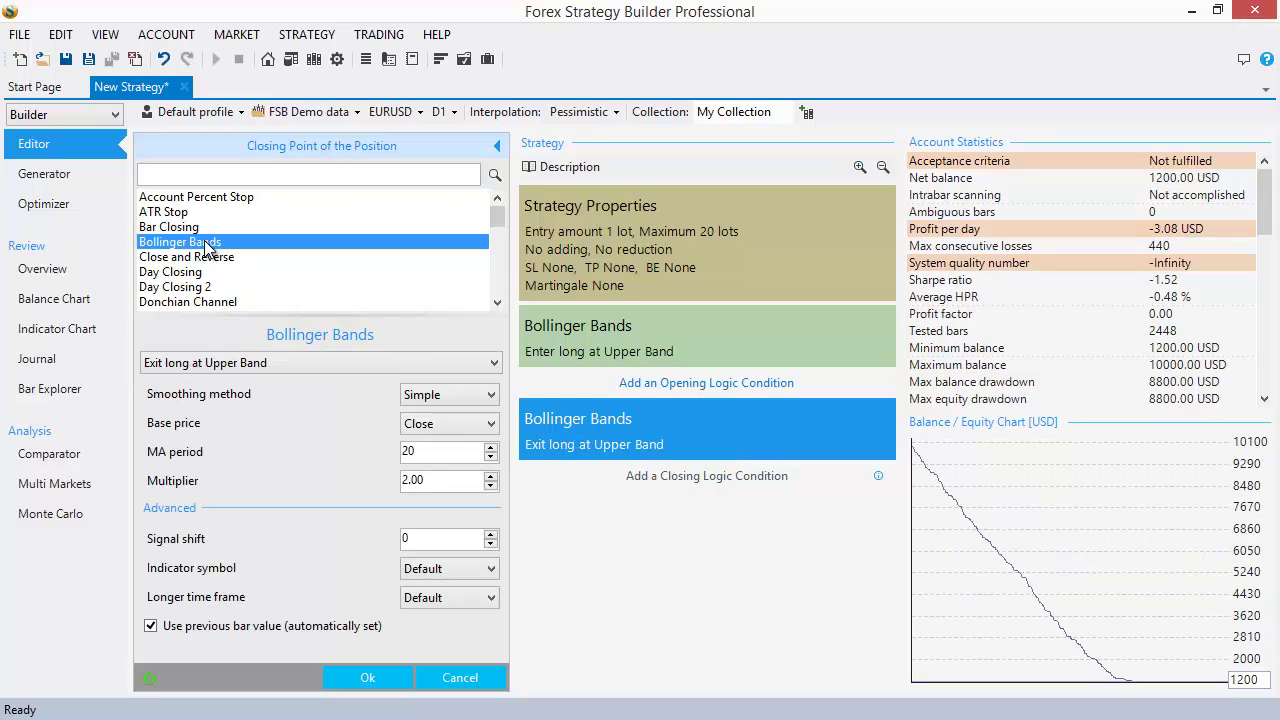
click(214, 363)
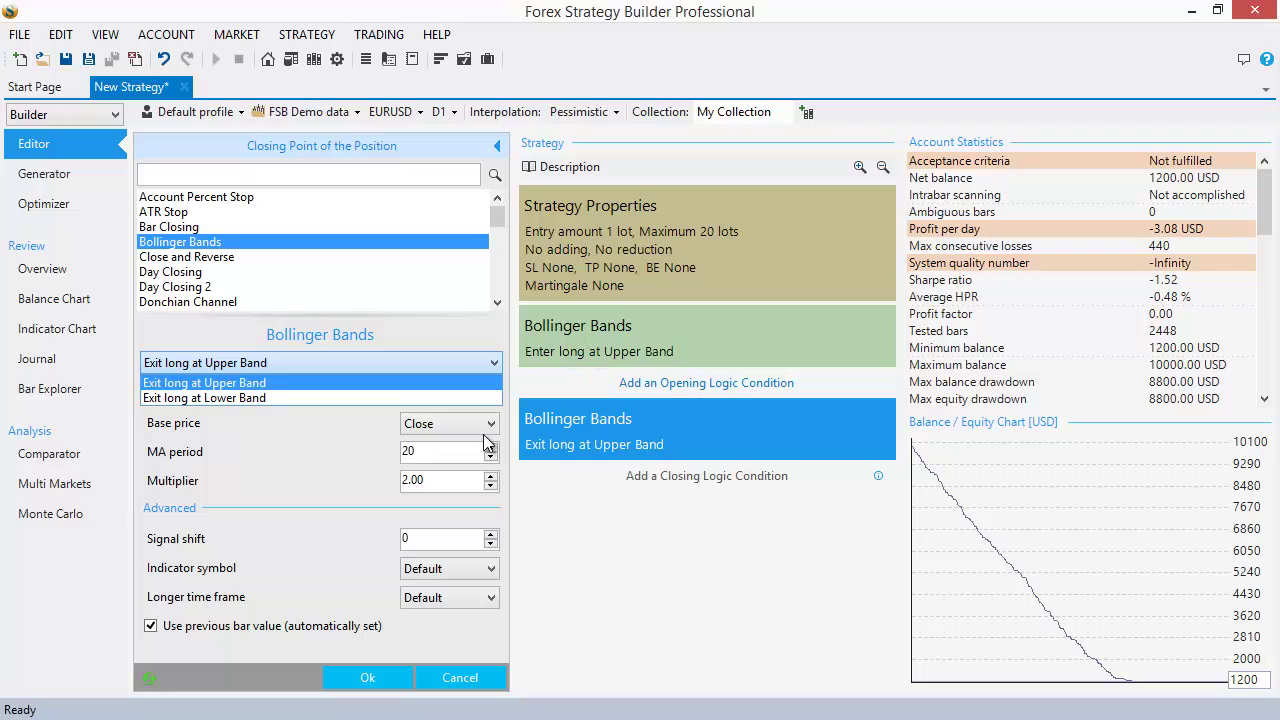
click(462, 680)
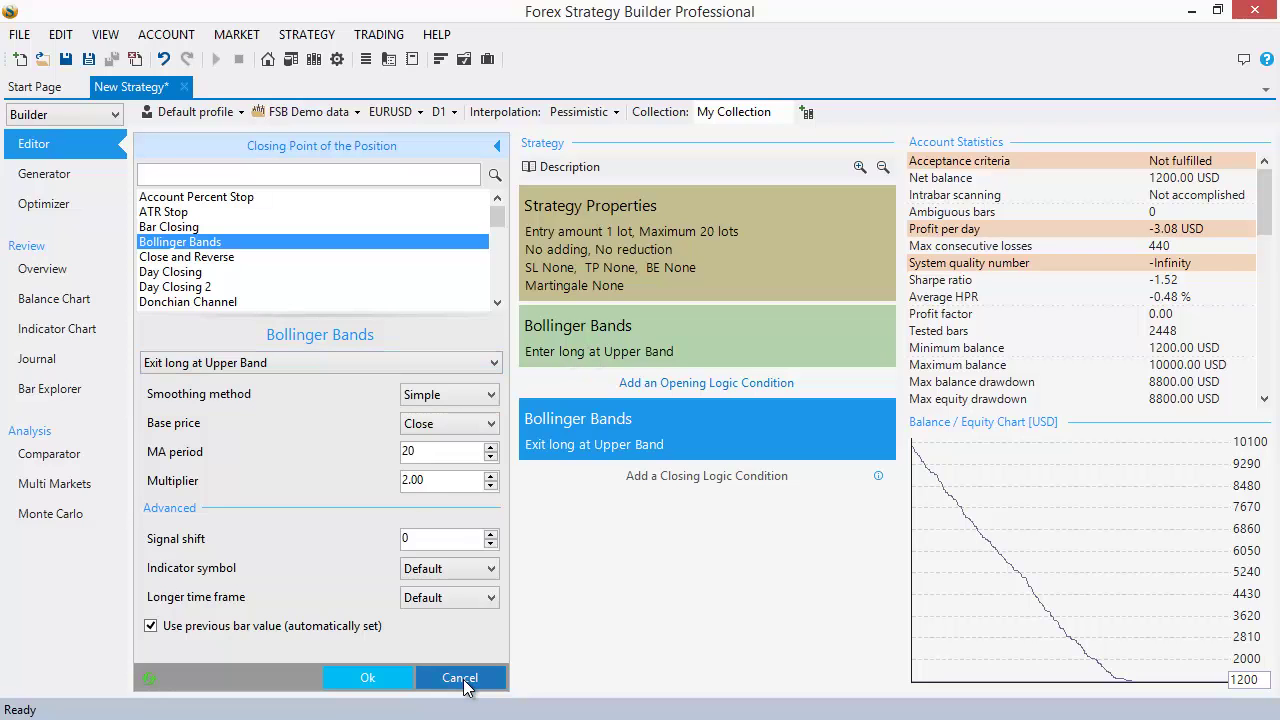
click(461, 679)
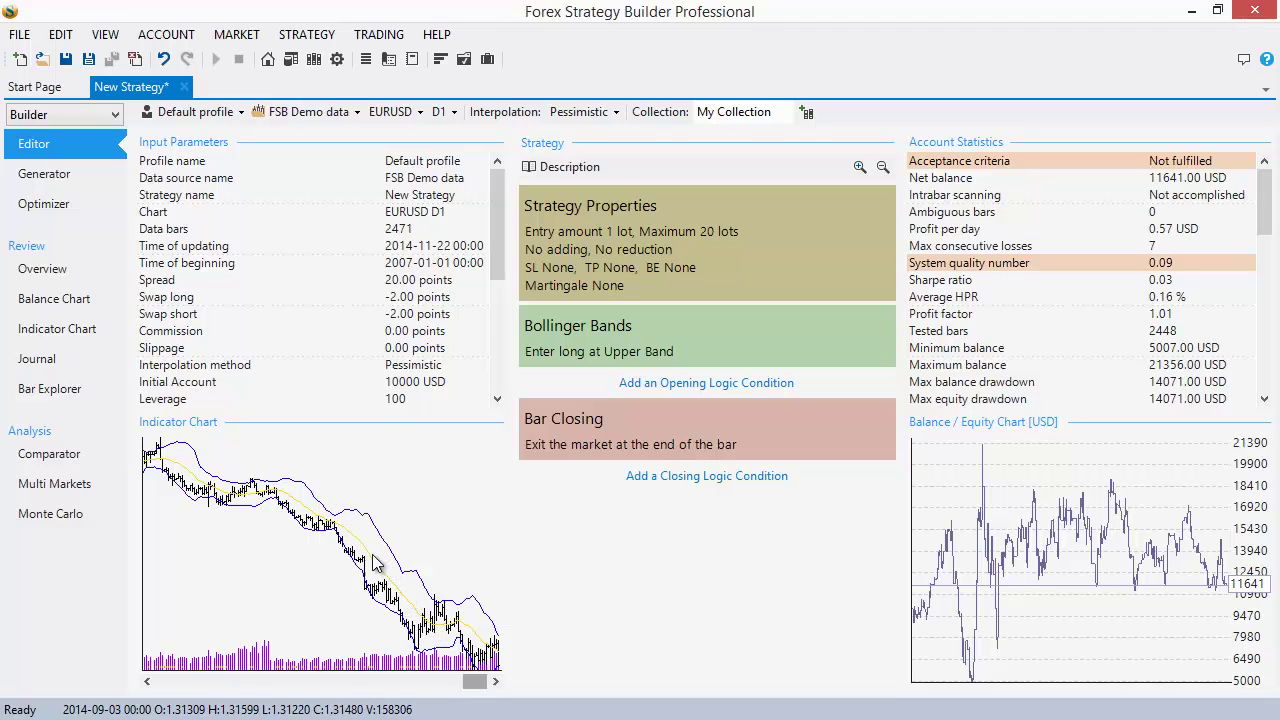
Step: Replace the Bar Closing exit with a Moving Average exit at the Moving Average, simple smoothing, close price, period 20
click(565, 453)
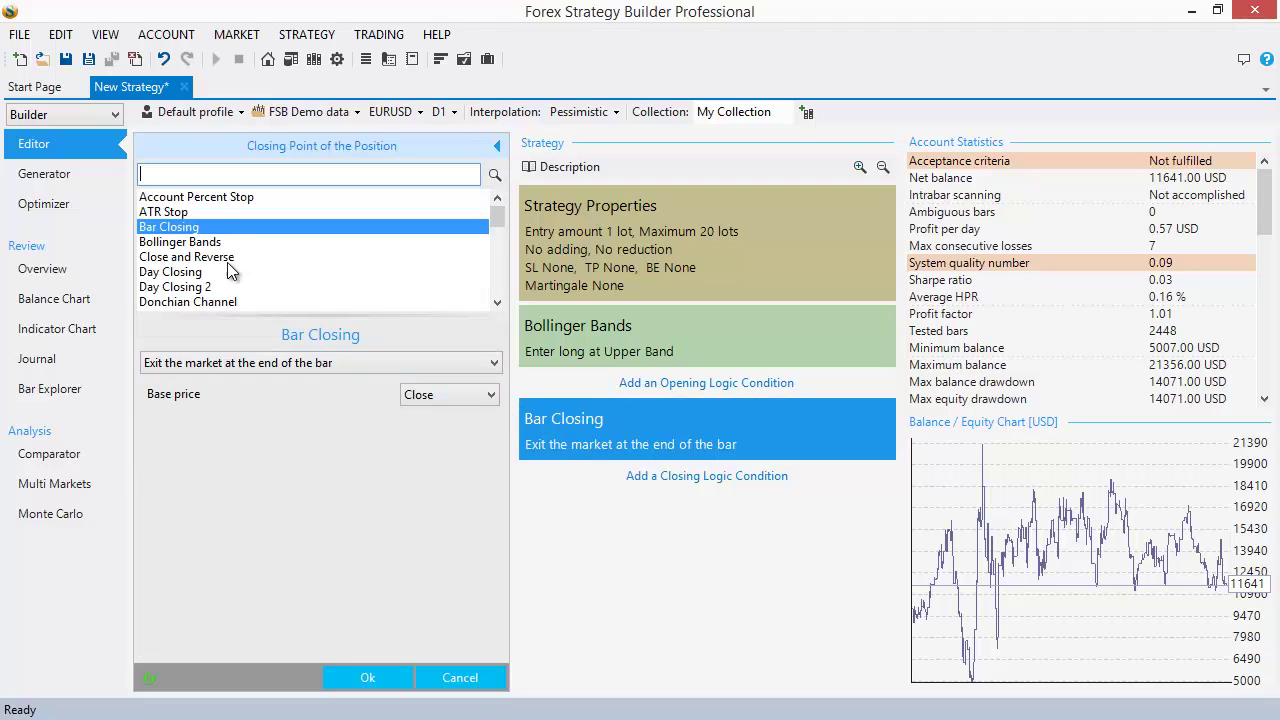
text(mo)
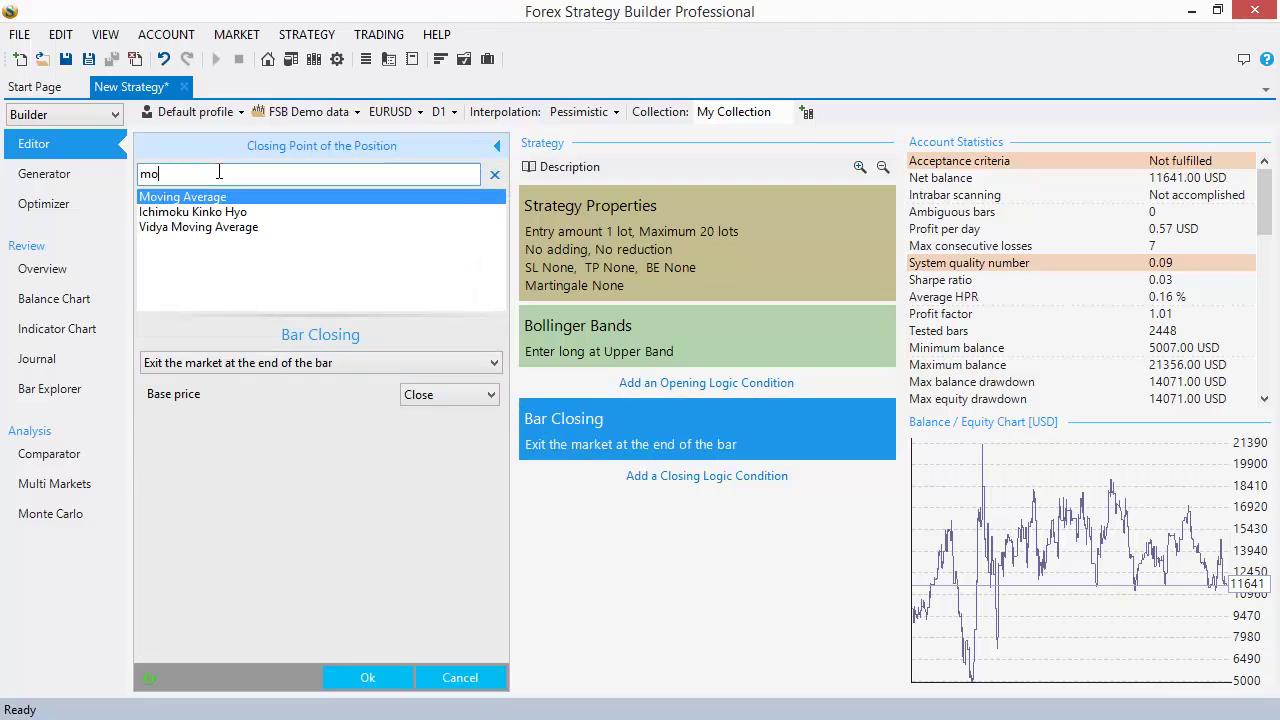
text(vi)
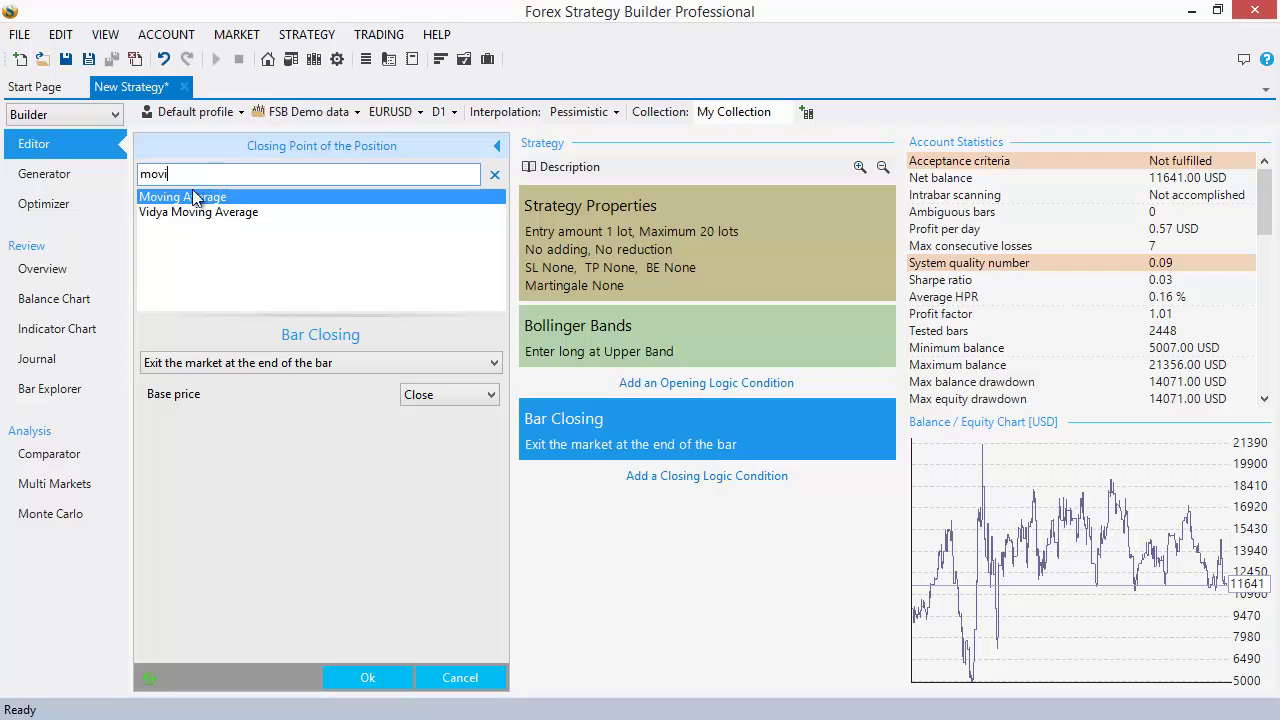
click(190, 199)
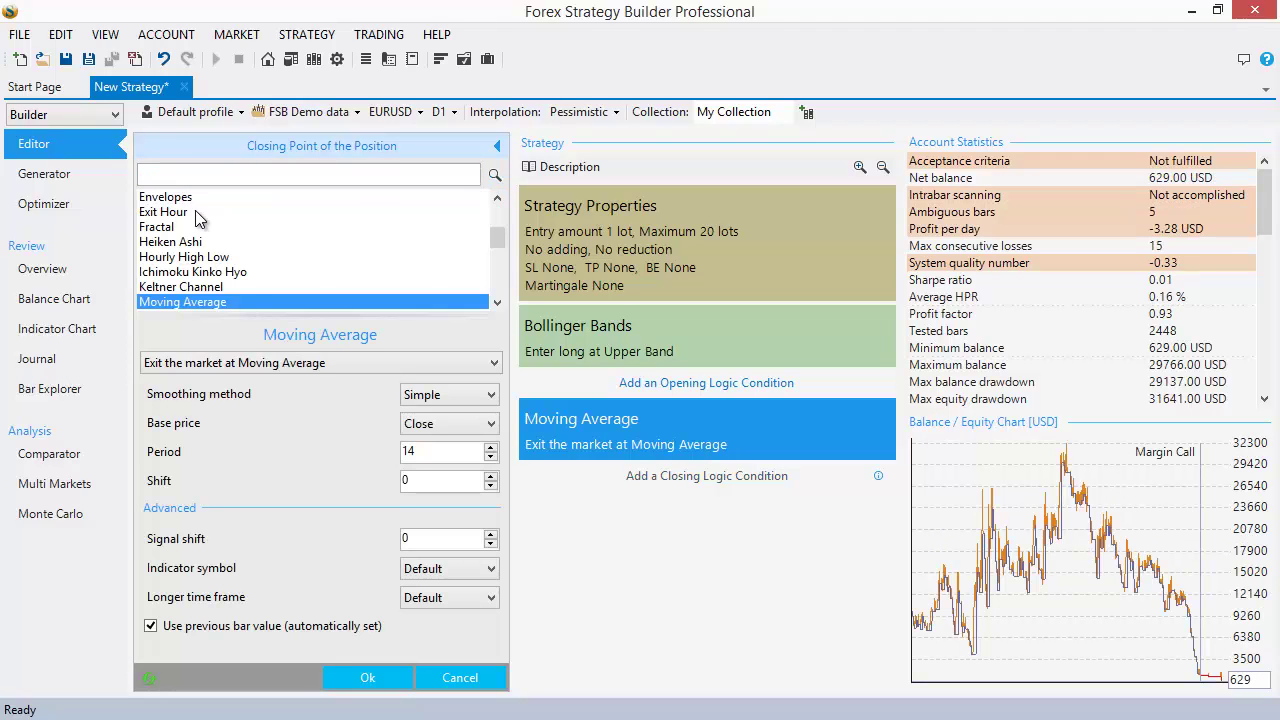
double_click(440, 452)
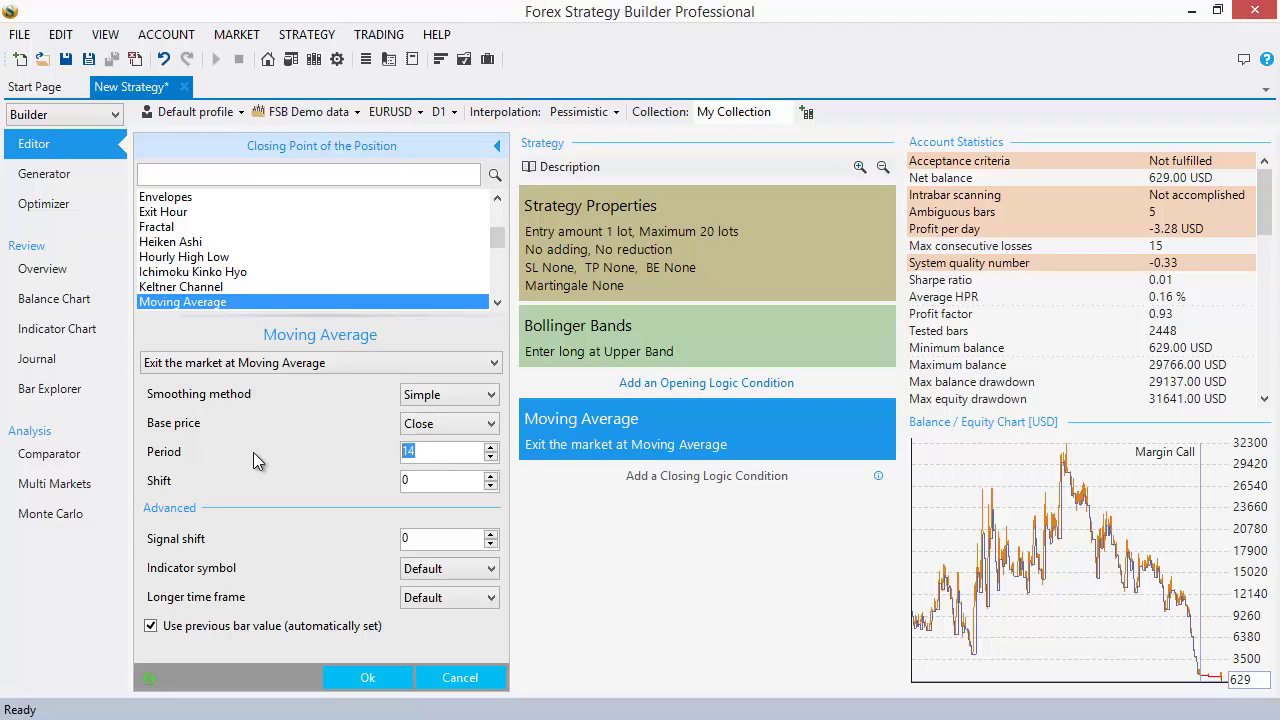
text(20)
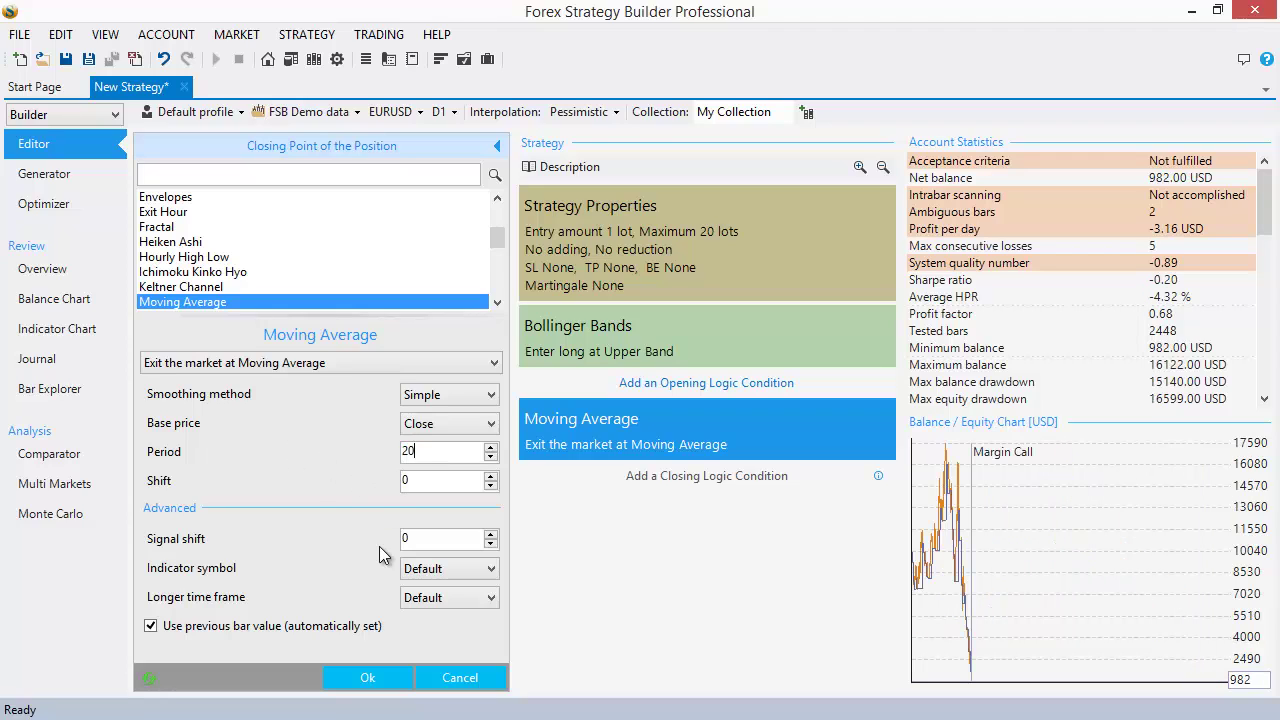
click(367, 677)
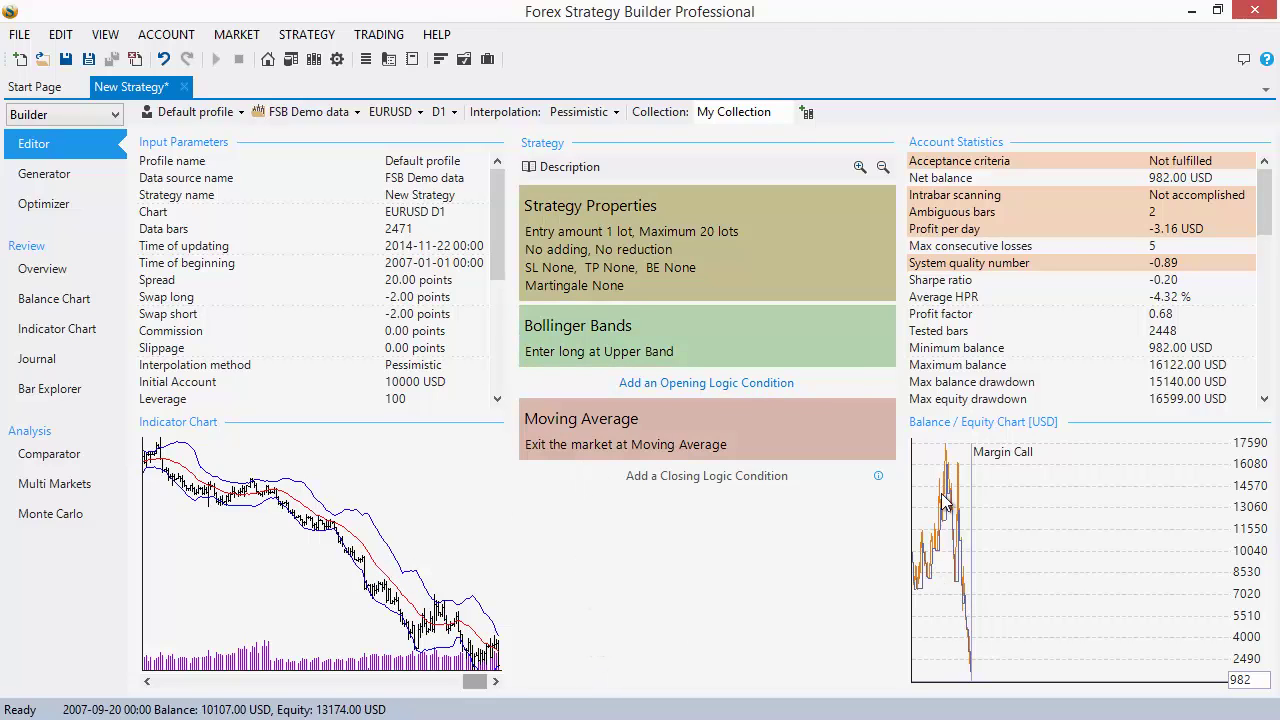
Step: Set the entry units for a new position to 0.01 lots in the strategy properties
click(616, 237)
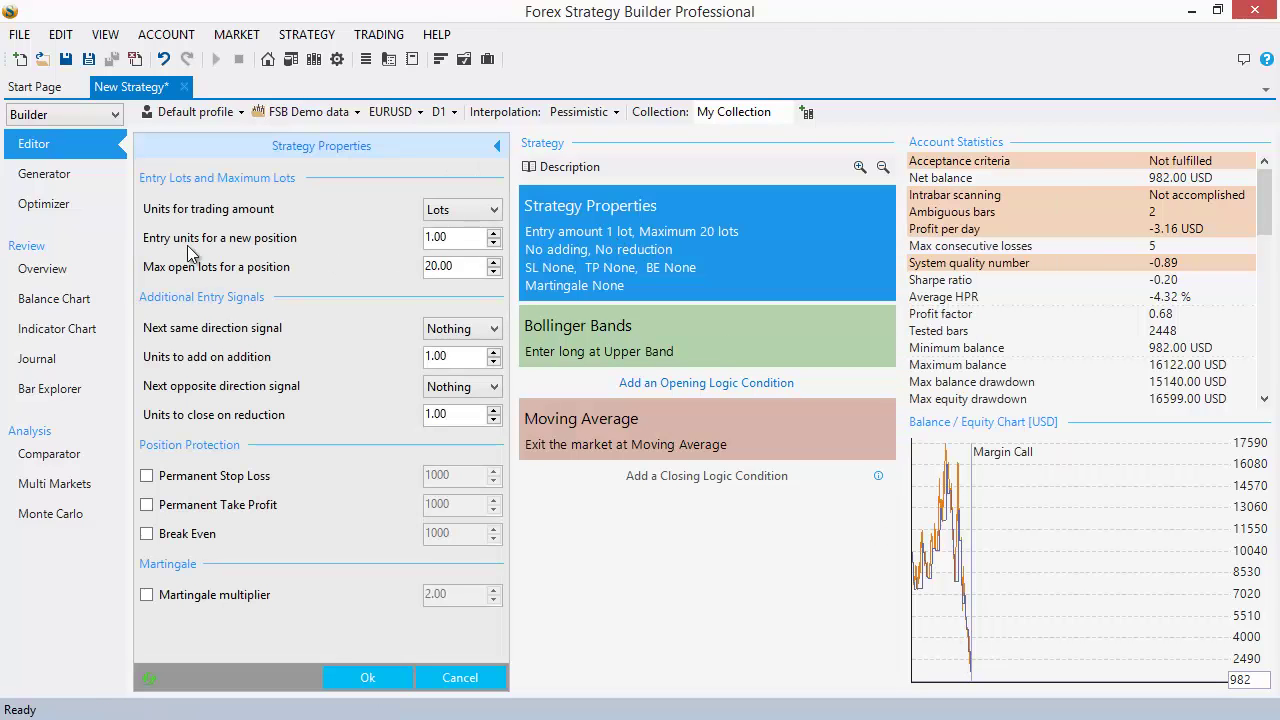
drag(449, 238, 330, 237)
text(0.01)
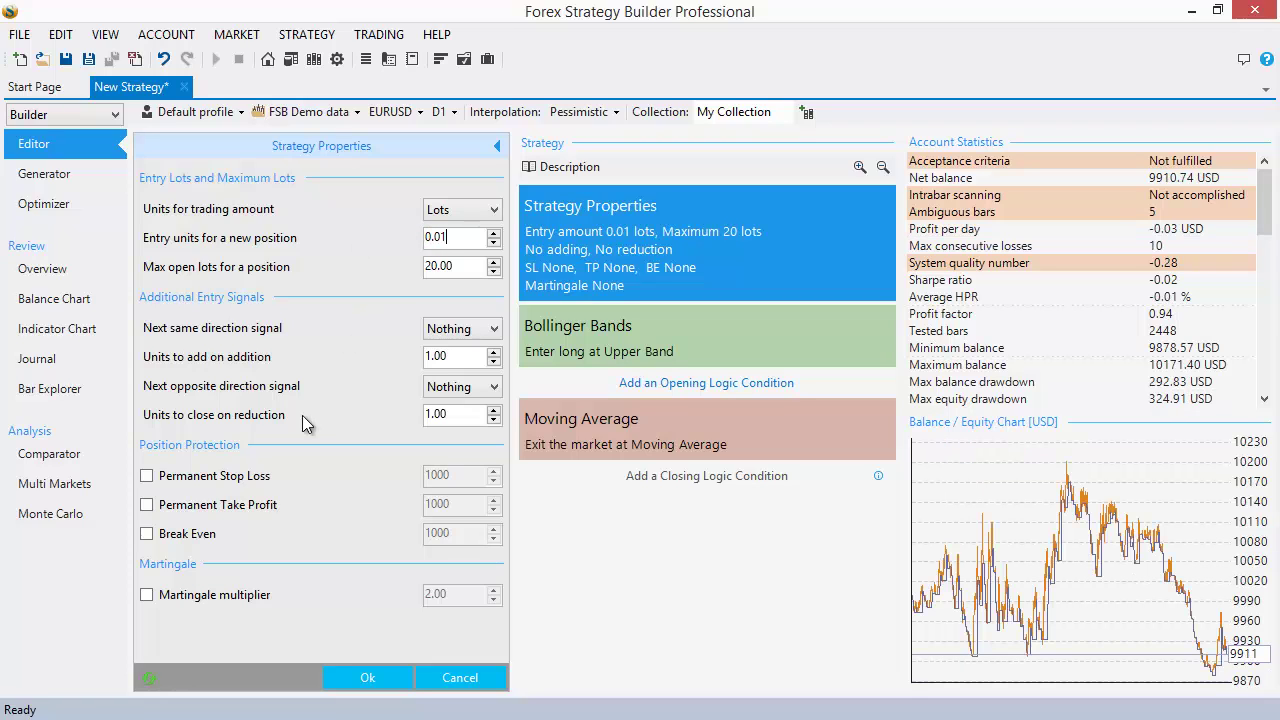
click(366, 677)
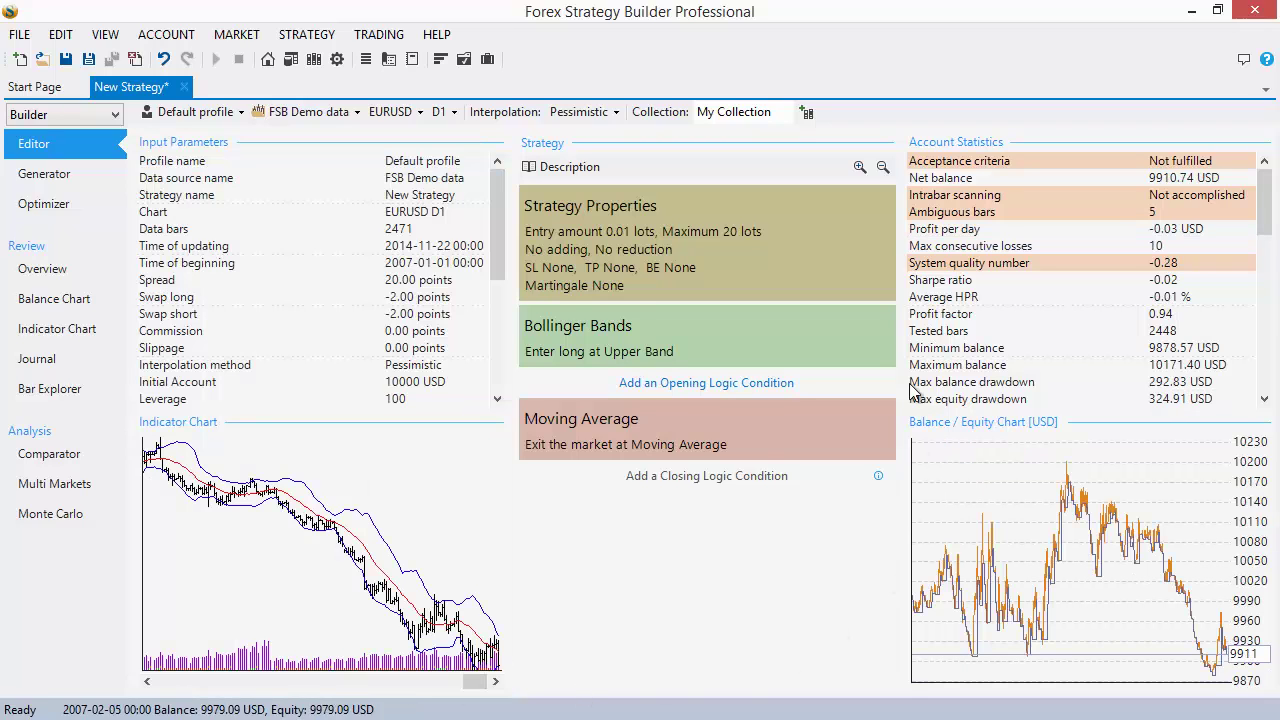
Step: Examine the Bollinger Bands entries and Moving Average exits on the full indicator chart, including the mid-October 2014 bars, and return to the strategy editor
click(301, 516)
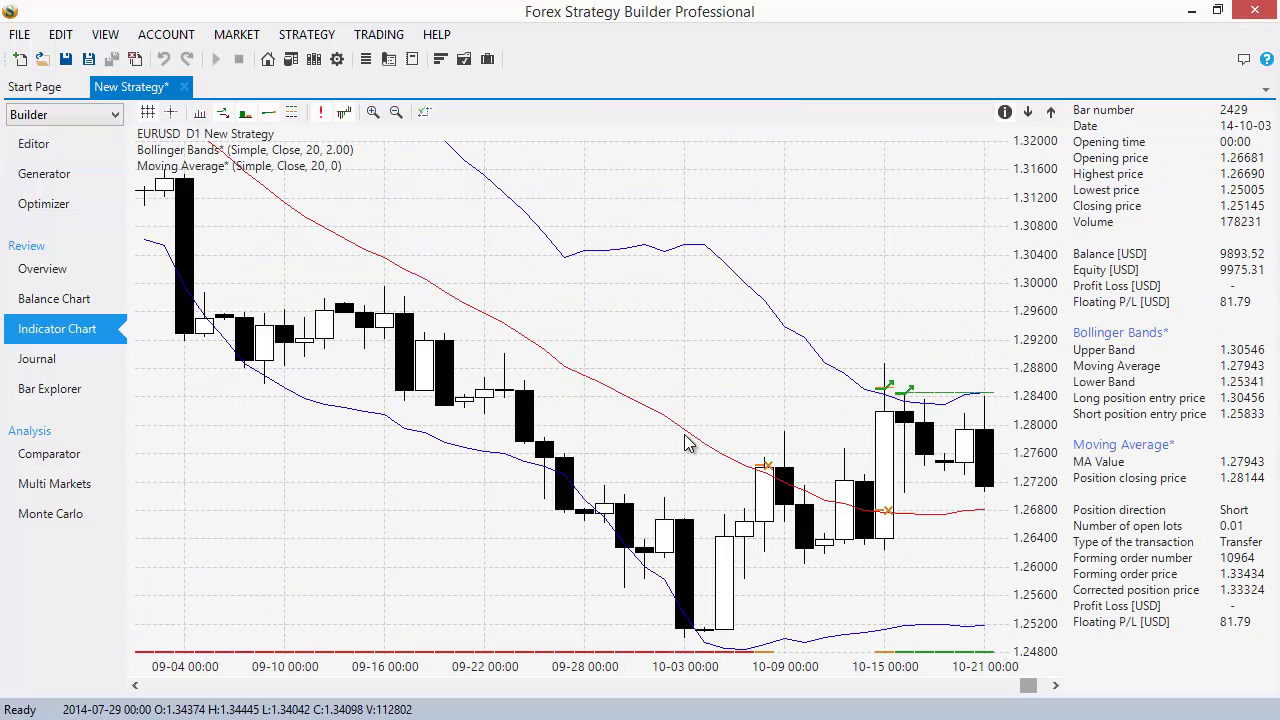
scroll(686, 444, down, 3)
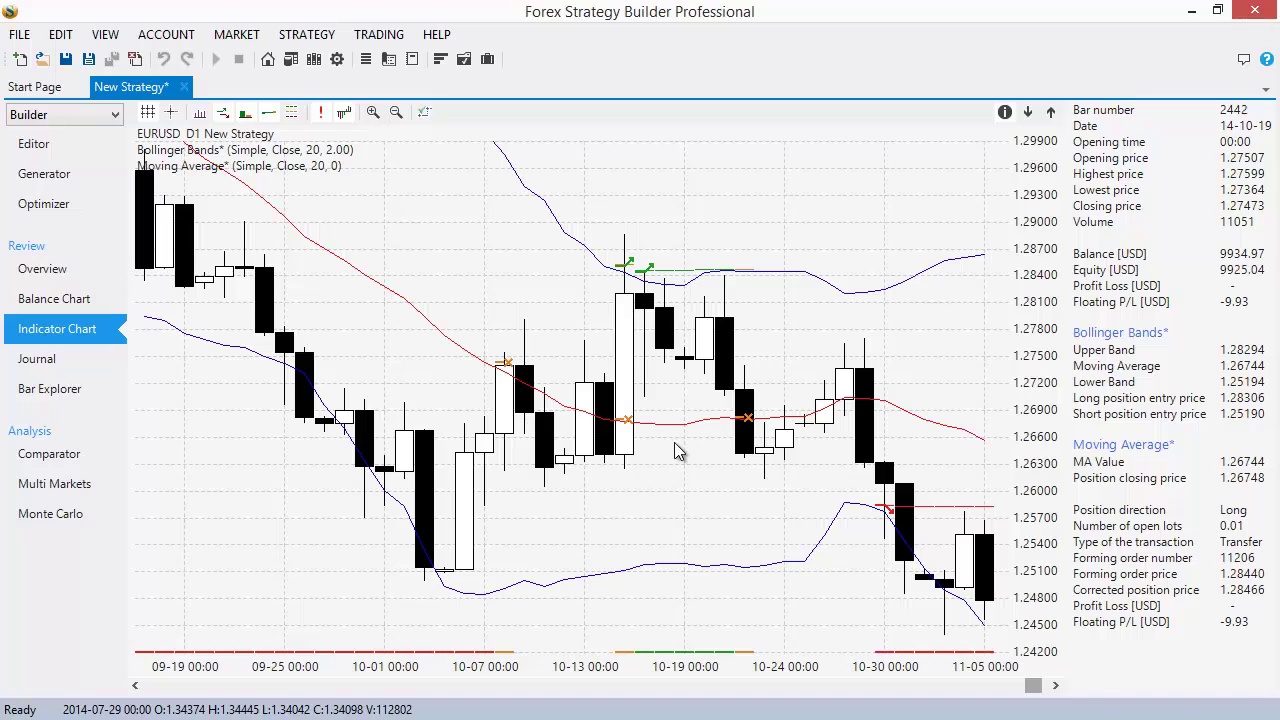
scroll(627, 508, up, 3)
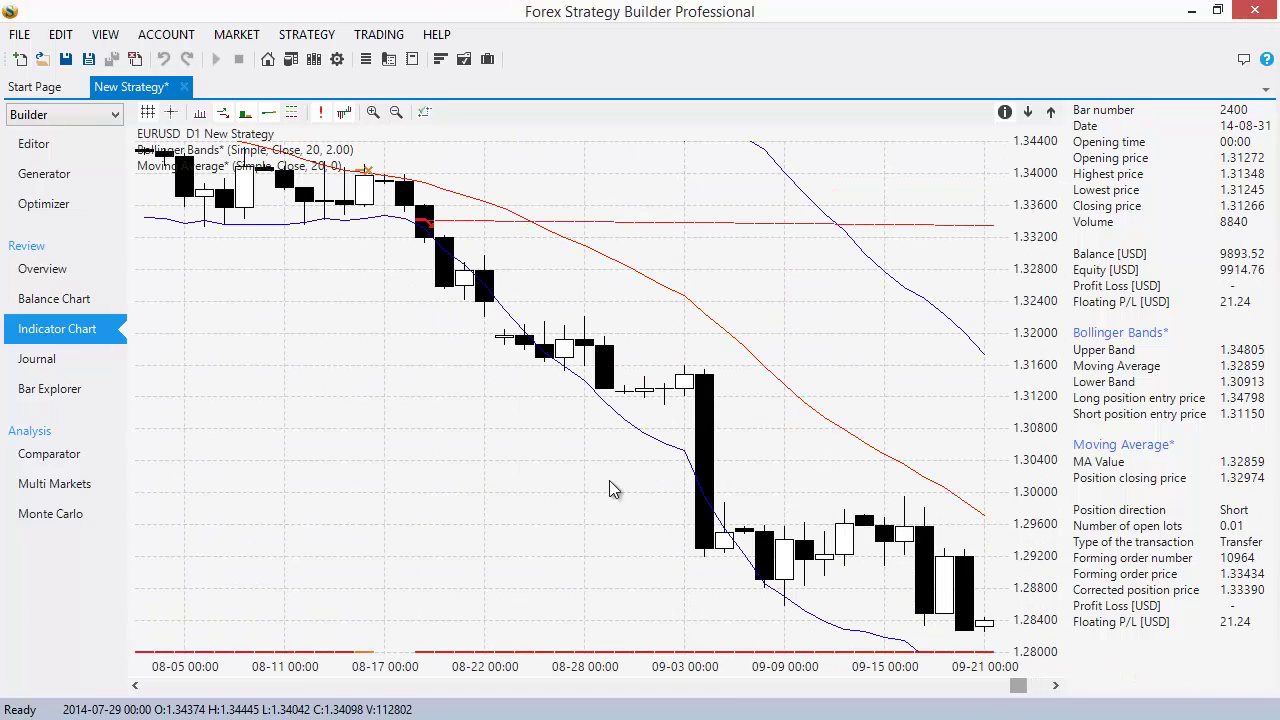
click(397, 112)
click(397, 112)
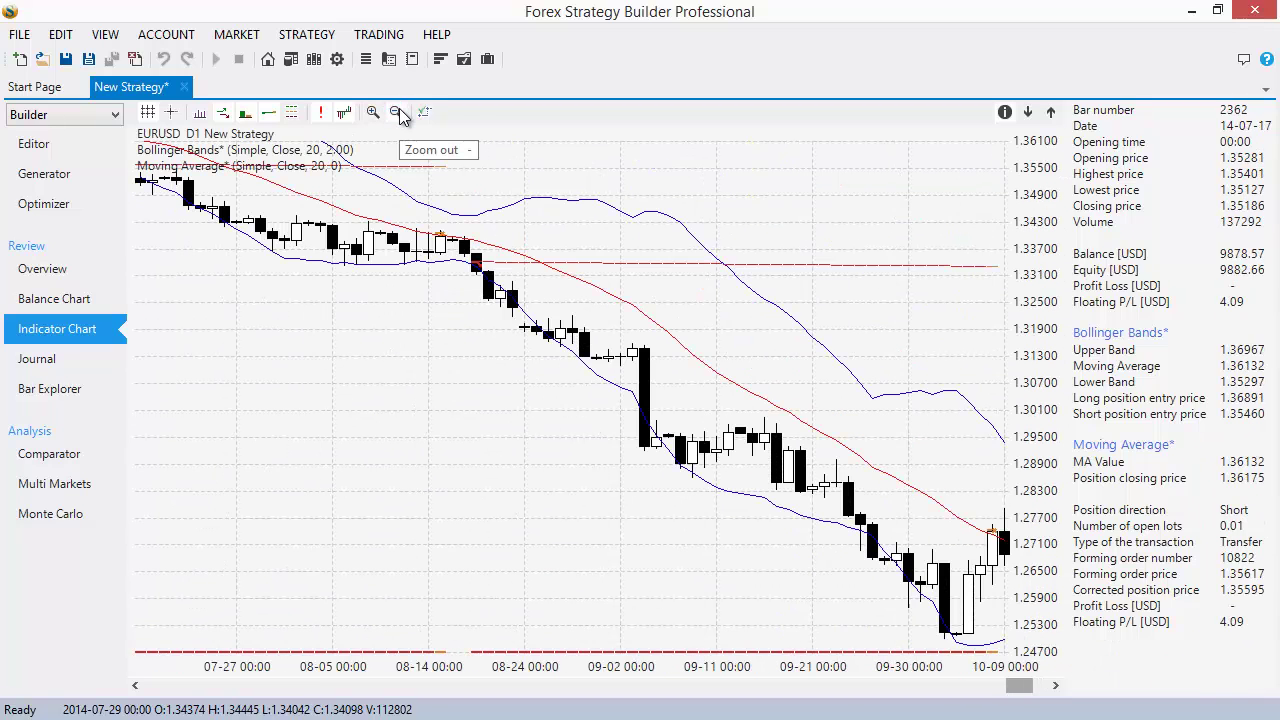
click(397, 112)
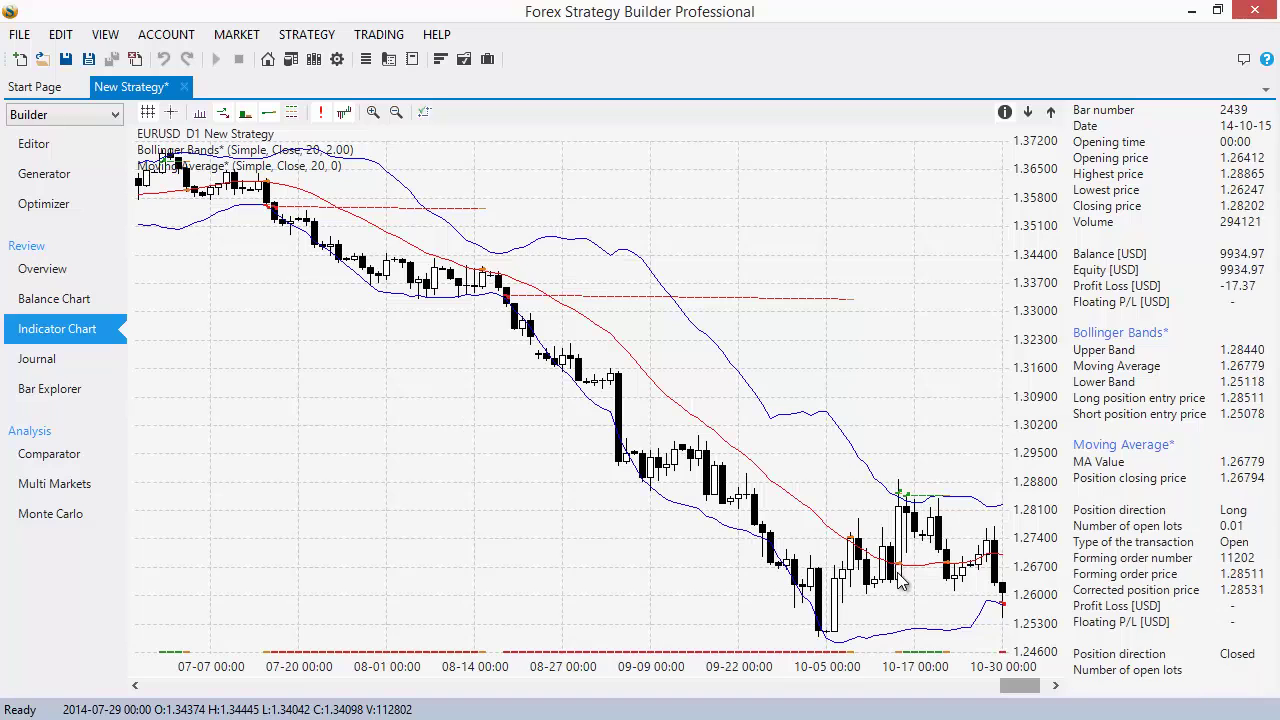
scroll(903, 578, down, 2)
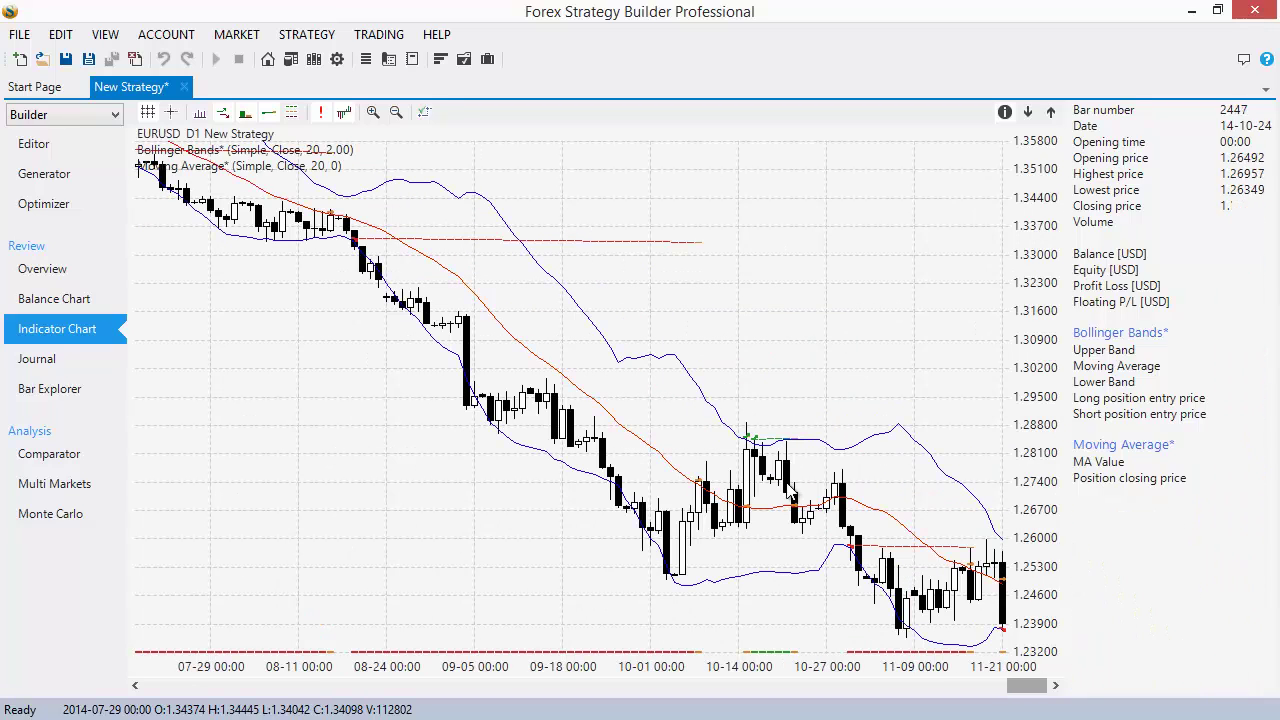
click(373, 114)
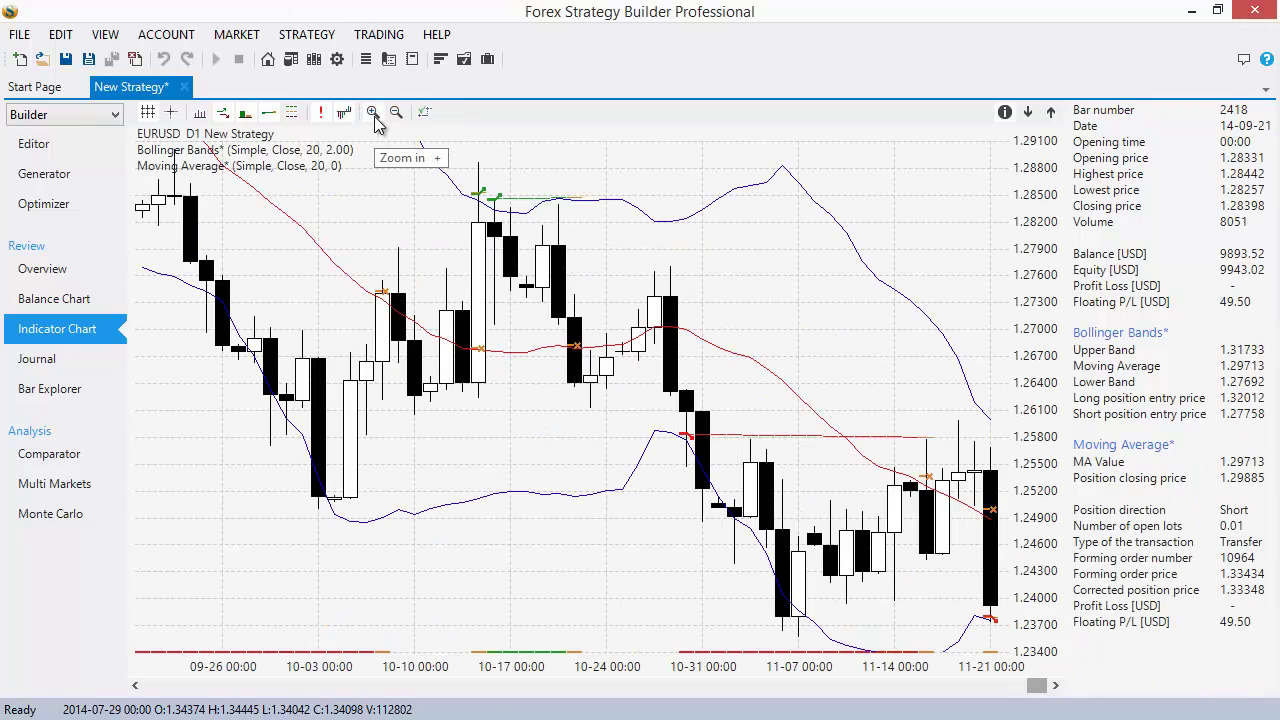
click(374, 116)
scroll(362, 242, up, 6)
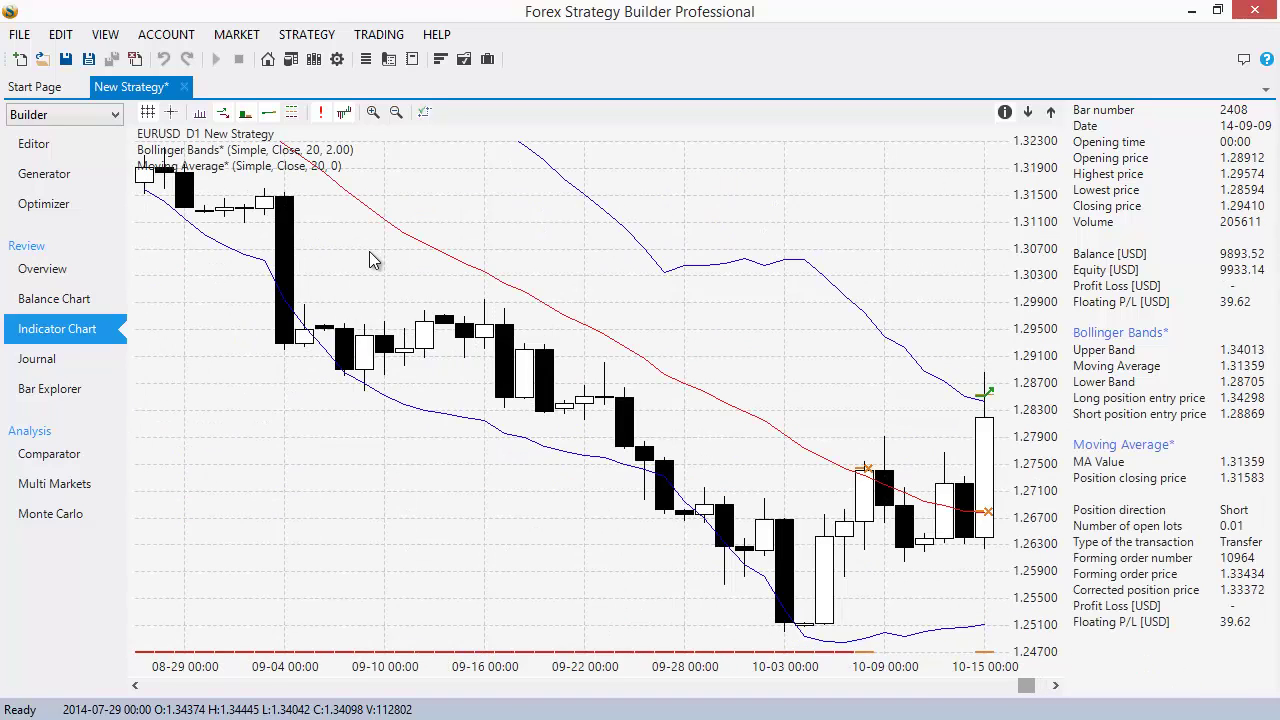
scroll(818, 410, down, 2)
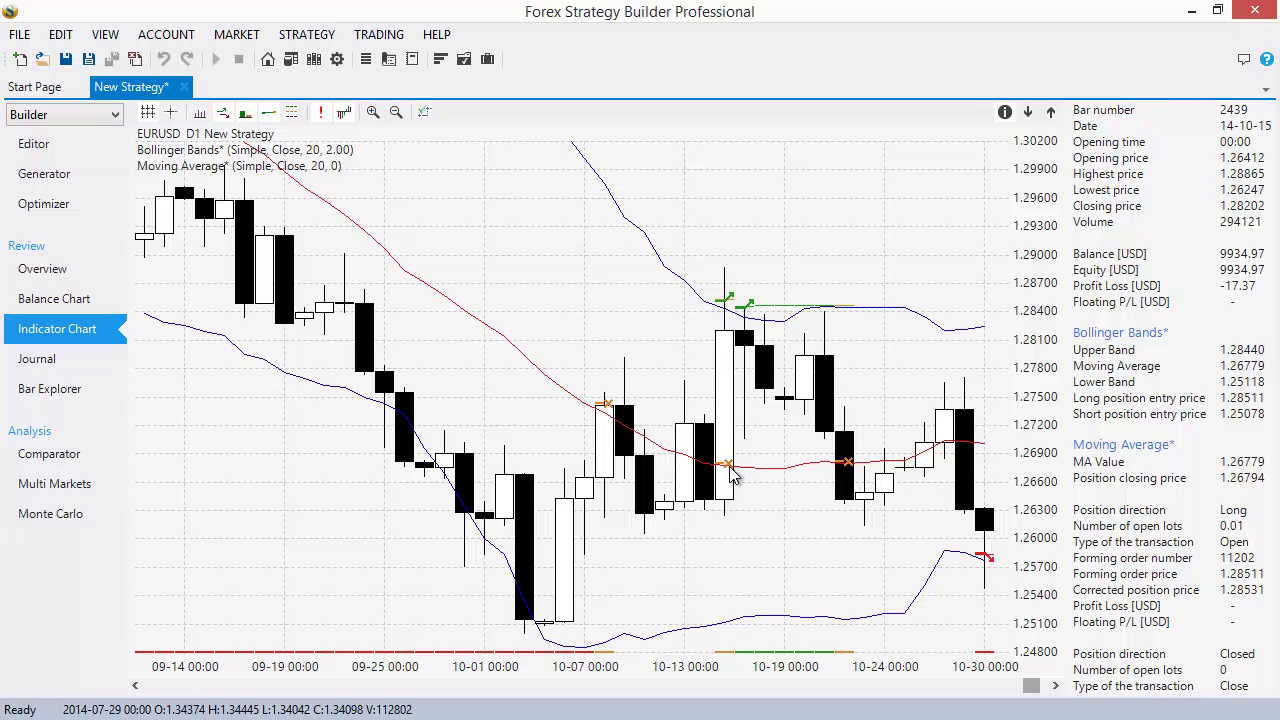
click(66, 143)
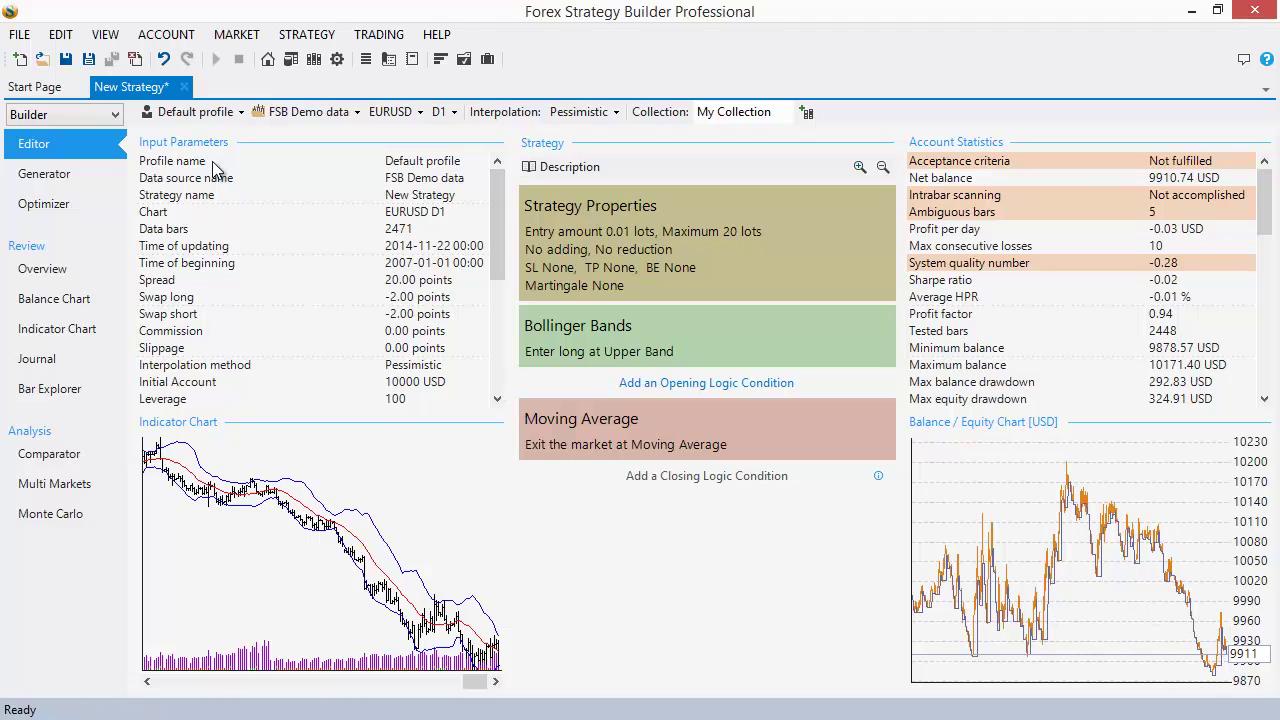
Step: Close the Bollinger Bands strategy without saving it and create a new strategy
click(184, 88)
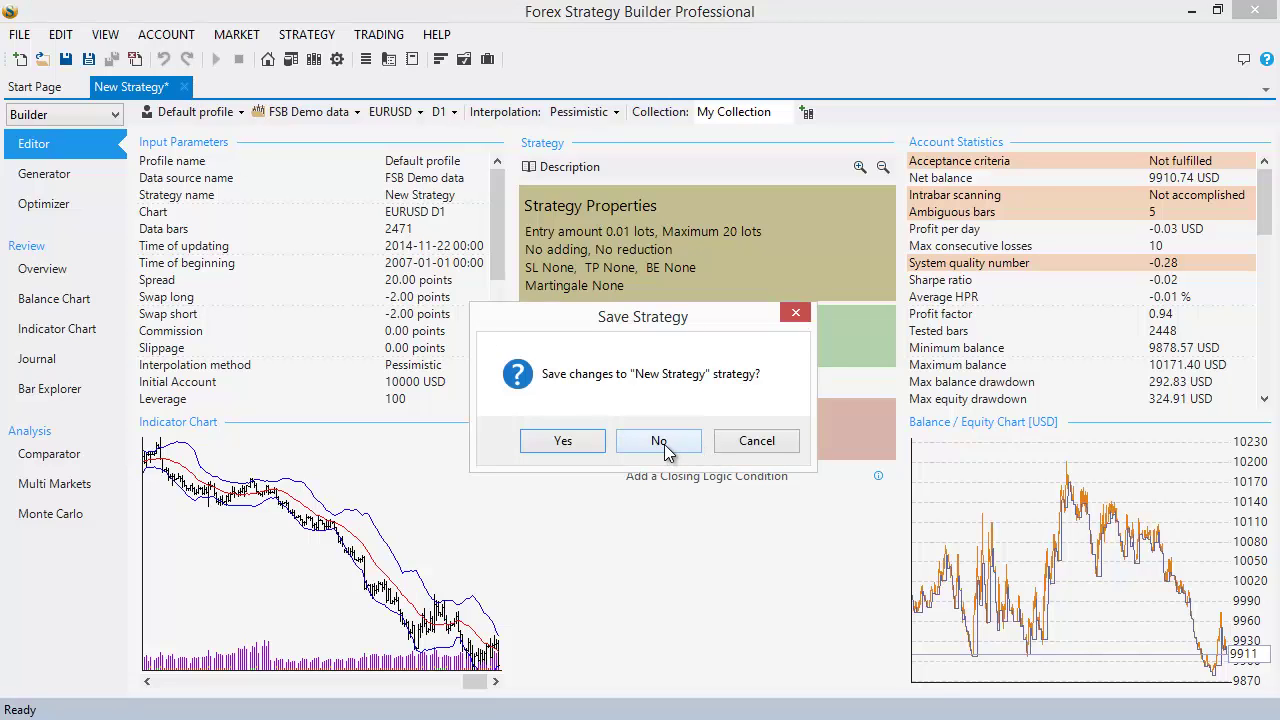
click(660, 445)
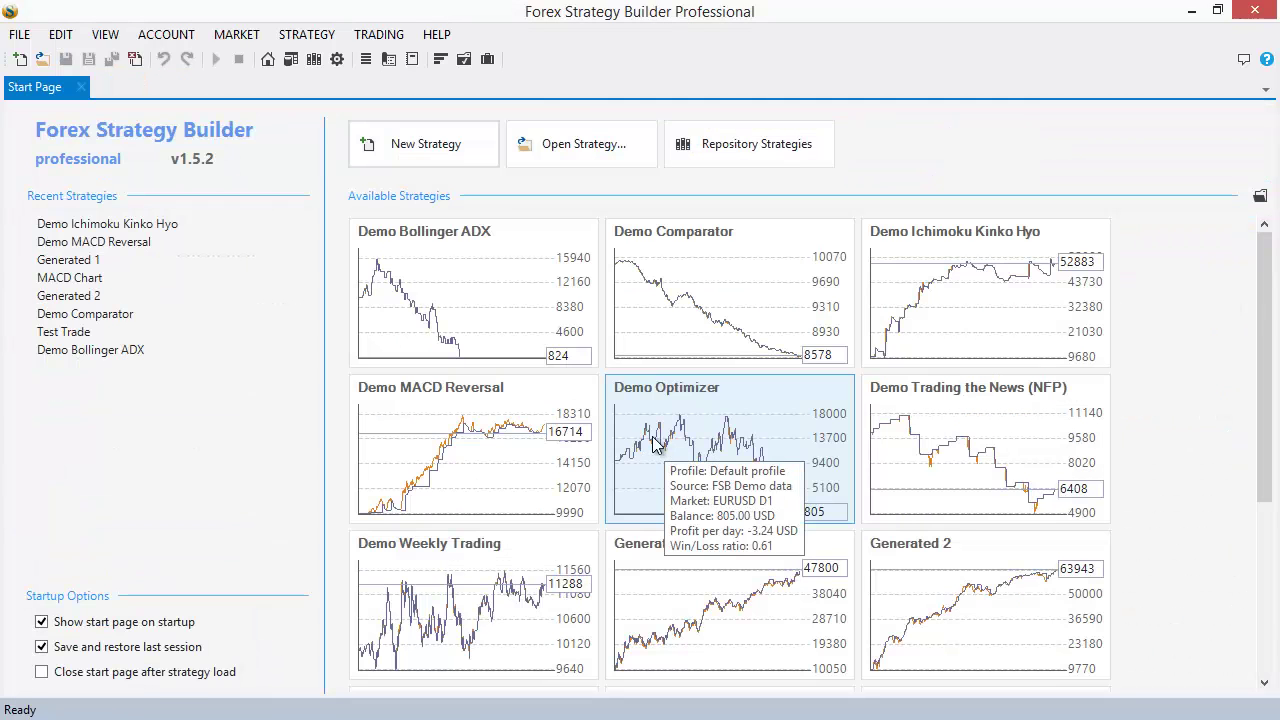
click(20, 62)
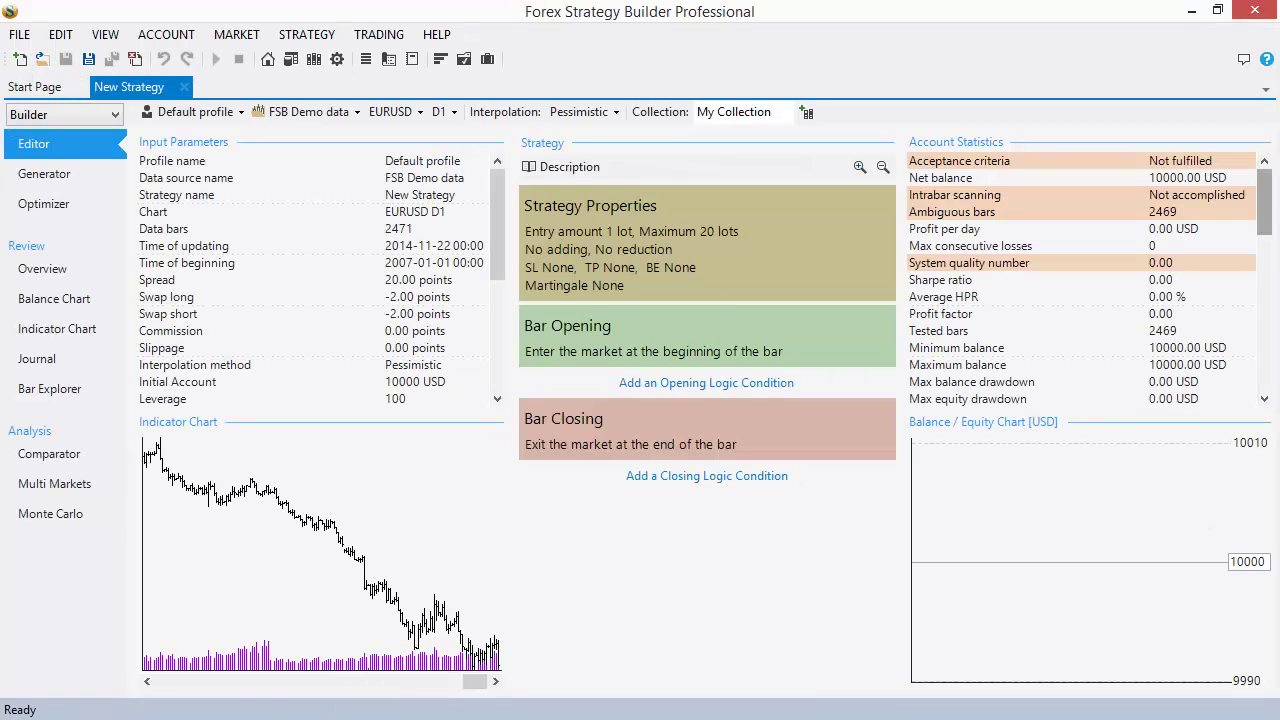
Step: Switch to MetaTrader and delete the Bollinger Bands indicator from the EURUSD Daily chart
key(alt+Tab)
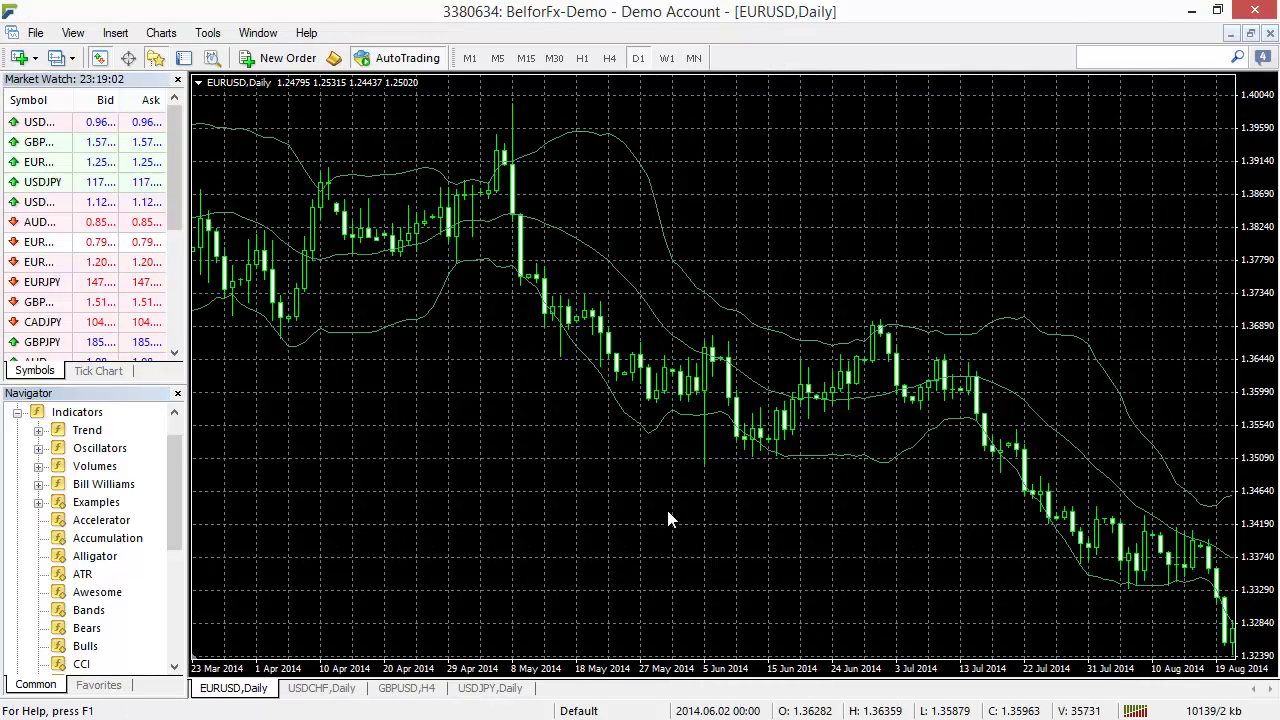
right_click(619, 268)
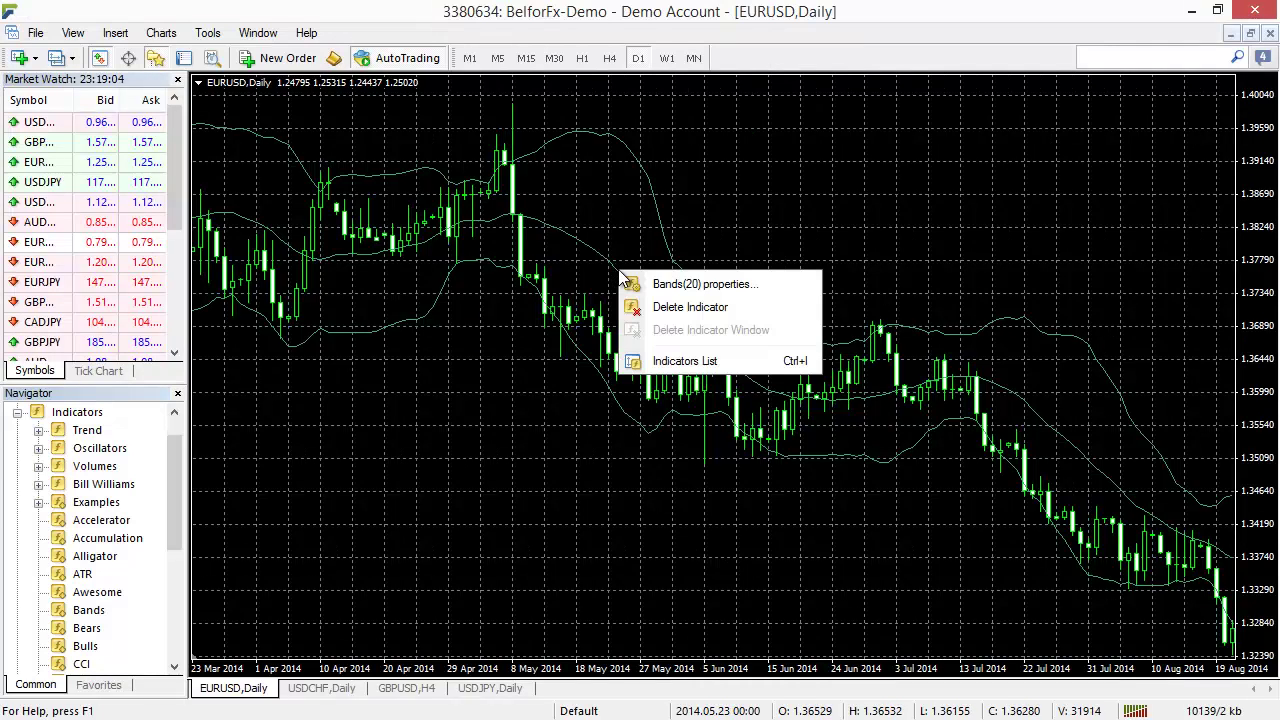
click(675, 320)
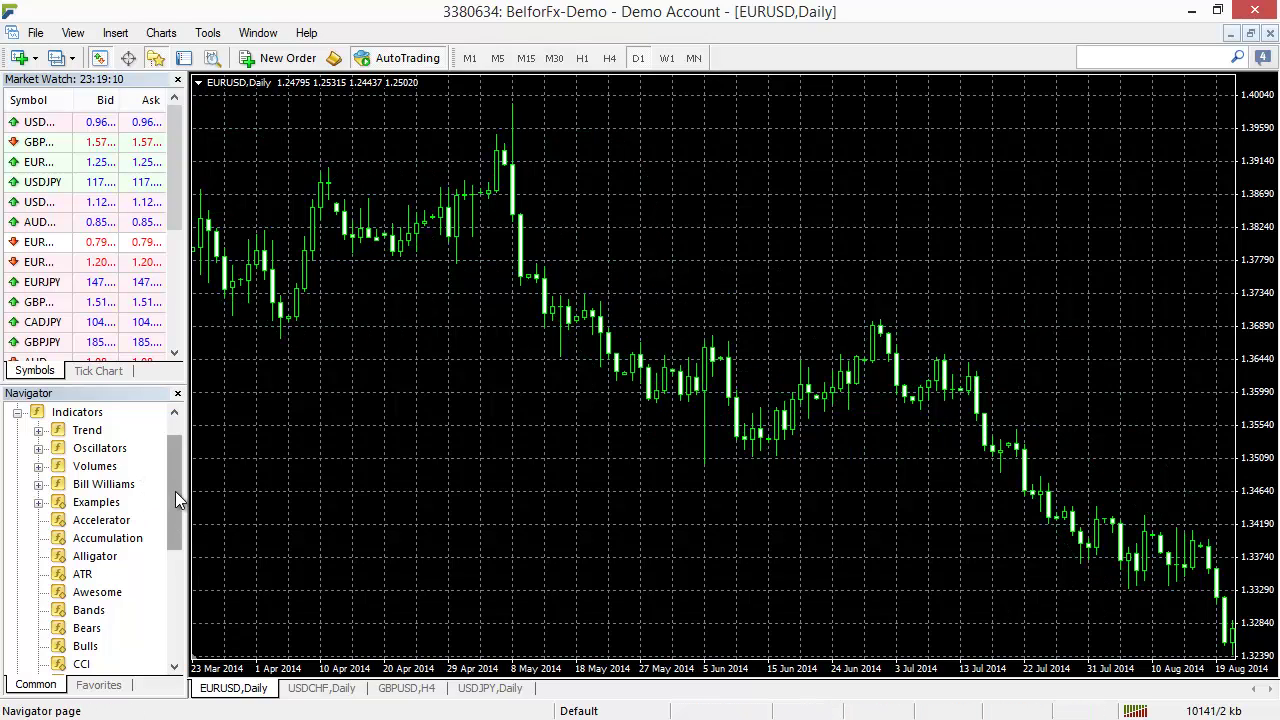
Step: Add a MACD with Fast EMA 12, Slow EMA 26 and SMA 9 on Close to the EURUSD Daily chart, and narrow the side panels
click(36, 430)
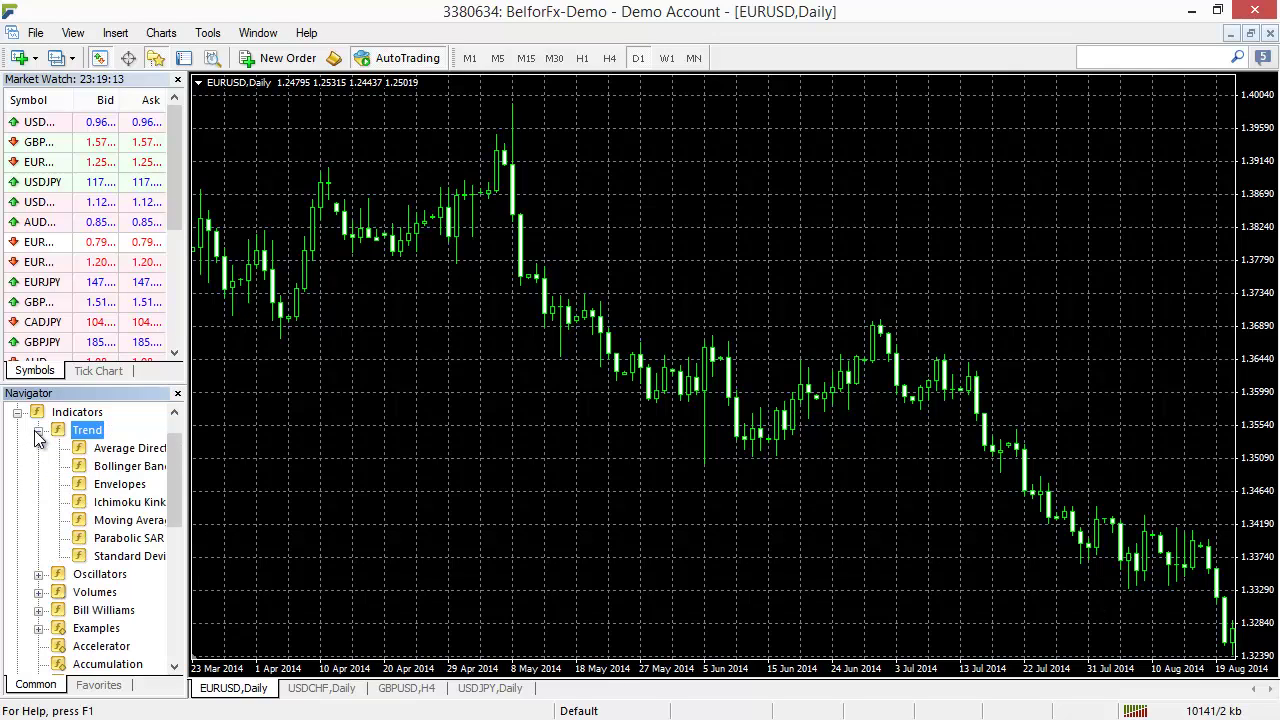
click(36, 430)
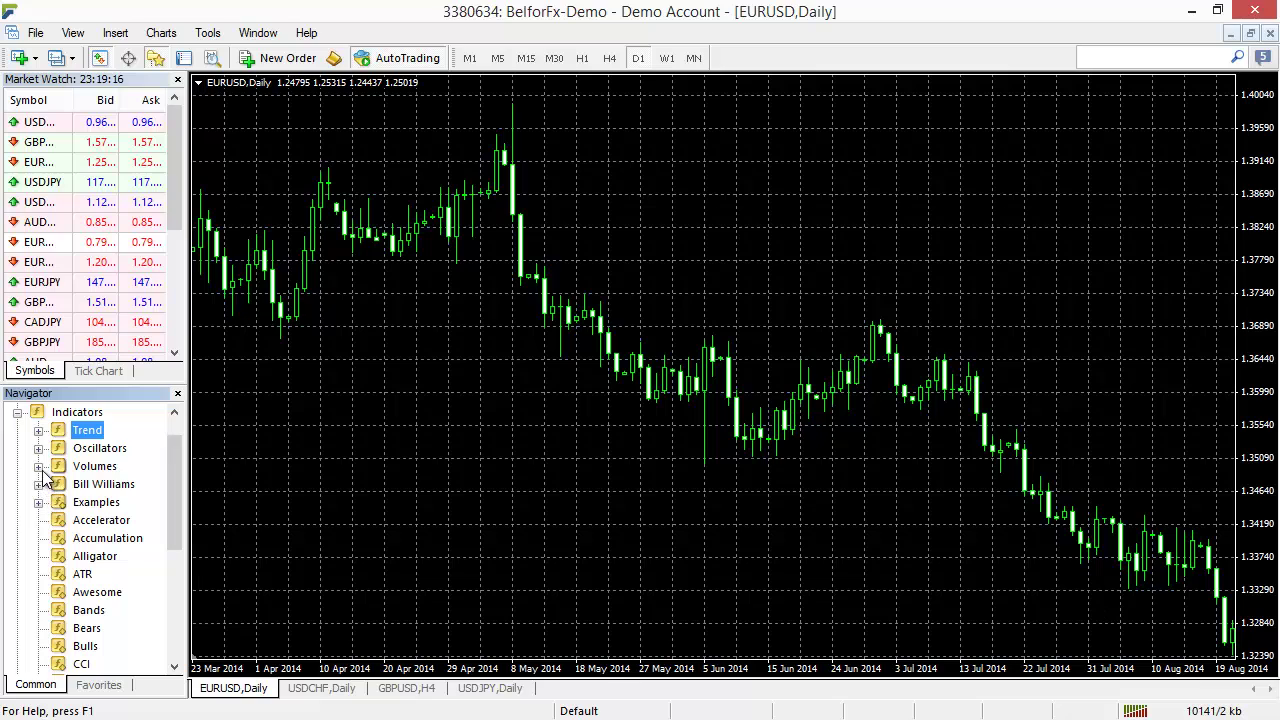
click(40, 452)
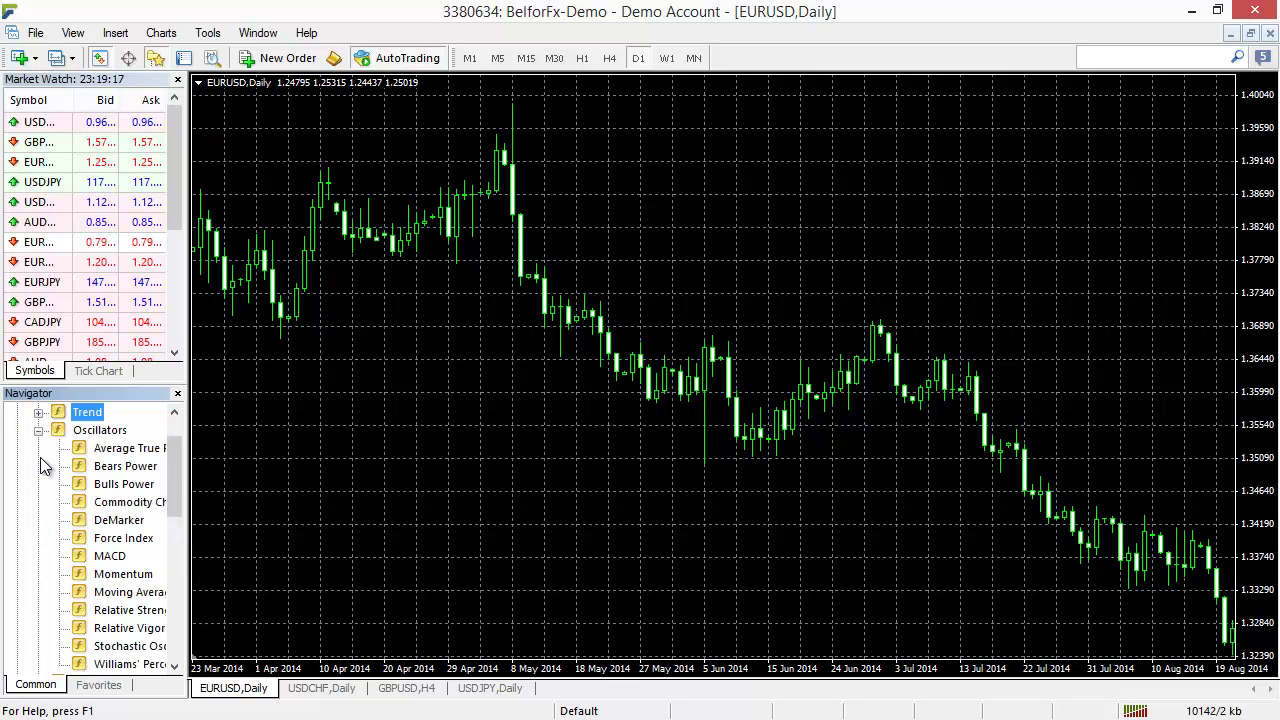
double_click(104, 556)
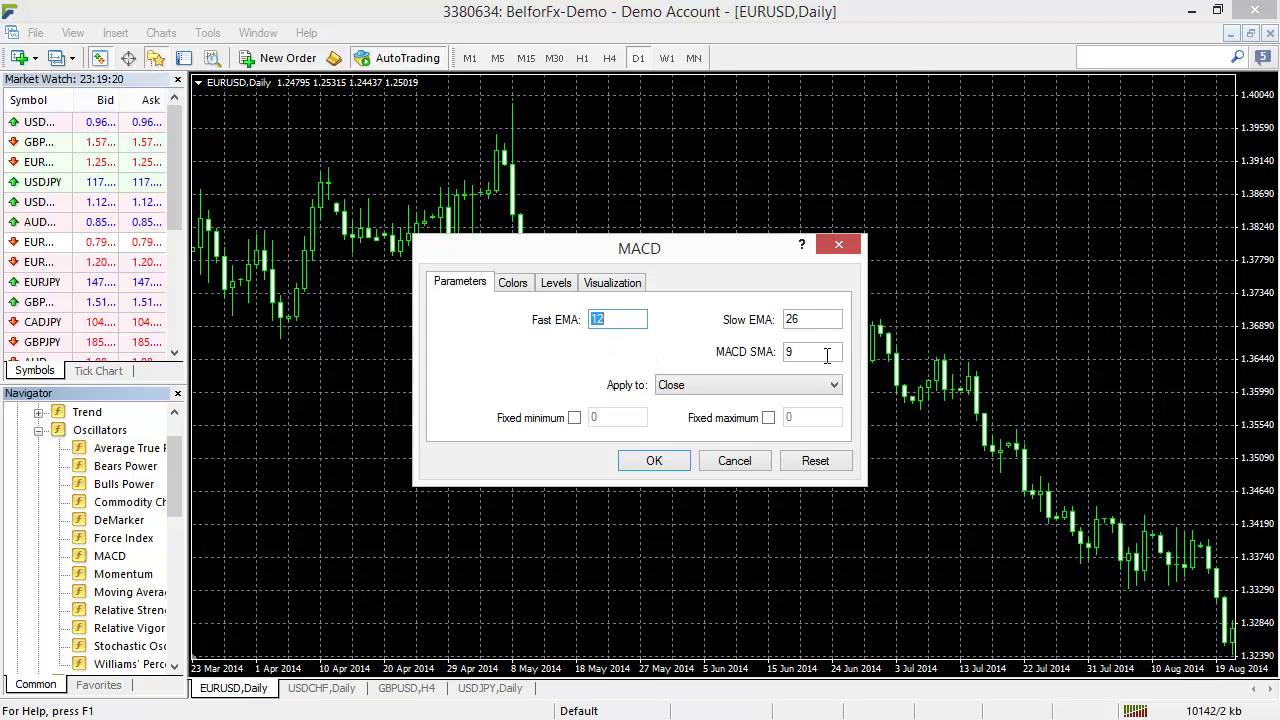
click(660, 462)
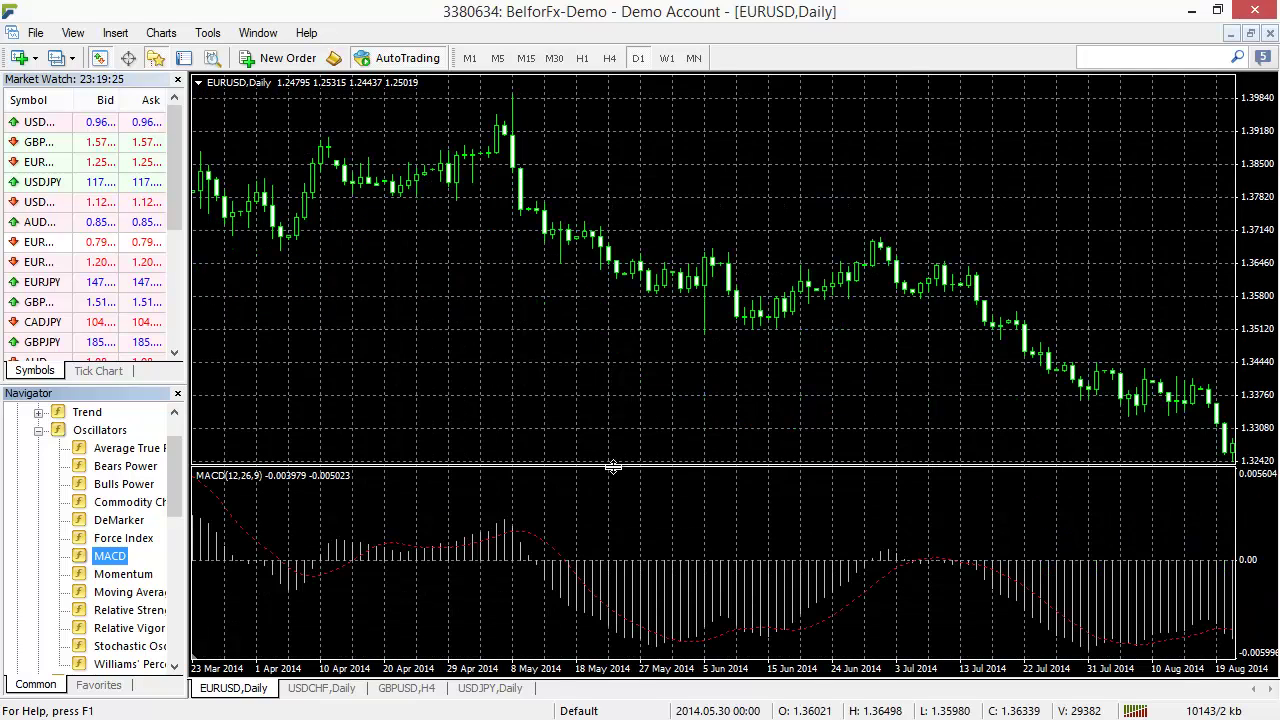
click(38, 430)
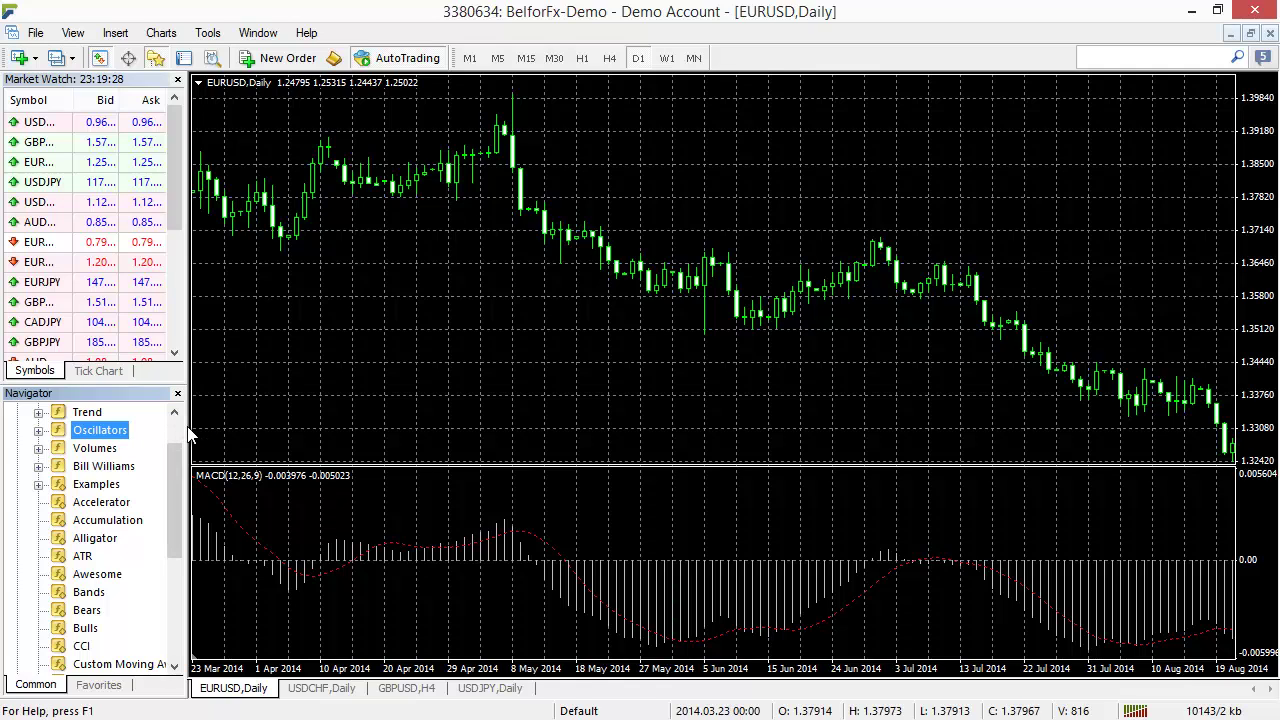
drag(183, 427, 143, 427)
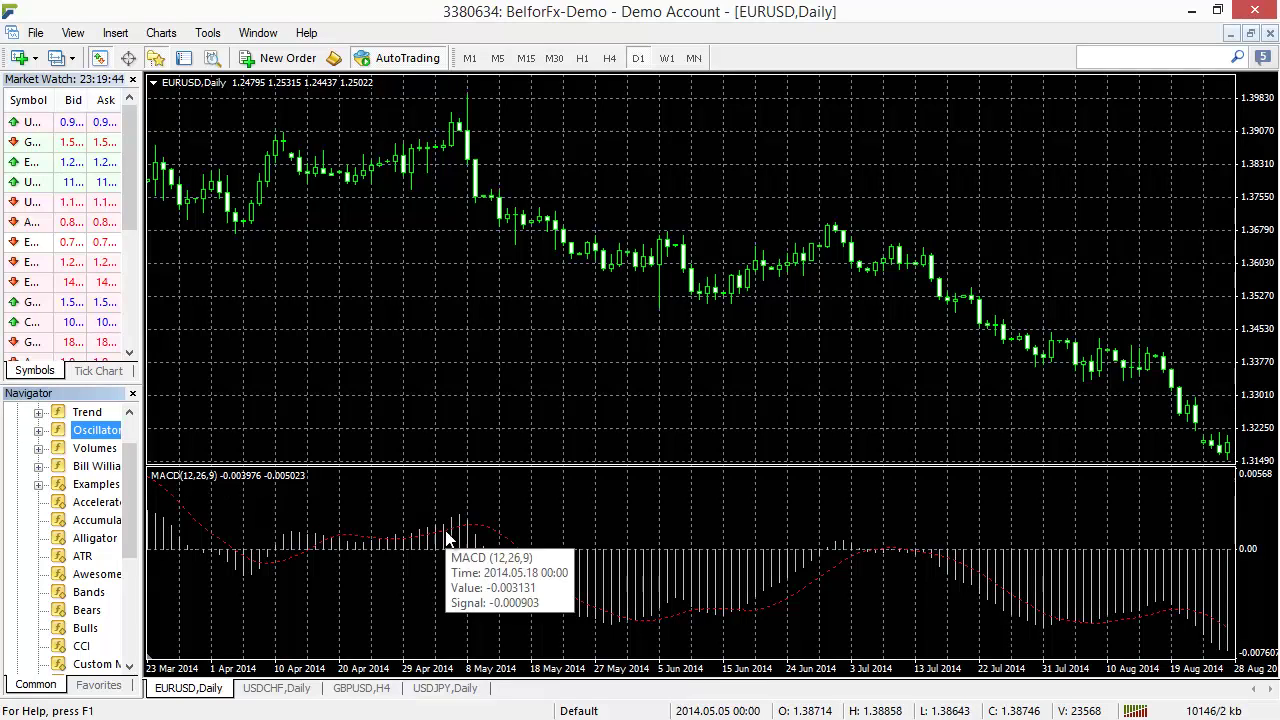
Step: Examine the MACD histogram and signal line against EURUSD prices, going back to January 2014
mouse_move(456, 550)
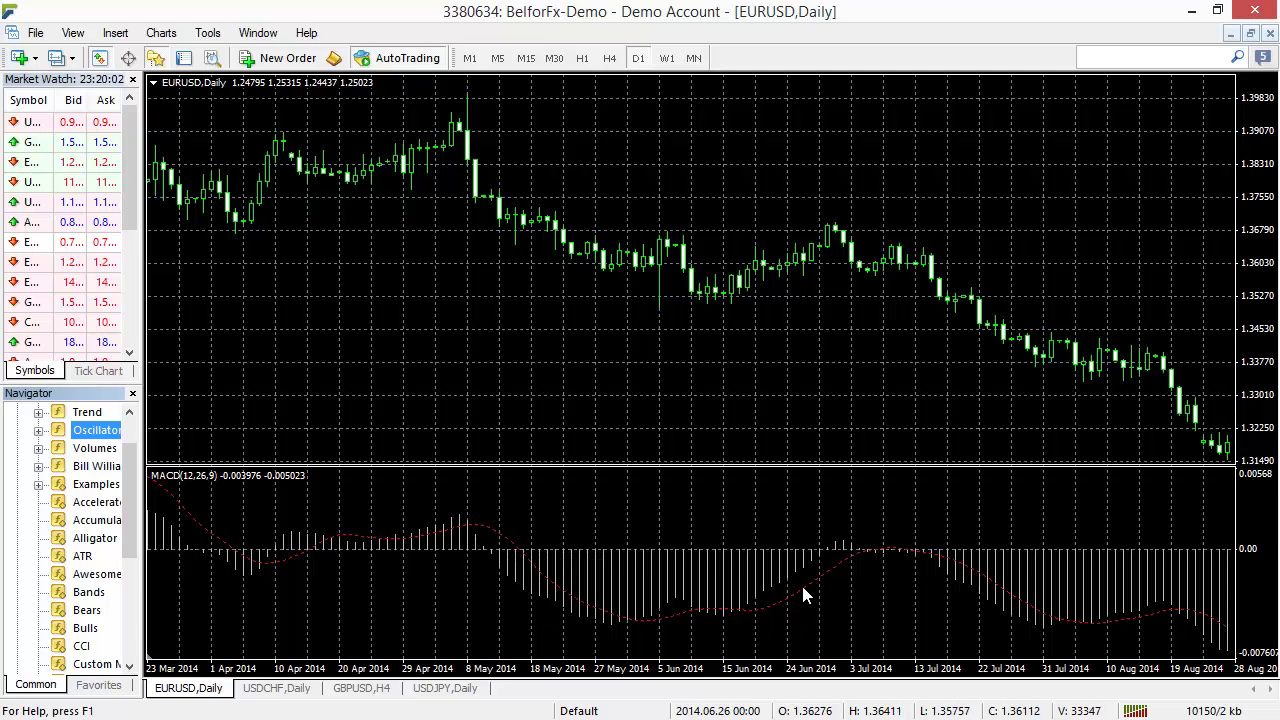
scroll(800, 576, down, 3)
click(743, 517)
scroll(740, 515, up, 5)
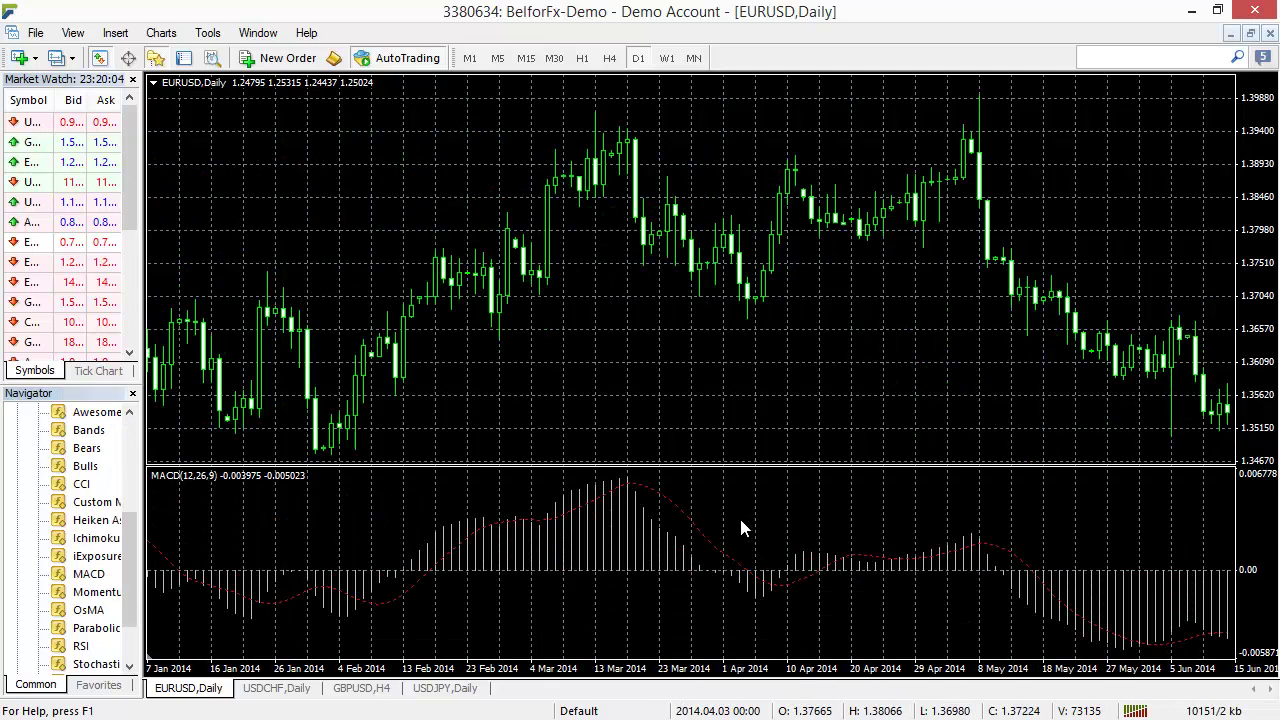
Step: Examine where the MACD histogram crosses the zero line against EURUSD Daily prices, going back to July 2013
scroll(741, 528, up, 3)
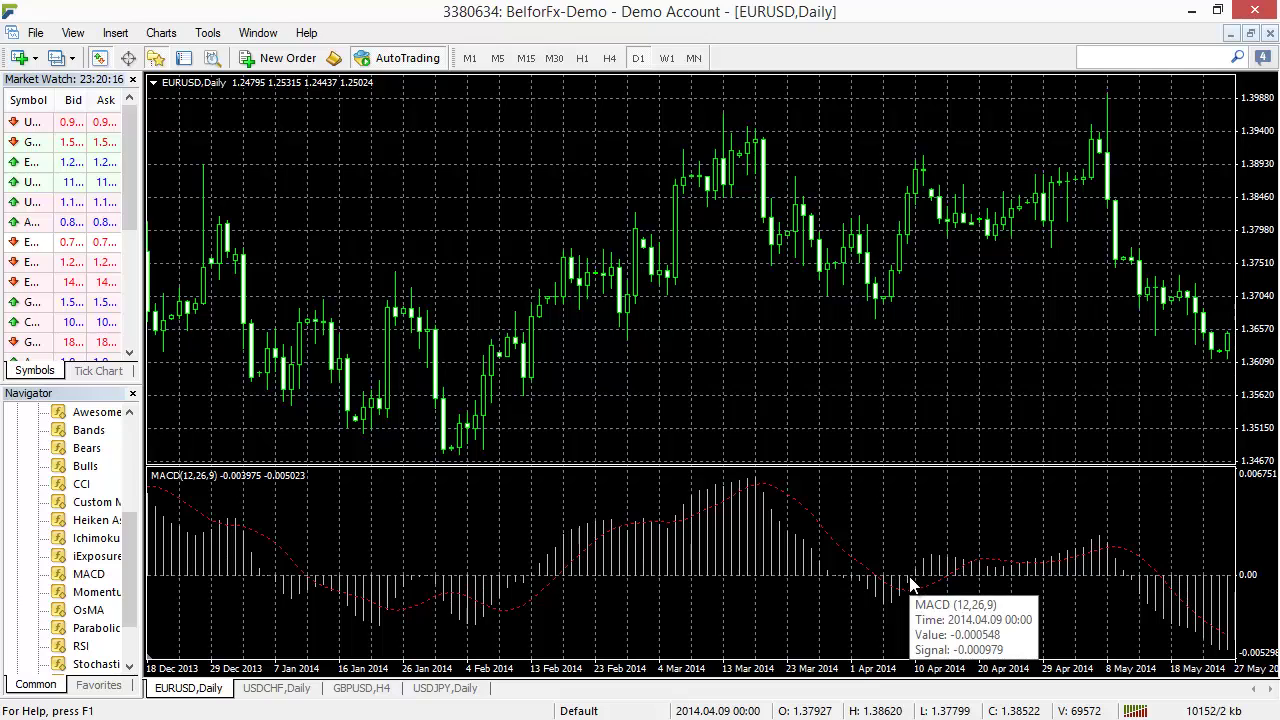
mouse_move(917, 582)
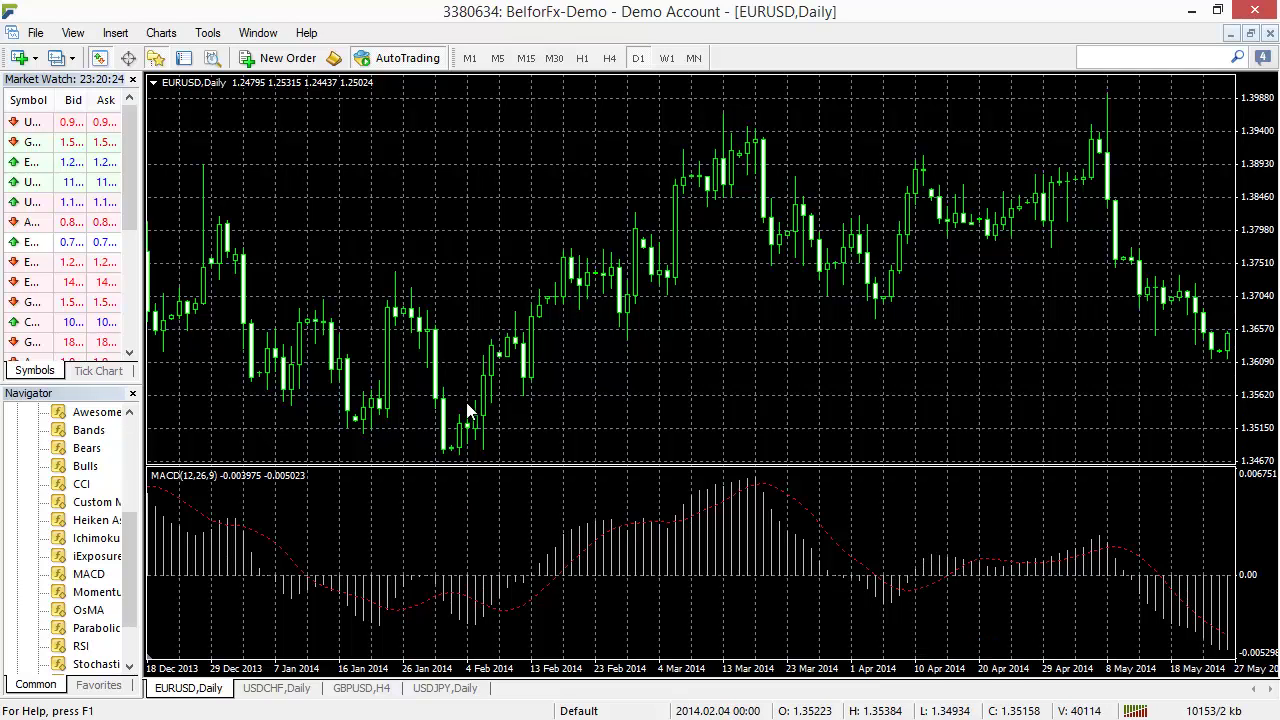
mouse_move(535, 578)
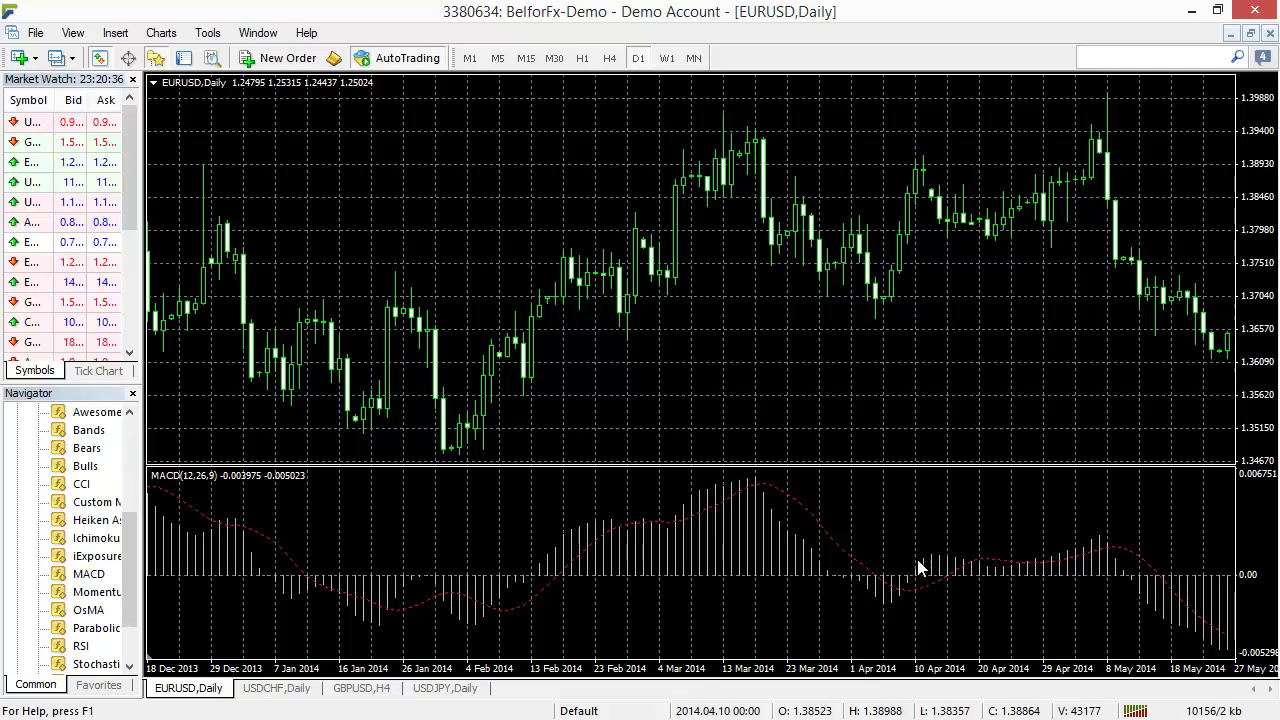
scroll(715, 358, down, 10)
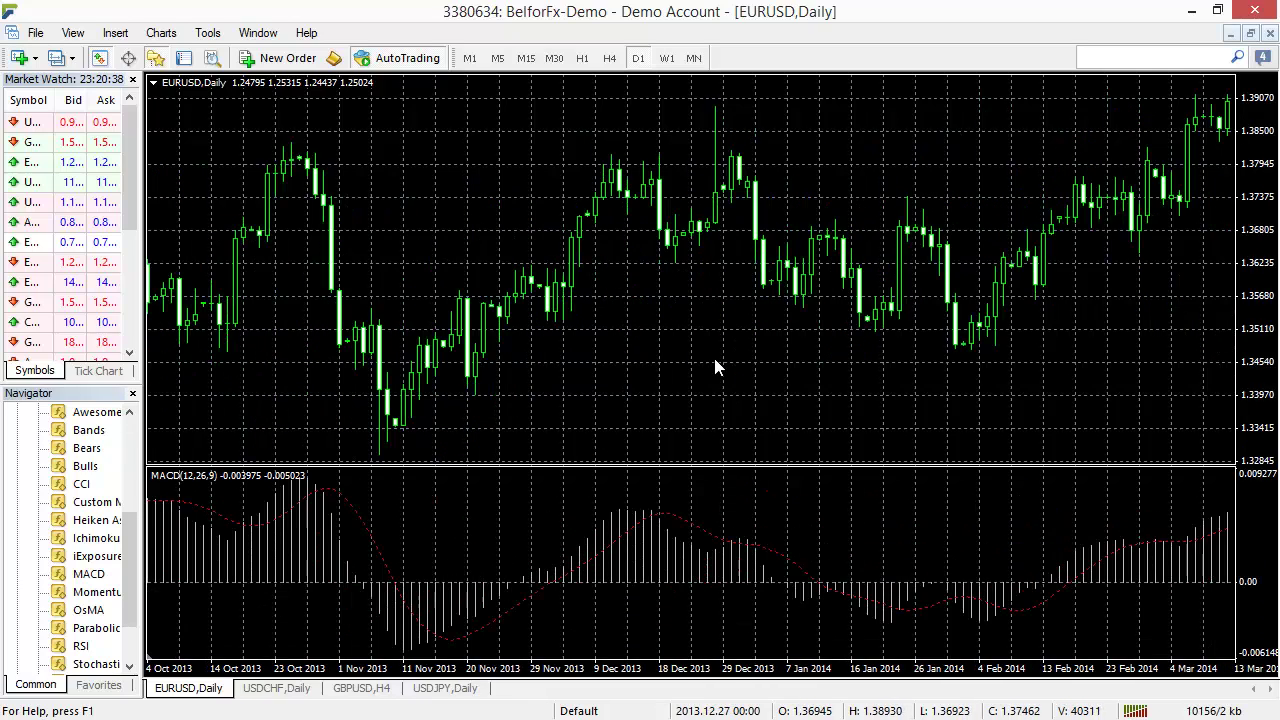
scroll(715, 360, down, 3)
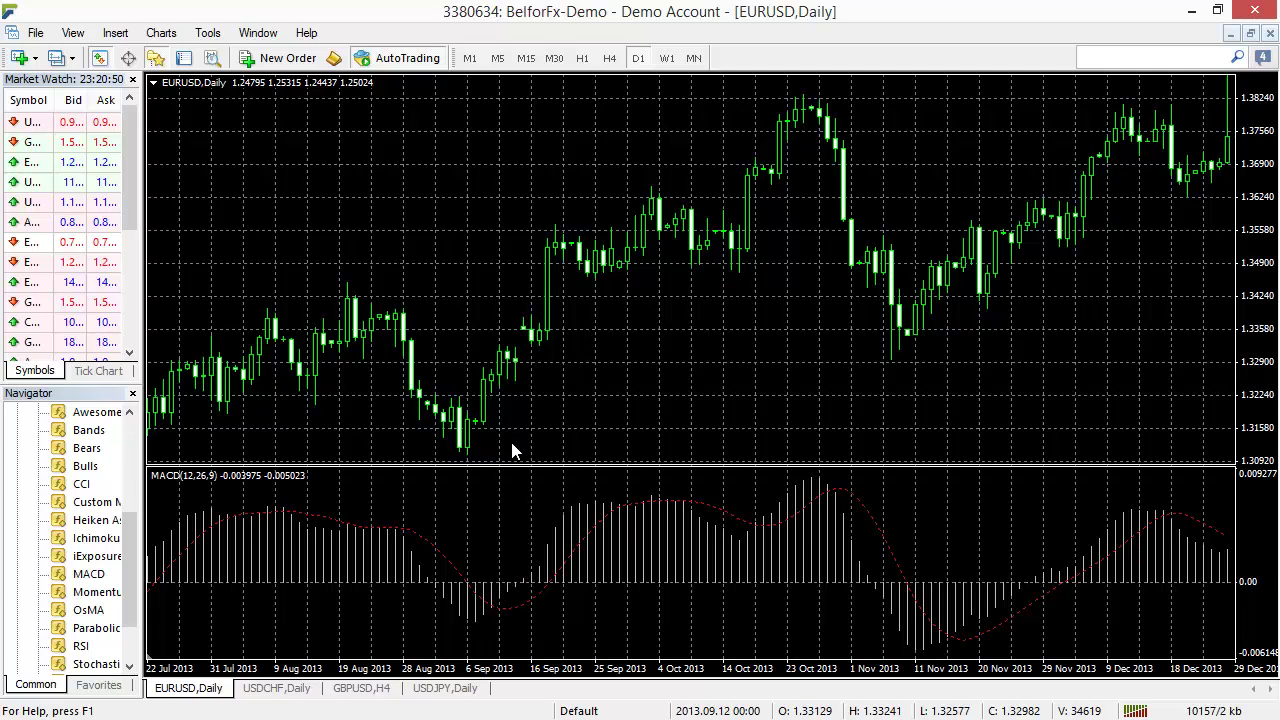
scroll(511, 442, up, 5)
scroll(511, 437, down, 5)
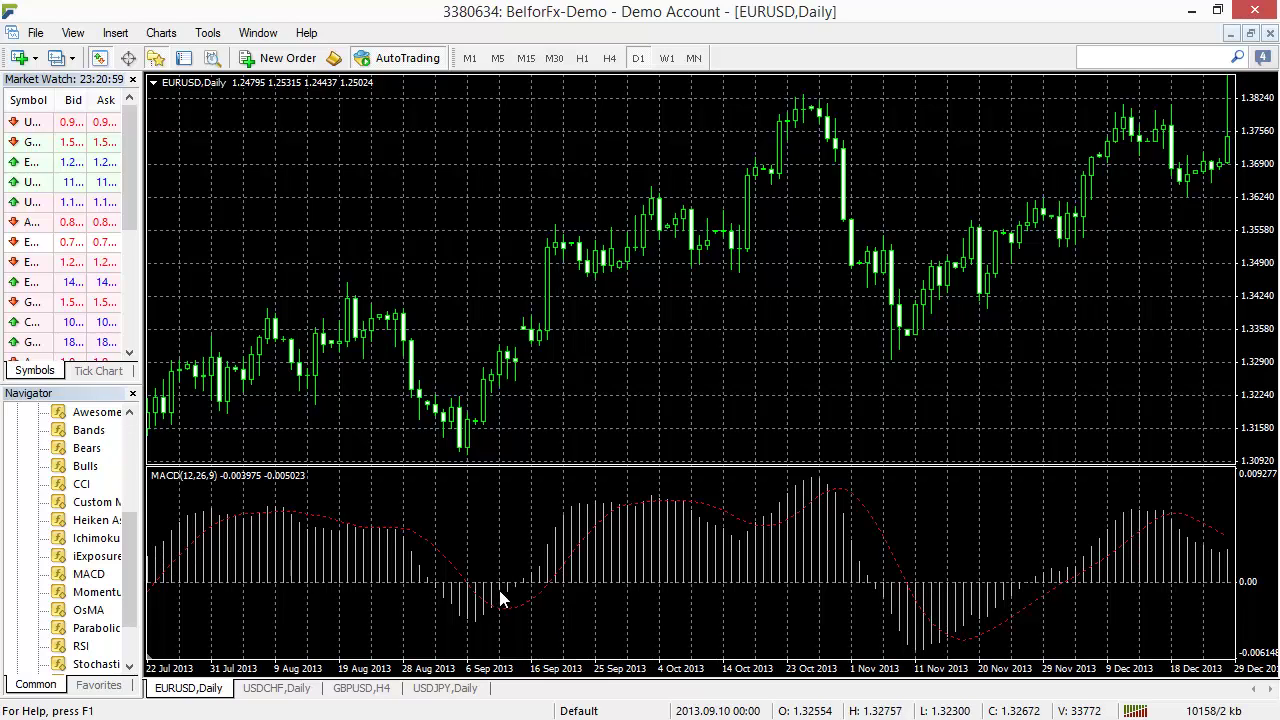
mouse_move(503, 608)
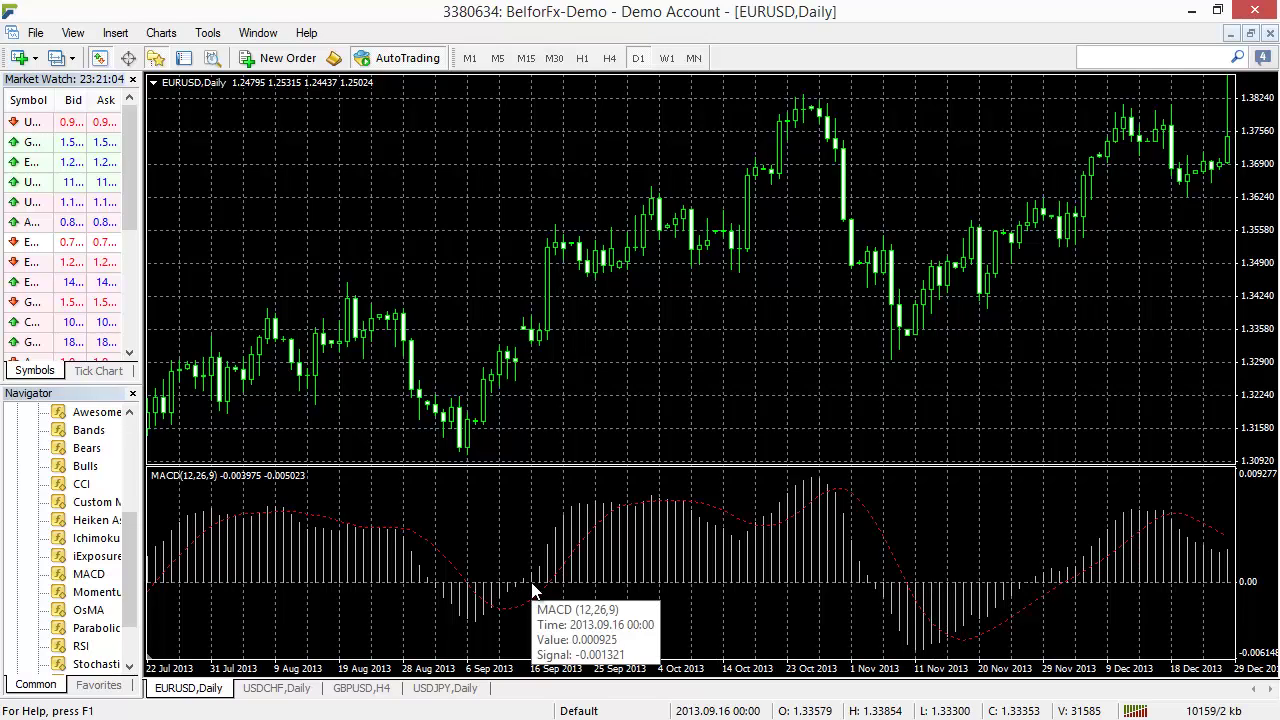
Step: Switch to Forex Strategy Builder Professional and review the Bar Opening entry point and its alternative indicators without changing it
click(1191, 12)
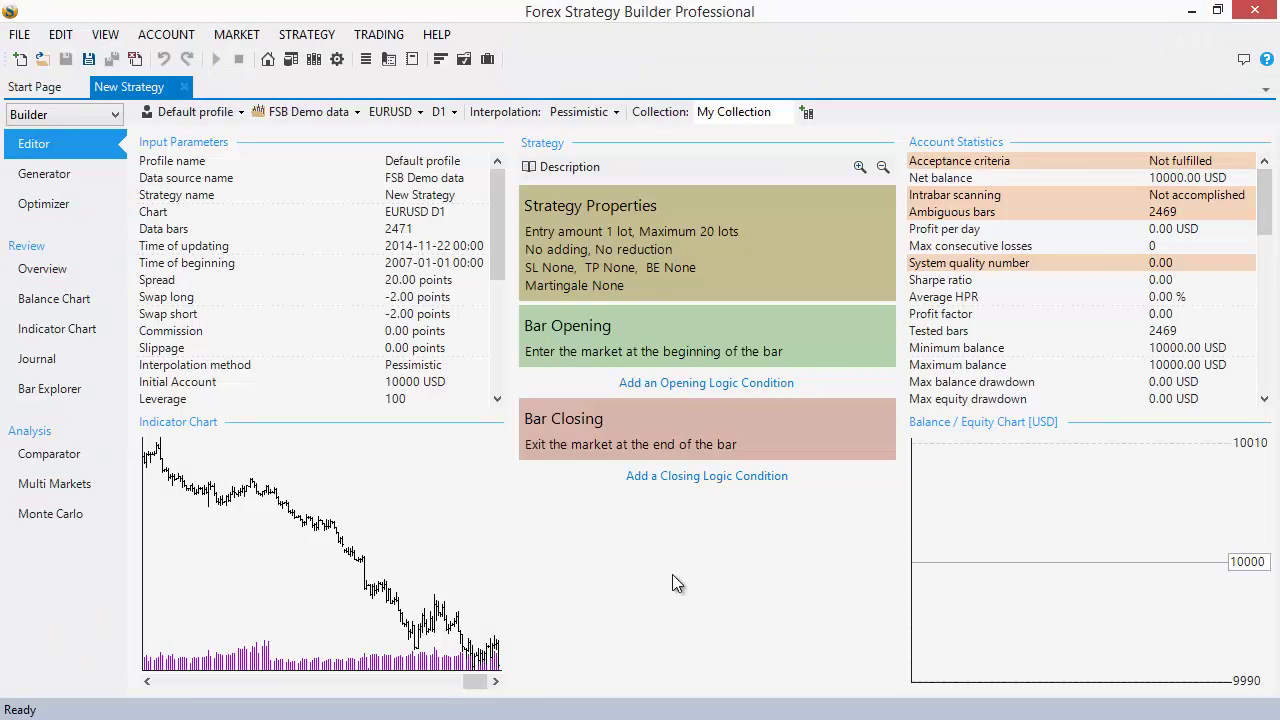
click(569, 339)
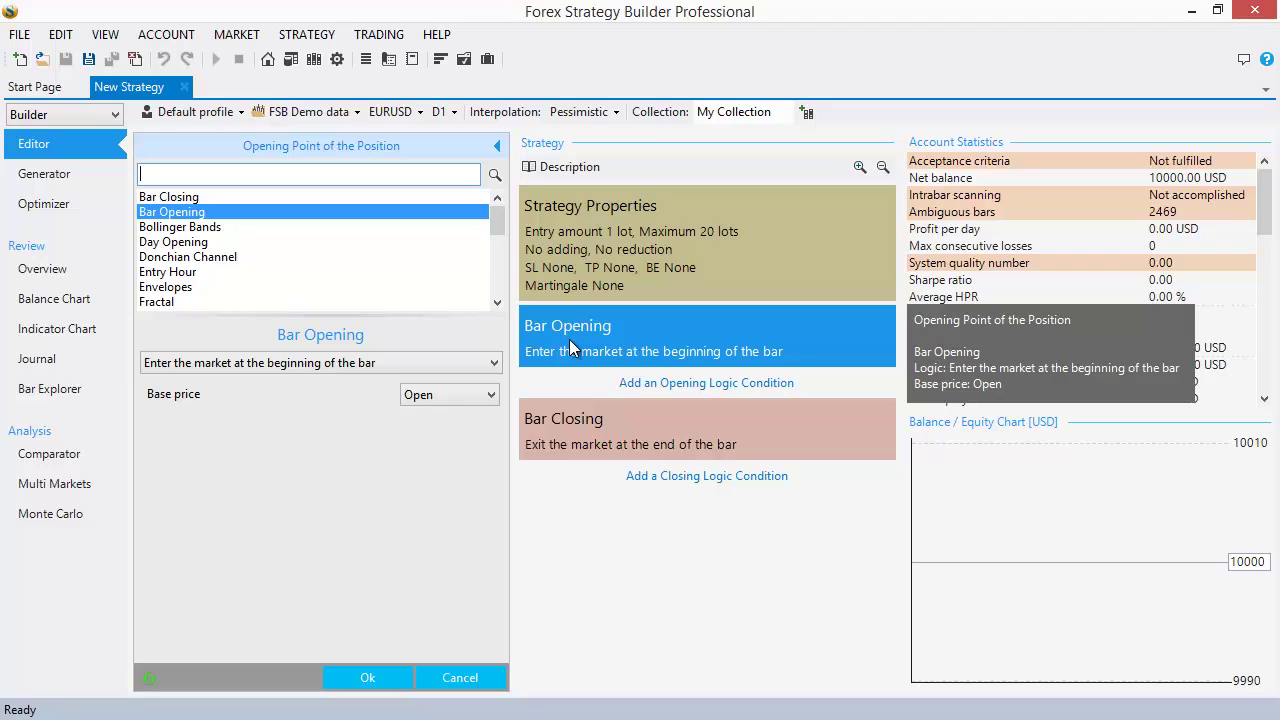
drag(498, 224, 508, 191)
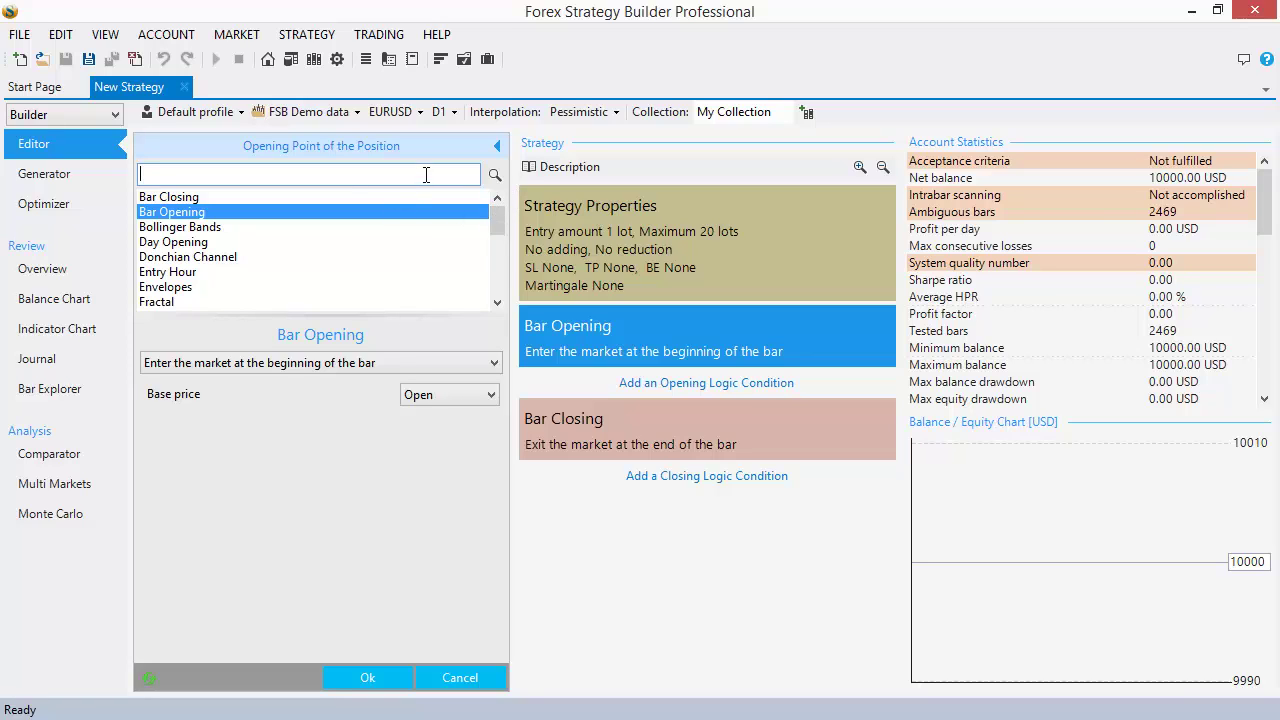
click(498, 147)
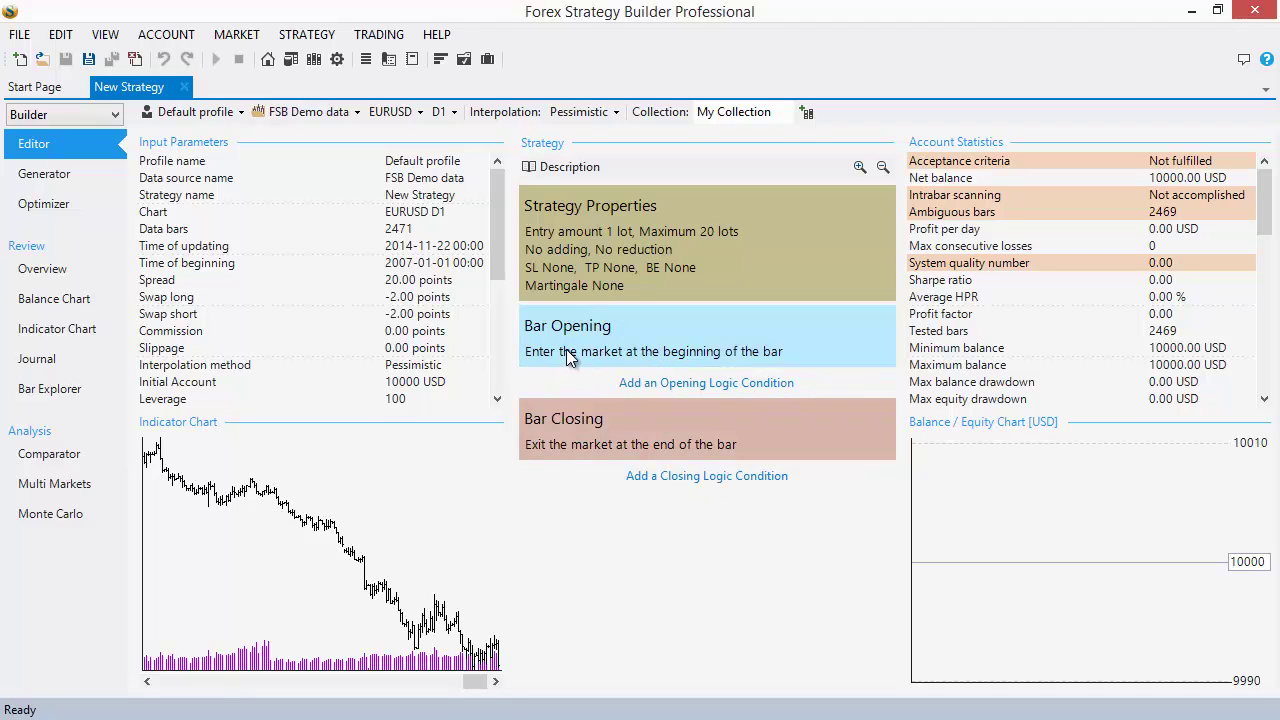
mouse_move(574, 354)
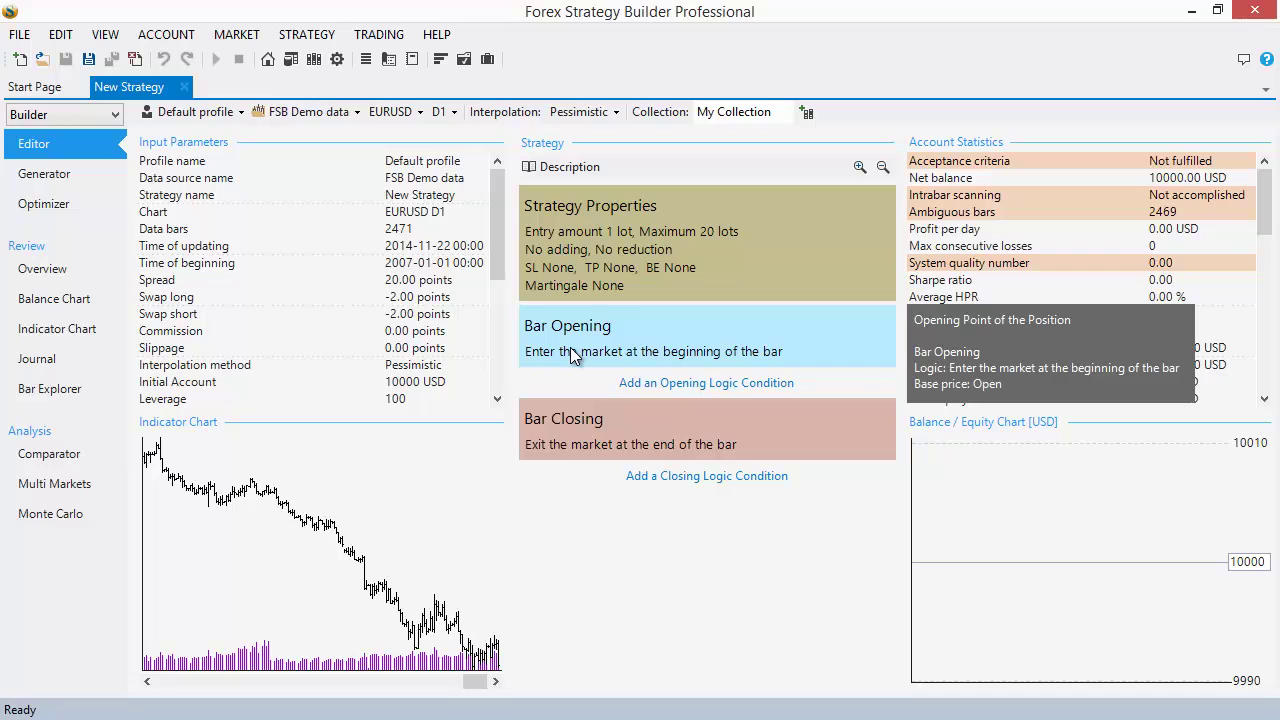
Step: Add a MACD opening logic condition with the rule "MACD line crosses the zero line upward"
click(662, 384)
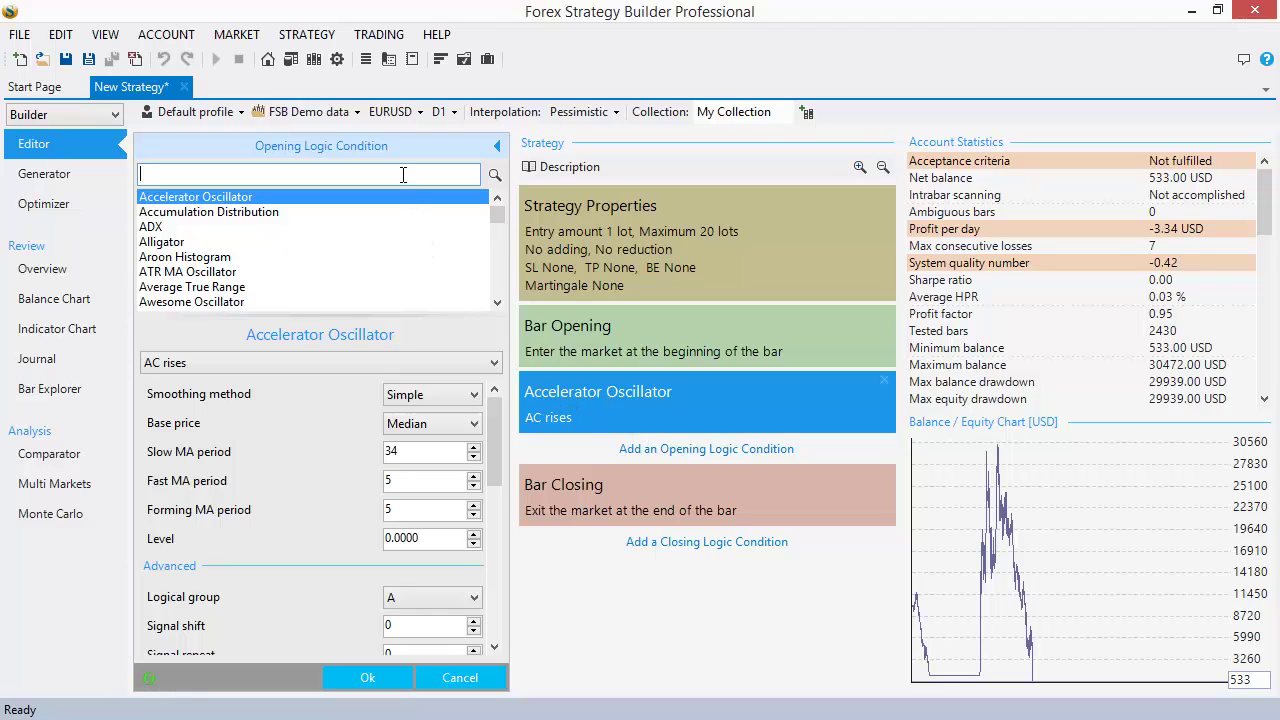
text(macd)
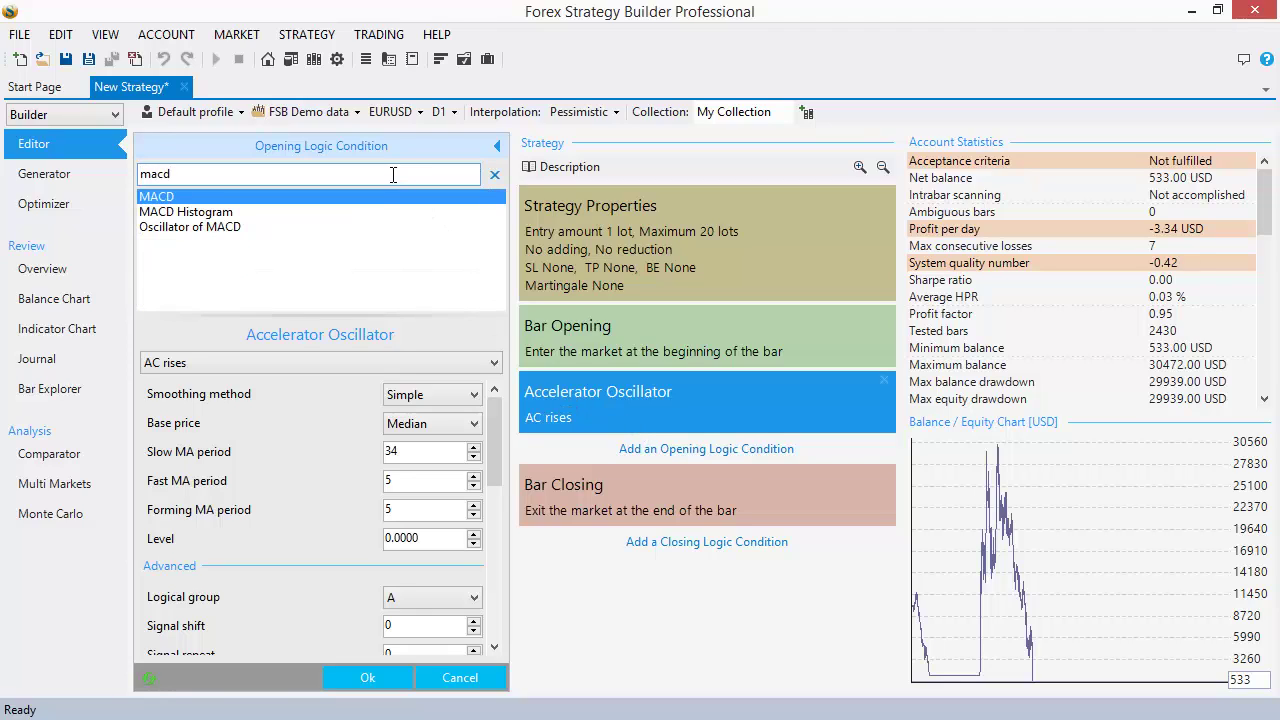
click(370, 198)
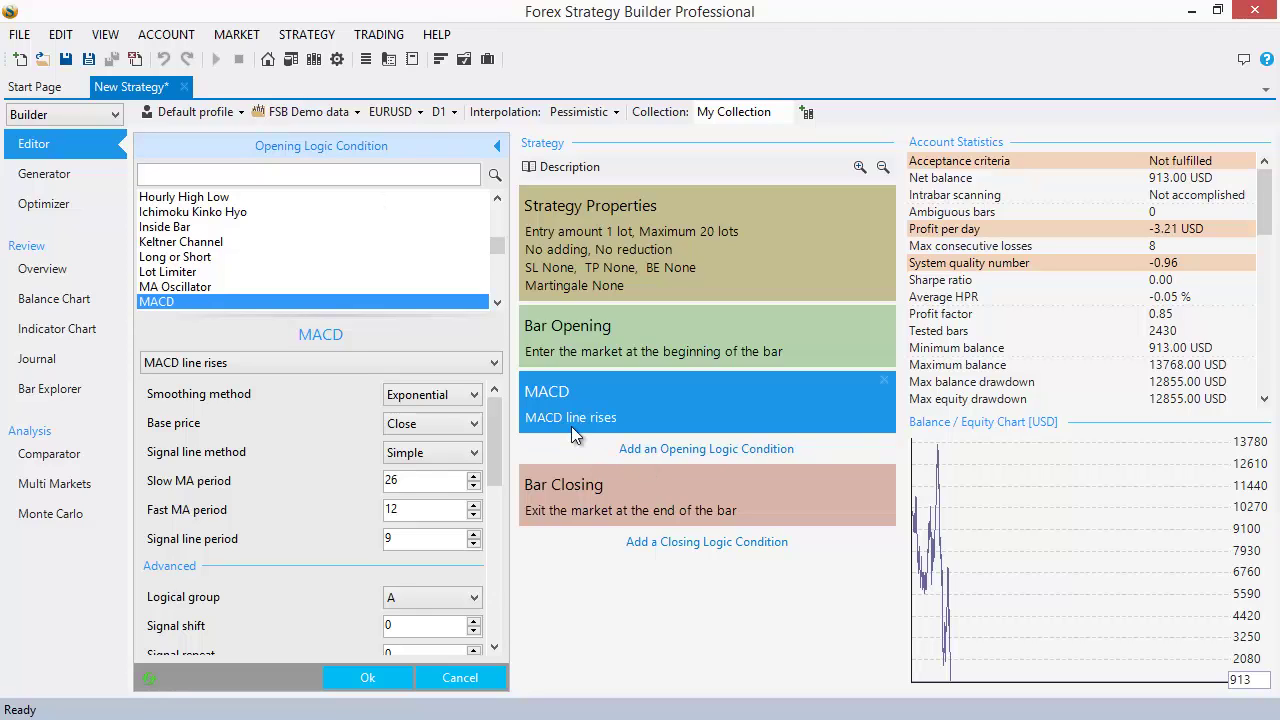
click(310, 360)
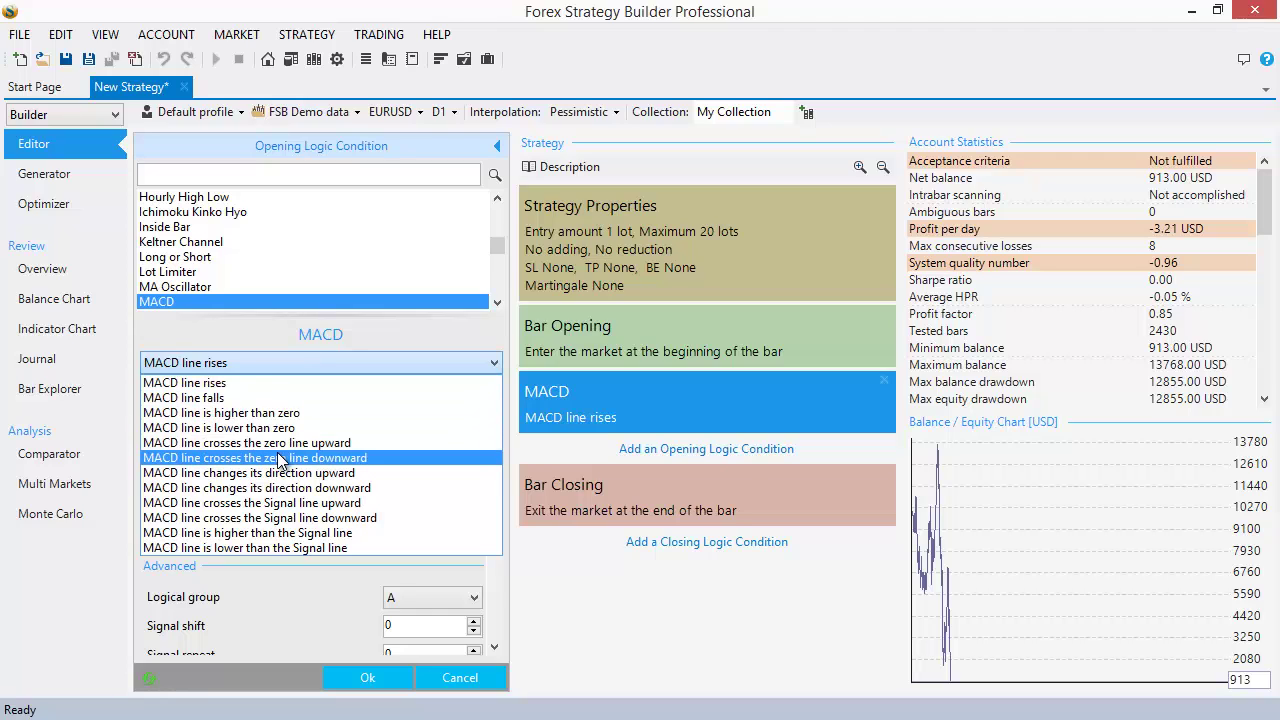
click(355, 445)
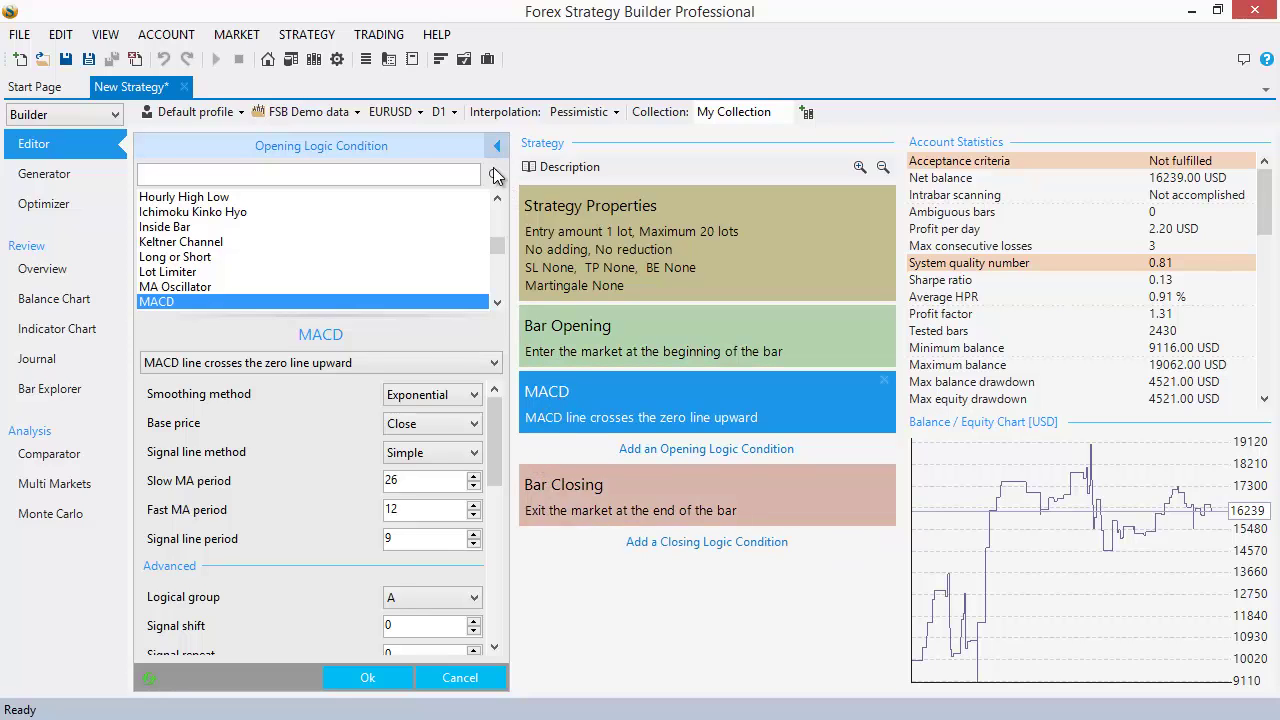
click(367, 677)
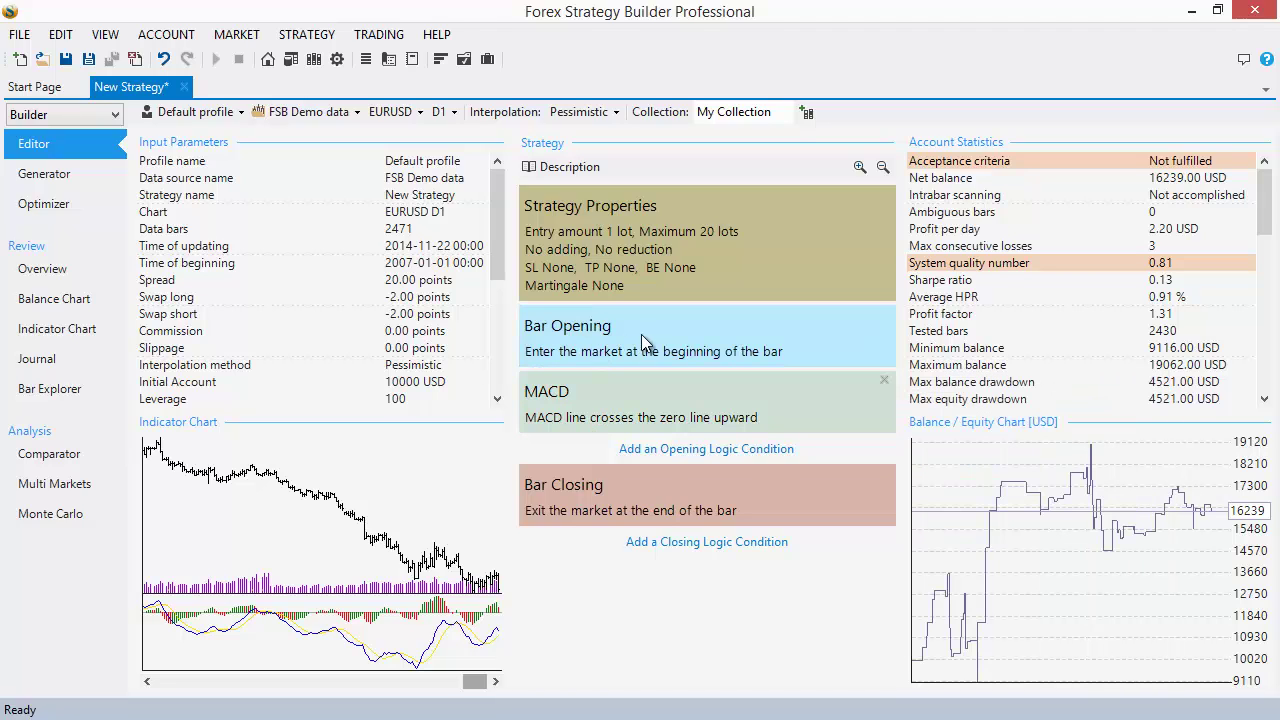
Step: Review the Bar Opening and MACD entry rules, and check their trades around April to June 2014 on the full indicator chart
mouse_move(647, 340)
mouse_move(593, 340)
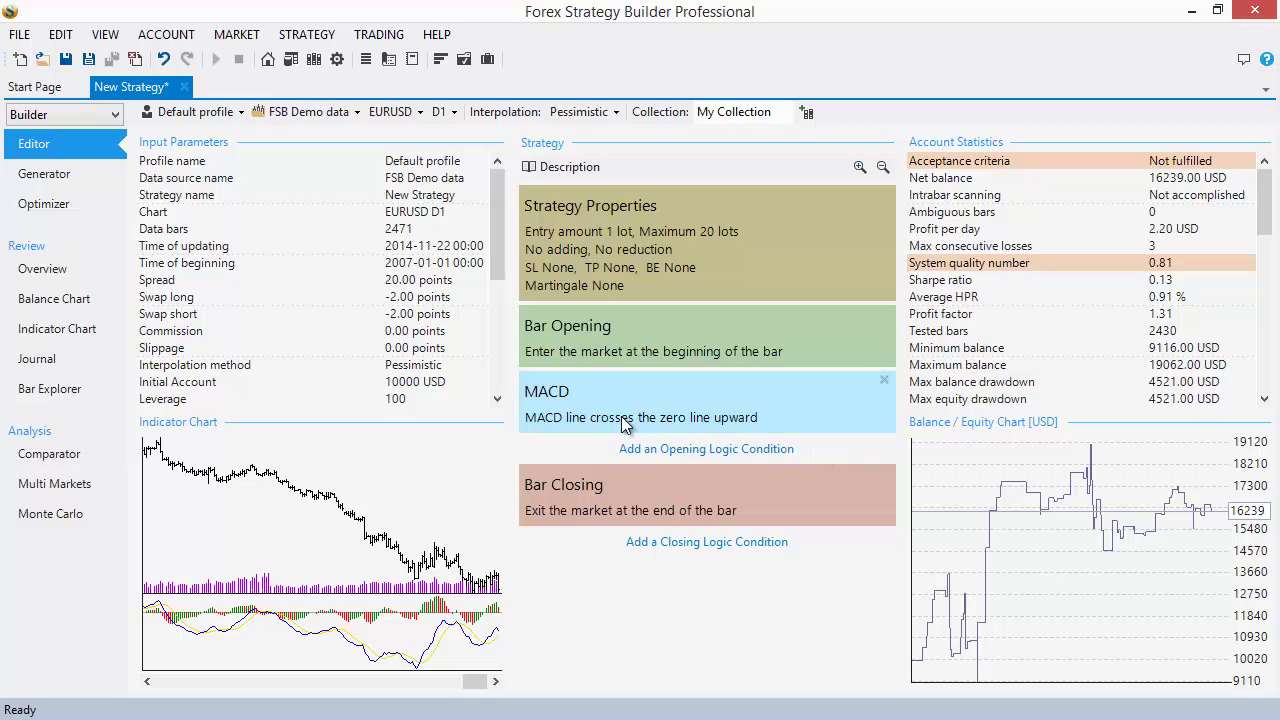
mouse_move(626, 424)
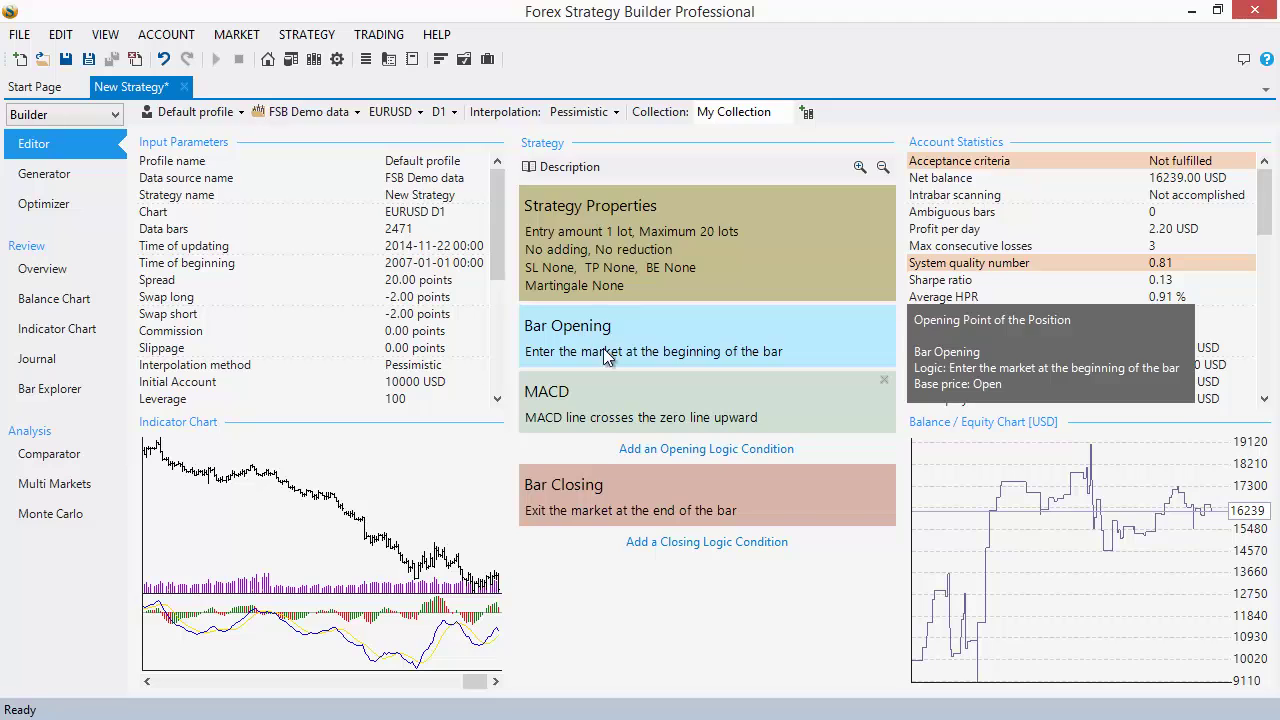
click(365, 613)
scroll(790, 397, up, 10)
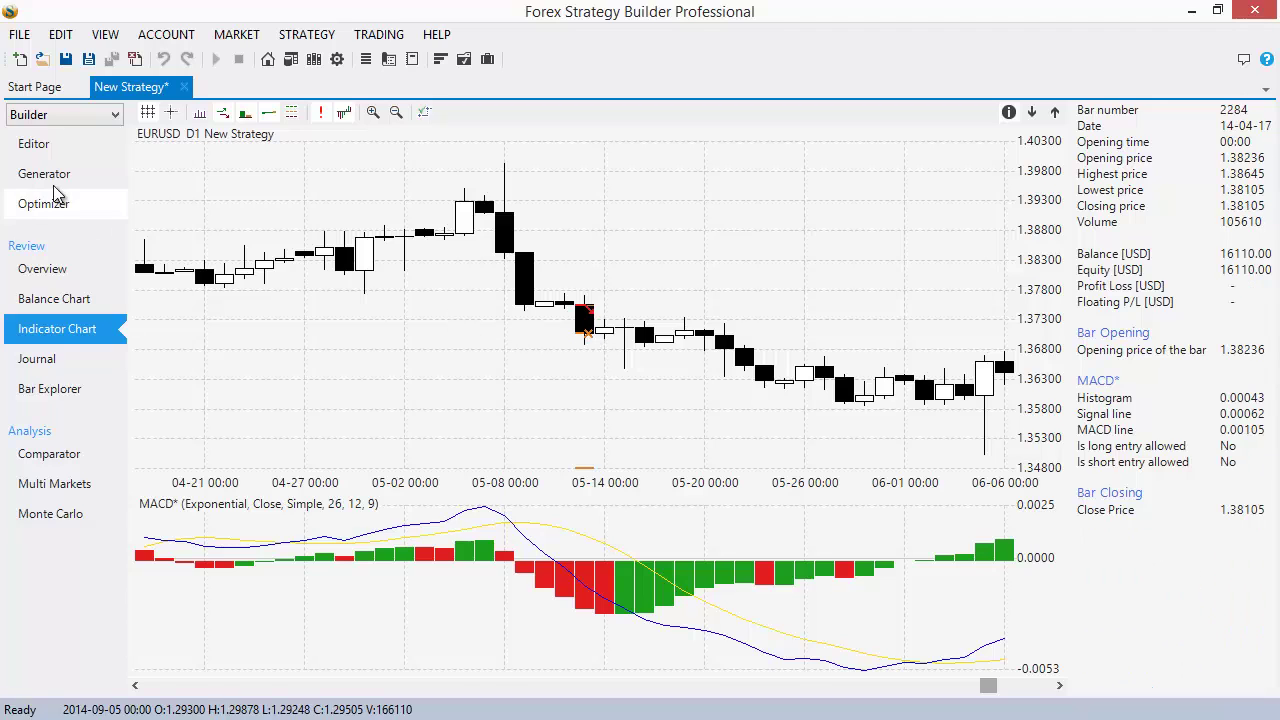
click(50, 145)
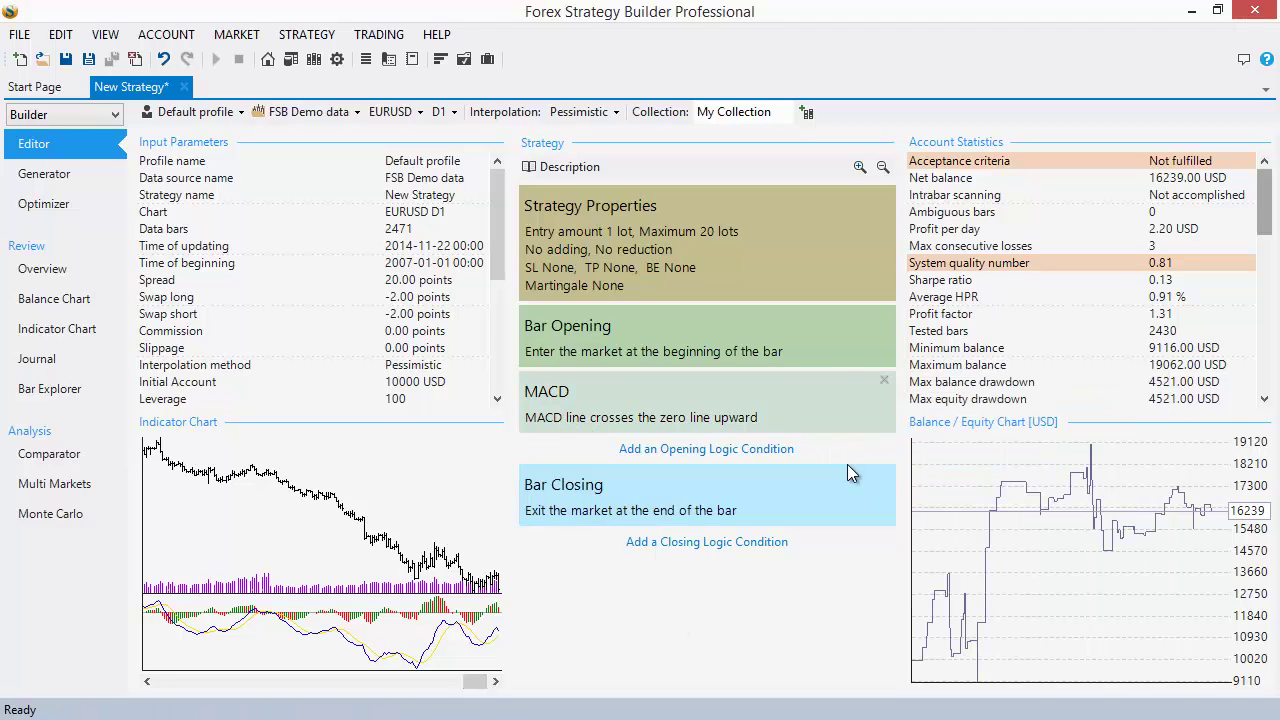
Step: Compare the MACD zero-line crossings with the entries and end-of-bar exits on the indicator chart, going back to November 2013
click(369, 484)
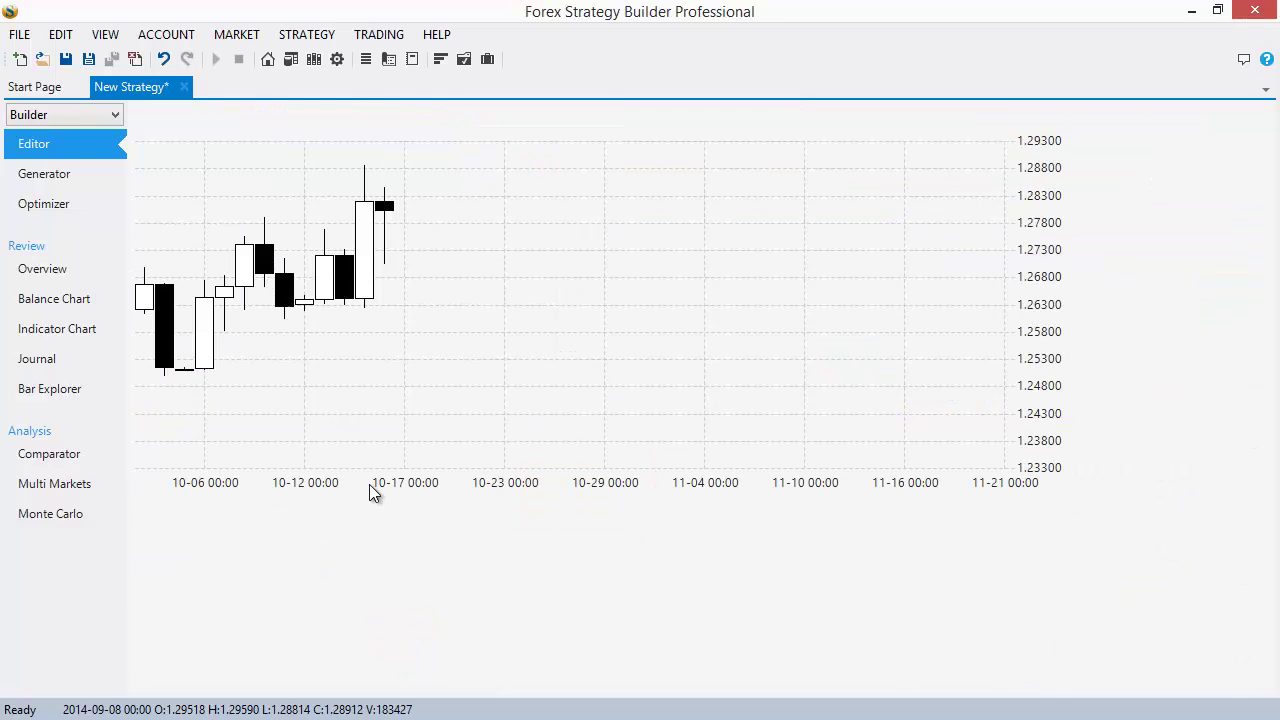
scroll(637, 358, left, 10)
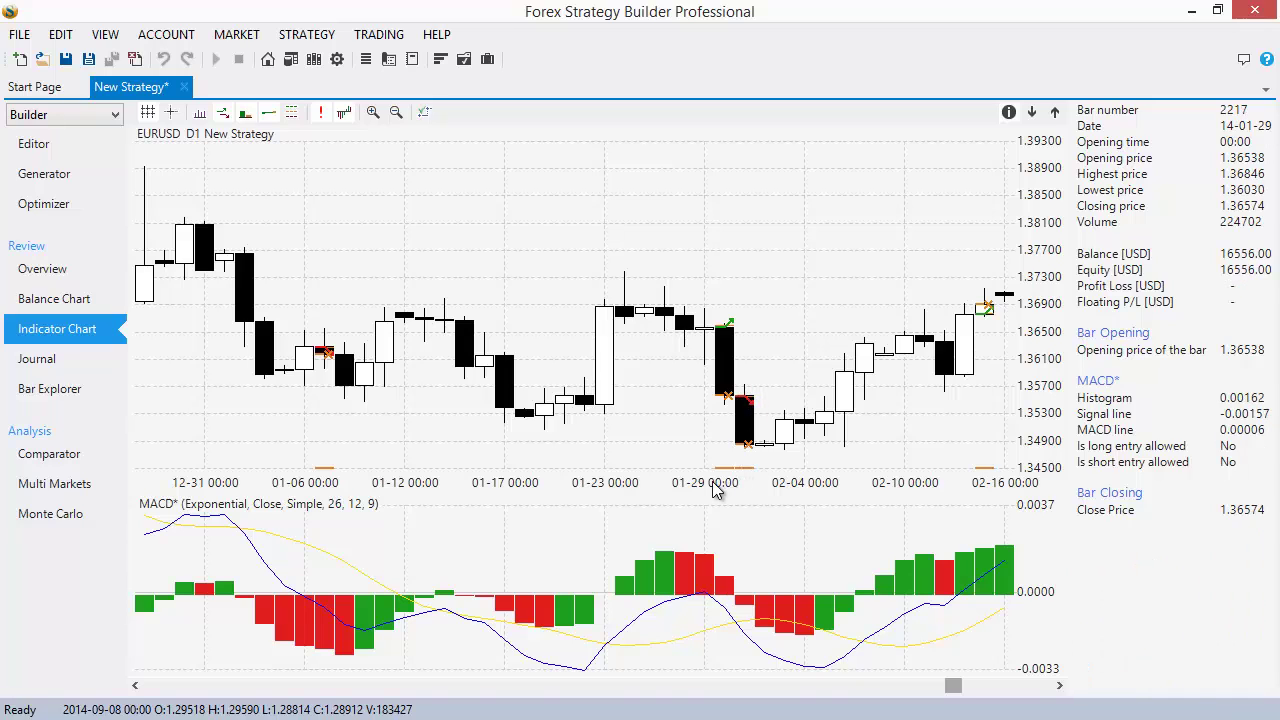
scroll(713, 487, up, 3)
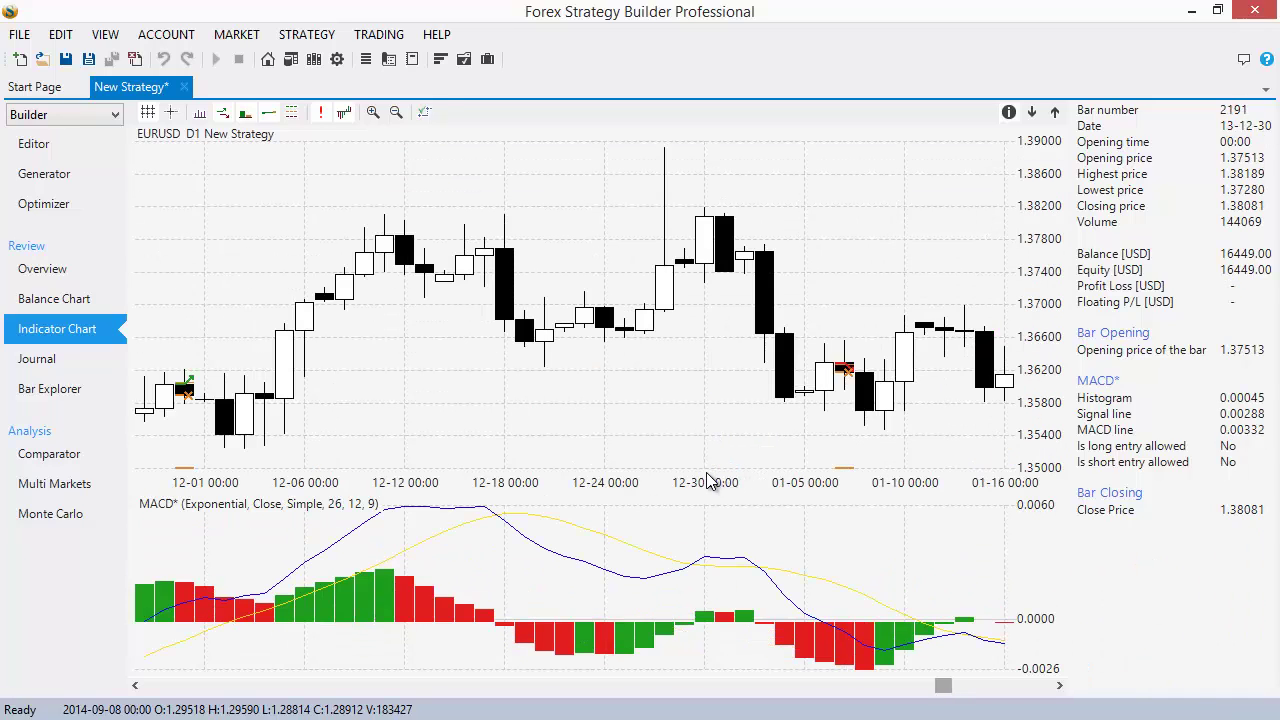
scroll(157, 627, up, 2)
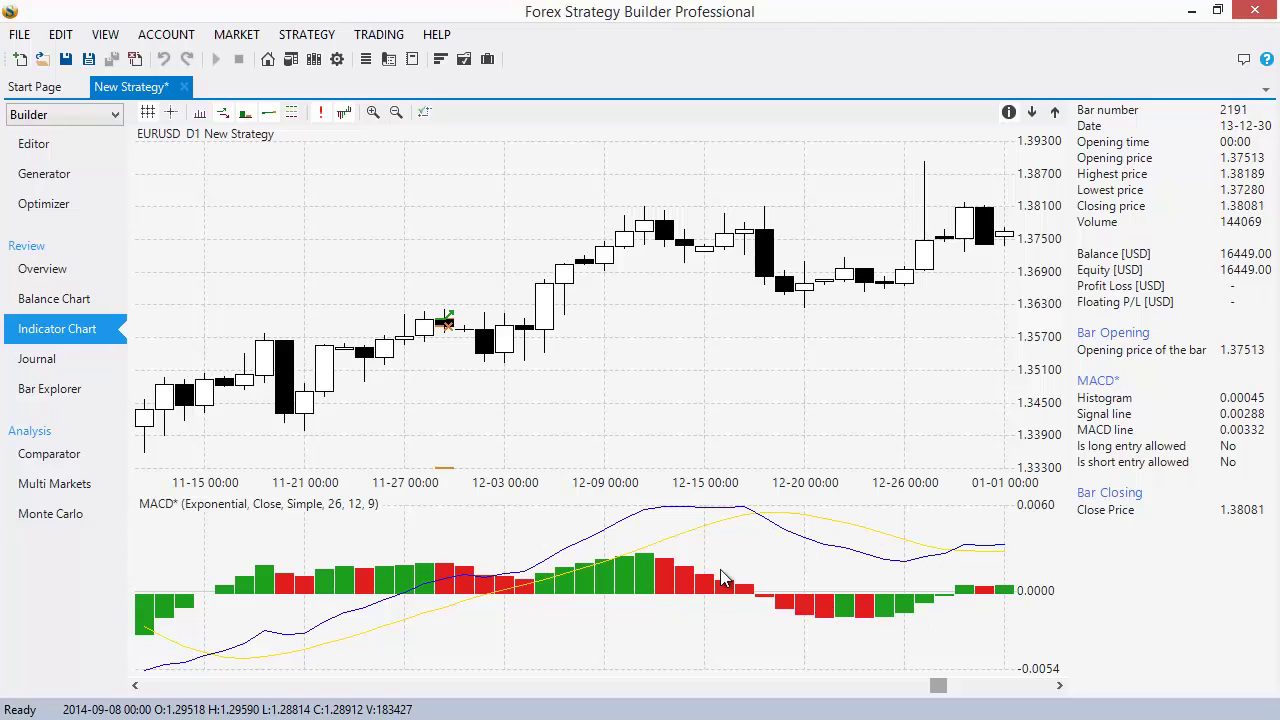
click(55, 147)
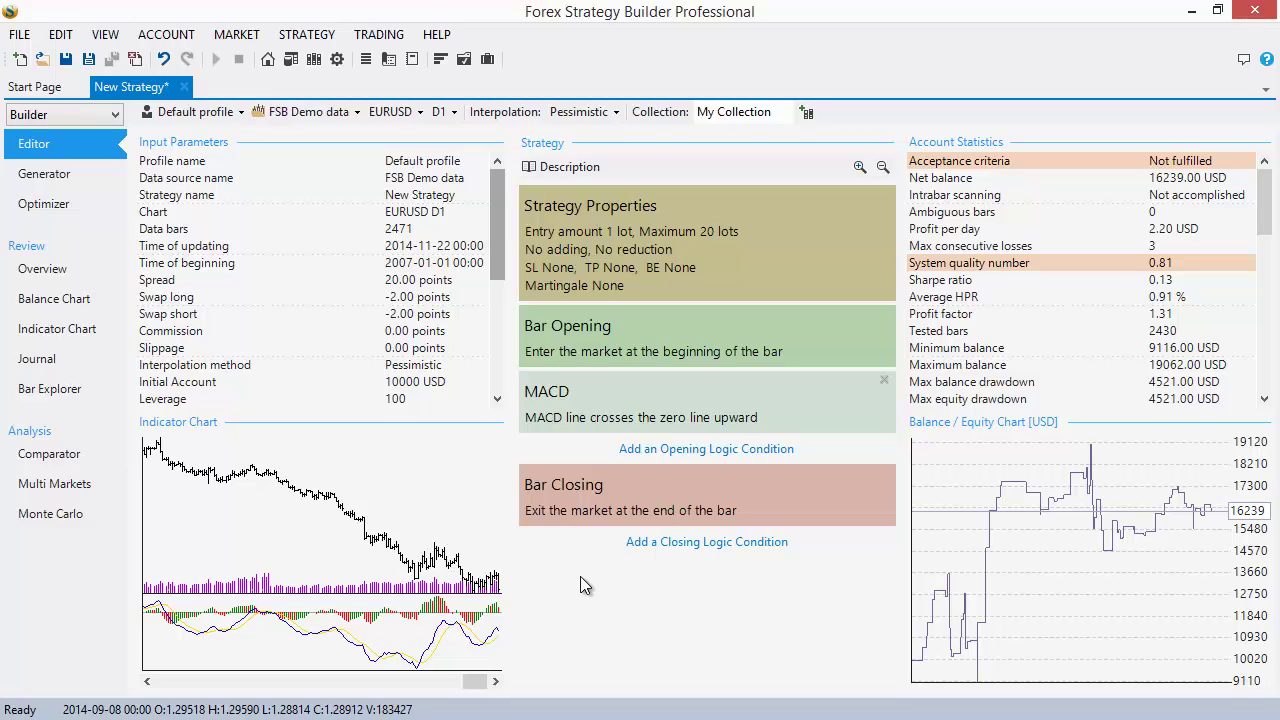
Step: Replace the Bar Closing exit with Close and Reverse as the closing point of the position
click(595, 498)
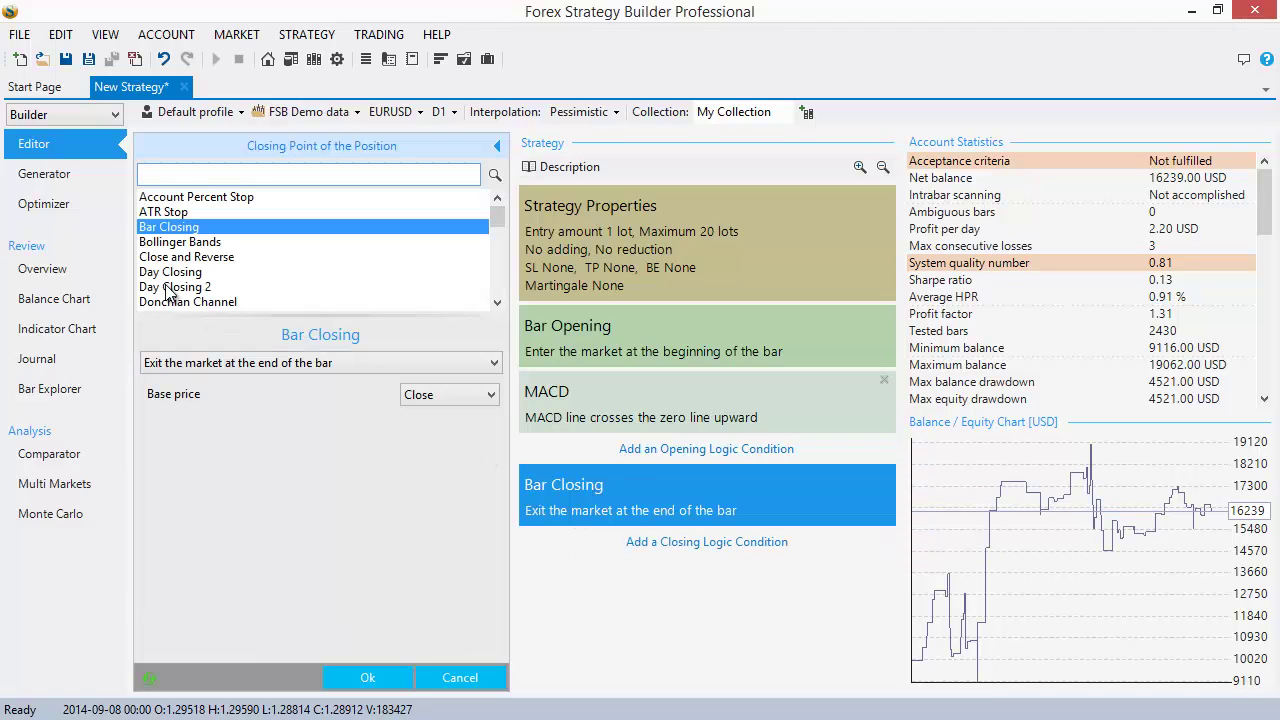
click(224, 259)
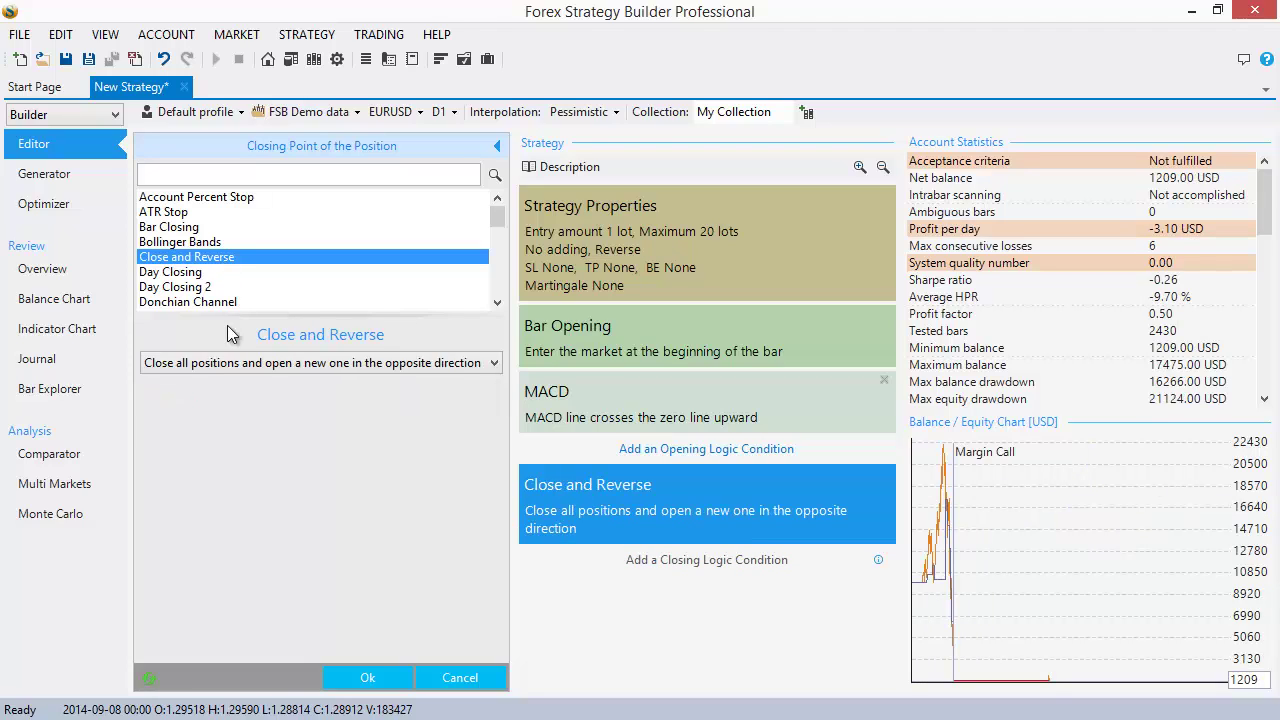
click(367, 678)
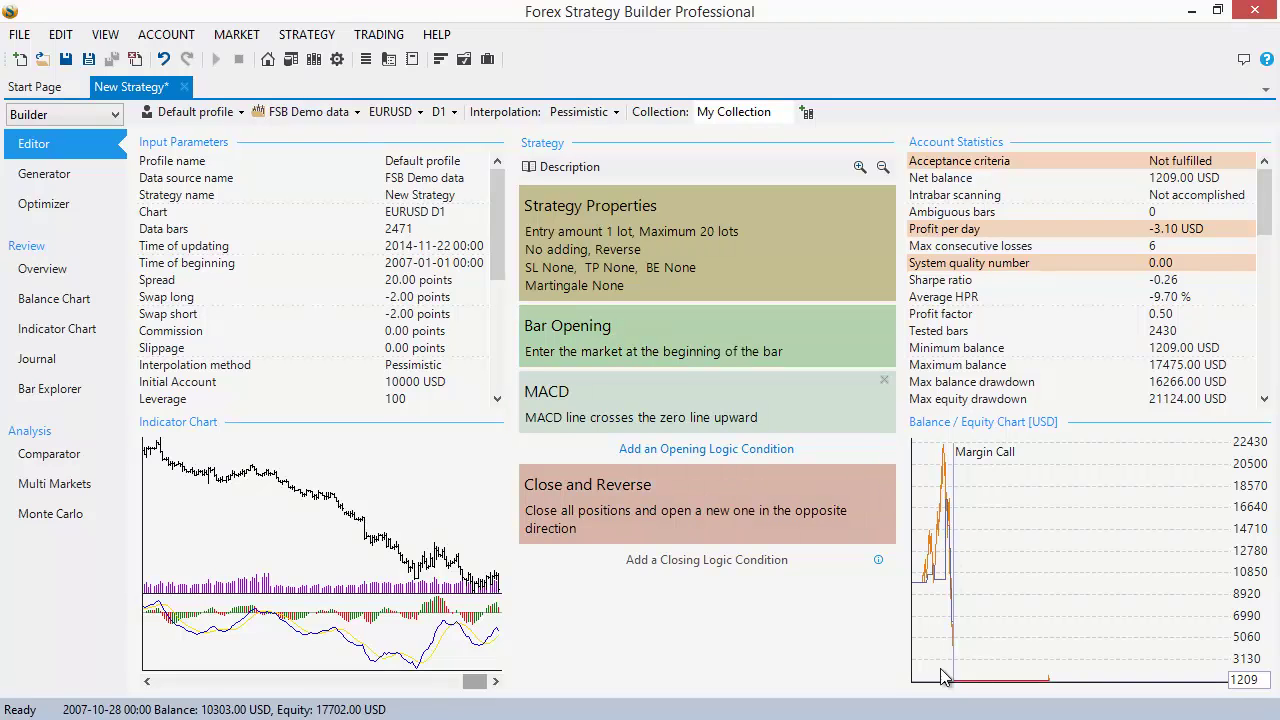
Step: Set the entry units for a new position to 0.01 lots in the strategy properties
click(620, 240)
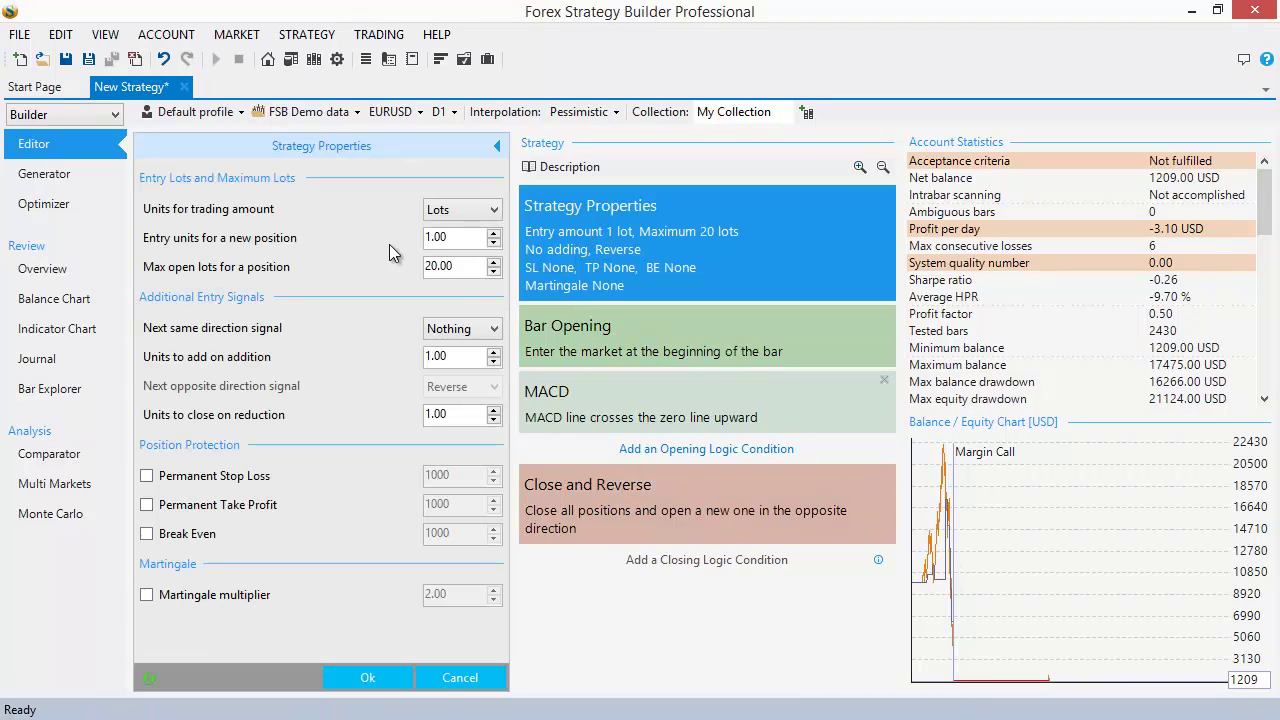
drag(466, 238, 355, 240)
text(0.01)
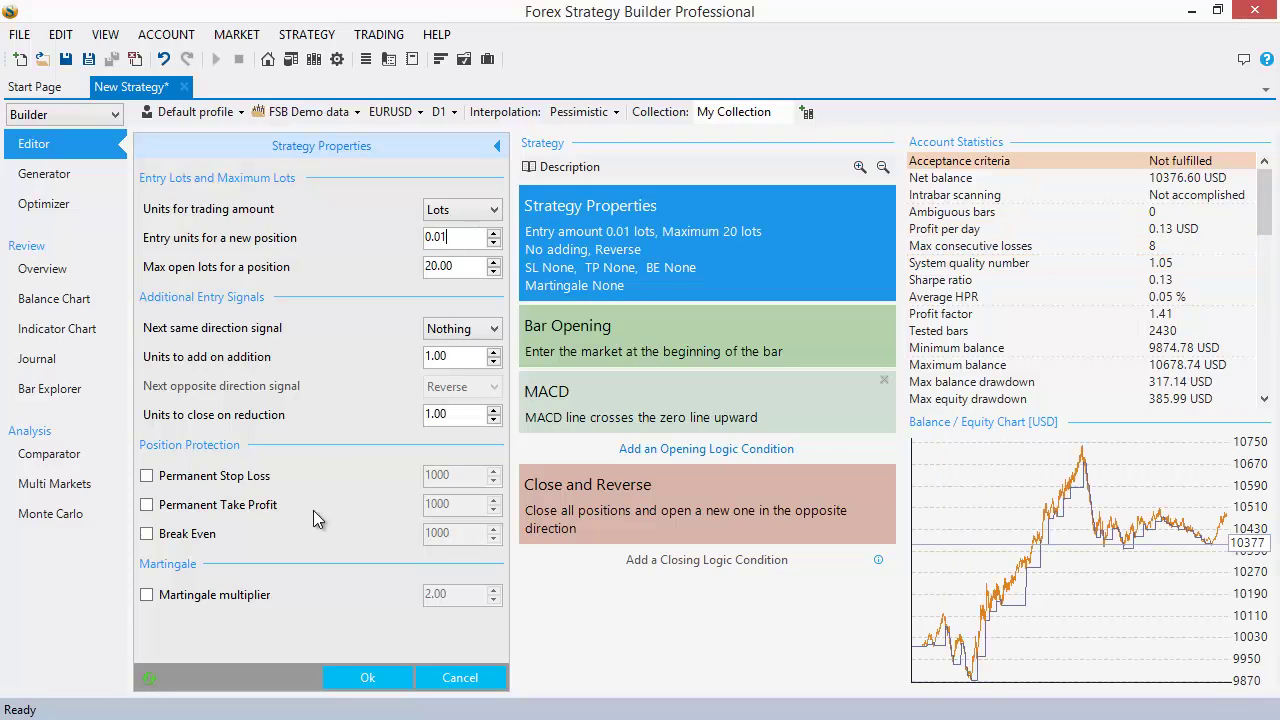
click(367, 677)
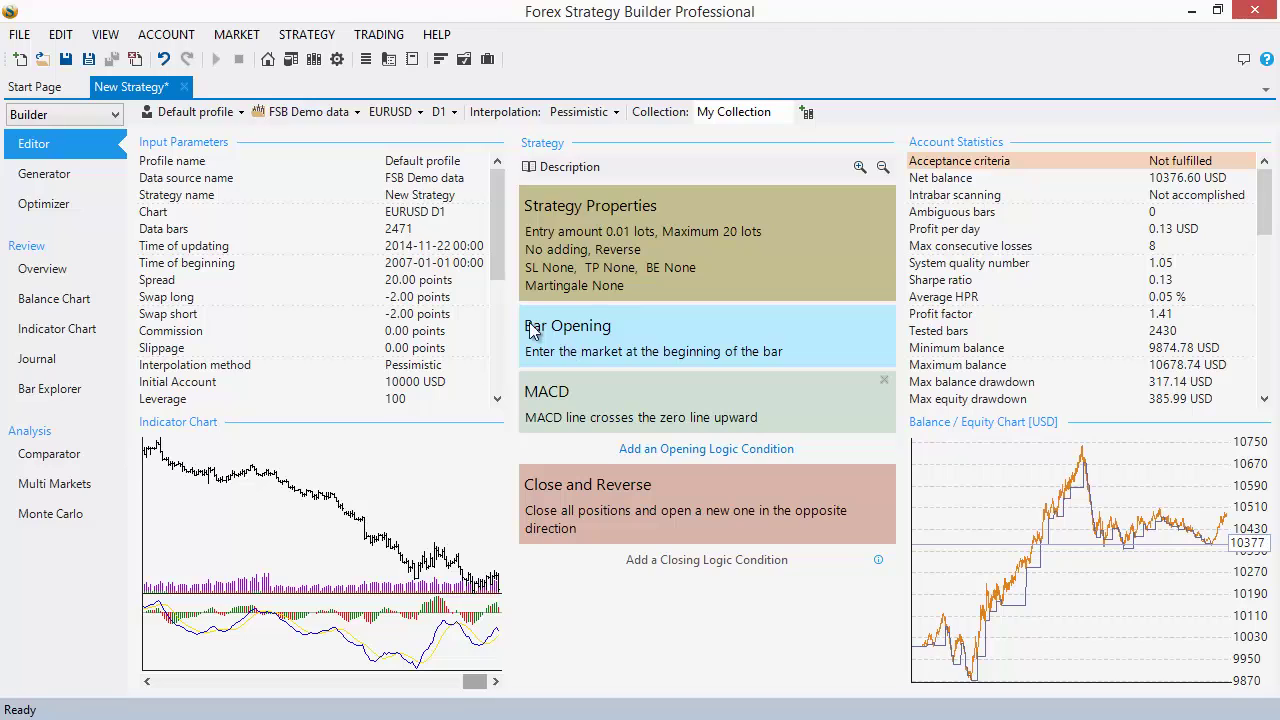
Step: Compare the Close and Reverse trades with the MACD zero-line crossings around June and July 2014 on the full indicator chart
mouse_move(586, 332)
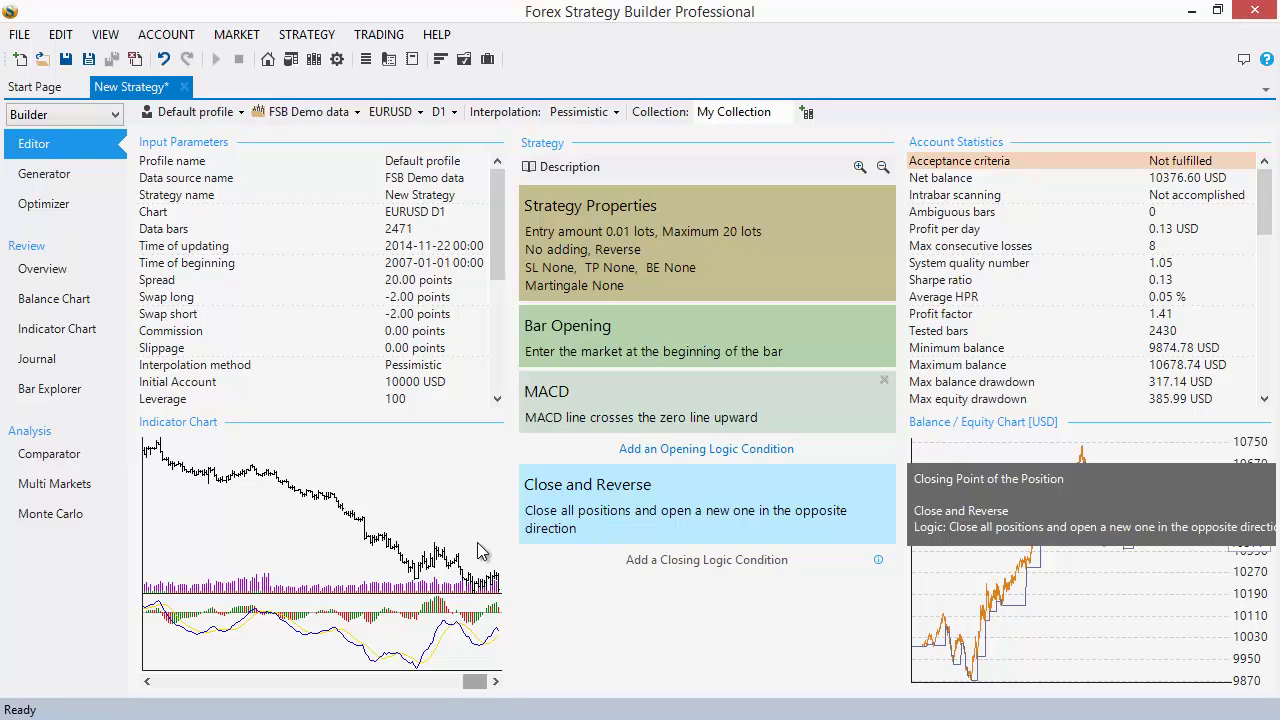
click(355, 538)
scroll(536, 395, up, 2)
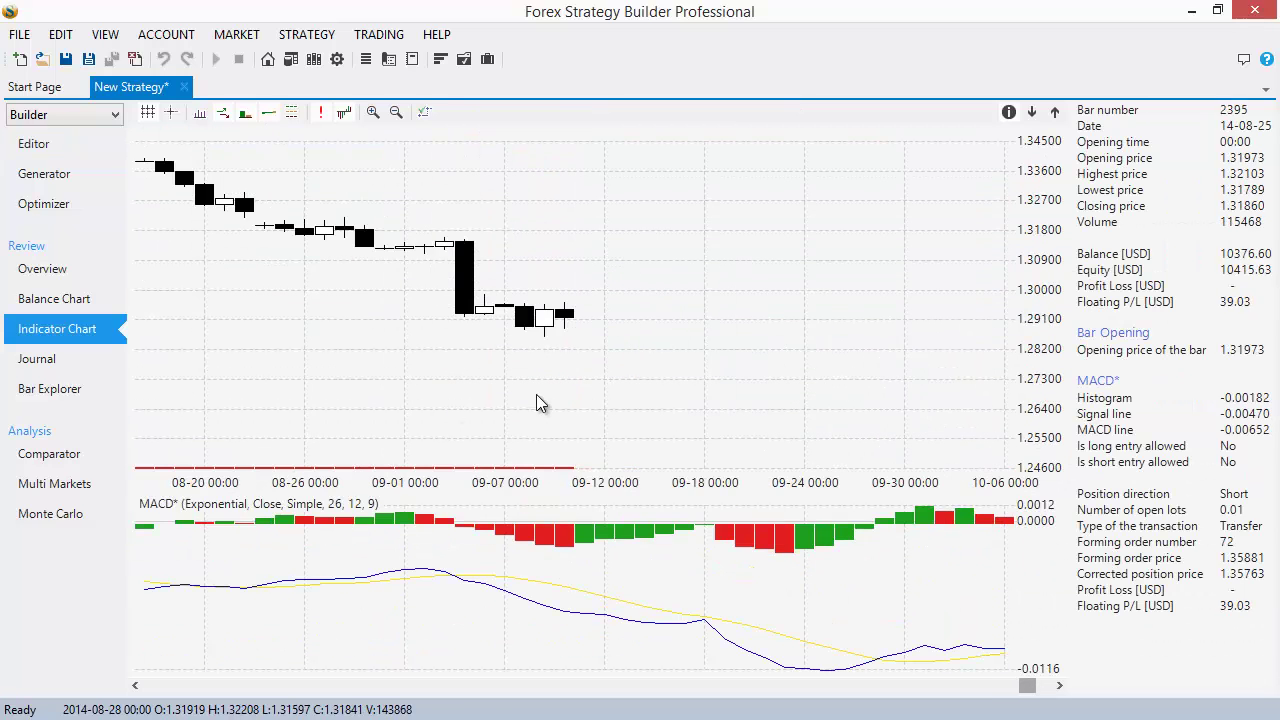
scroll(532, 402, down, 7)
scroll(533, 404, up, 1)
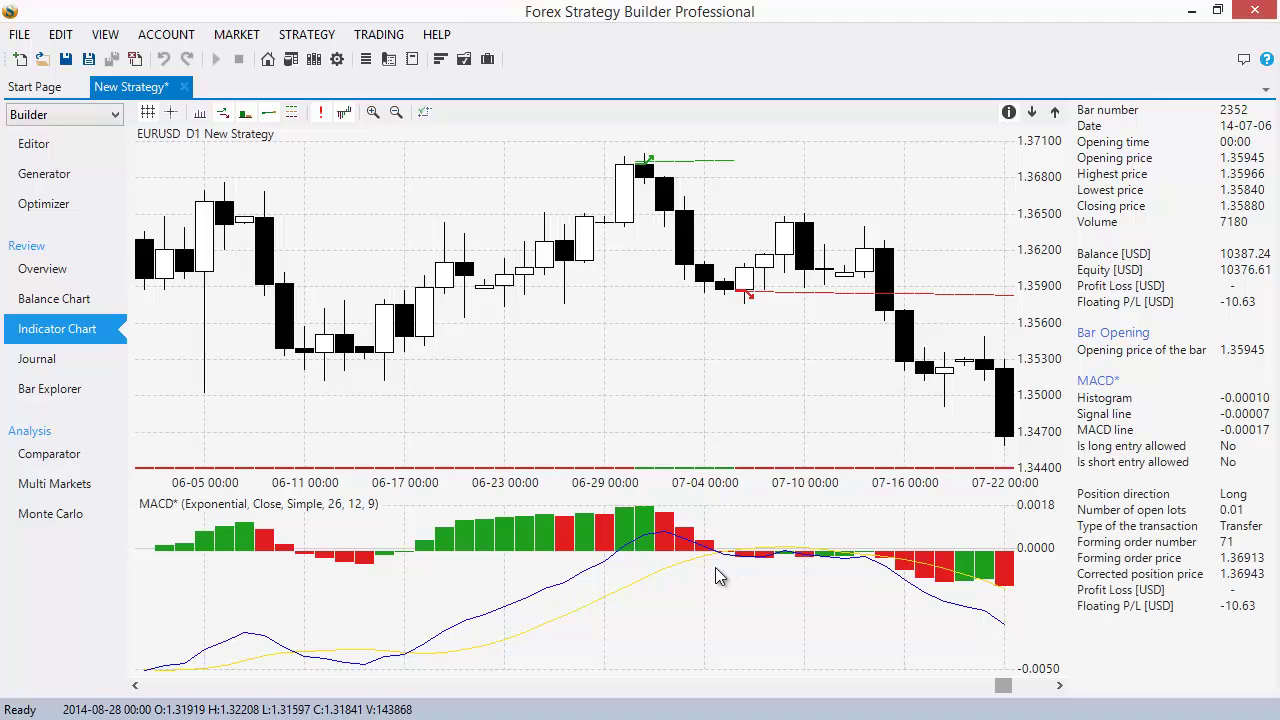
Step: Return to the strategy editor and read through the account statistics of the Close and Reverse backtest
click(67, 149)
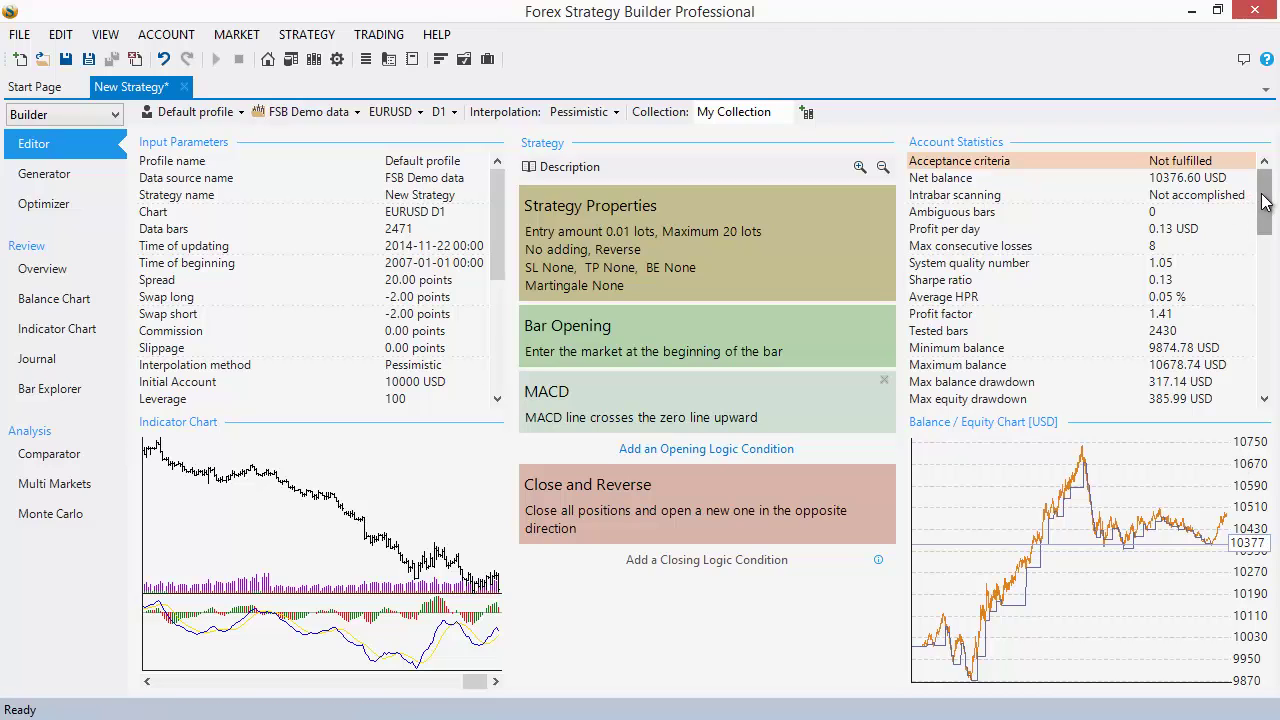
drag(1267, 203, 1268, 358)
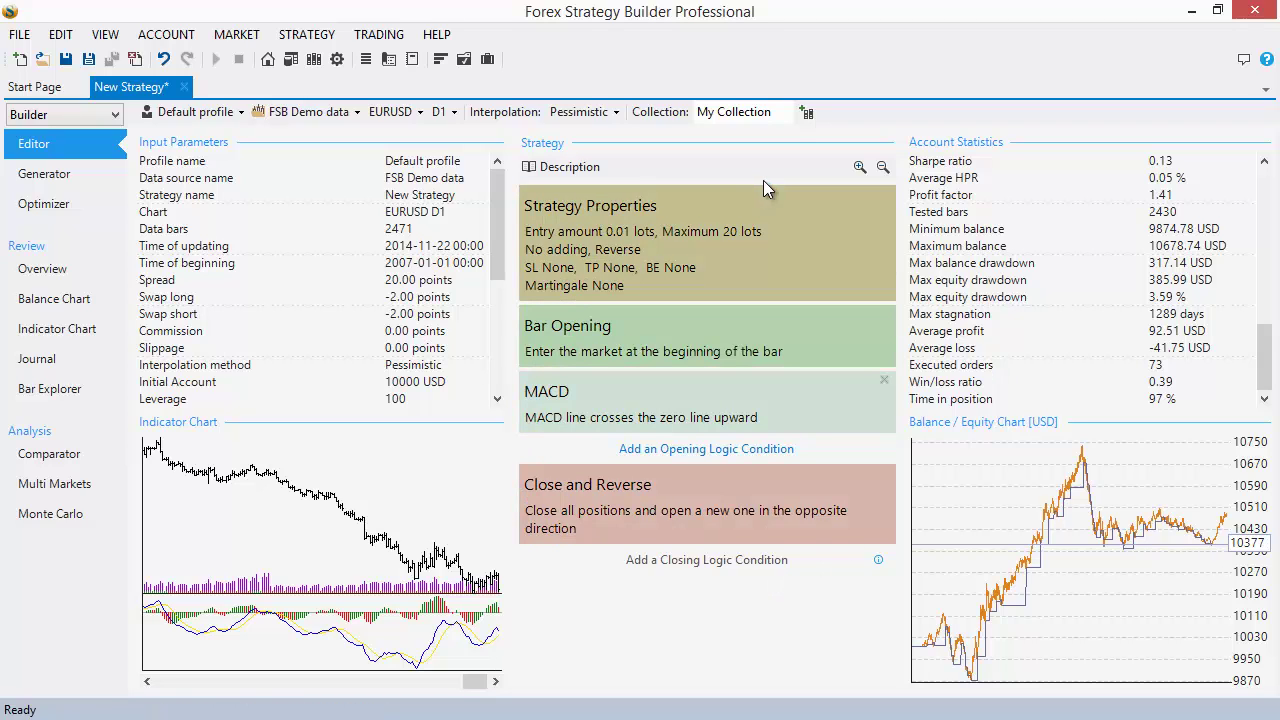
drag(1265, 360, 1272, 205)
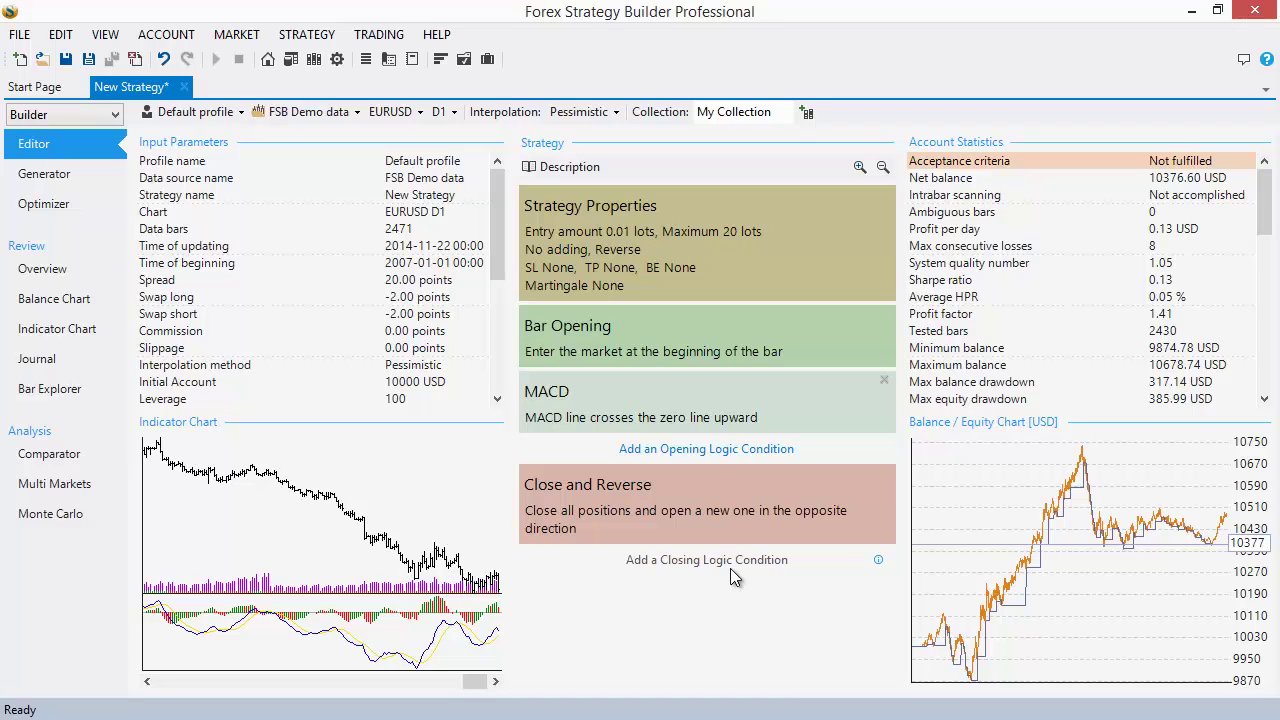
Step: Examine the strategy properties and the MACD condition's advanced settings, including the previous bar value option, without changing them
click(670, 267)
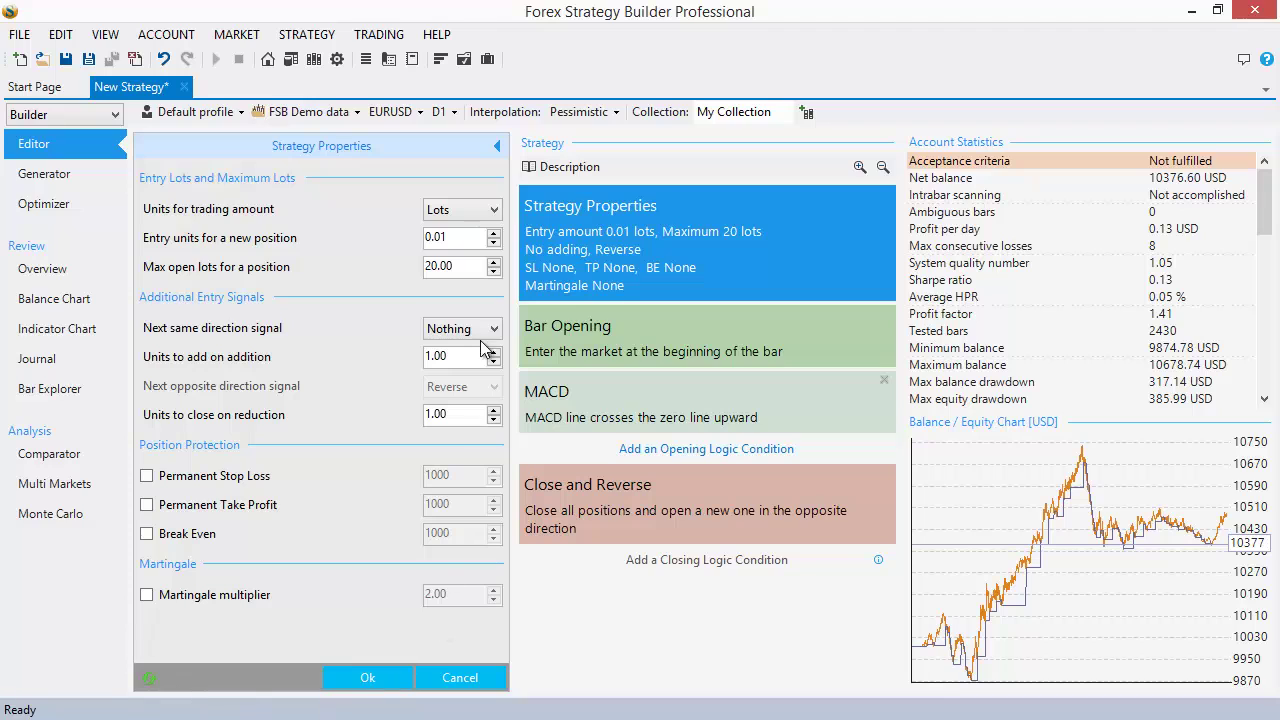
click(462, 678)
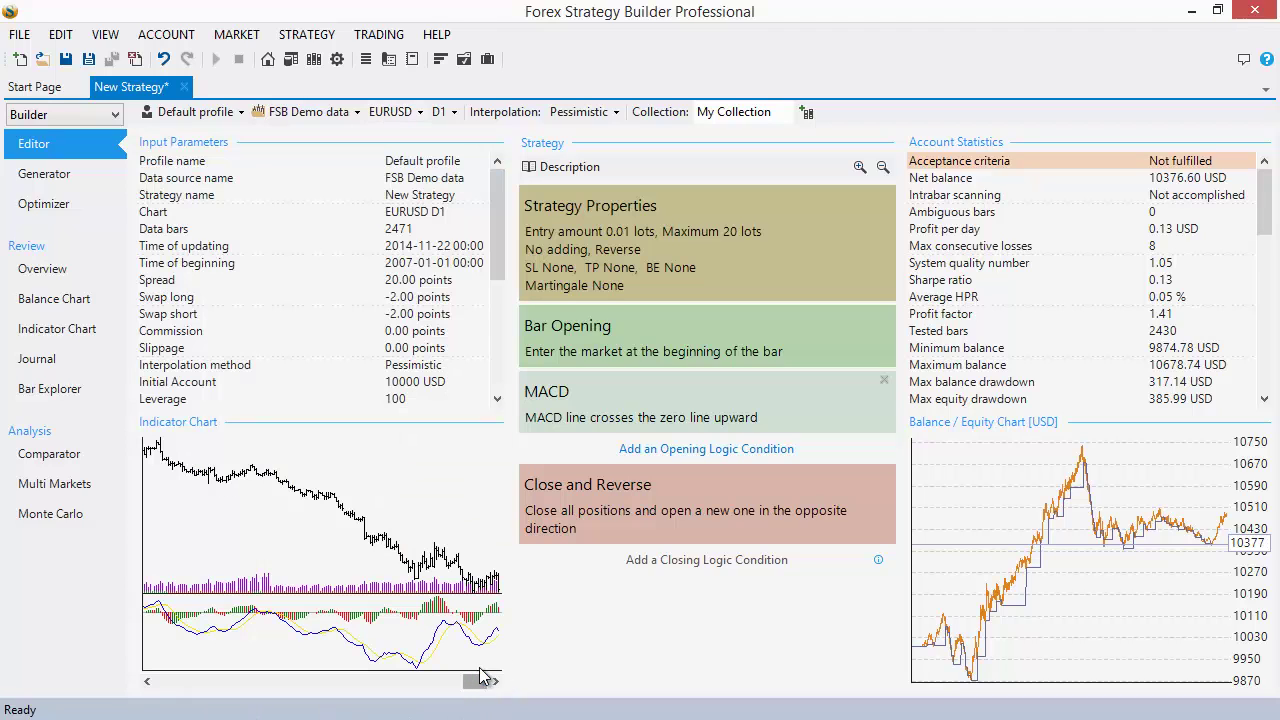
click(637, 412)
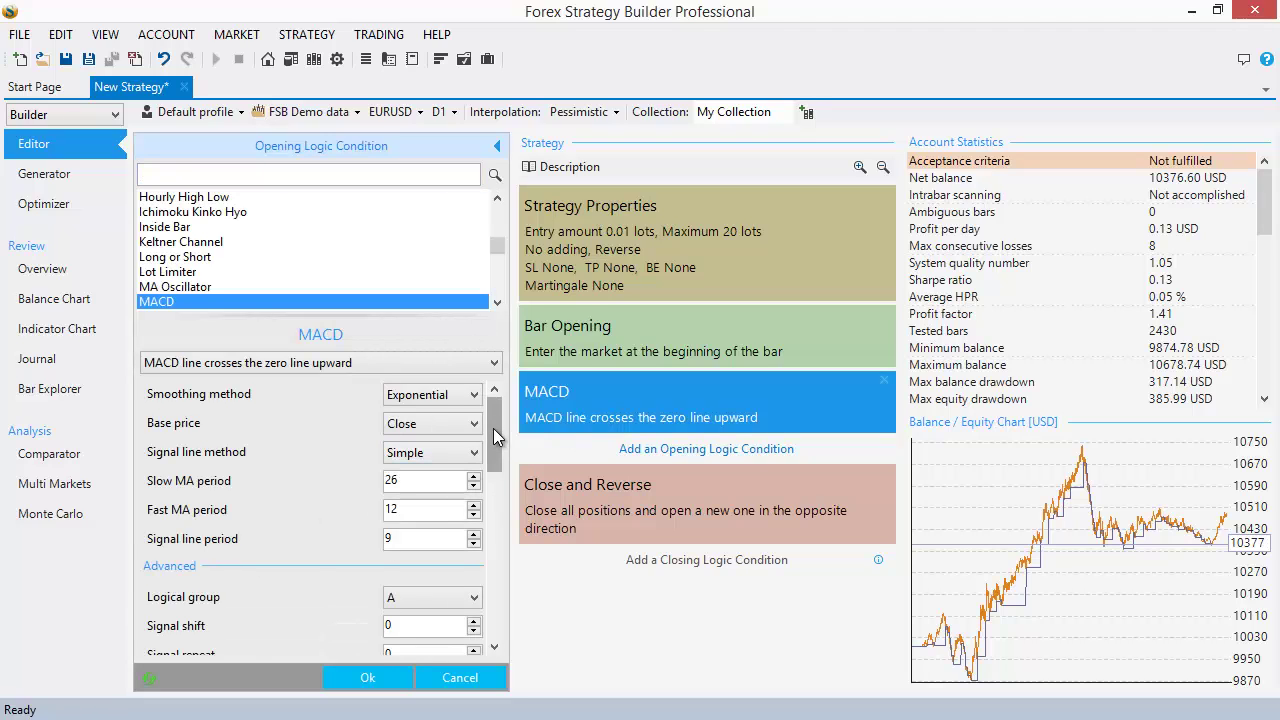
drag(493, 428, 495, 586)
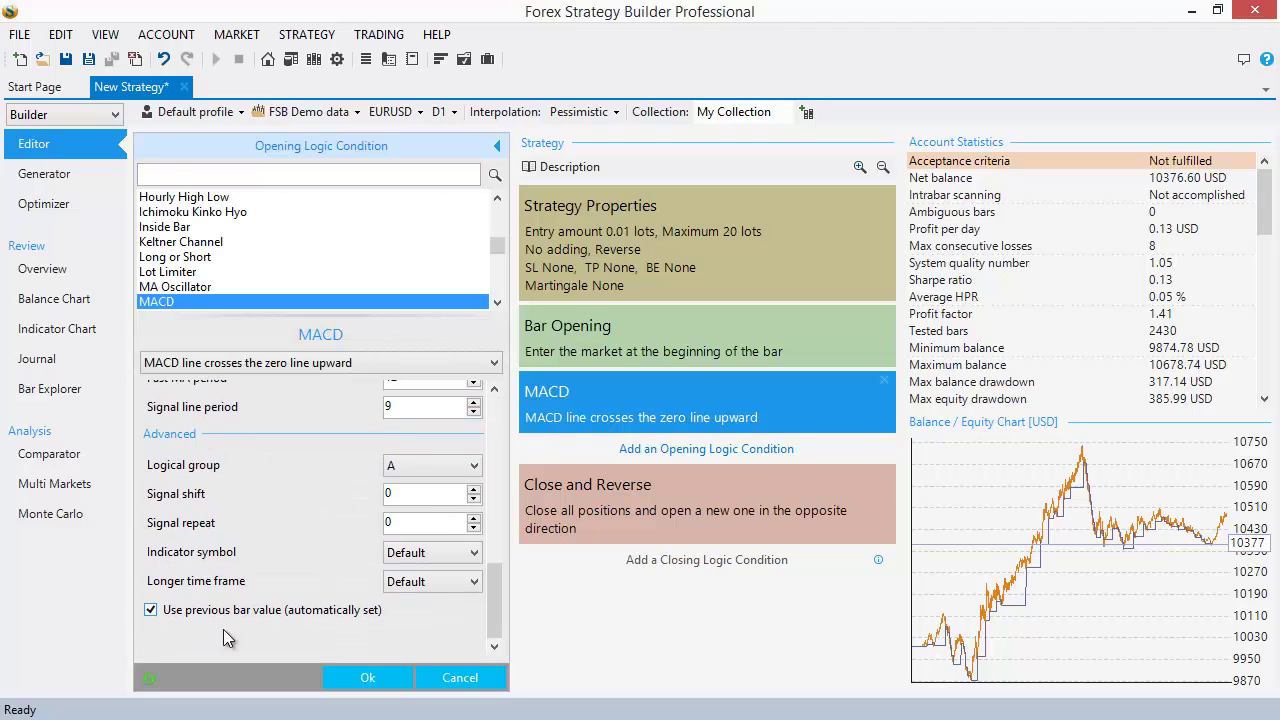
click(460, 678)
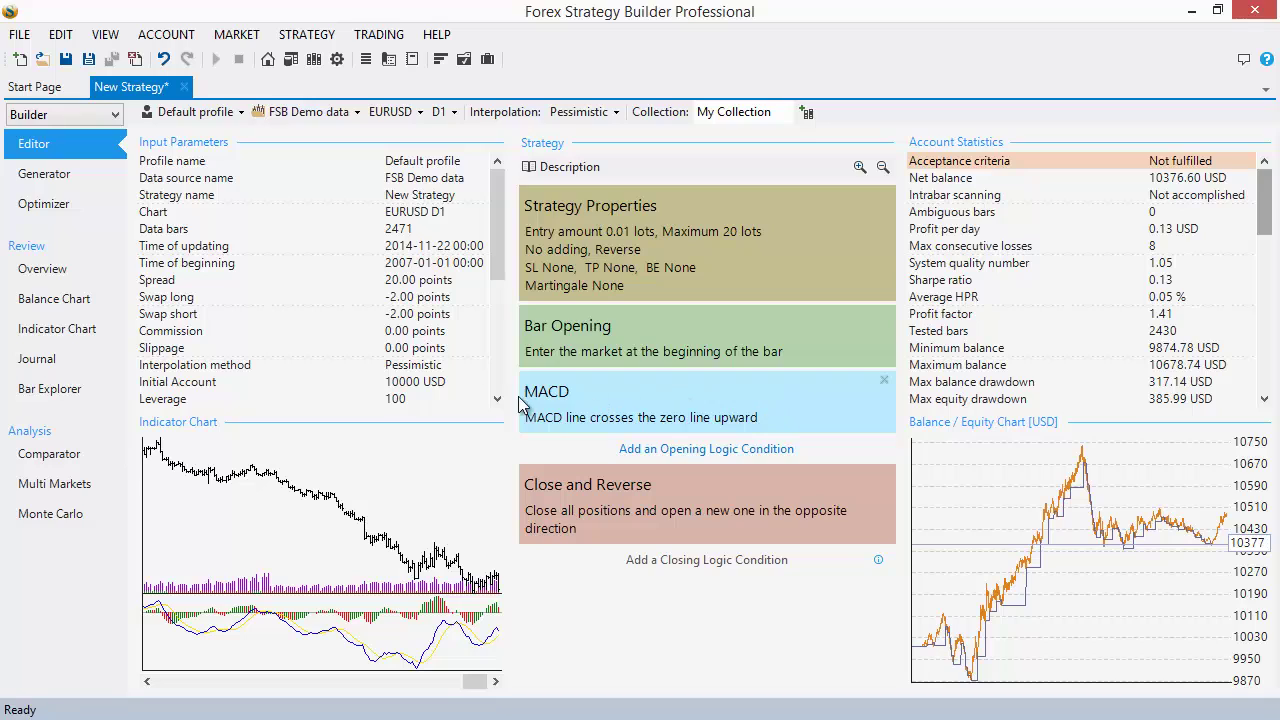
Step: Remove the MACD condition and replace Bar Opening with Fractal as the opening point of the position
click(885, 380)
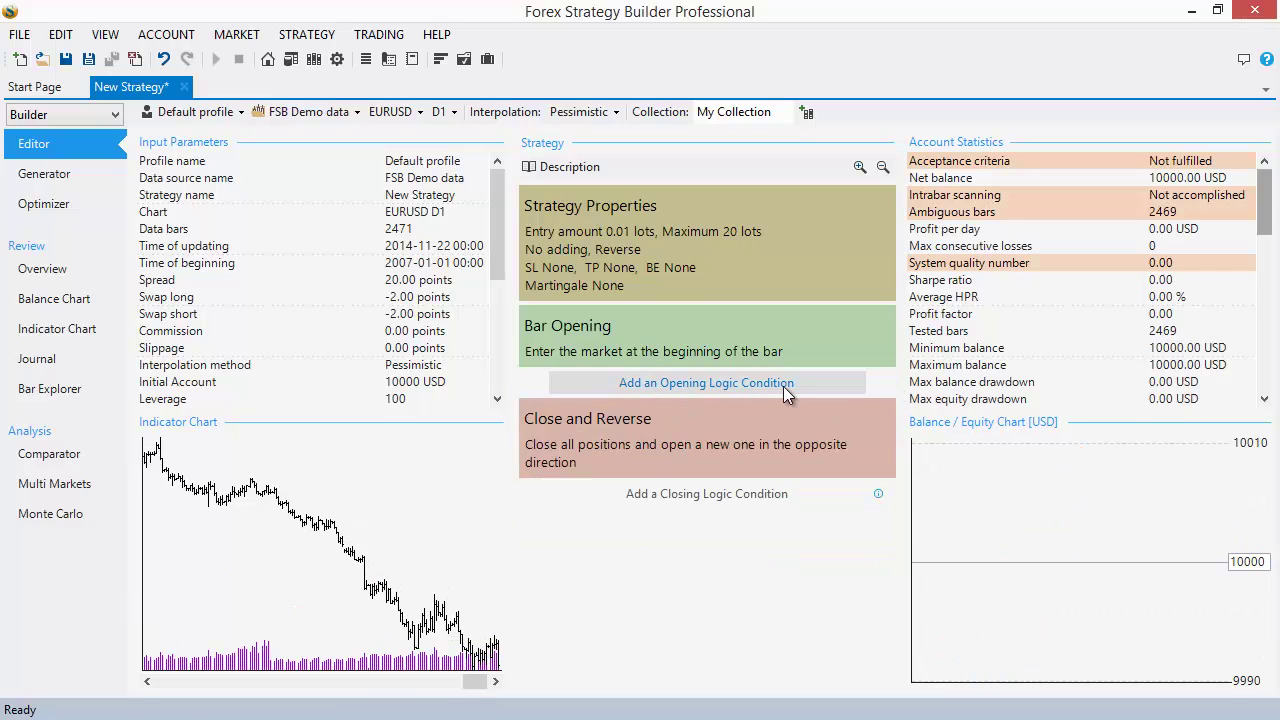
click(555, 352)
click(165, 302)
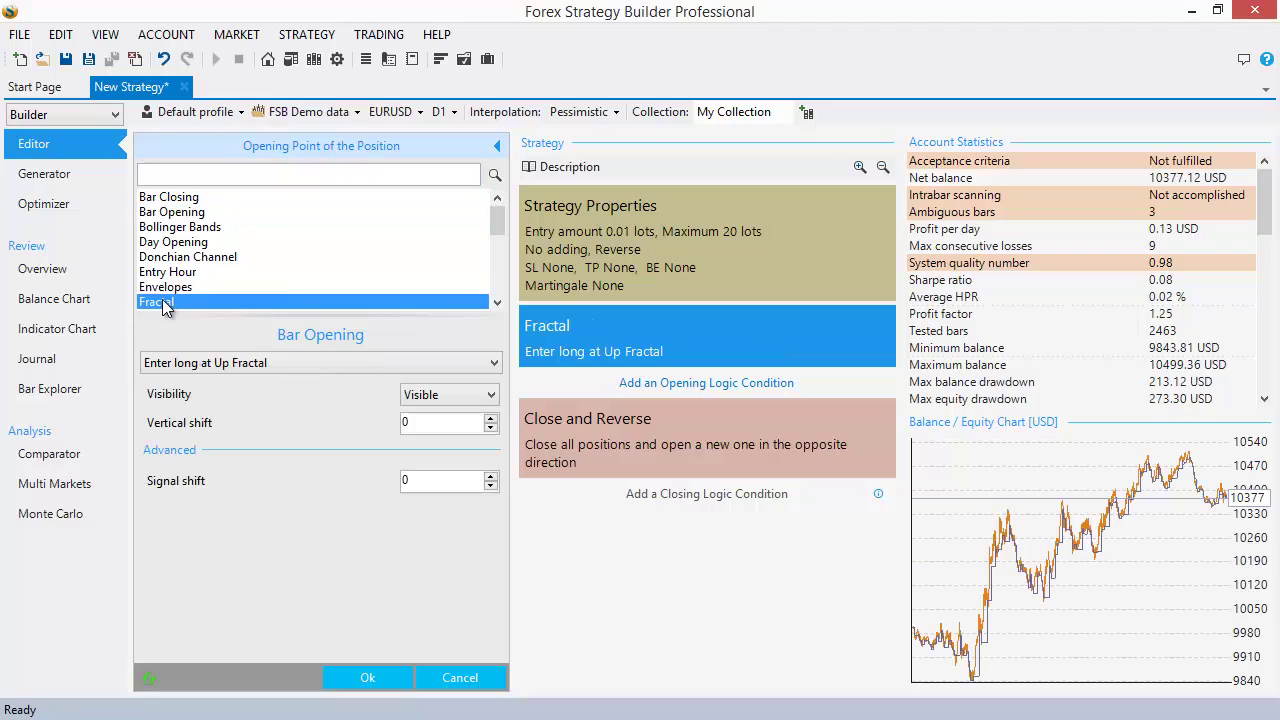
click(368, 678)
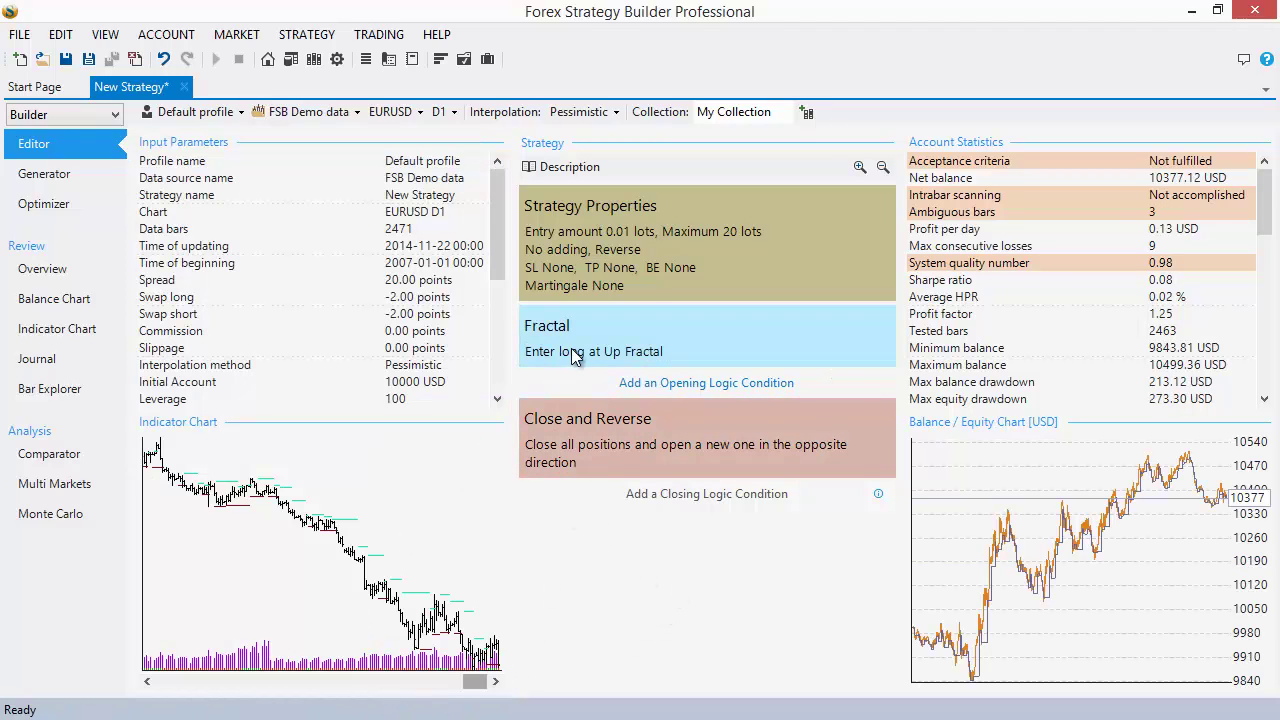
mouse_move(563, 343)
mouse_move(615, 344)
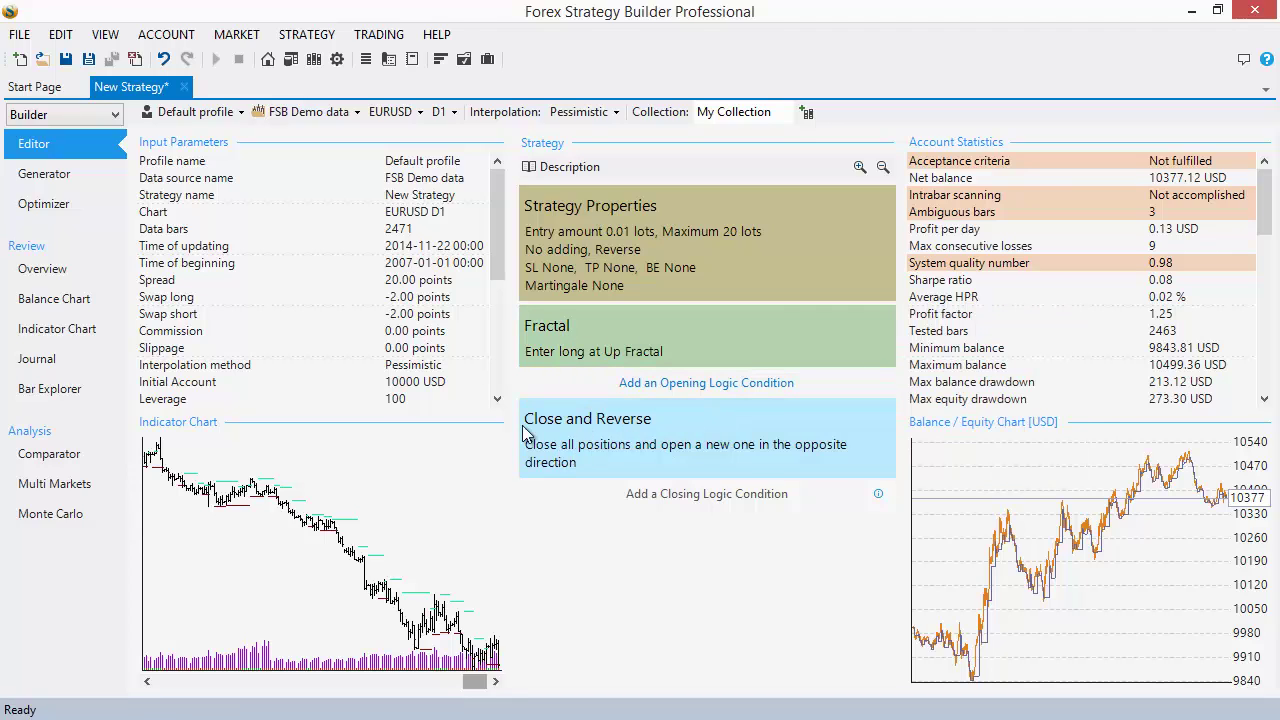
mouse_move(696, 455)
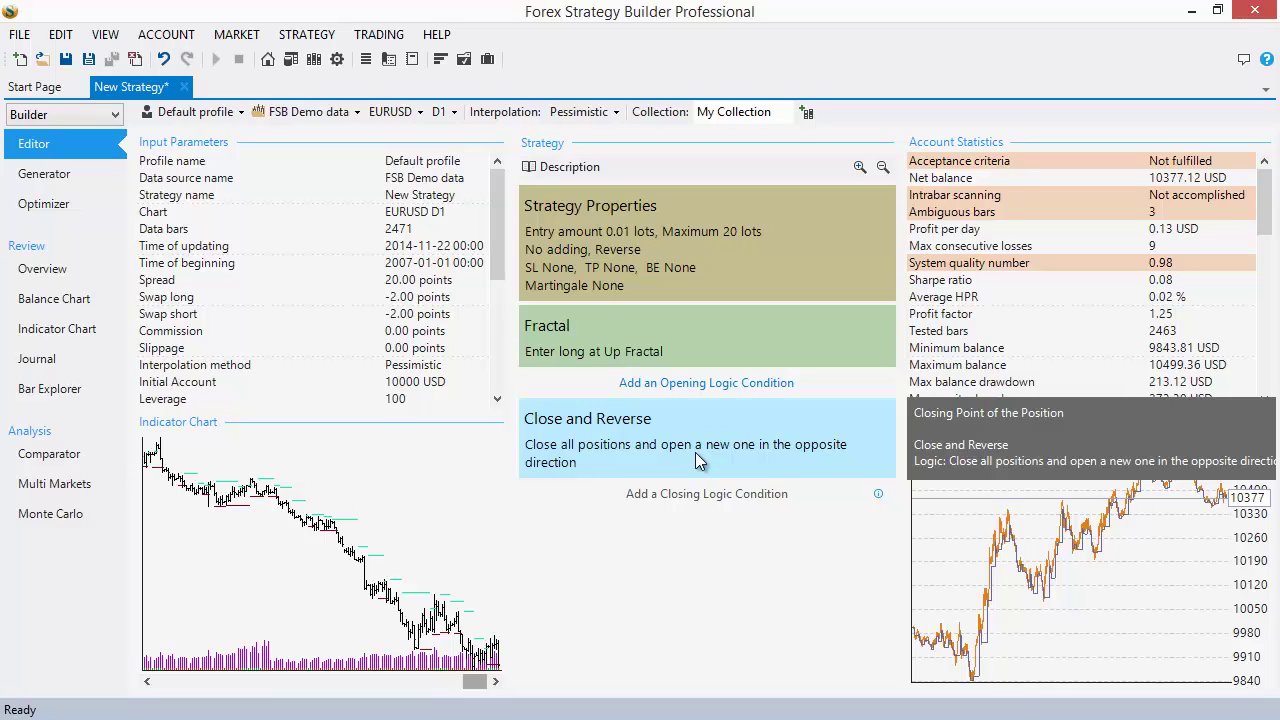
Step: Add Accelerator Oscillator (AC rises) and Average True Range (ATR rises) as opening logic conditions
click(719, 385)
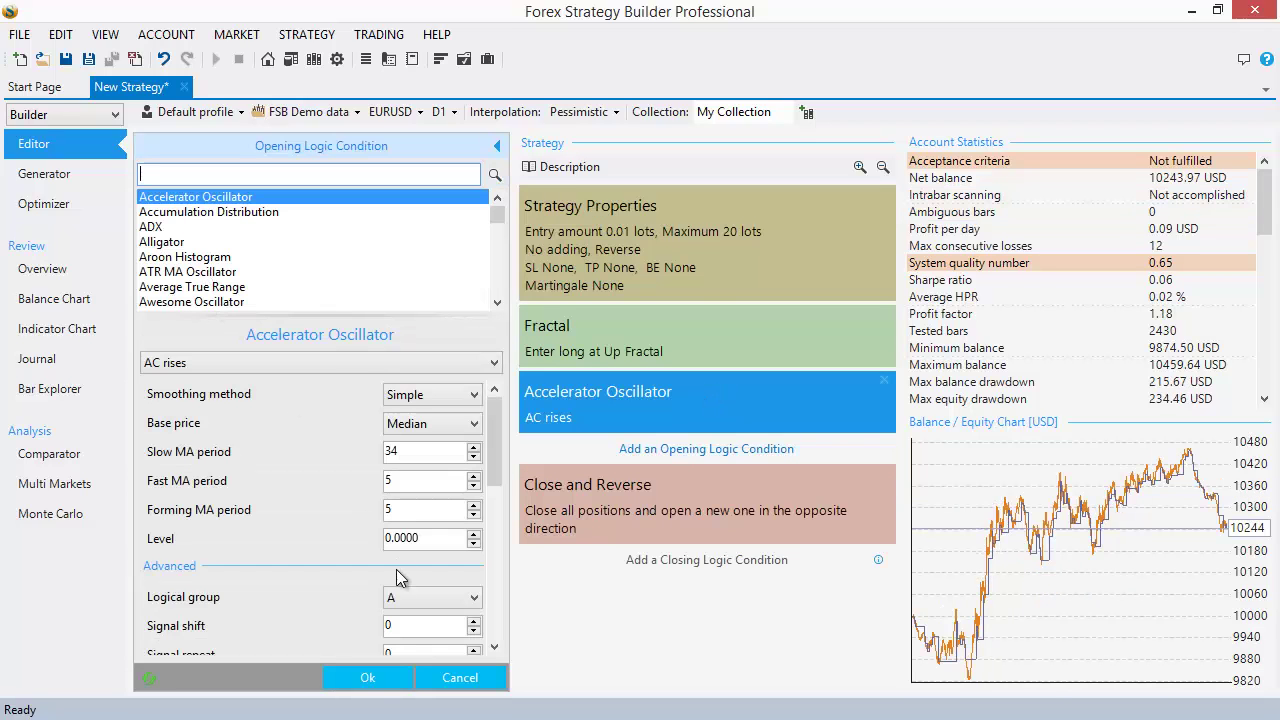
click(392, 677)
click(690, 449)
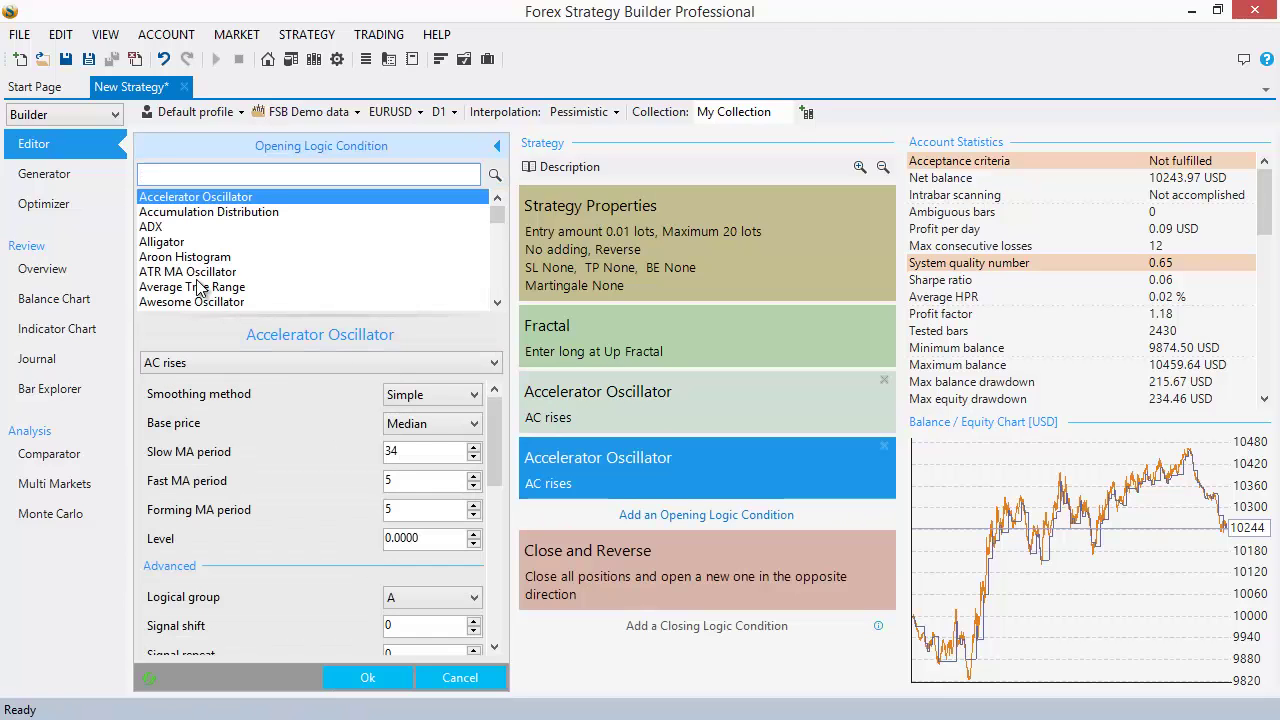
click(200, 287)
click(367, 677)
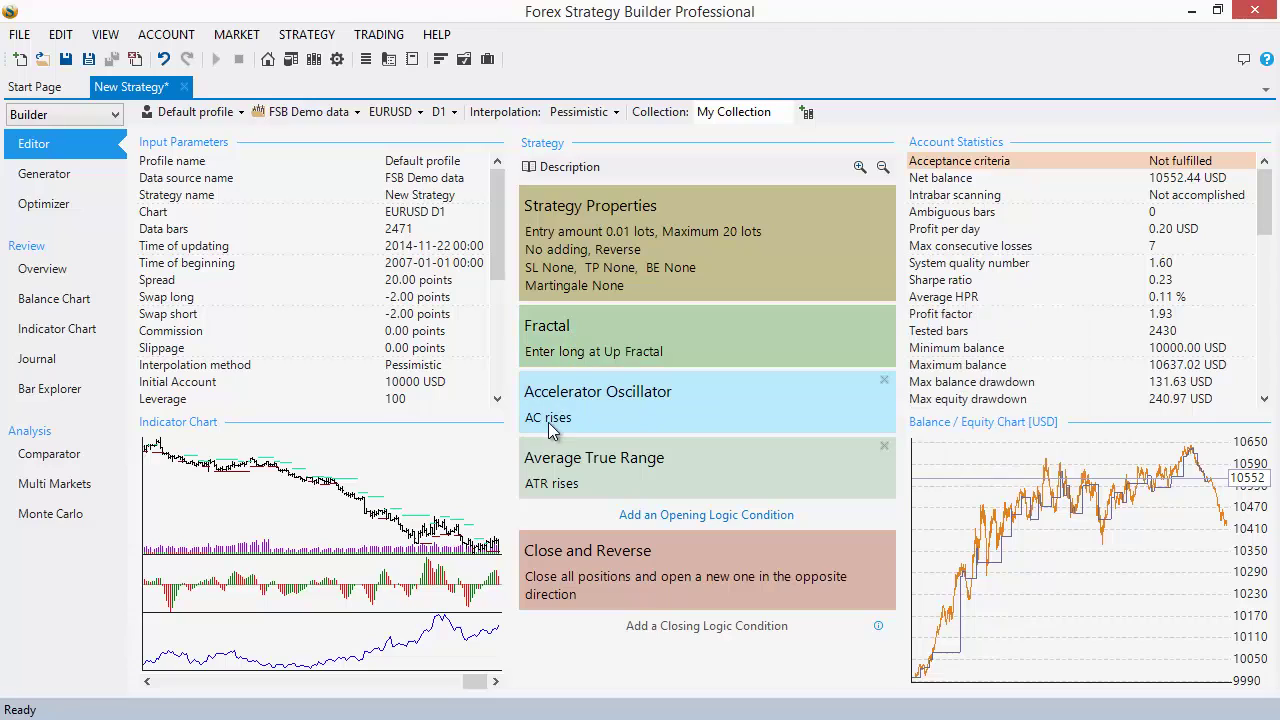
mouse_move(585, 418)
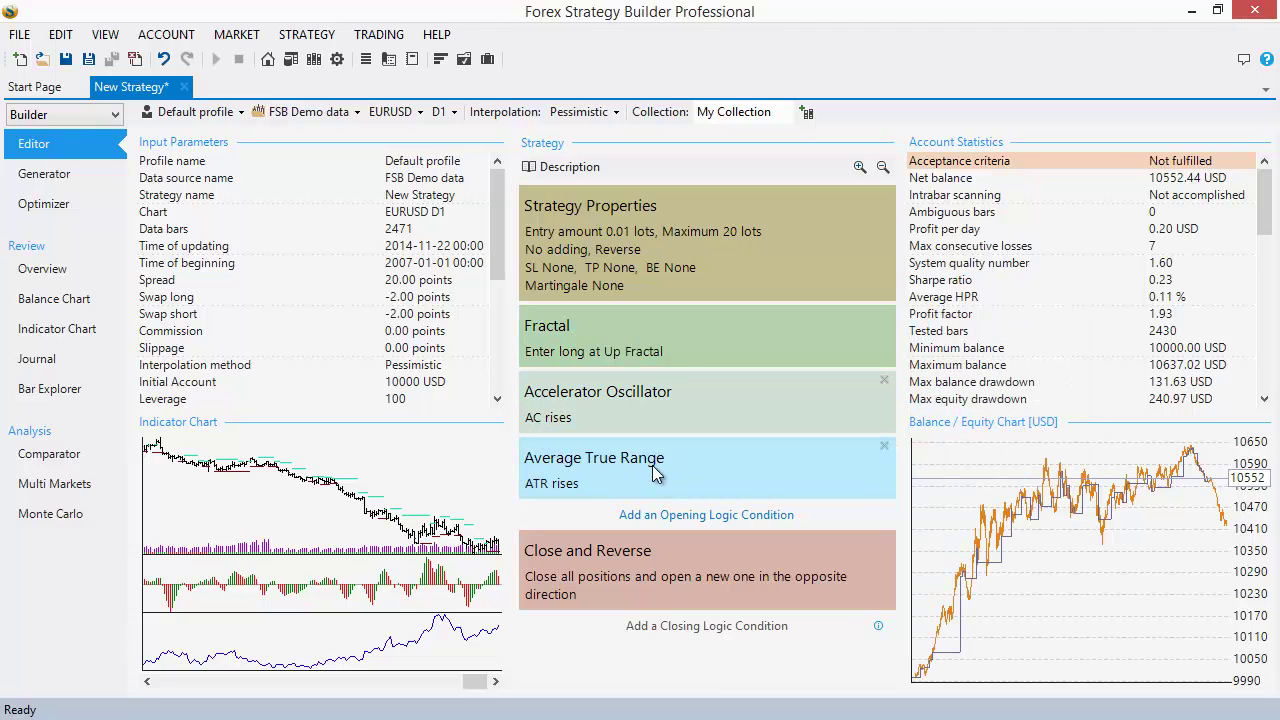
Step: Add Bears Power with the rule "Bears Power rises" as a third opening logic condition
mouse_move(576, 500)
click(688, 516)
click(193, 288)
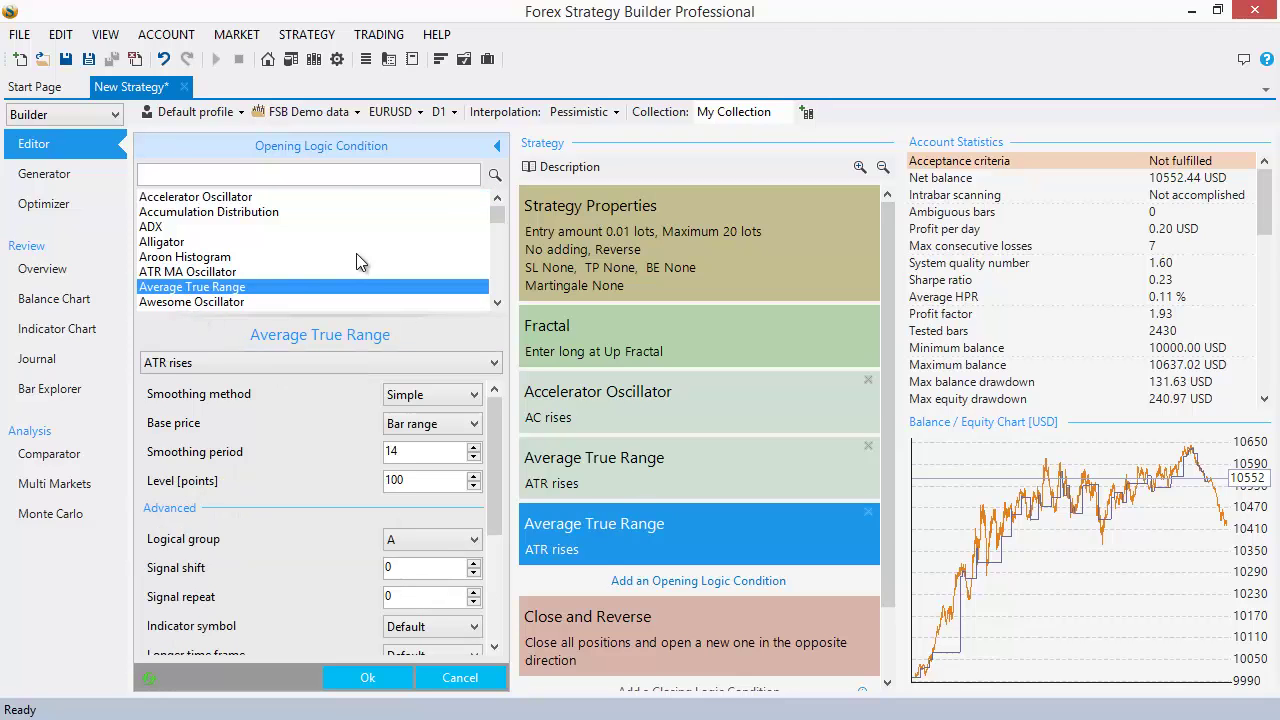
scroll(250, 270, down, 2)
click(176, 275)
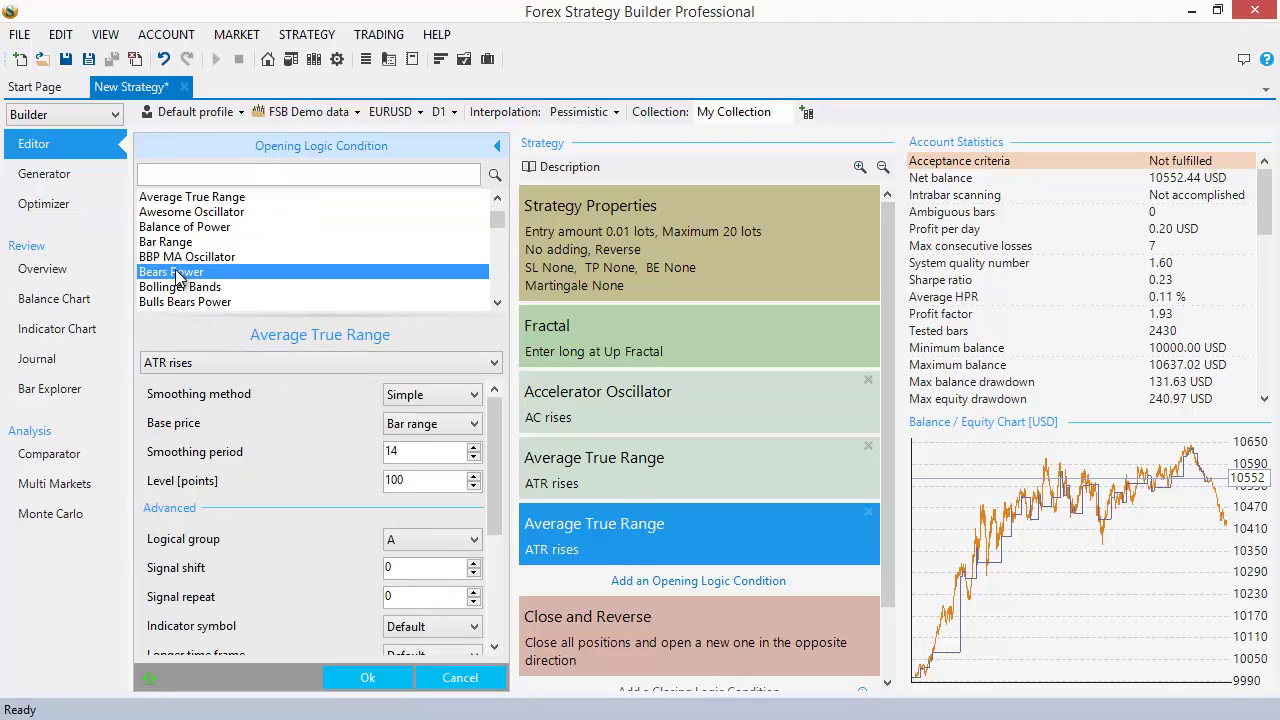
click(360, 679)
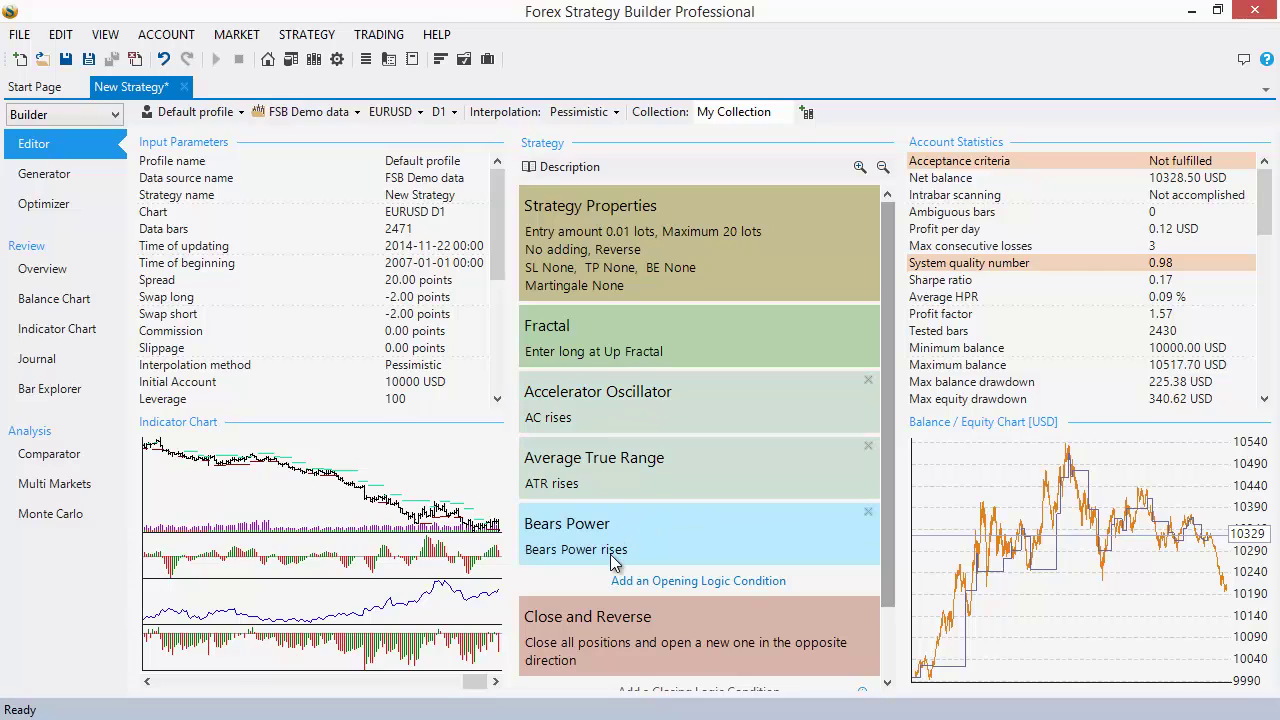
mouse_move(614, 560)
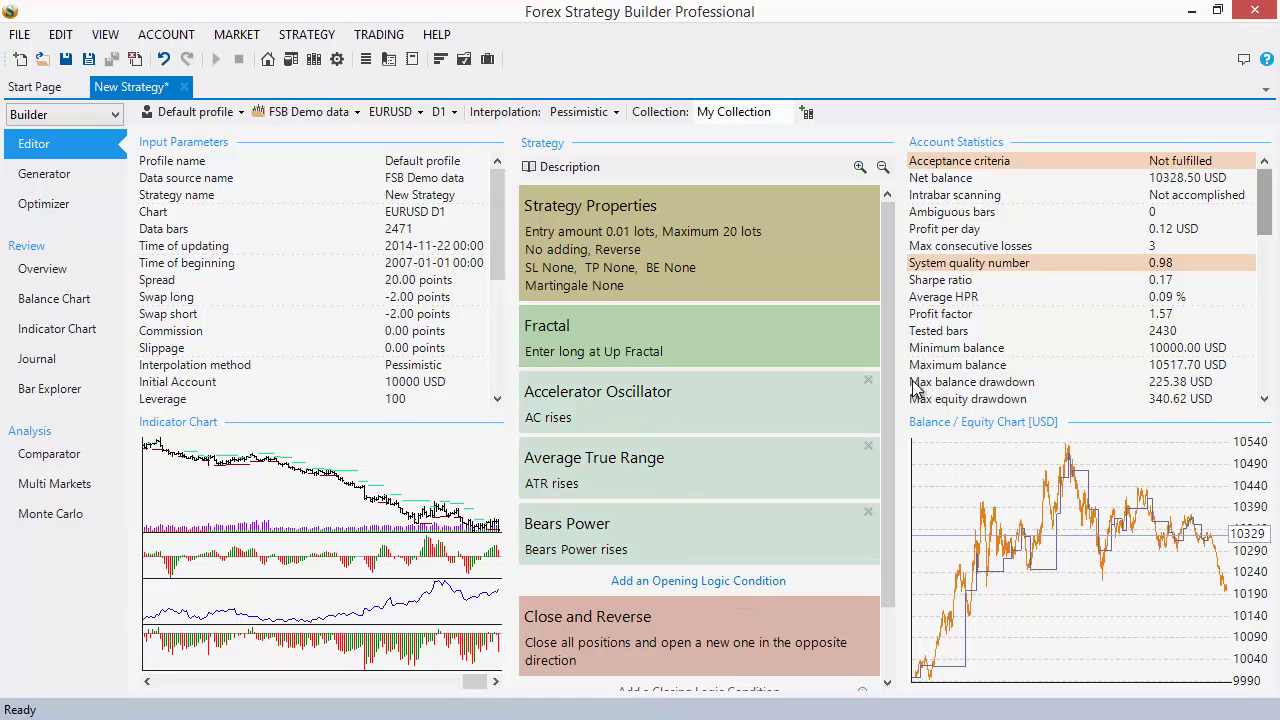
Step: Review the Fractal entry, the opening logic conditions and the strategy properties of the Close and Reverse strategy
mouse_move(891, 389)
mouse_down()
mouse_move(890, 423)
mouse_move(893, 398)
mouse_up()
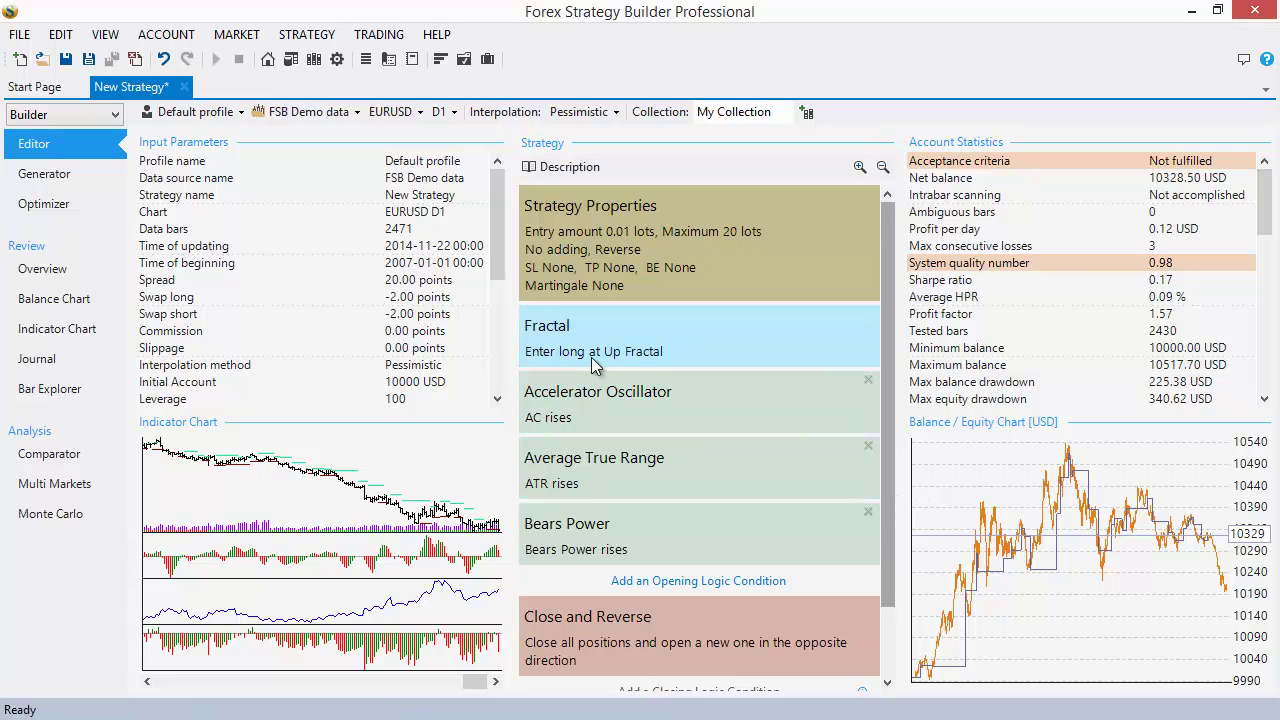
mouse_move(608, 357)
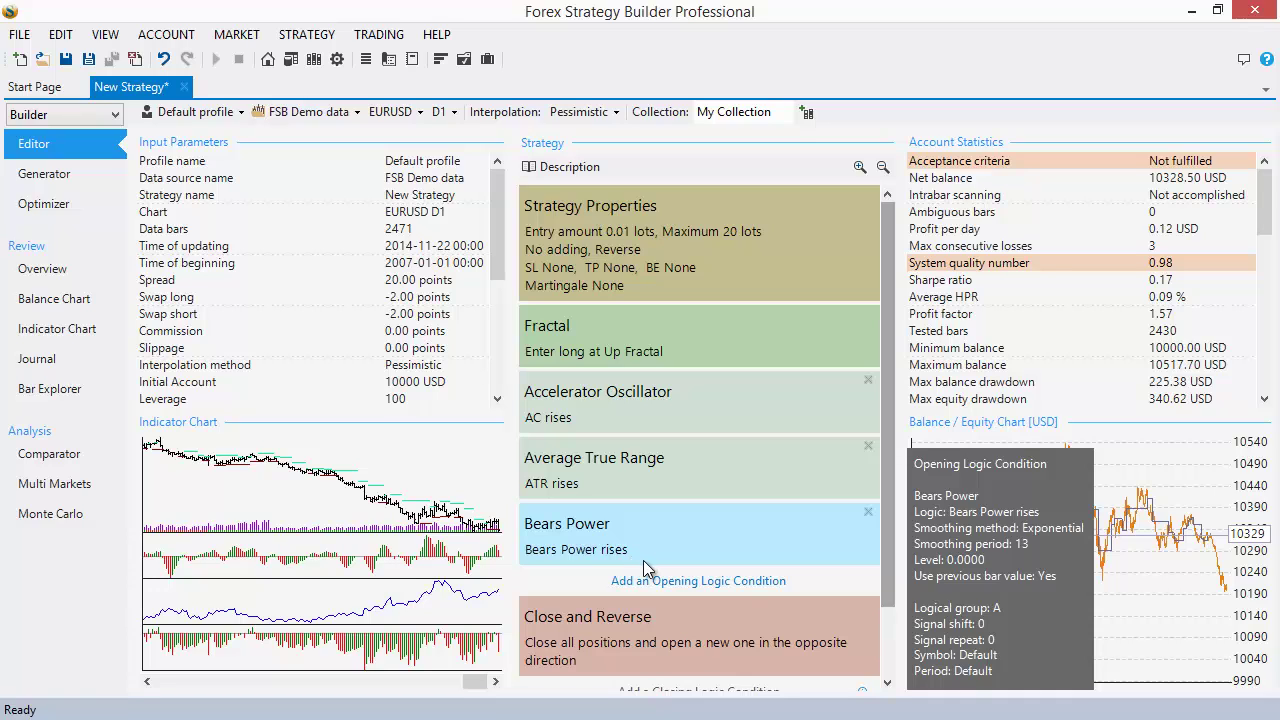
drag(888, 462, 879, 416)
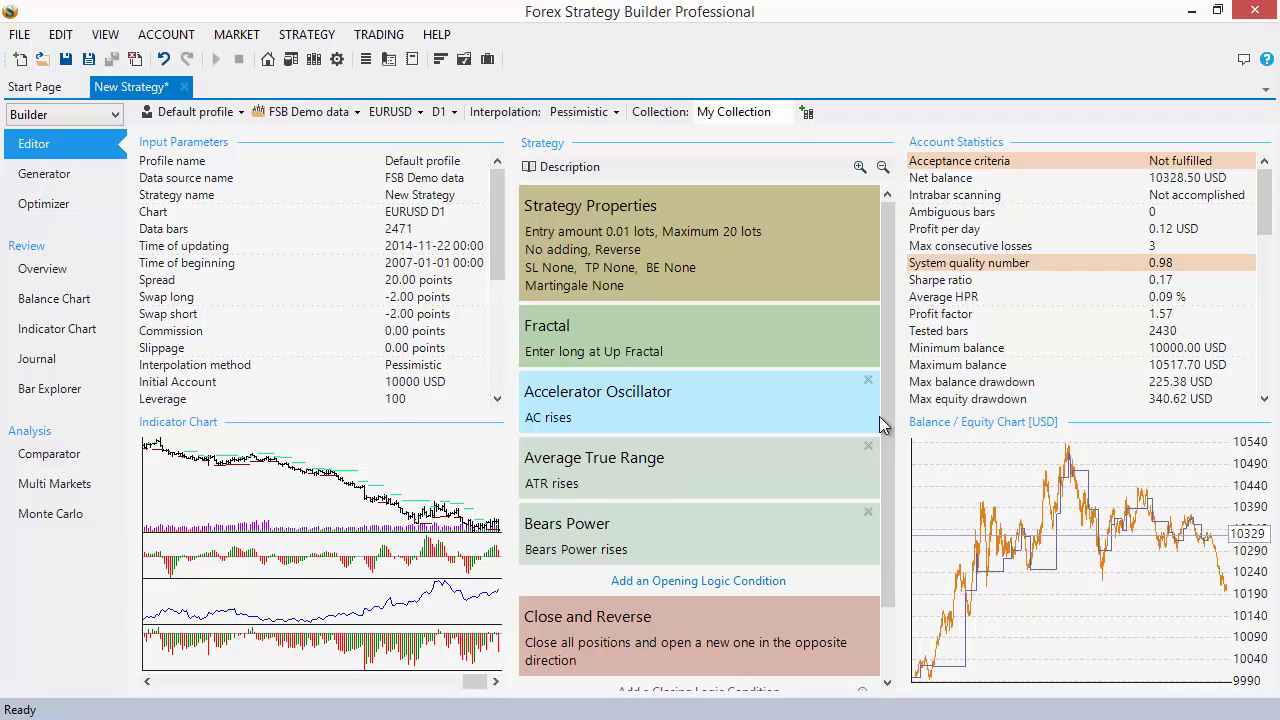
mouse_move(879, 416)
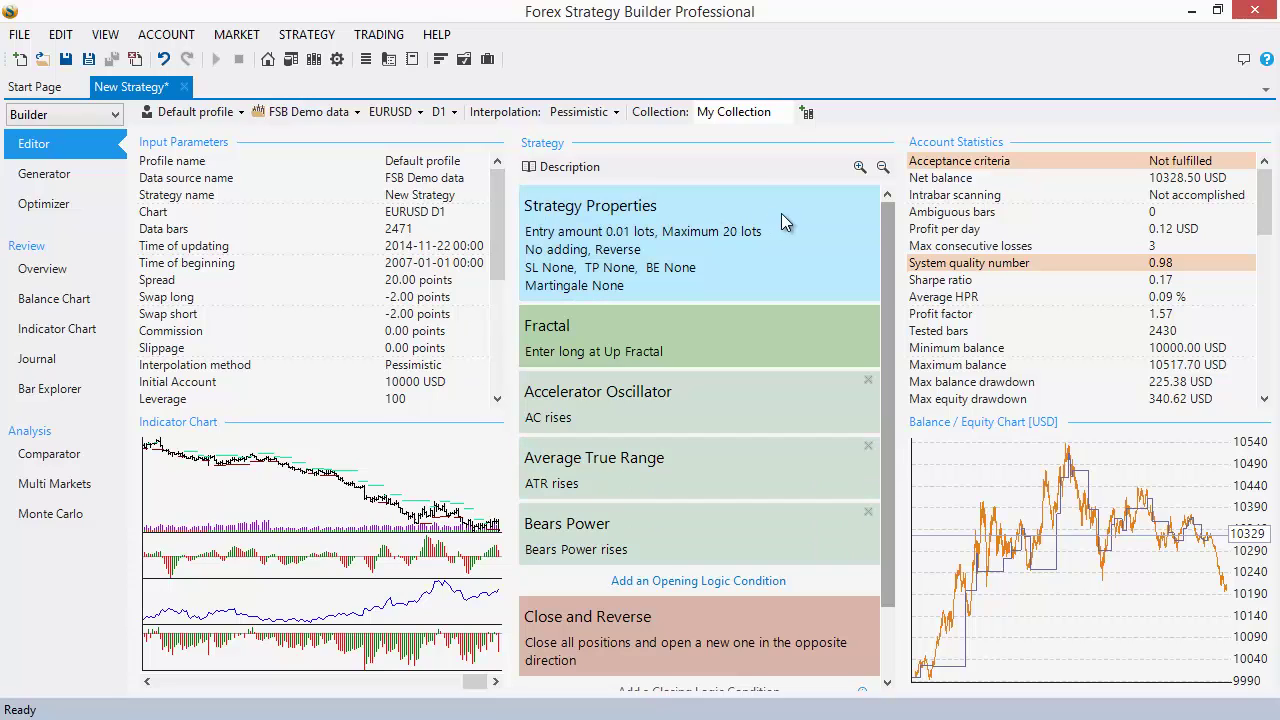
mouse_move(781, 213)
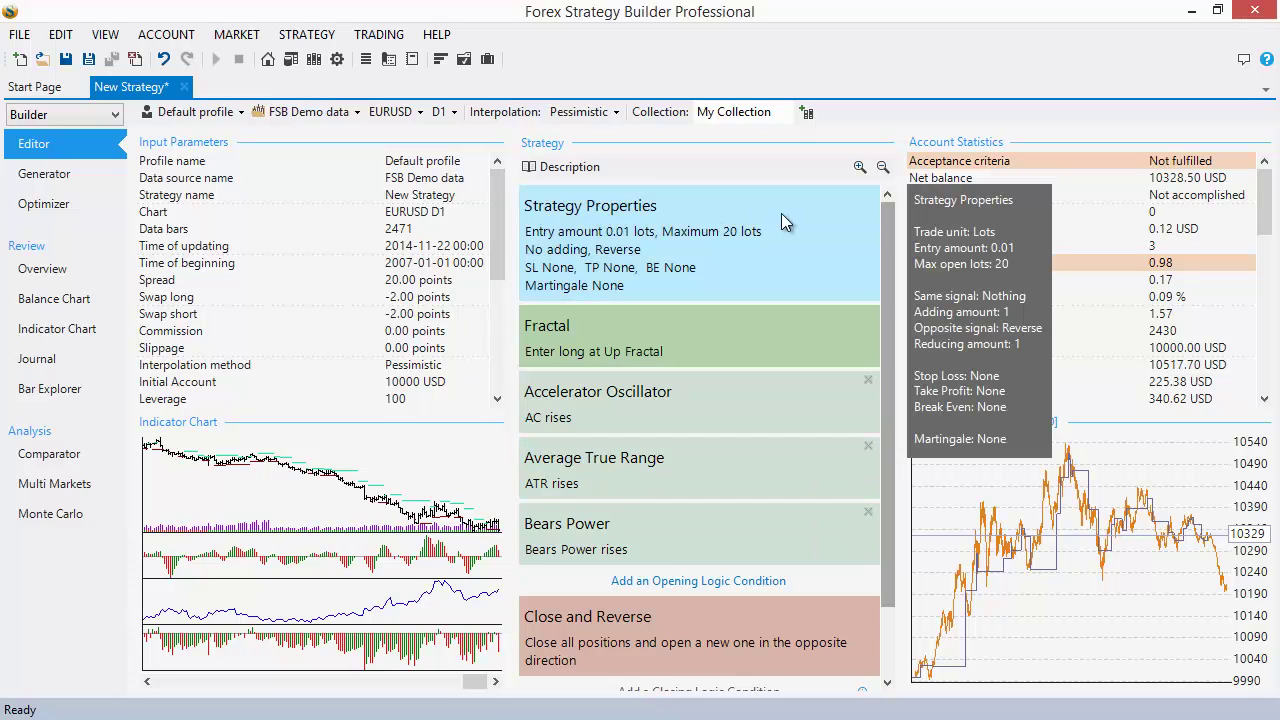